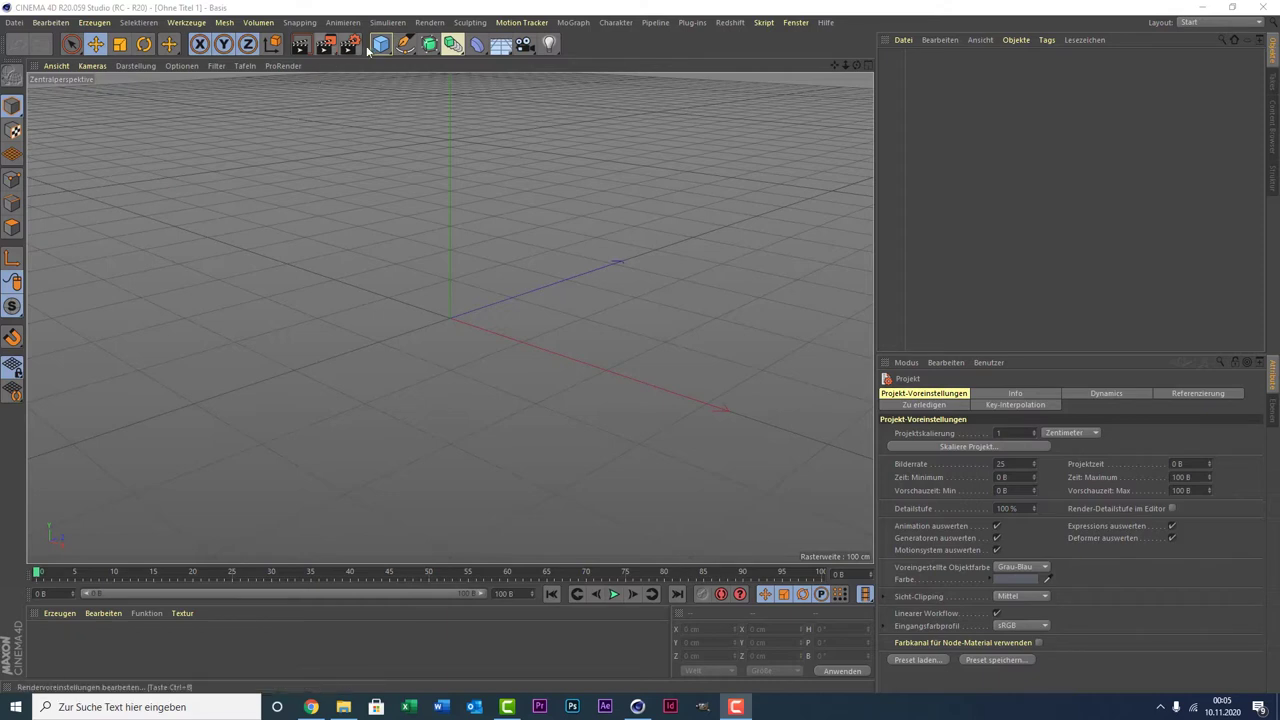
# - Create a Zylinder, set its Radius to 80 cm, and drag its height to roughly 387.5 cm
pyautogui.moveTo(381, 46); pyautogui.dragTo(744, 60)
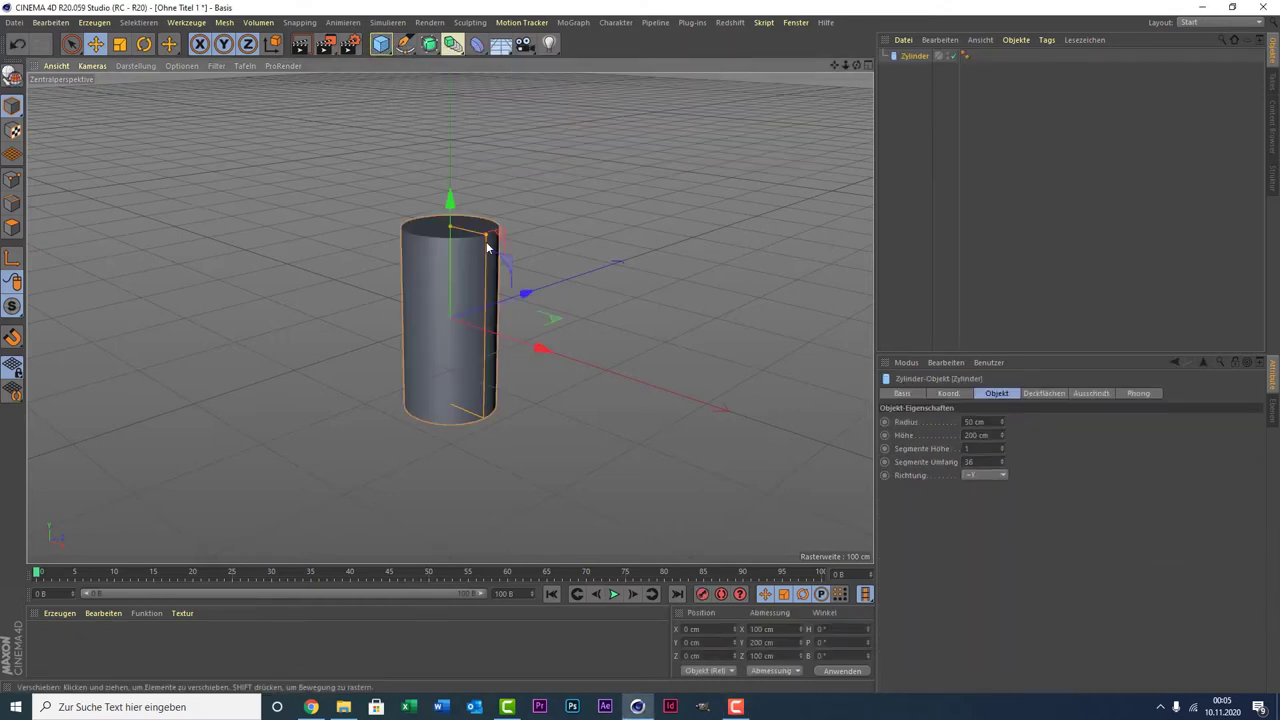
pyautogui.click(986, 421)
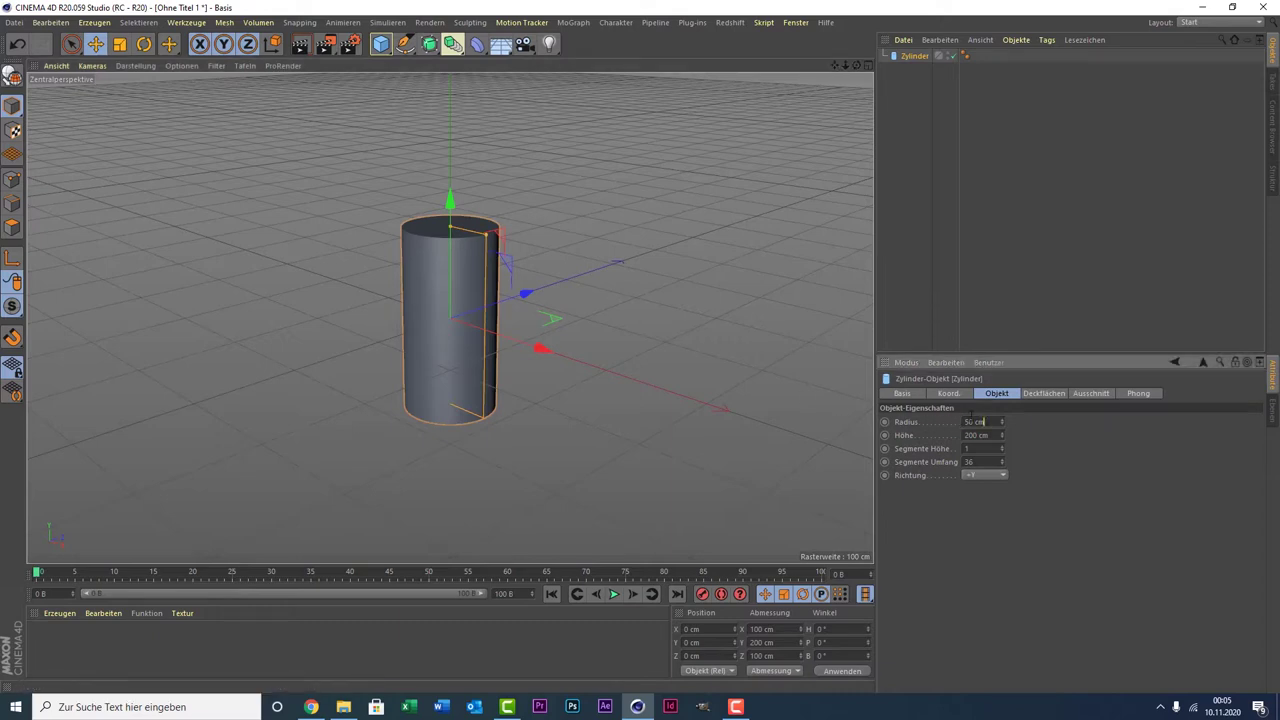
pyautogui.write('80')
pyautogui.press('Return')
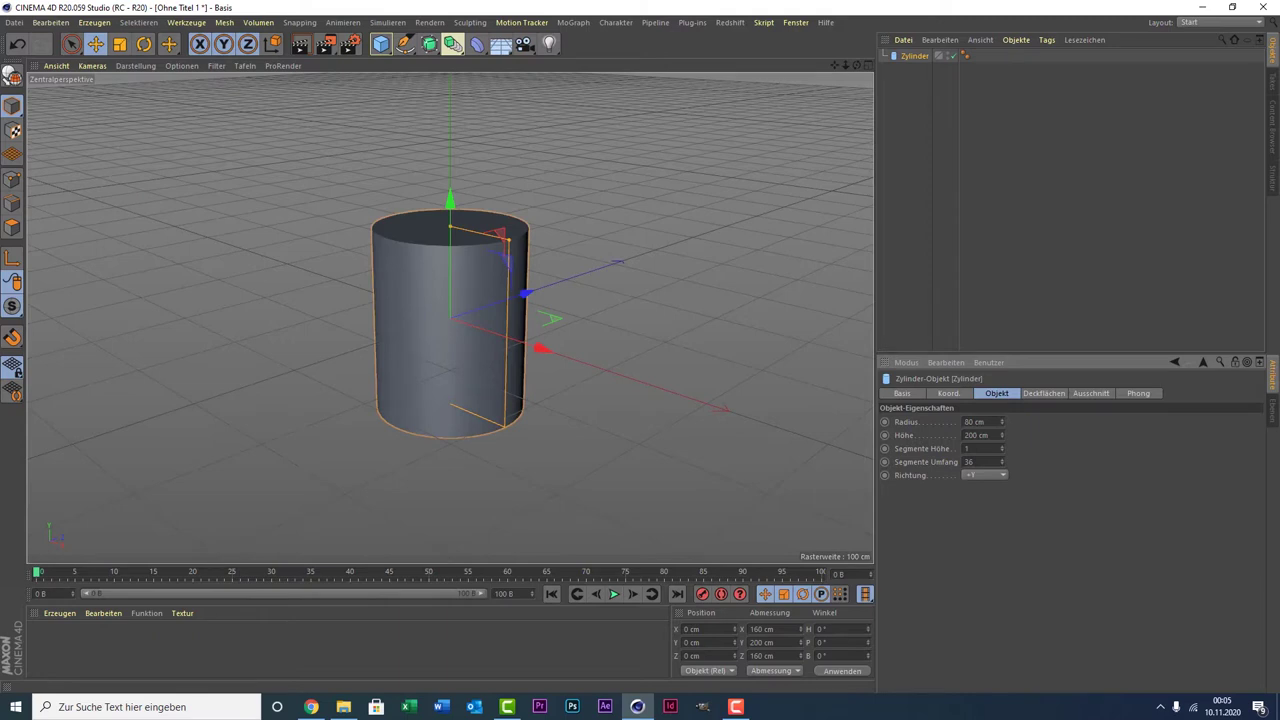
pyautogui.moveTo(451, 227); pyautogui.dragTo(462, 138)
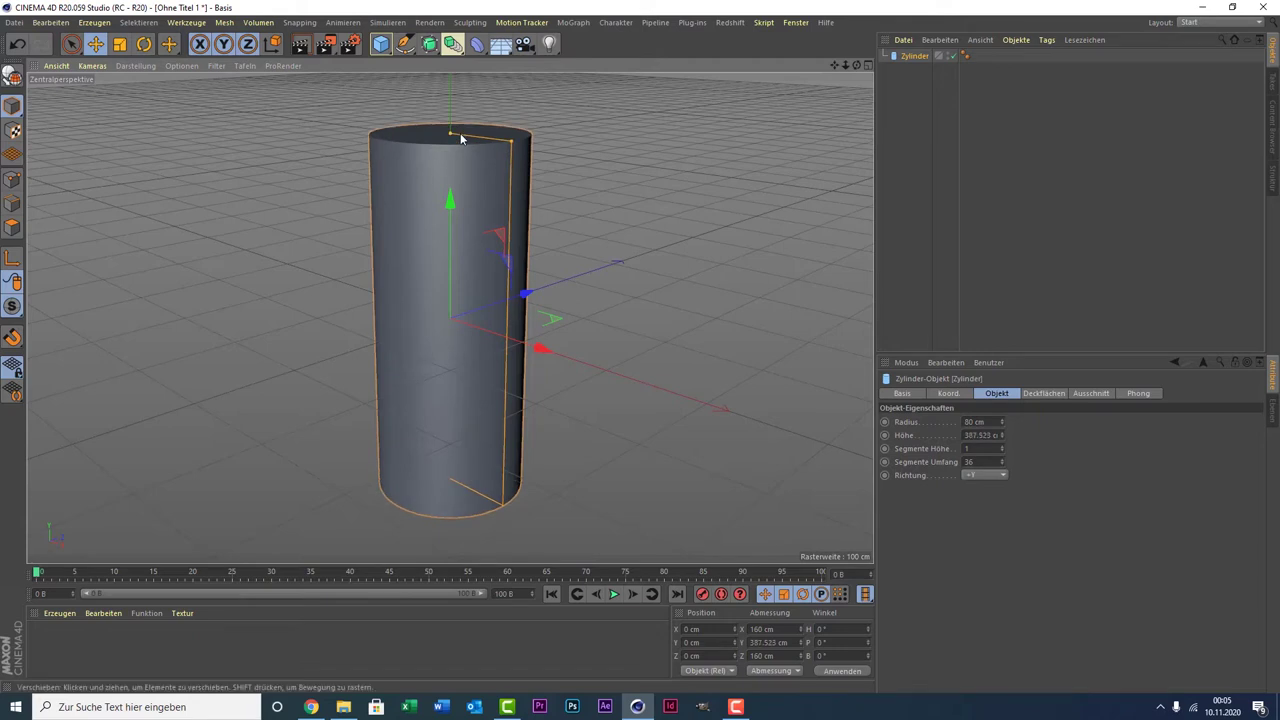
pyautogui.click(135, 66)
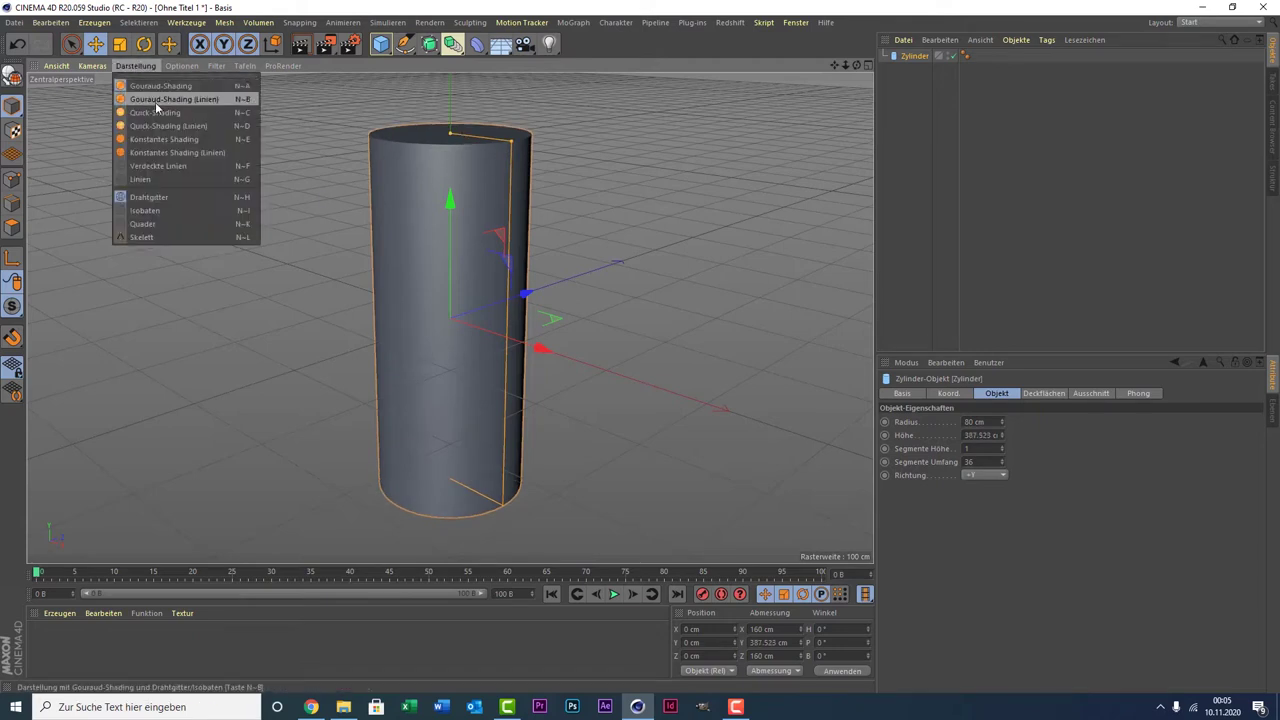
# - Switch the viewport to Gouraud Shading (Lines), view the cylinder's top, and show its cap settings
pyautogui.click(156, 100)
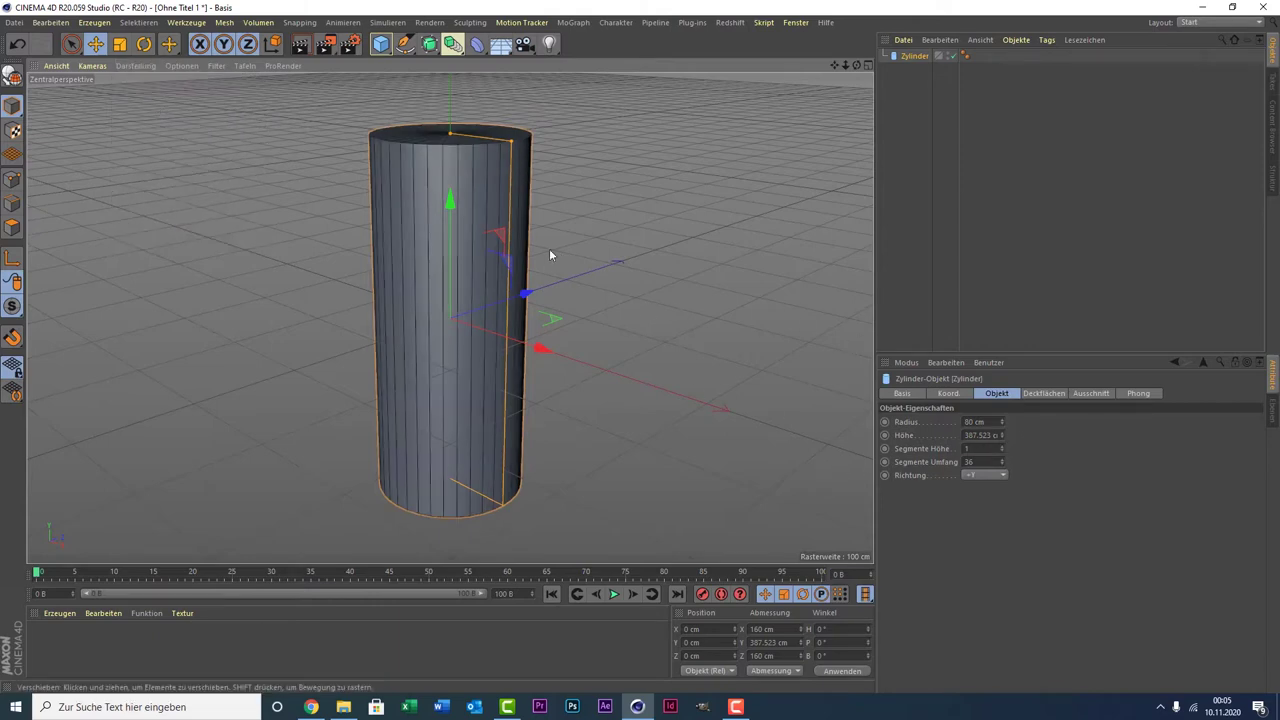
pyautogui.scroll(3, 549, 248)
pyautogui.scroll(4, 505, 194)
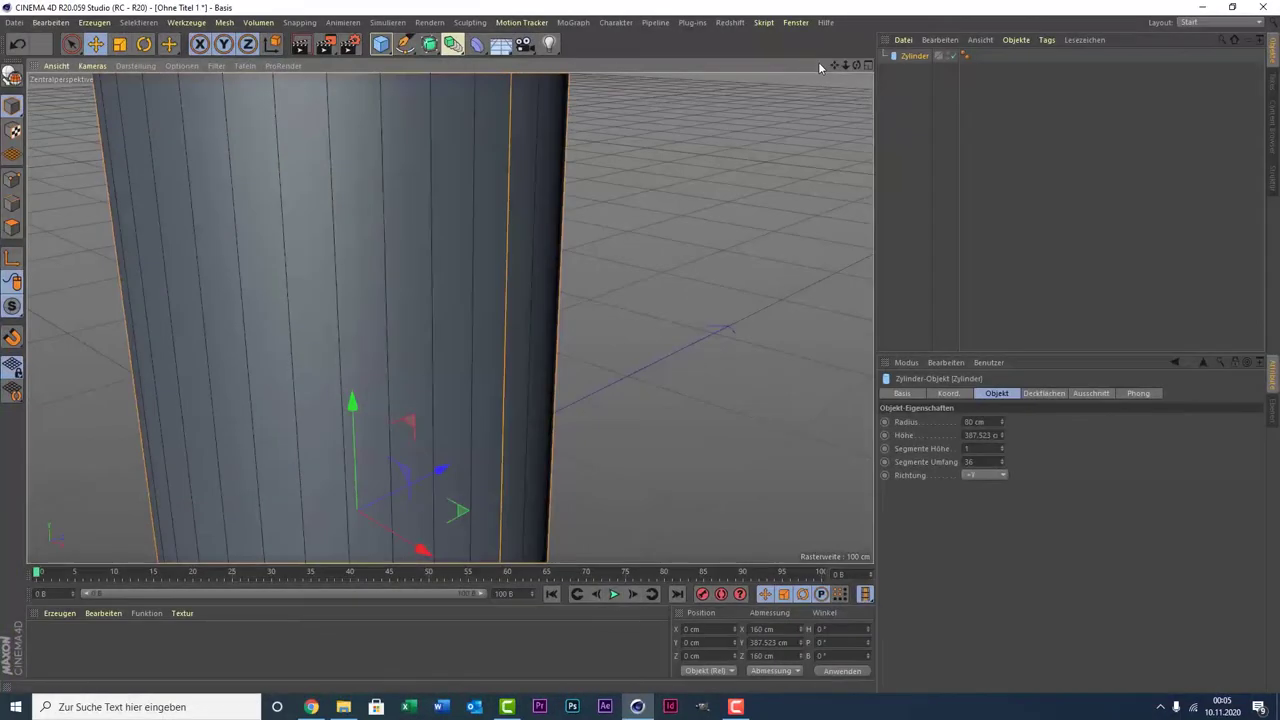
pyautogui.moveTo(835, 67); pyautogui.dragTo(920, 336)
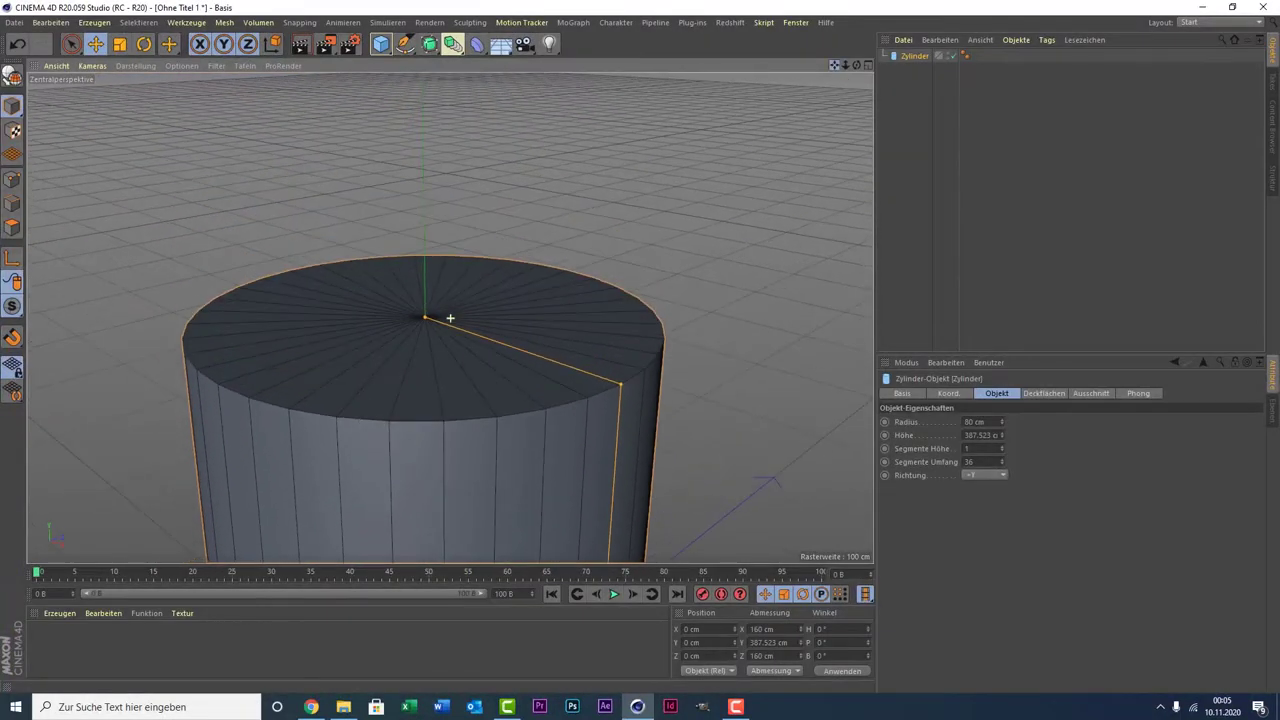
pyautogui.click(1040, 393)
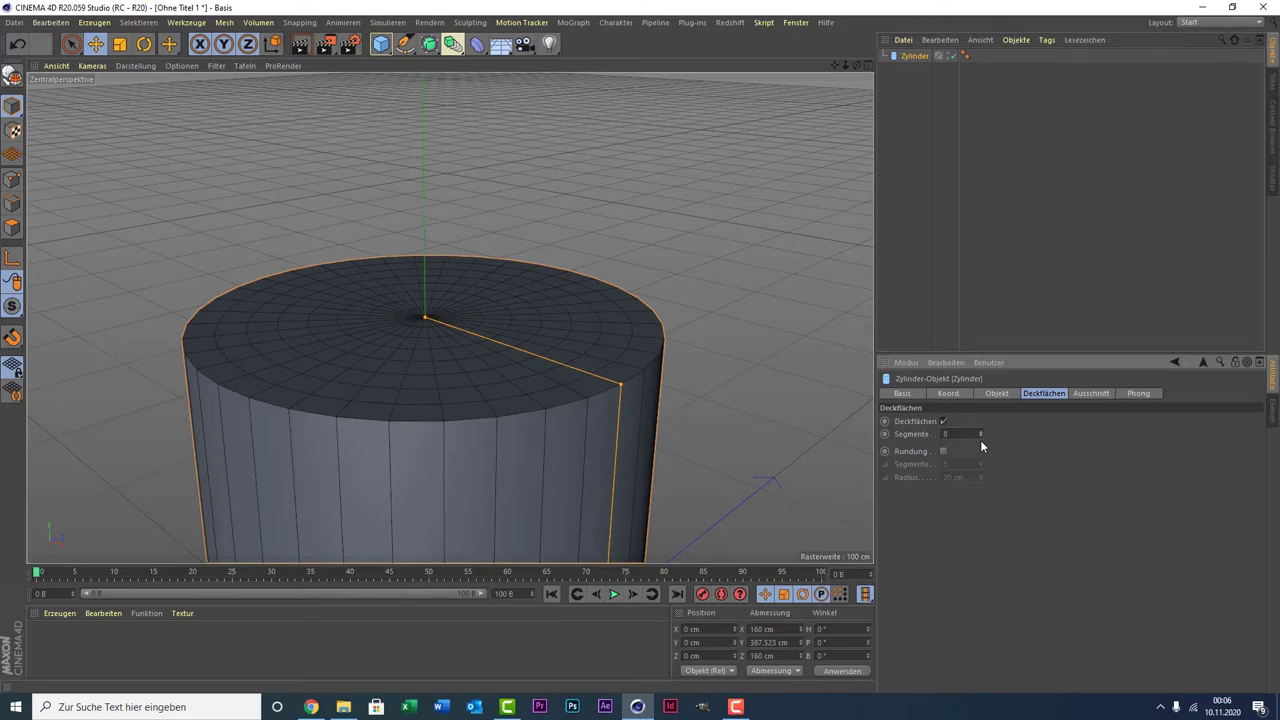
# - Adjust the cap segments, then set the cylinder's Height Segments to 2 in the Object tab
pyautogui.click(981, 436)
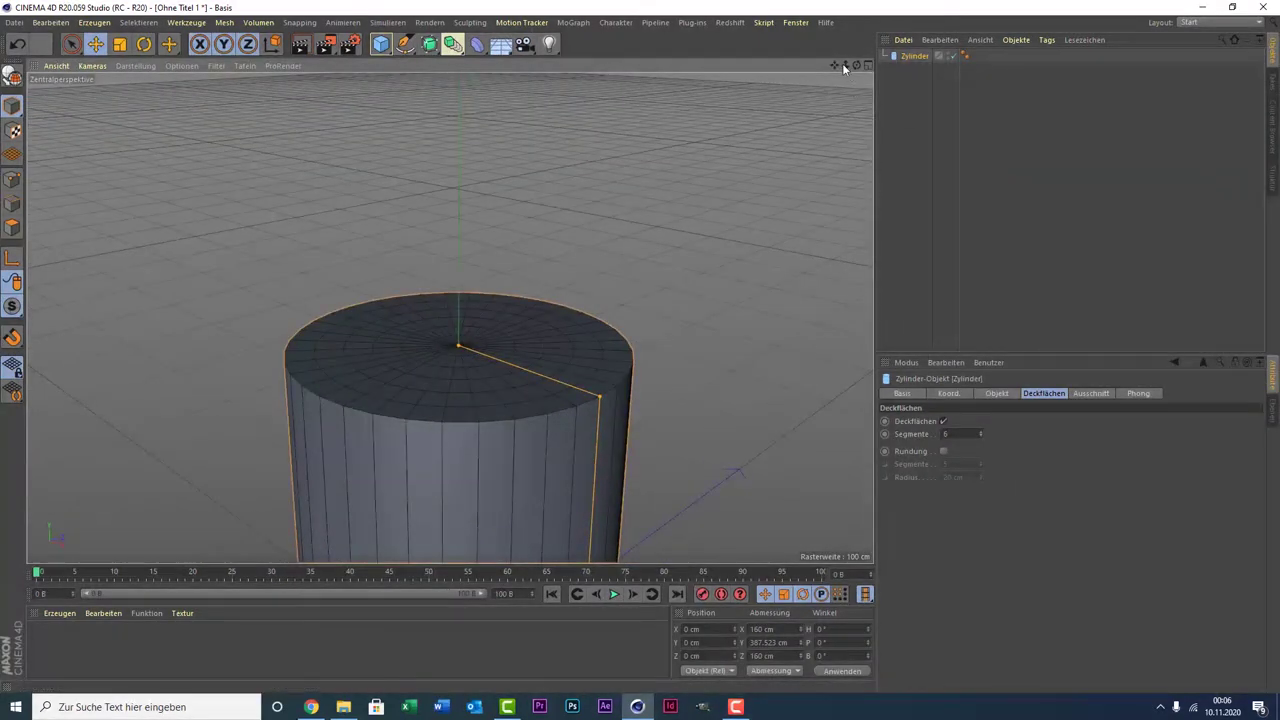
pyautogui.moveTo(838, 66); pyautogui.dragTo(598, 268)
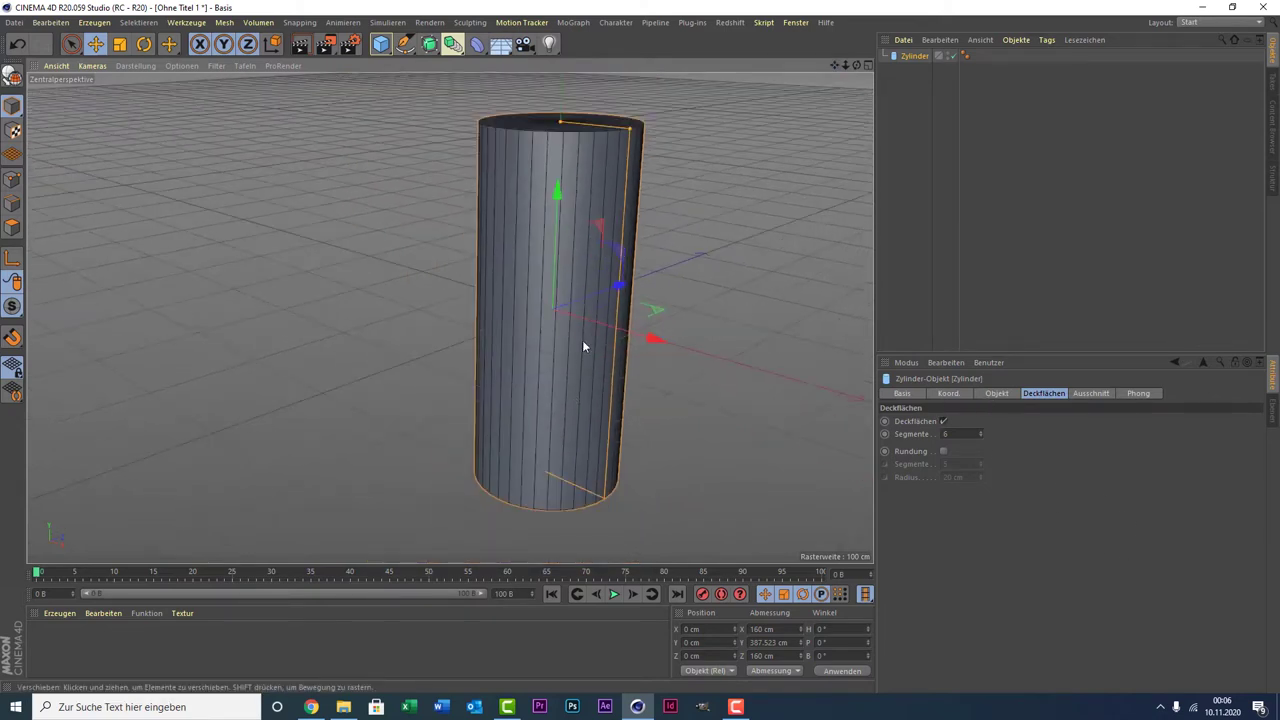
pyautogui.click(980, 395)
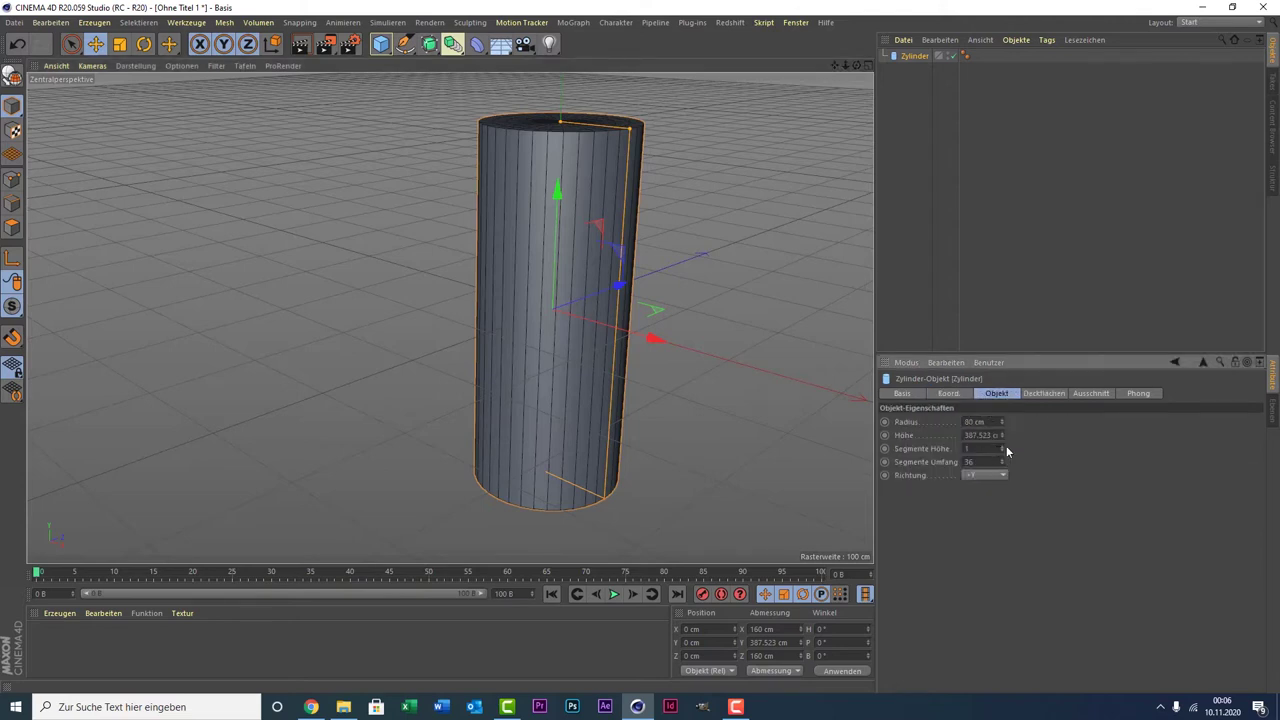
pyautogui.click(1001, 446)
pyautogui.click(1004, 447)
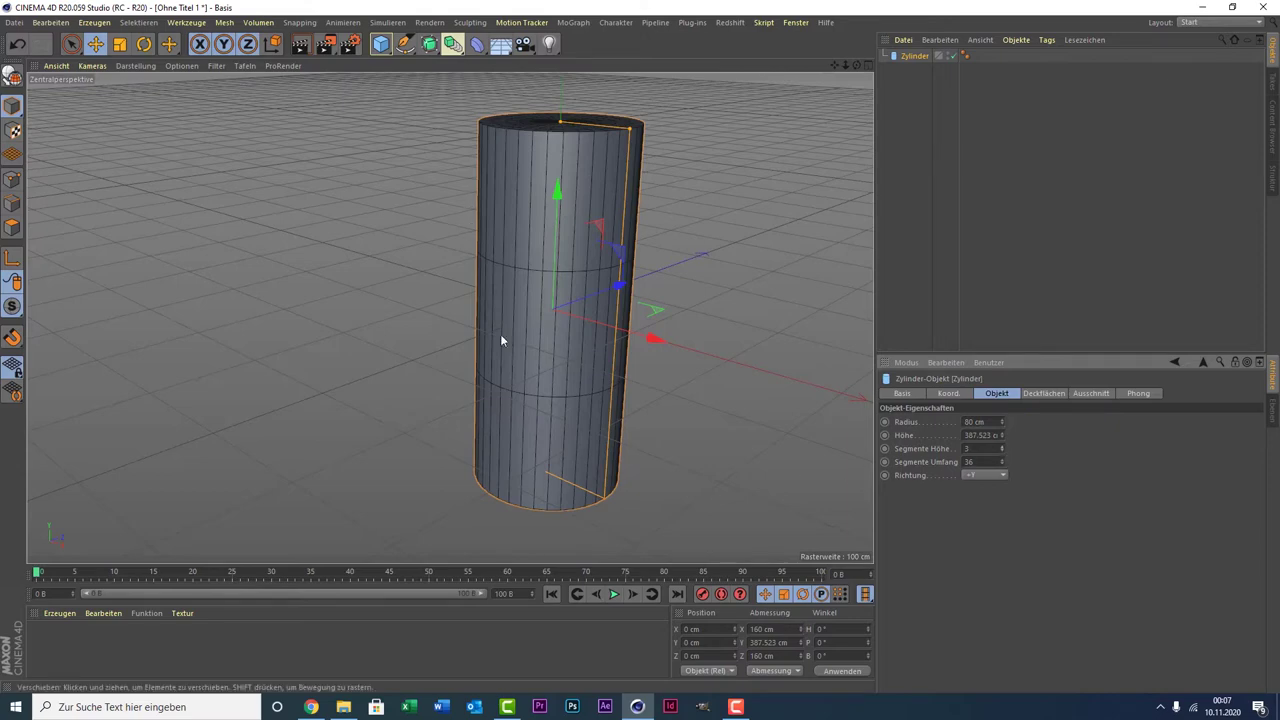
pyautogui.click(1002, 451)
# - Make the cylinder editable with C, view its top from above, and switch to Polygon mode
pyautogui.press('c')
pyautogui.scroll(3, 574, 133)
pyautogui.scroll(3, 564, 151)
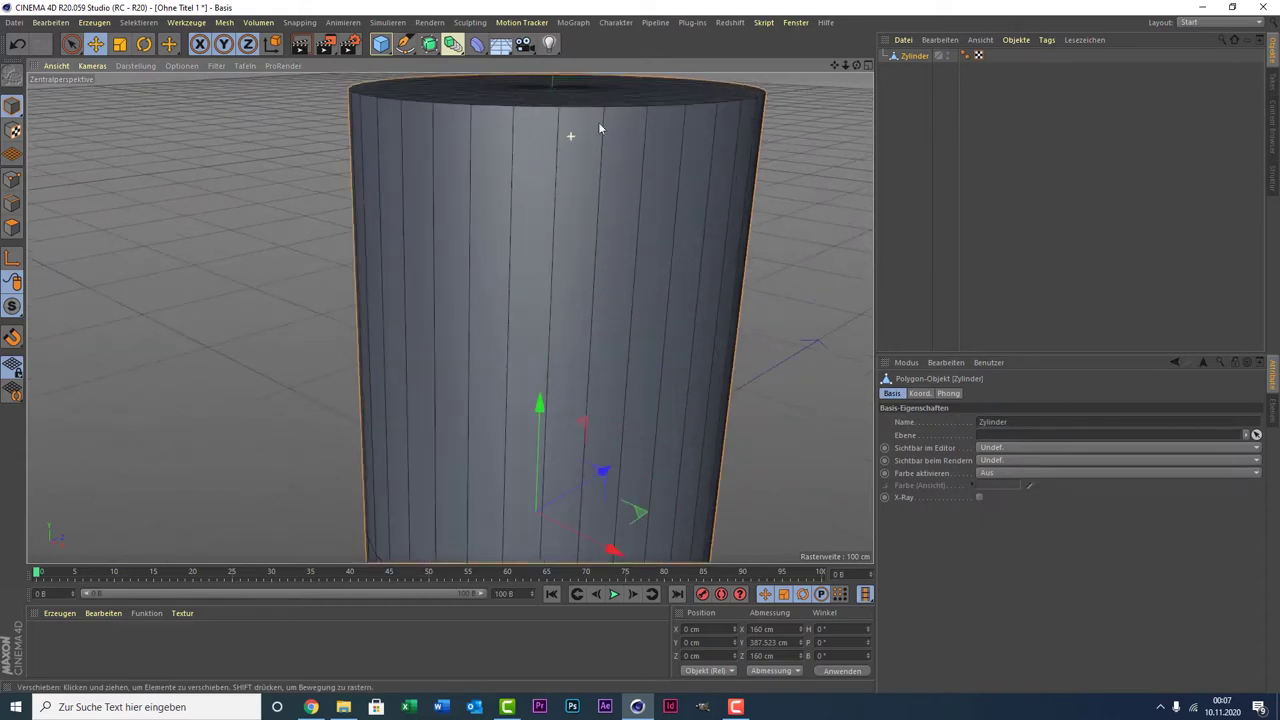
pyautogui.scroll(2, 600, 120)
pyautogui.moveTo(837, 61); pyautogui.dragTo(703, 92)
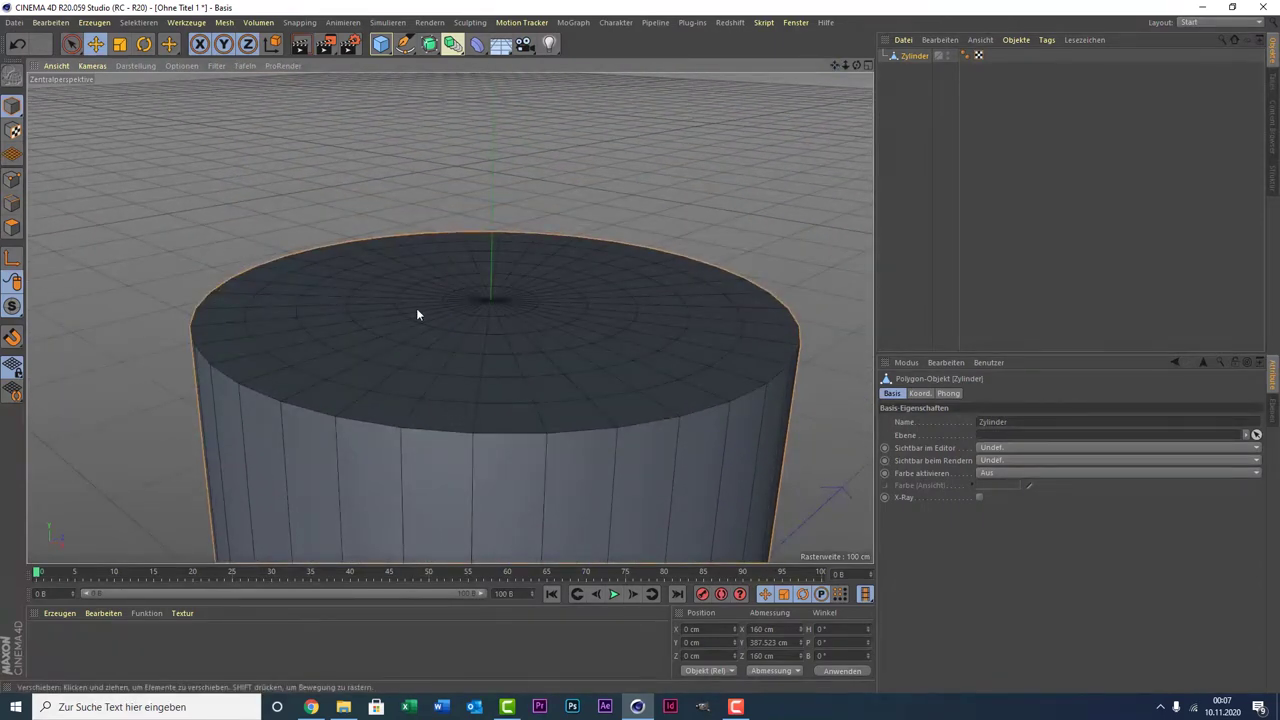
pyautogui.click(13, 227)
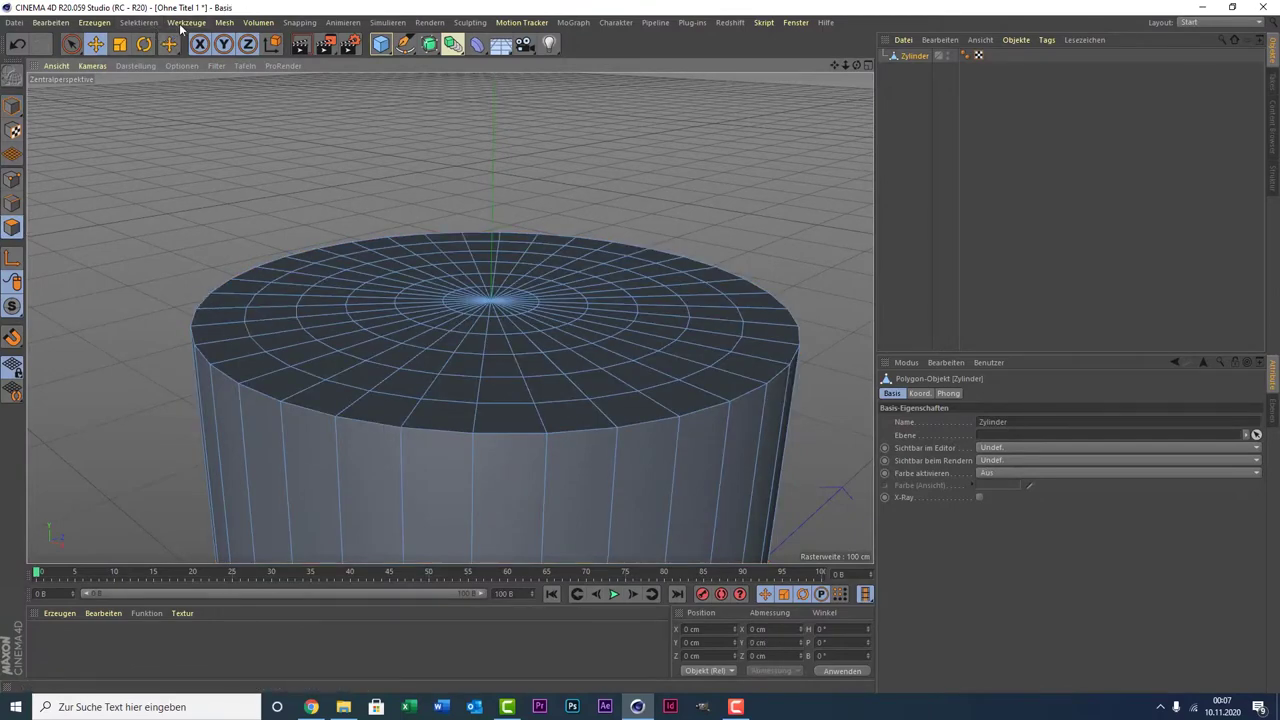
pyautogui.click(185, 22)
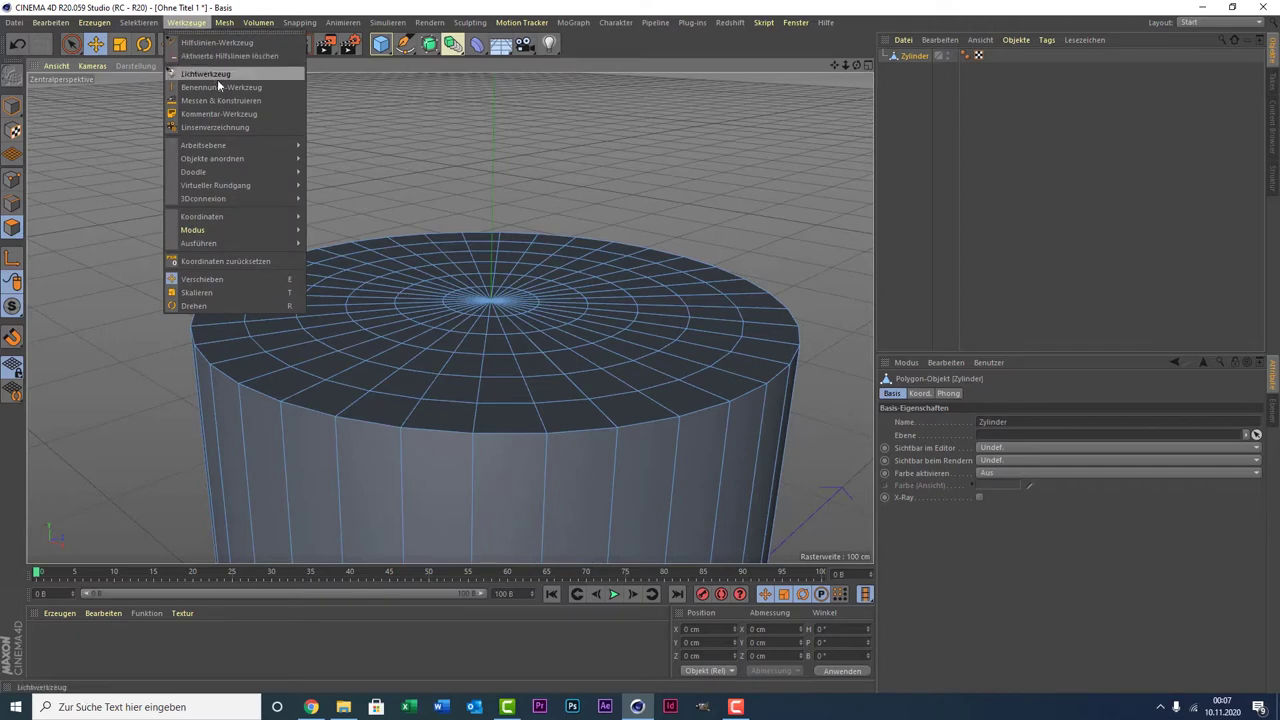
pyautogui.moveTo(138, 22)
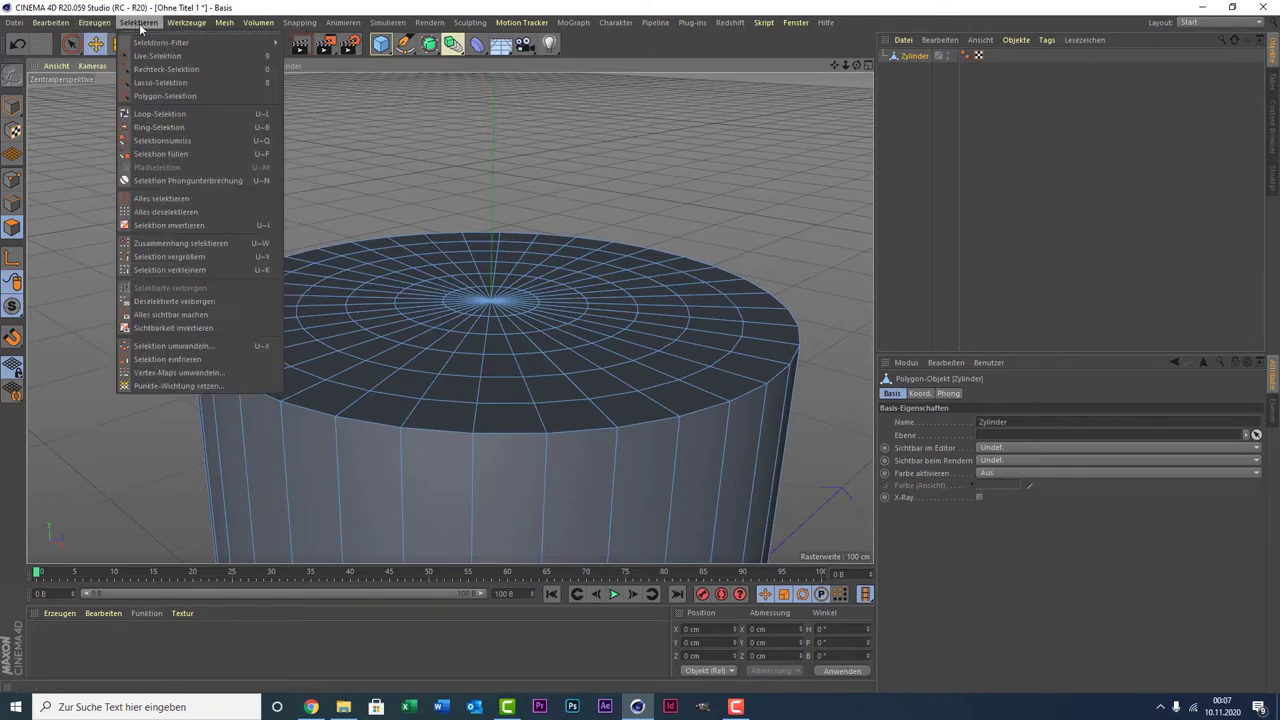
# - Loop-select the centre cap ring, grow the selection outward four times with U~Y, and delete it
pyautogui.click(170, 113)
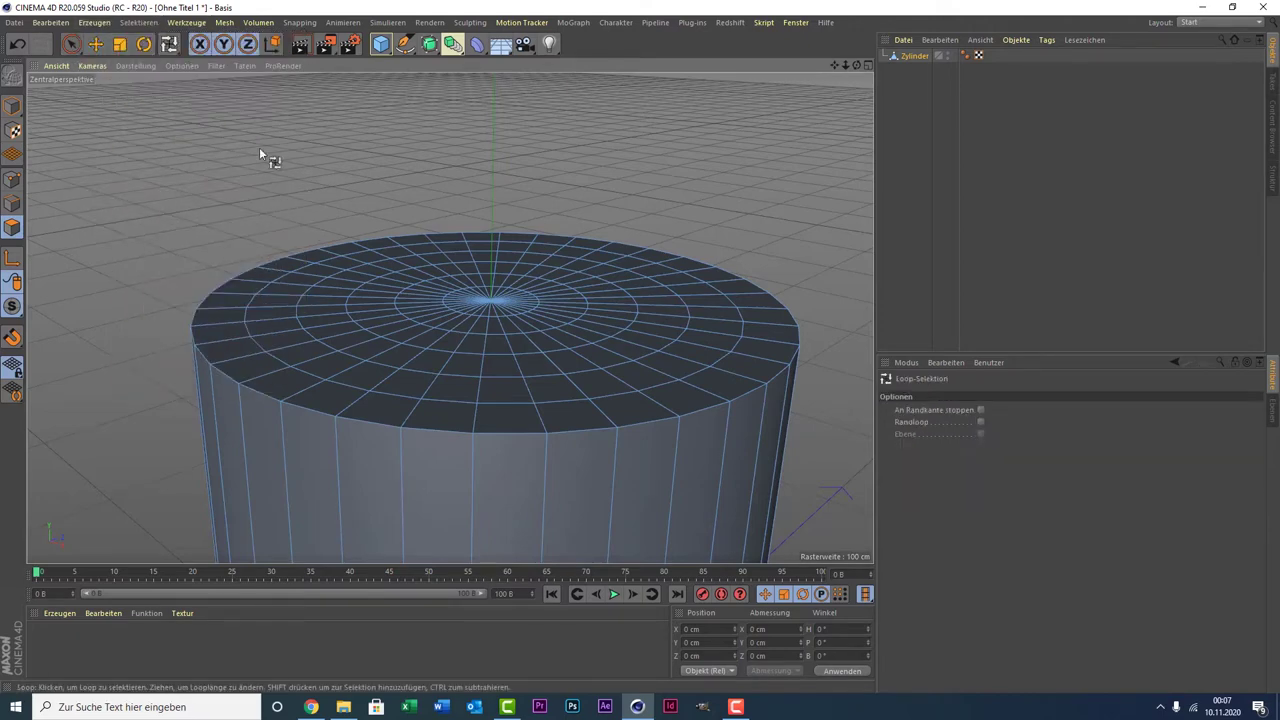
pyautogui.click(494, 320)
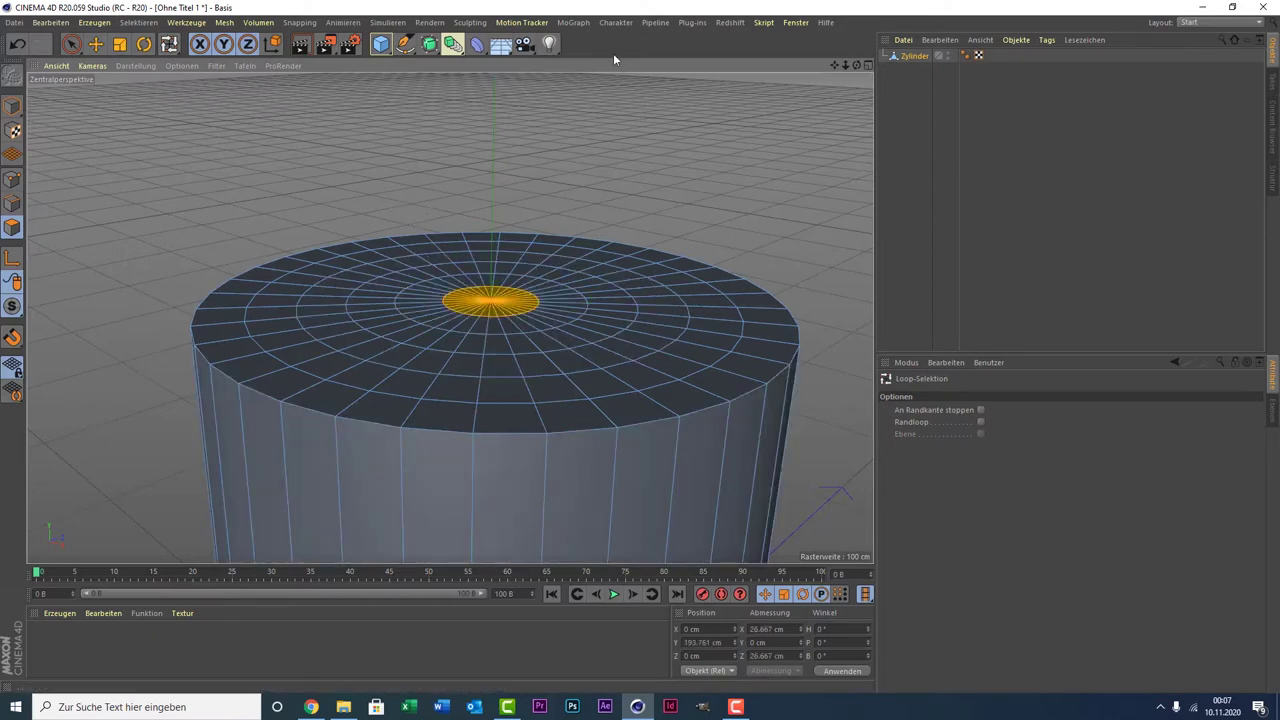
pyautogui.press('u')
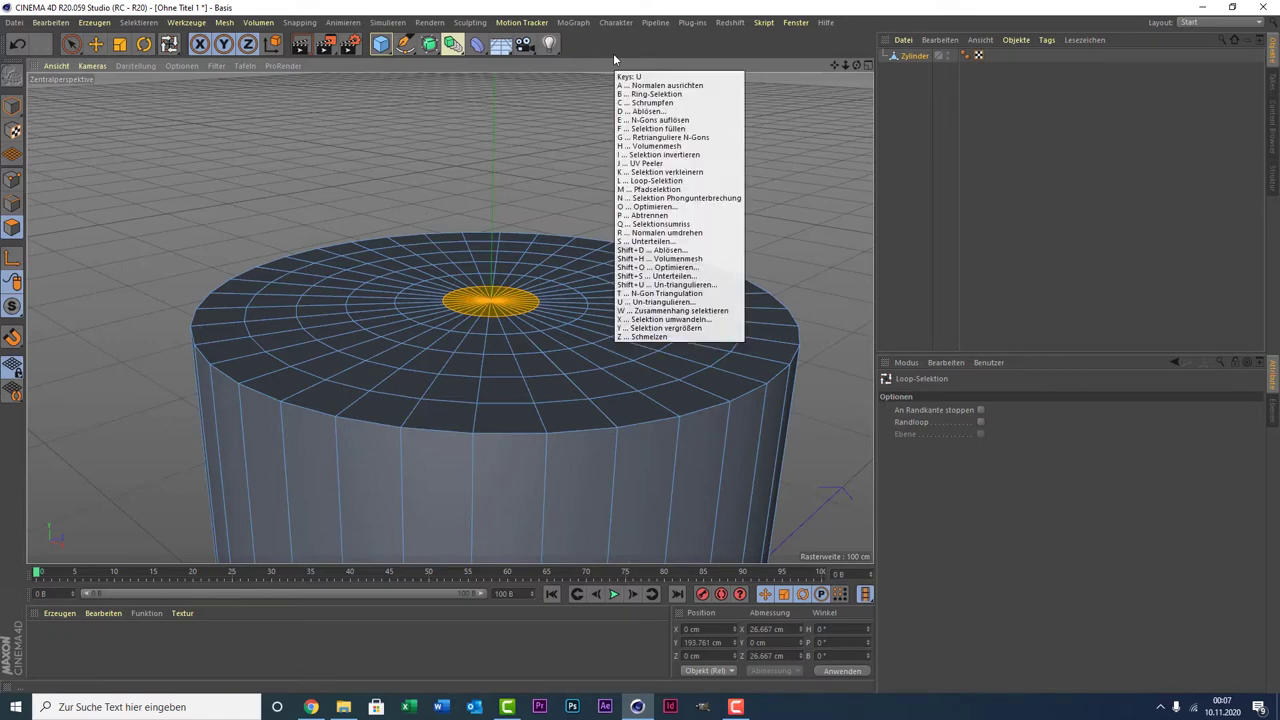
pyautogui.press('y')
pyautogui.press('u')
pyautogui.press('y')
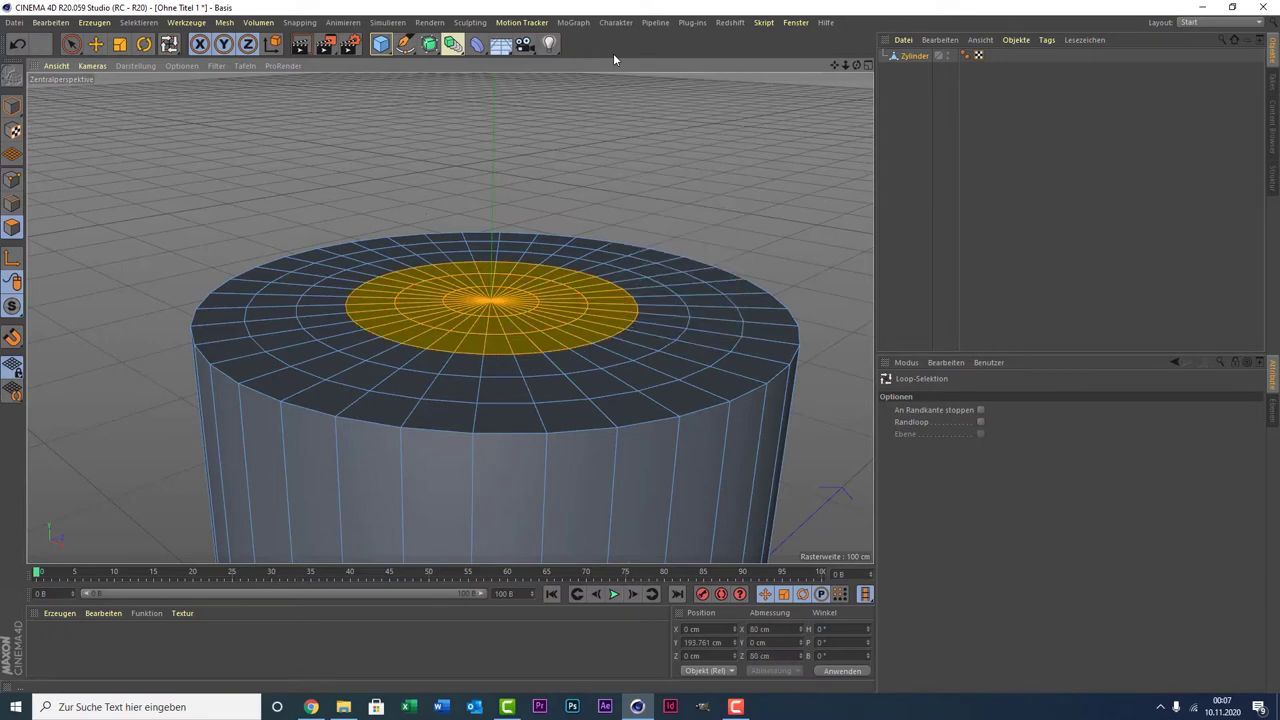
pyautogui.press('u')
pyautogui.press('y')
pyautogui.press('u')
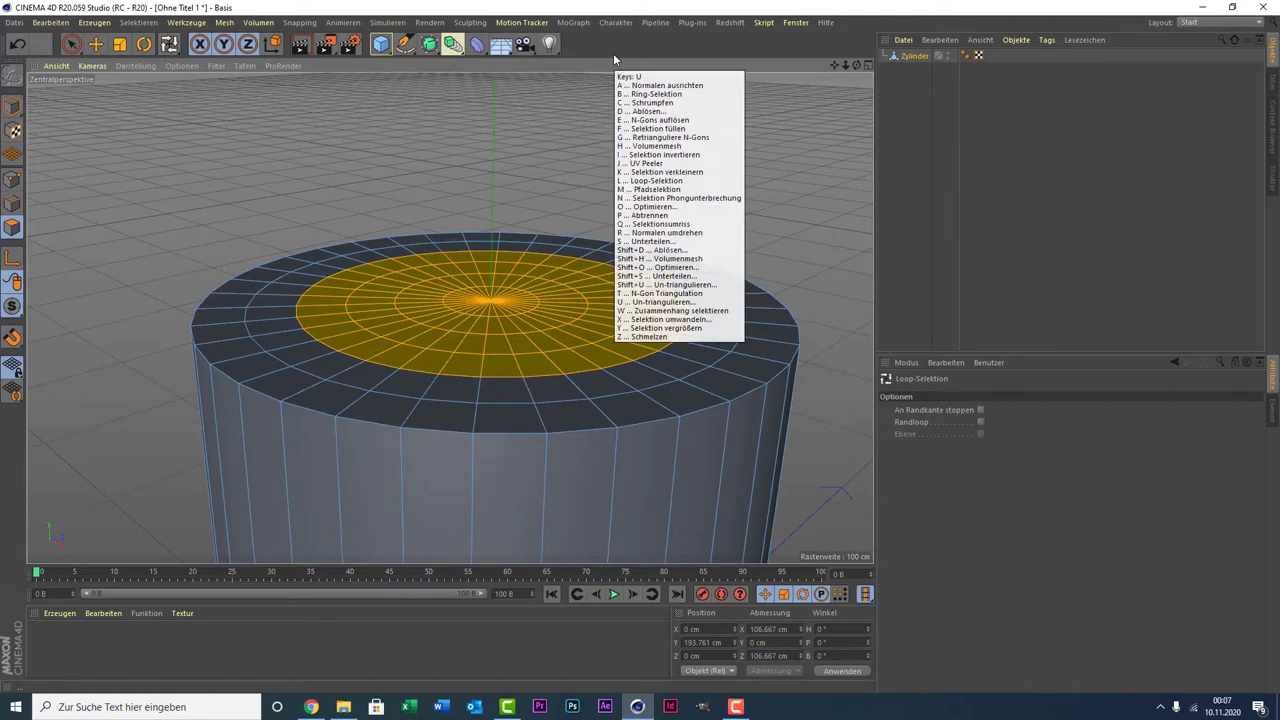
pyautogui.press('y')
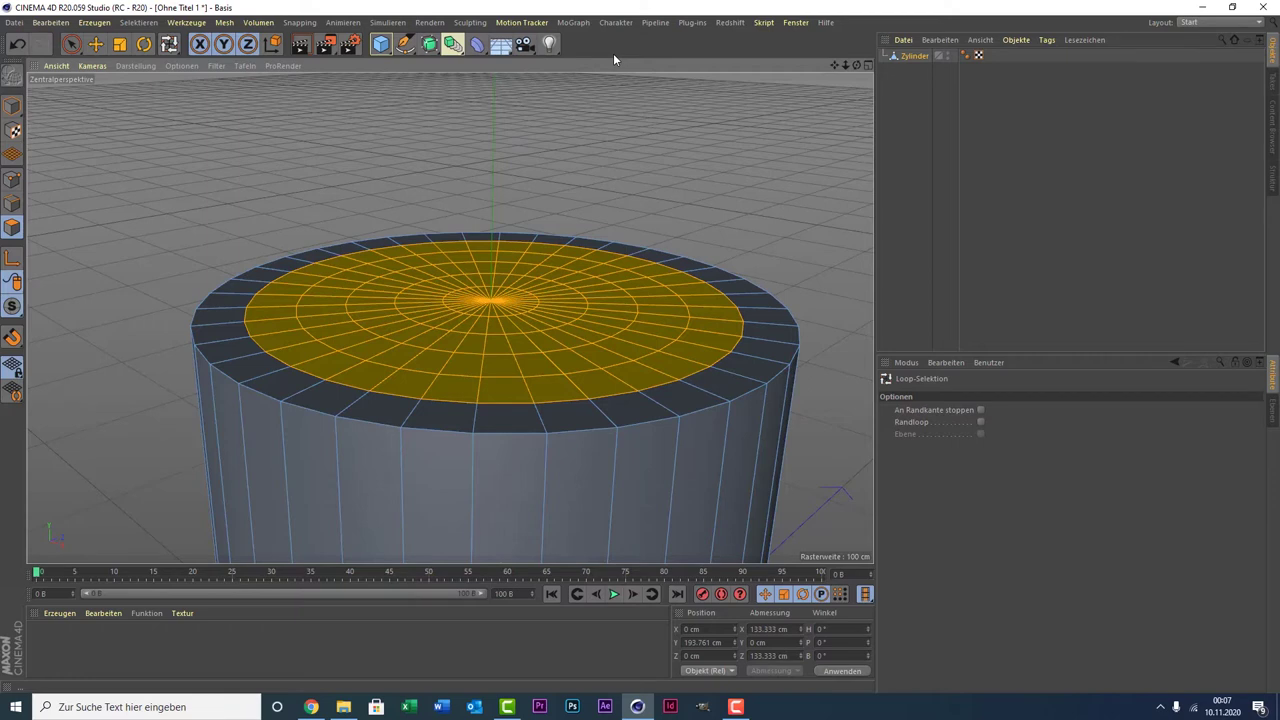
pyautogui.press('Delete')
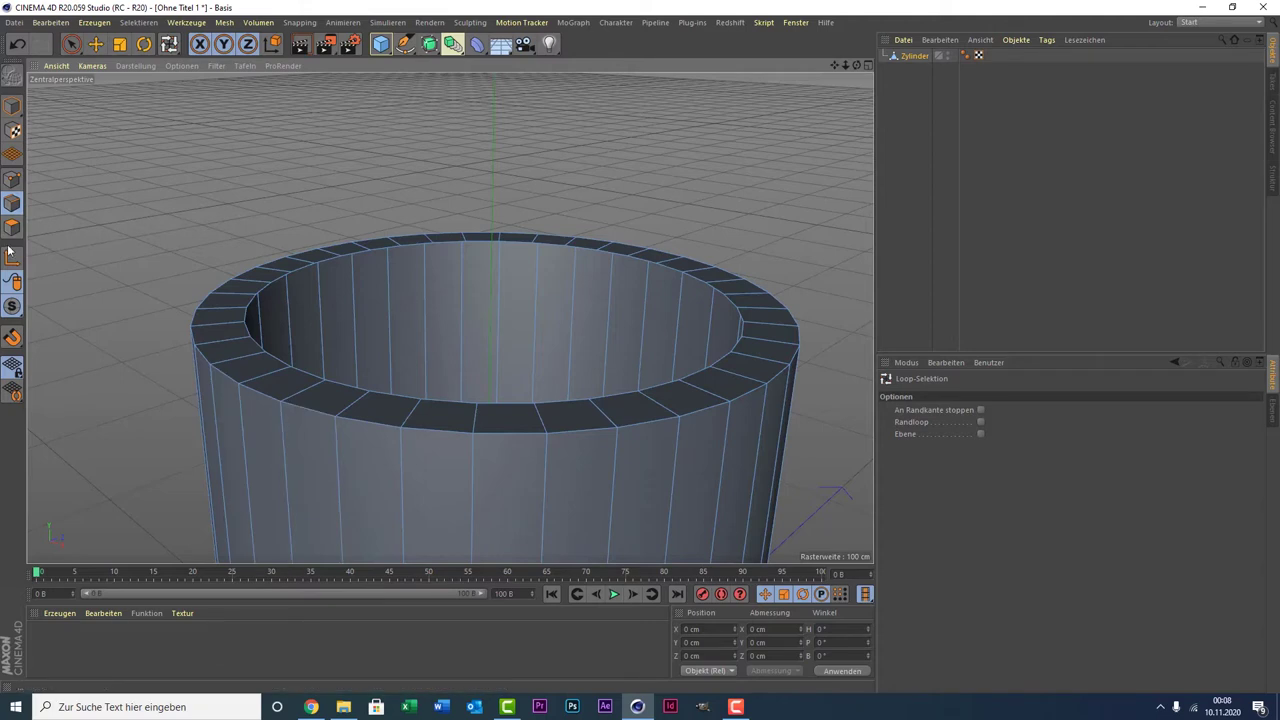
# - Loop-select the rim's inner edge, extrude it, and drag the new loop down into the cylinder
pyautogui.click(142, 24)
pyautogui.click(164, 112)
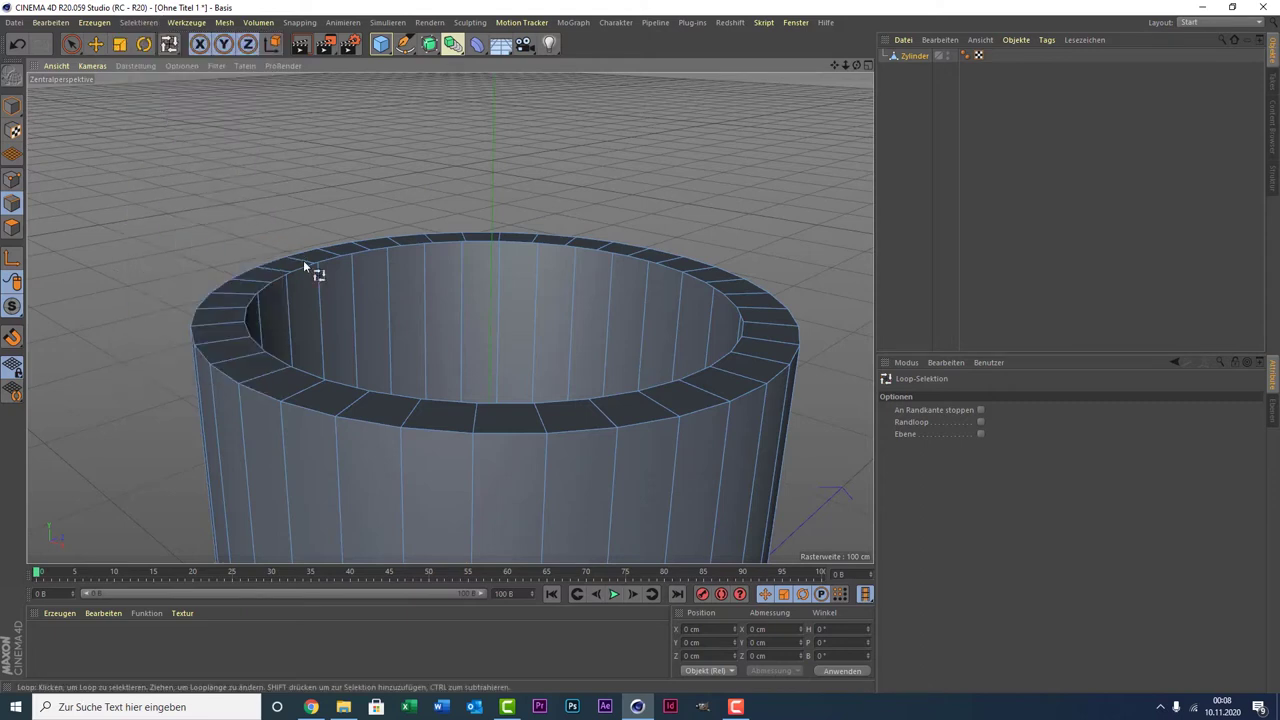
pyautogui.click(736, 340)
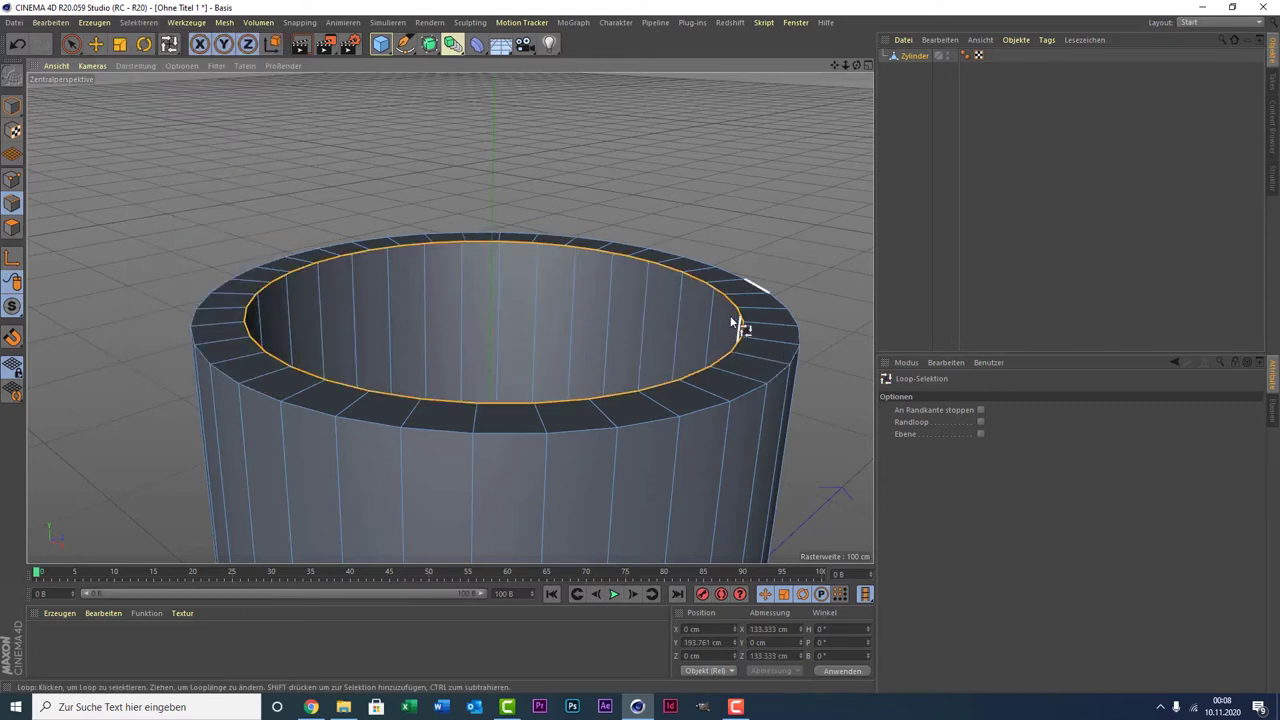
pyautogui.rightClick(130, 166)
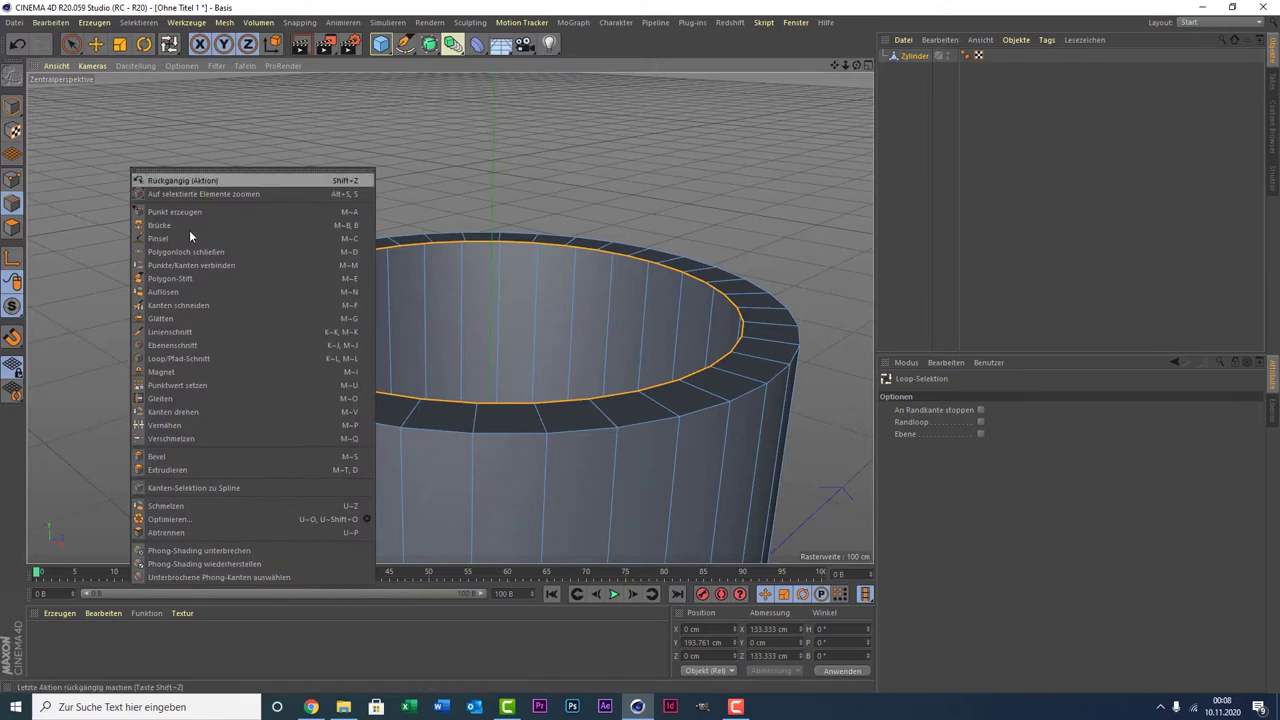
pyautogui.click(262, 469)
pyautogui.moveTo(362, 185)
pyautogui.mouseDown()
pyautogui.moveTo(404, 186)
pyautogui.moveTo(372, 190)
pyautogui.mouseUp()
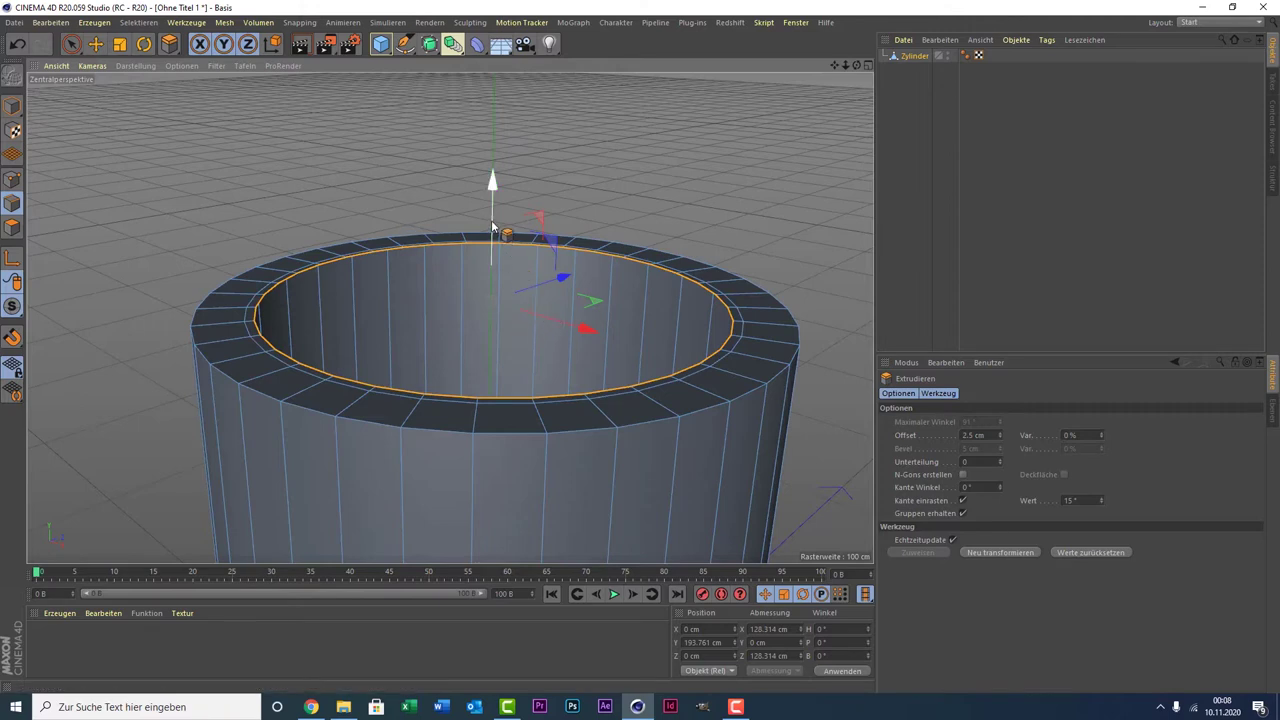
pyautogui.moveTo(492, 228); pyautogui.dragTo(491, 349)
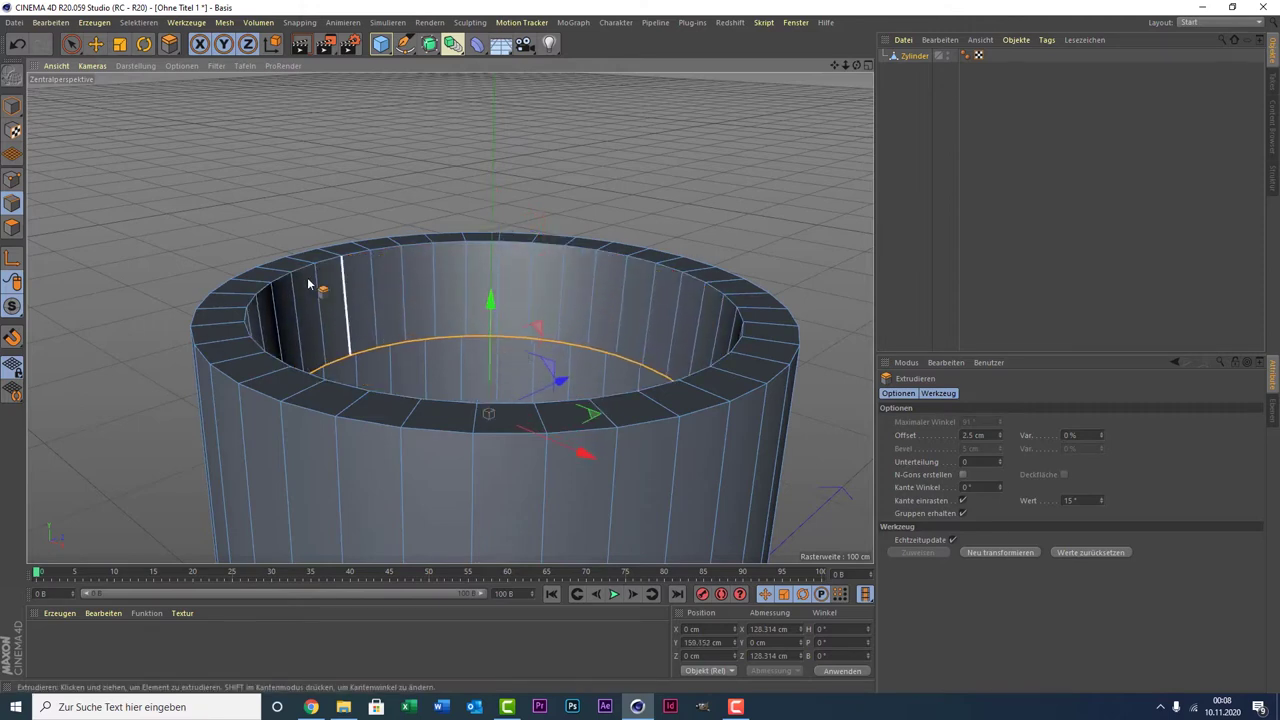
# - Scale the selected inner edge loop outward to widen it
pyautogui.middleClick(282, 262)
pyautogui.middleClick(714, 466)
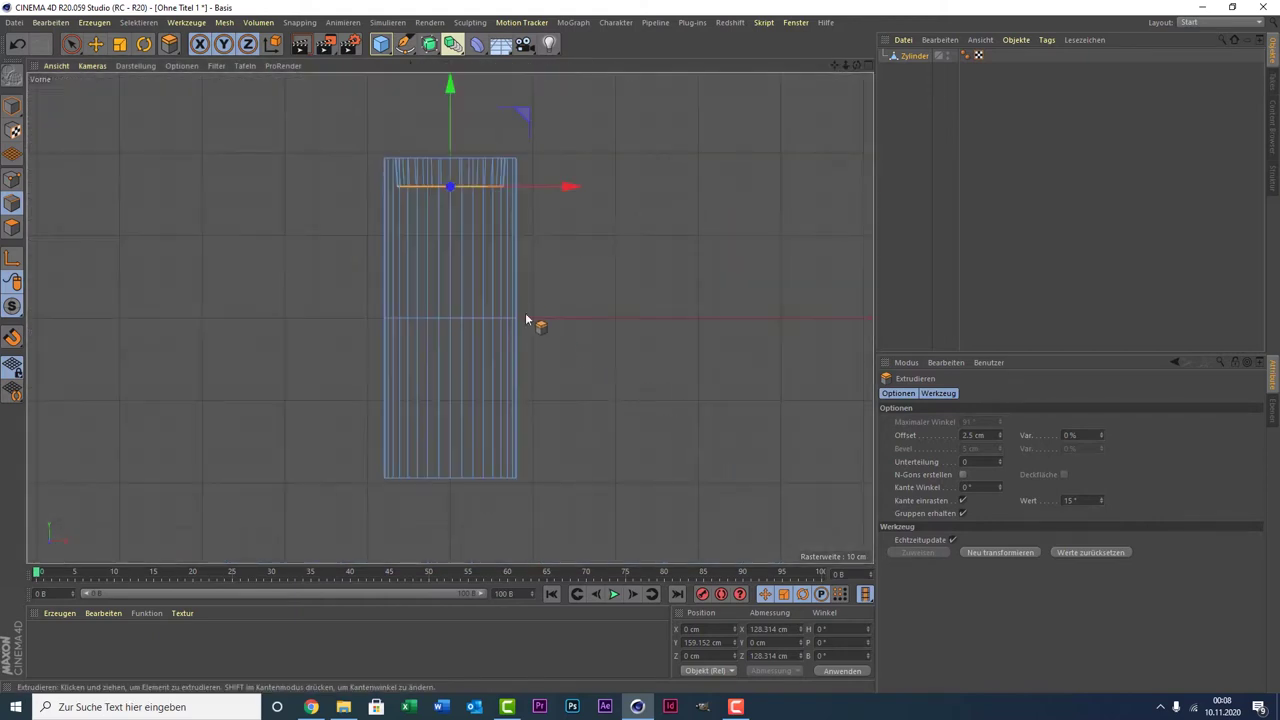
pyautogui.scroll(5, 525, 312)
pyautogui.scroll(3, 520, 294)
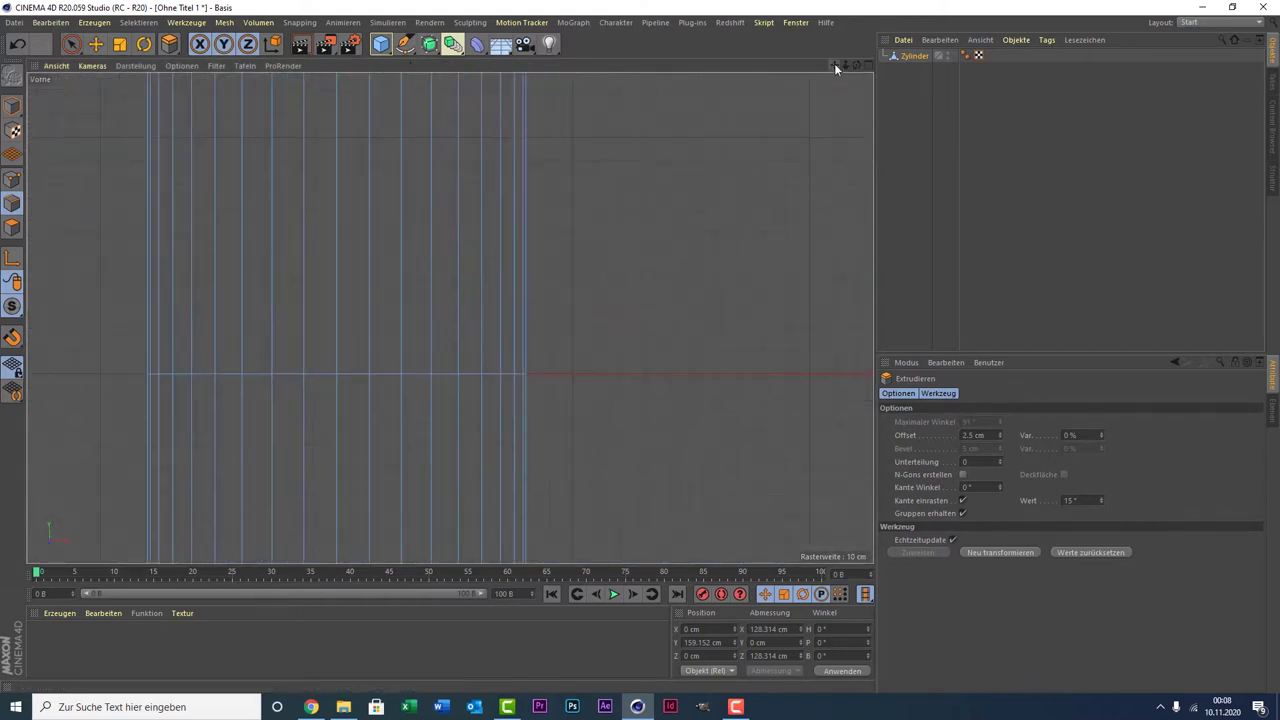
pyautogui.moveTo(834, 64); pyautogui.dragTo(450, 318)
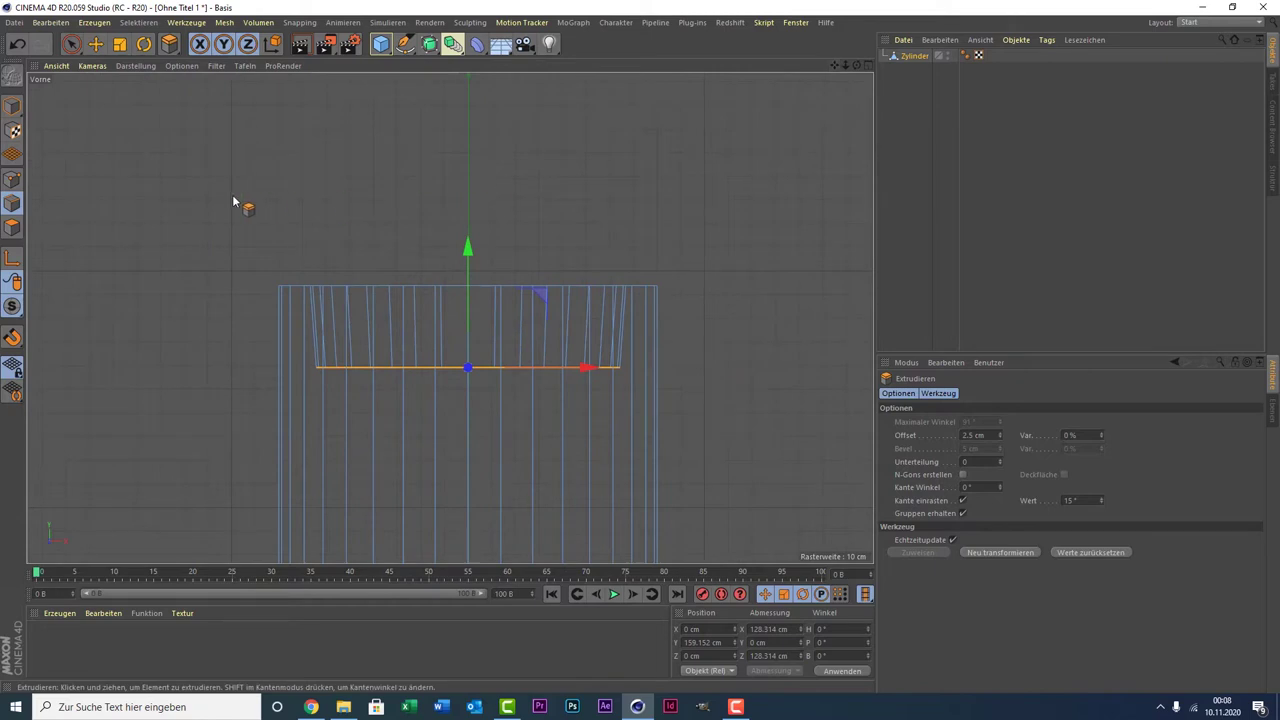
pyautogui.click(119, 44)
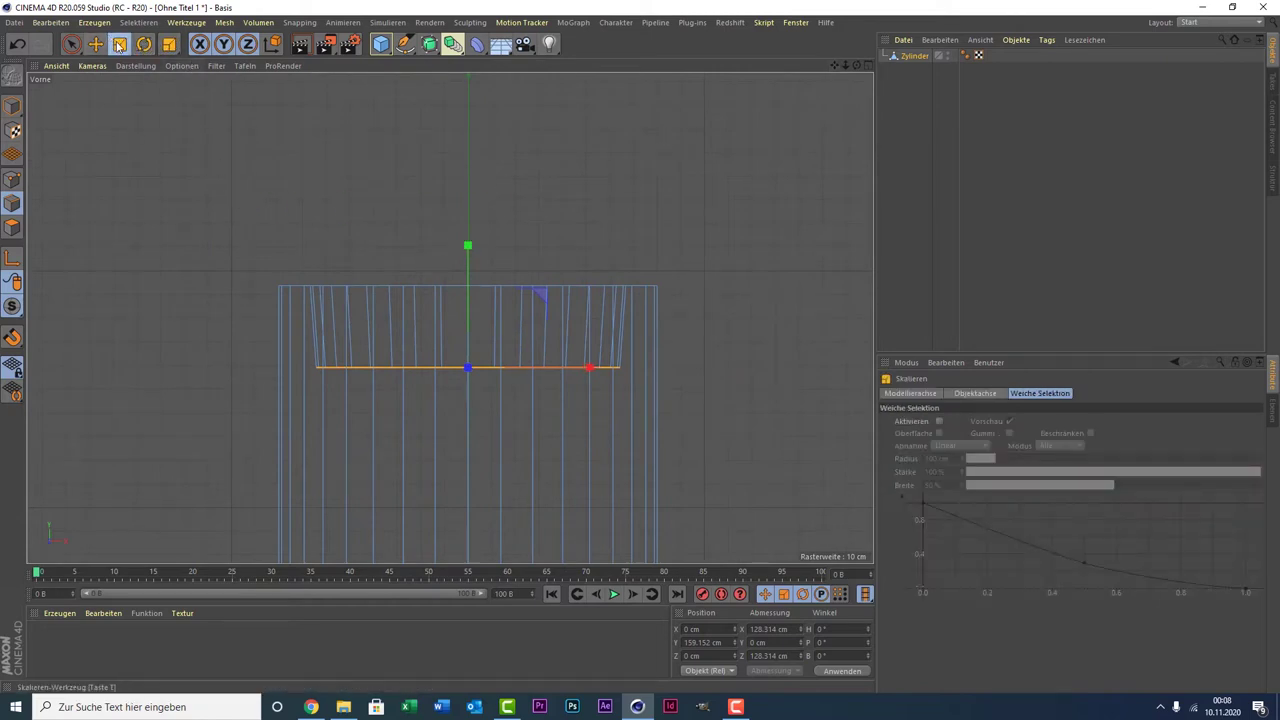
pyautogui.moveTo(153, 195)
pyautogui.mouseDown()
pyautogui.moveTo(182, 192)
pyautogui.moveTo(141, 169)
pyautogui.moveTo(147, 160)
pyautogui.mouseUp()
# - Extrude the inner edge loop by 4.2 cm
pyautogui.middleClick(147, 160)
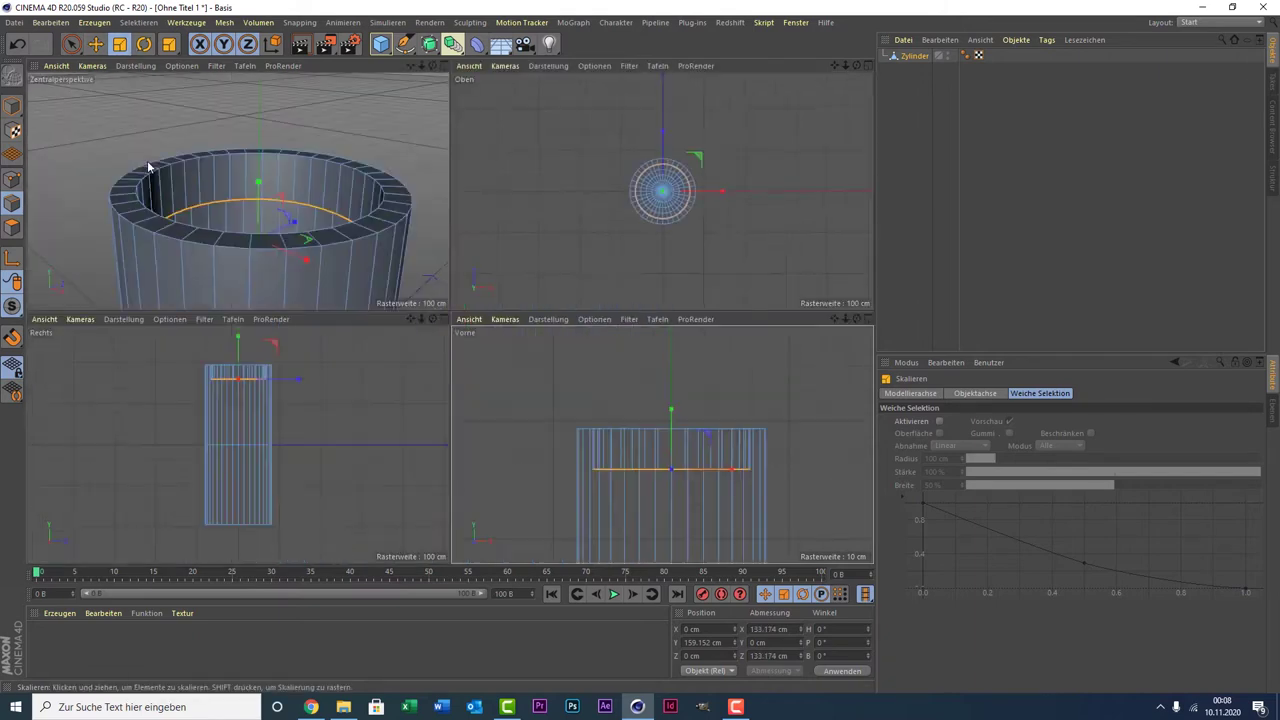
pyautogui.middleClick(225, 146)
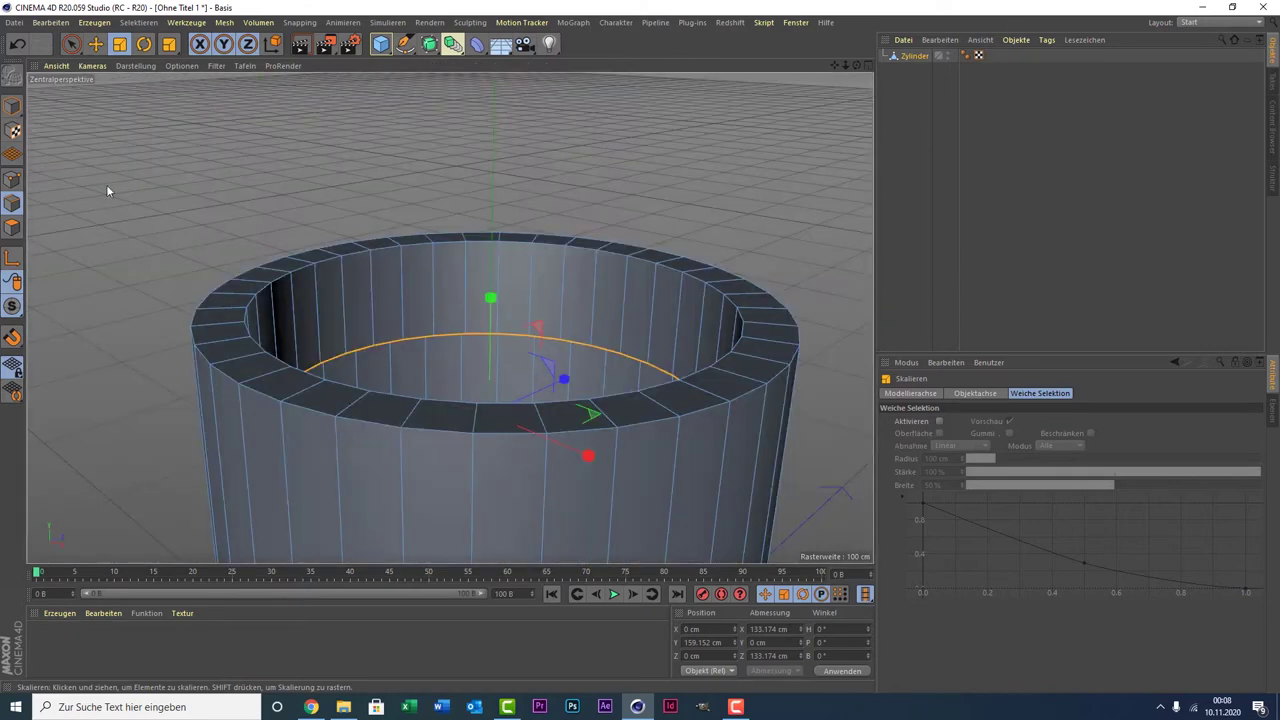
pyautogui.middleClick(308, 209)
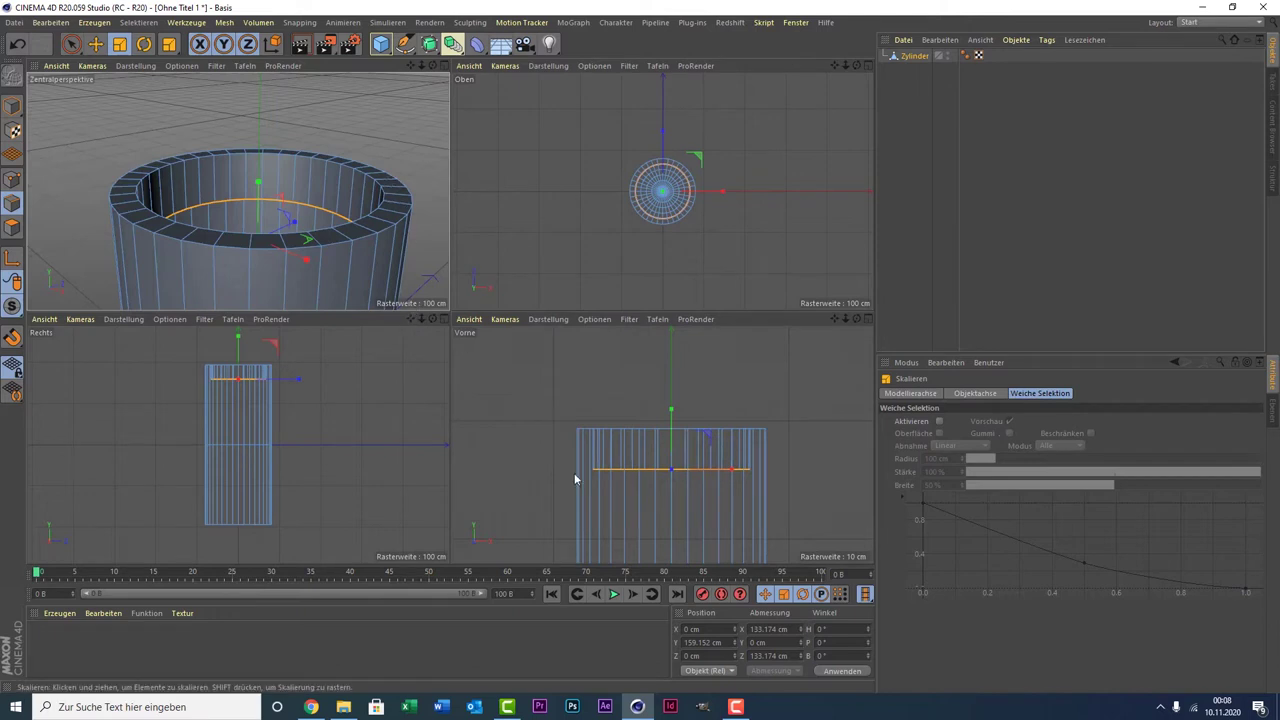
pyautogui.middleClick(614, 416)
pyautogui.middleClick(614, 416)
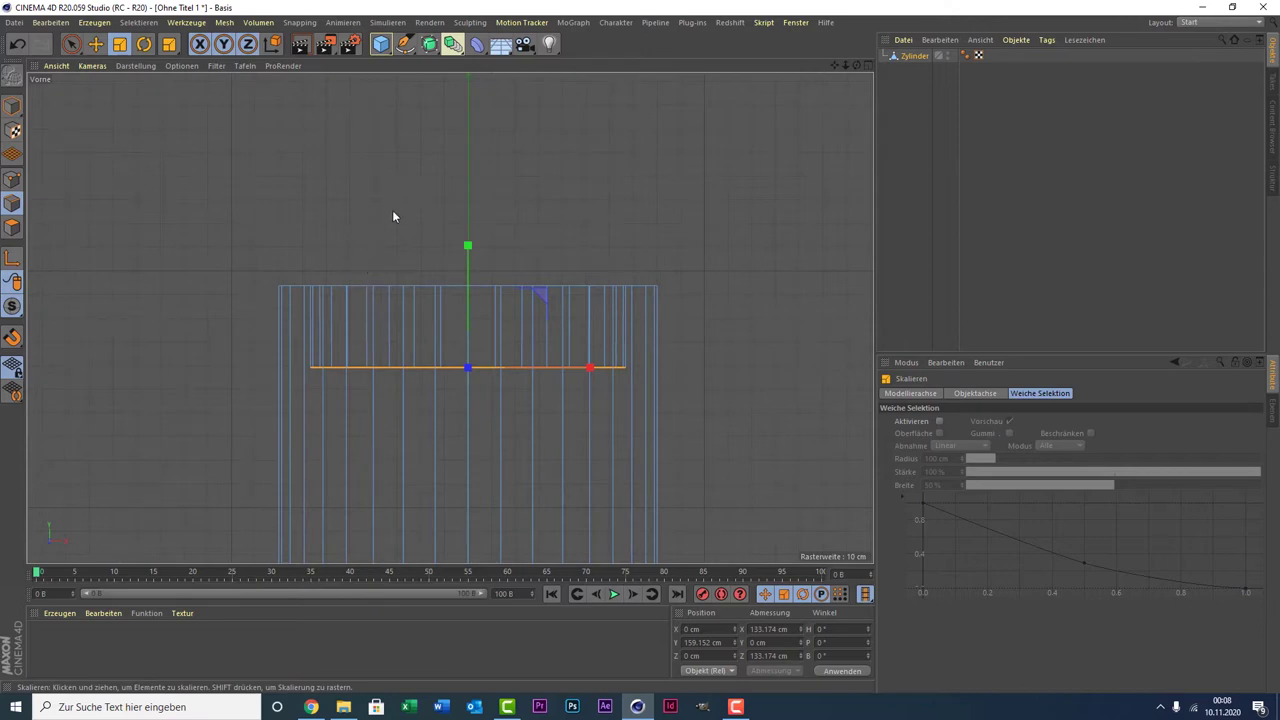
pyautogui.middleClick(327, 321)
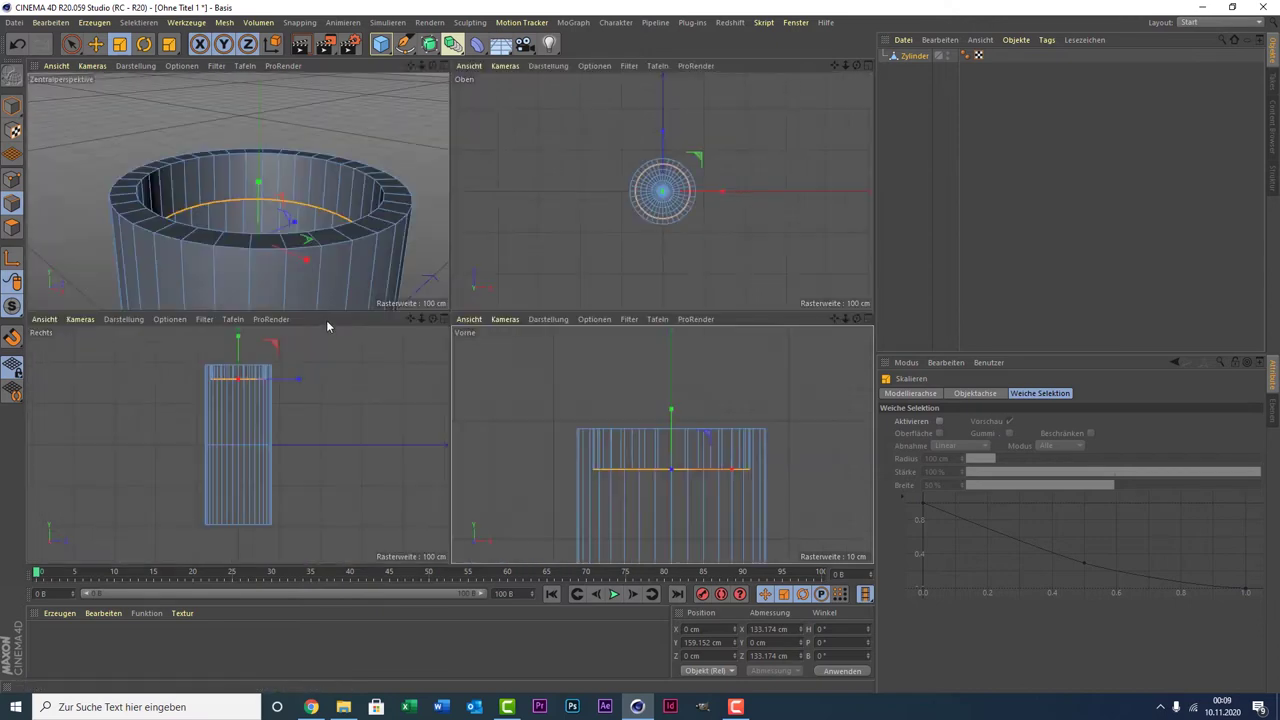
pyautogui.middleClick(270, 237)
pyautogui.scroll(5, 536, 344)
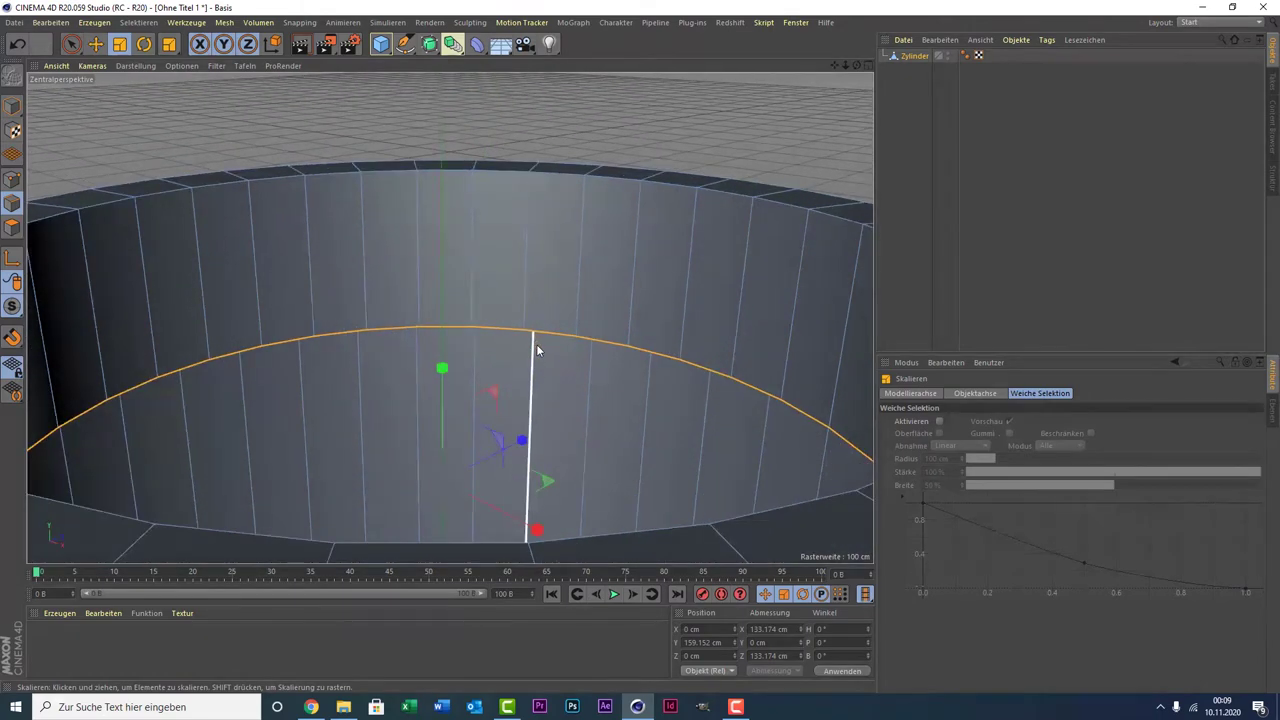
pyautogui.rightClick(500, 343)
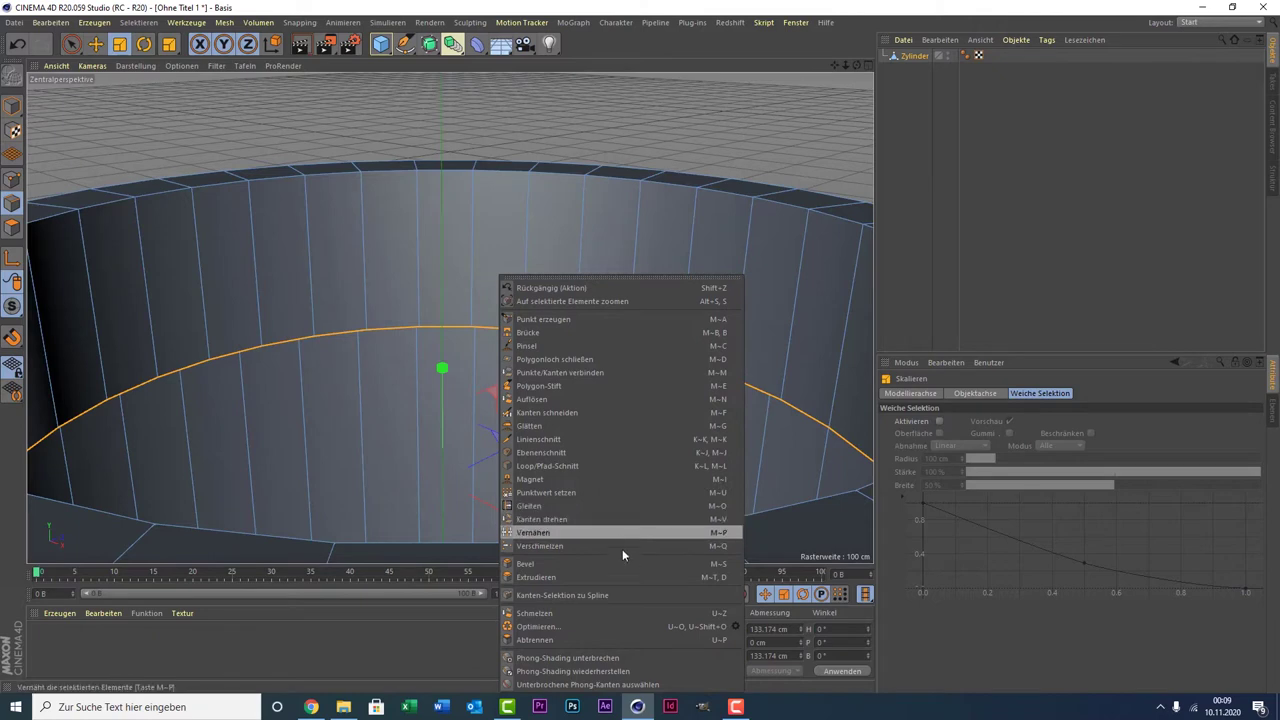
pyautogui.click(620, 577)
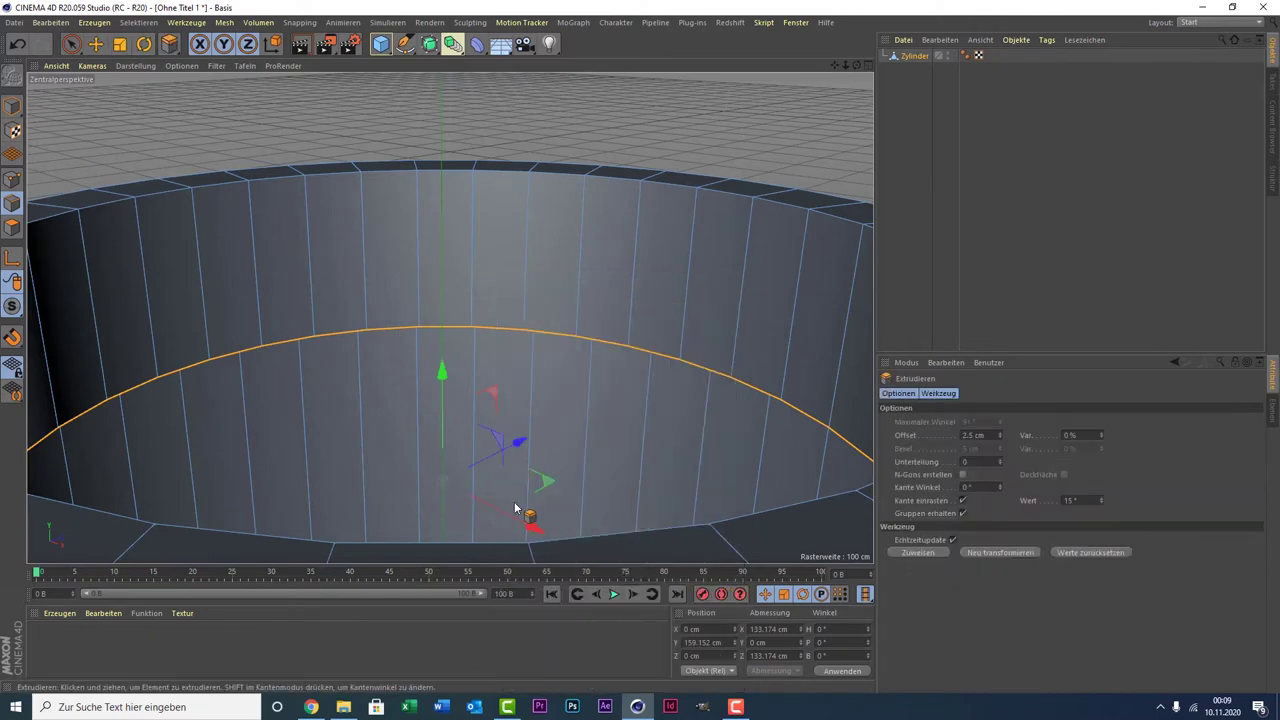
pyautogui.moveTo(400, 357); pyautogui.dragTo(424, 357)
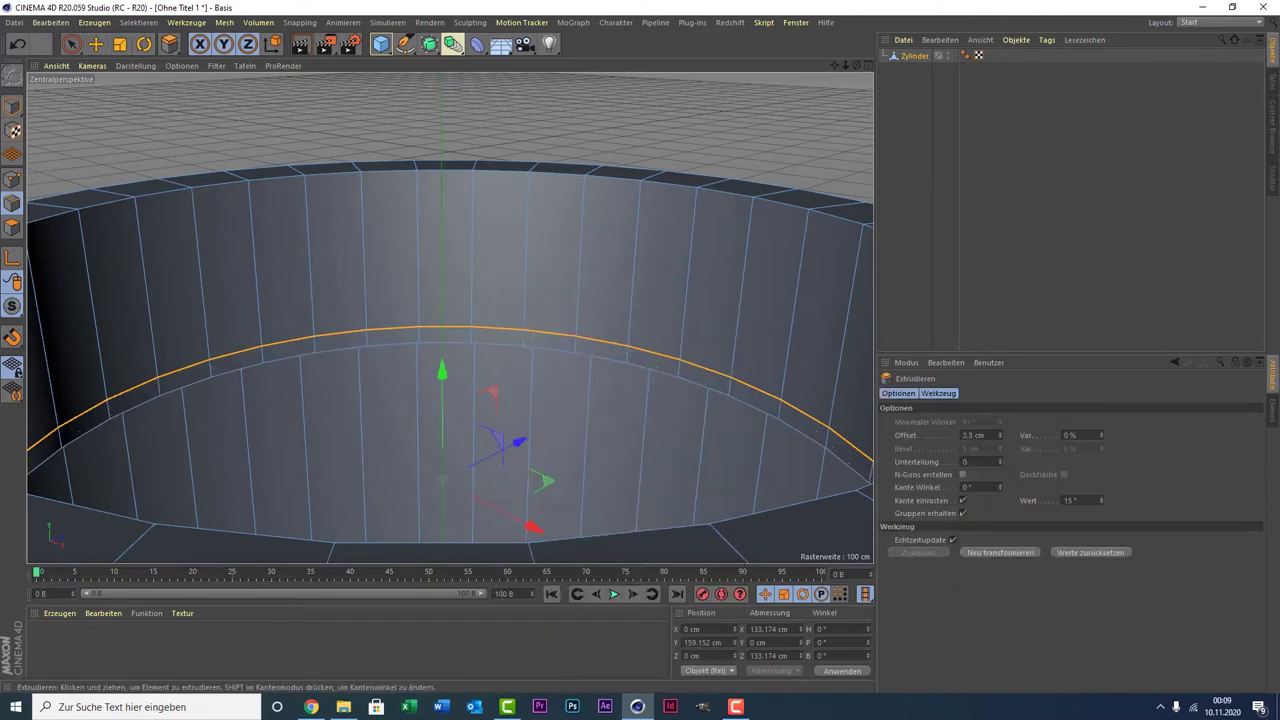
# - Scale the new edge loop out to about 158.7 cm and raise it roughly 3.7 cm
pyautogui.press('F5')
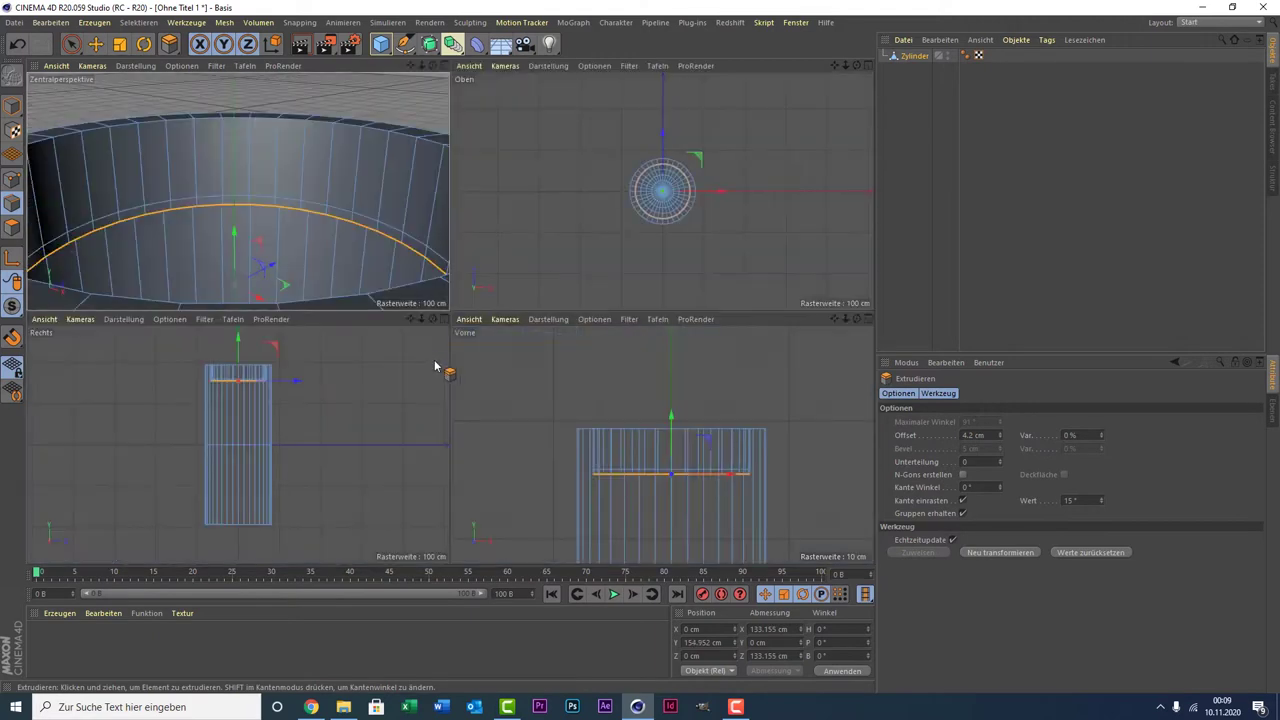
pyautogui.press('F4')
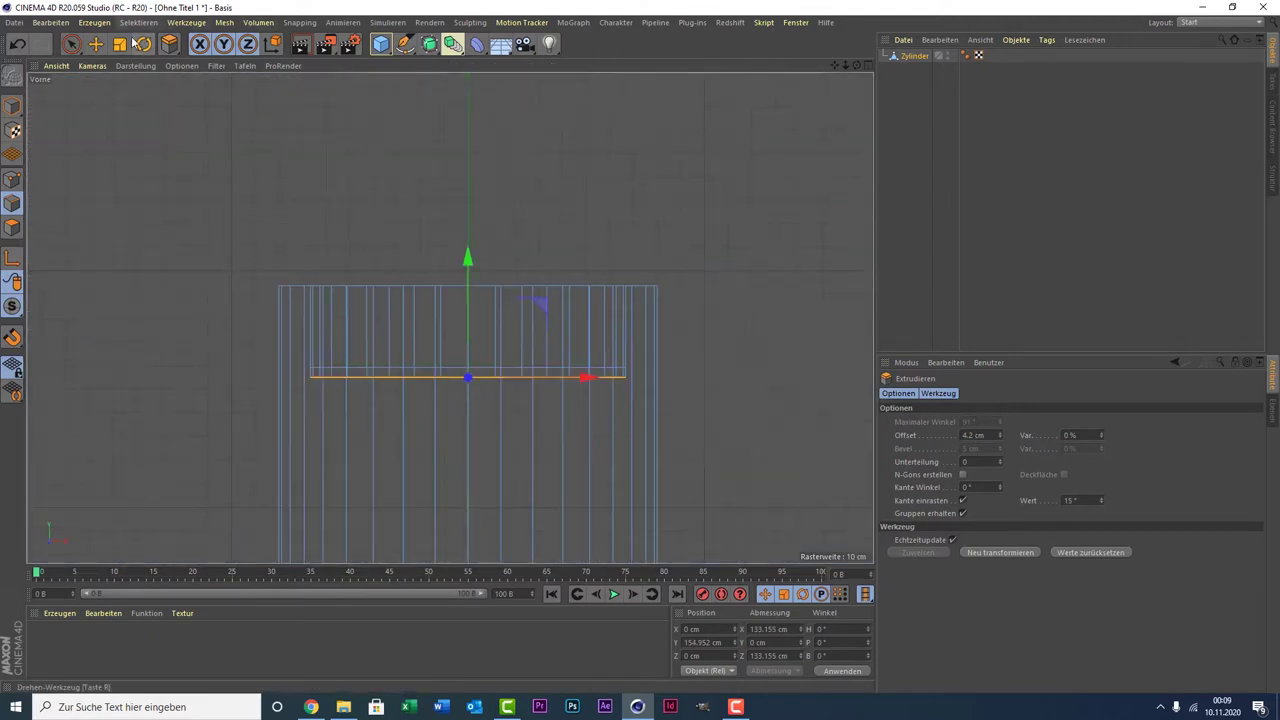
pyautogui.click(119, 44)
pyautogui.scroll(2, 226, 189)
pyautogui.moveTo(222, 258)
pyautogui.mouseDown()
pyautogui.moveTo(340, 237)
pyautogui.moveTo(331, 243)
pyautogui.mouseUp()
pyautogui.press('9')
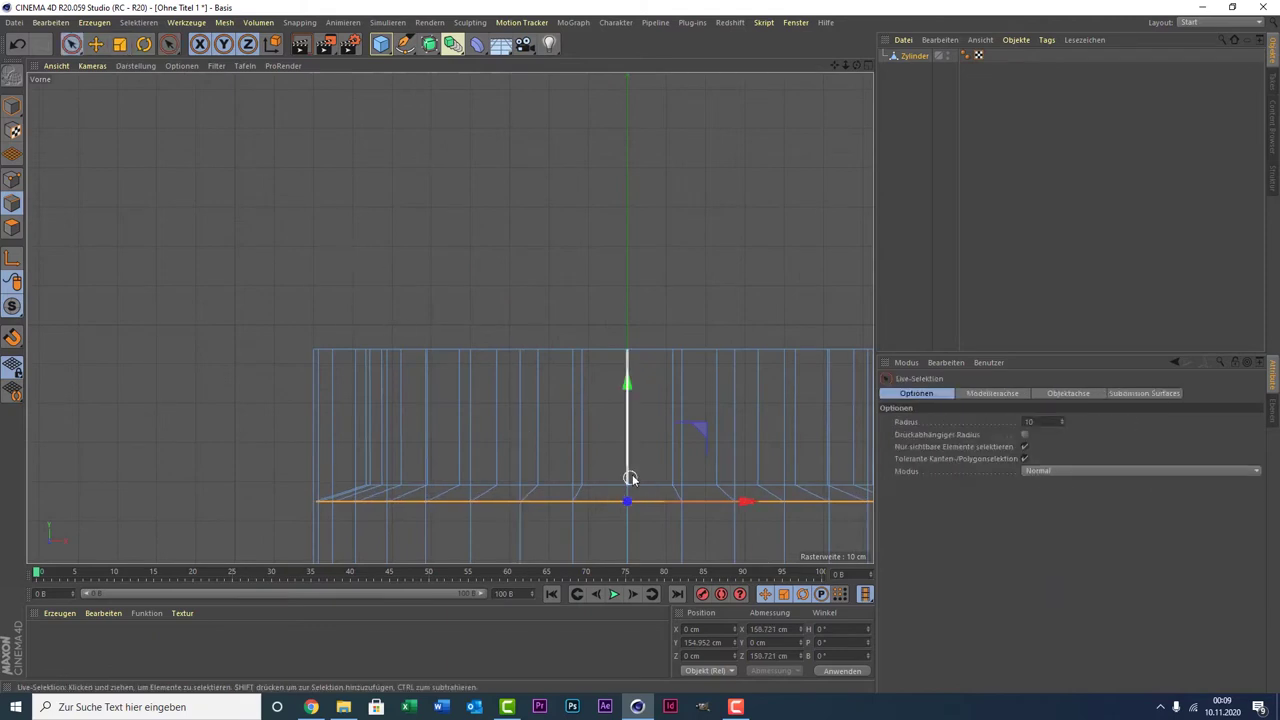
pyautogui.moveTo(628, 465); pyautogui.dragTo(630, 446)
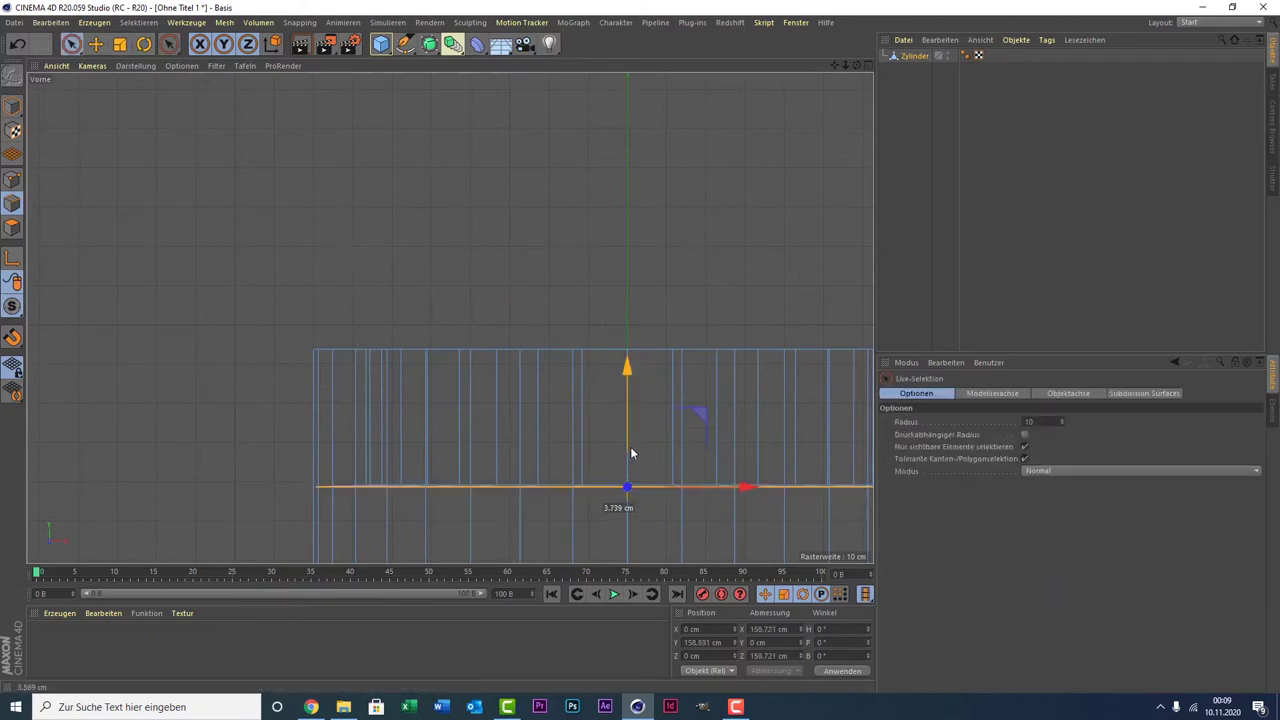
pyautogui.middleClick(292, 312)
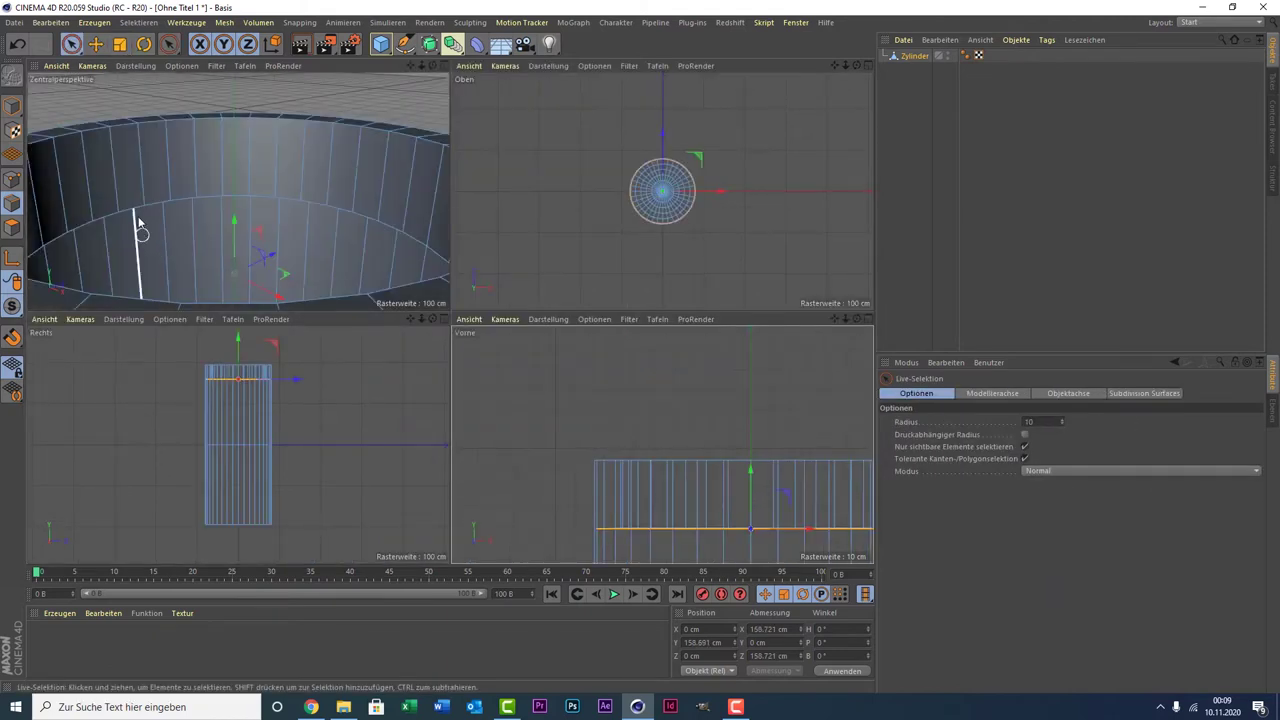
pyautogui.middleClick(300, 234)
pyautogui.scroll(3, 370, 292)
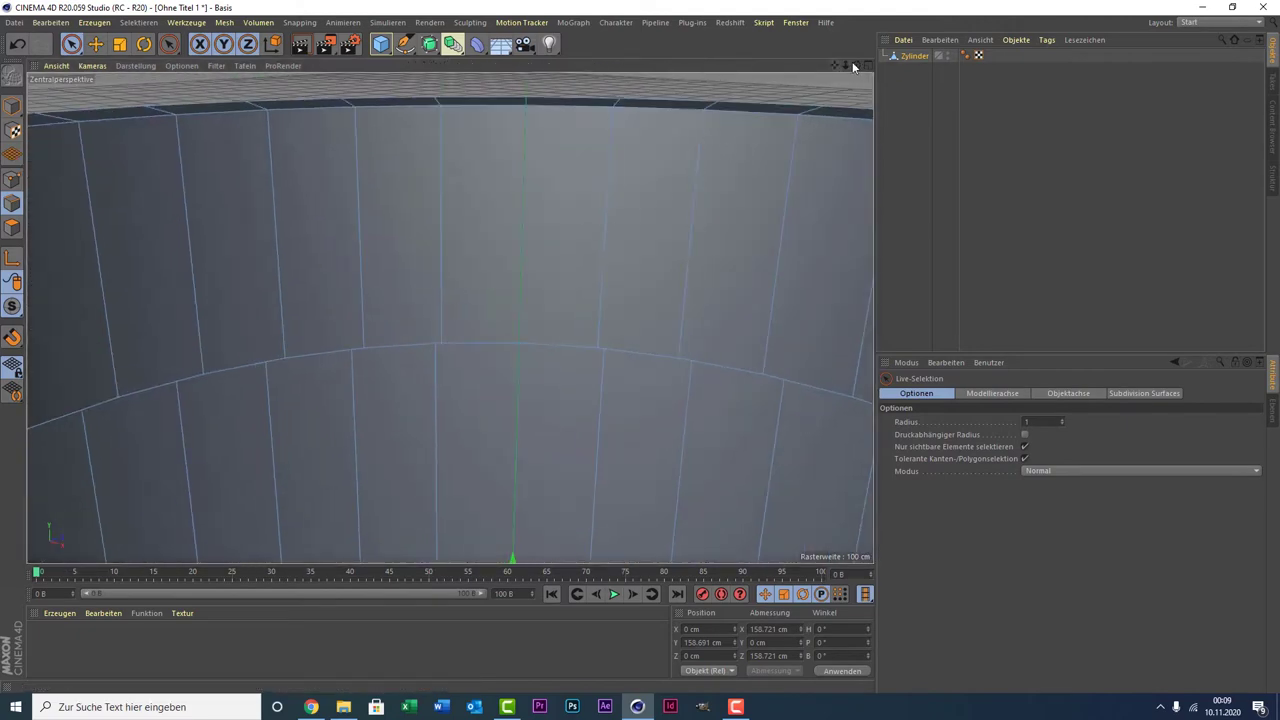
pyautogui.moveTo(856, 64)
pyautogui.mouseDown()
pyautogui.moveTo(450, 317)
pyautogui.moveTo(843, 272)
pyautogui.mouseUp()
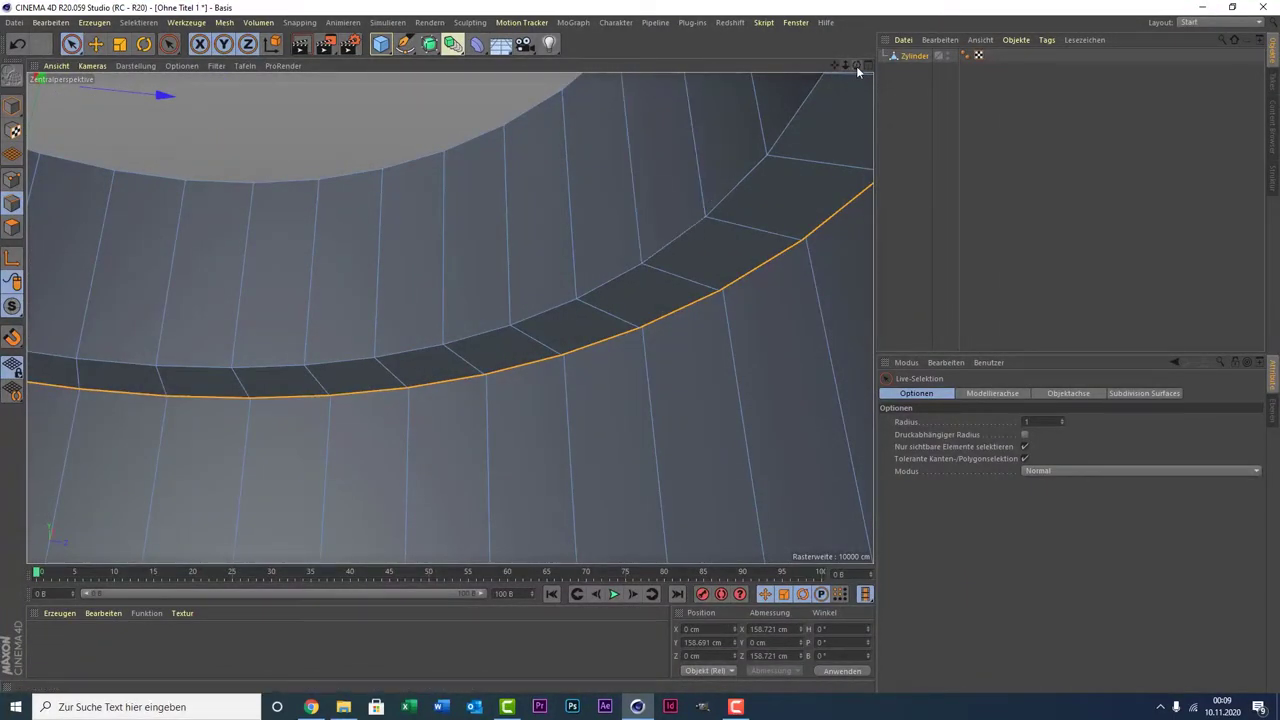
pyautogui.moveTo(856, 66); pyautogui.dragTo(410, 250)
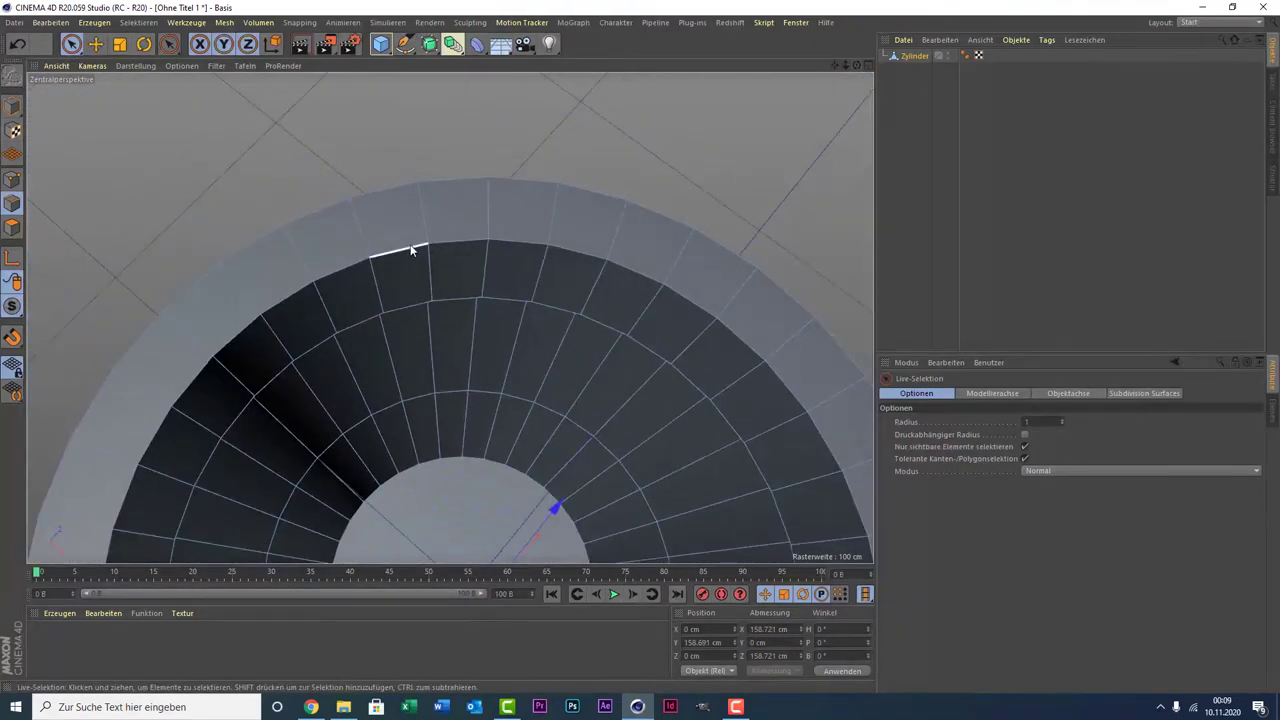
pyautogui.scroll(-2, 410, 250)
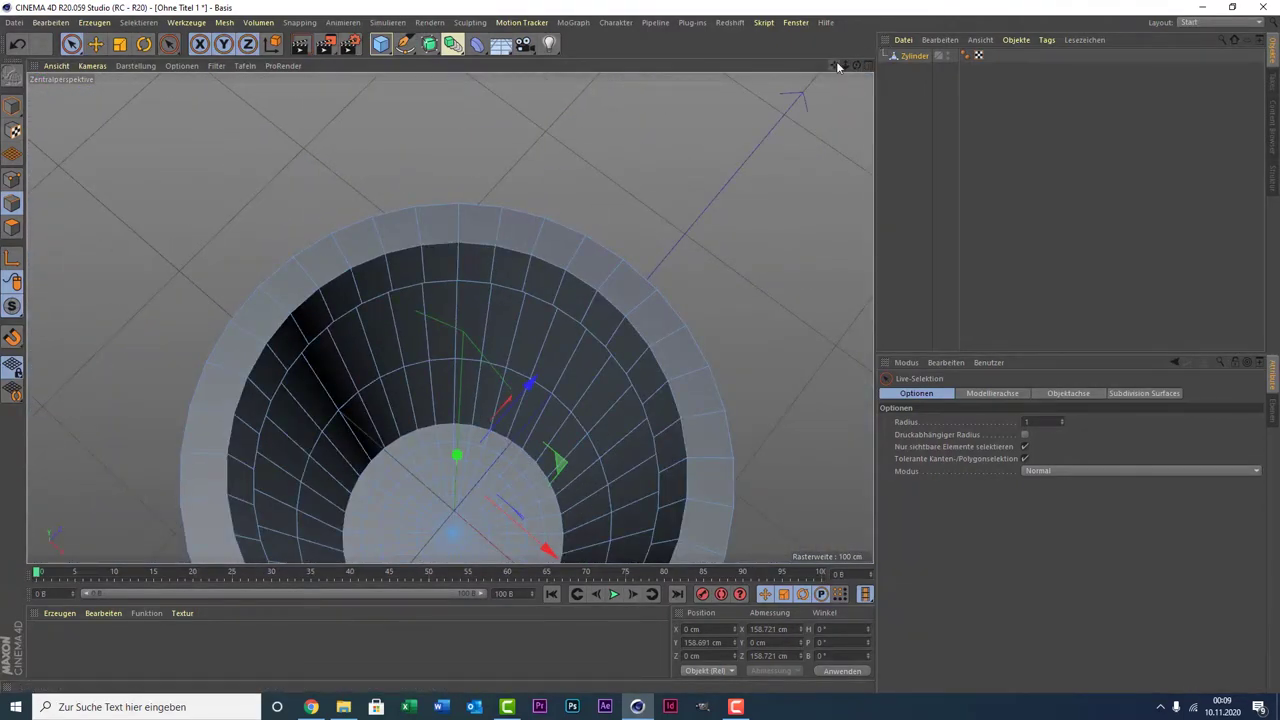
pyautogui.moveTo(838, 66)
pyautogui.mouseDown()
pyautogui.moveTo(862, 70)
pyautogui.moveTo(836, 66)
pyautogui.moveTo(770, 116)
pyautogui.mouseUp()
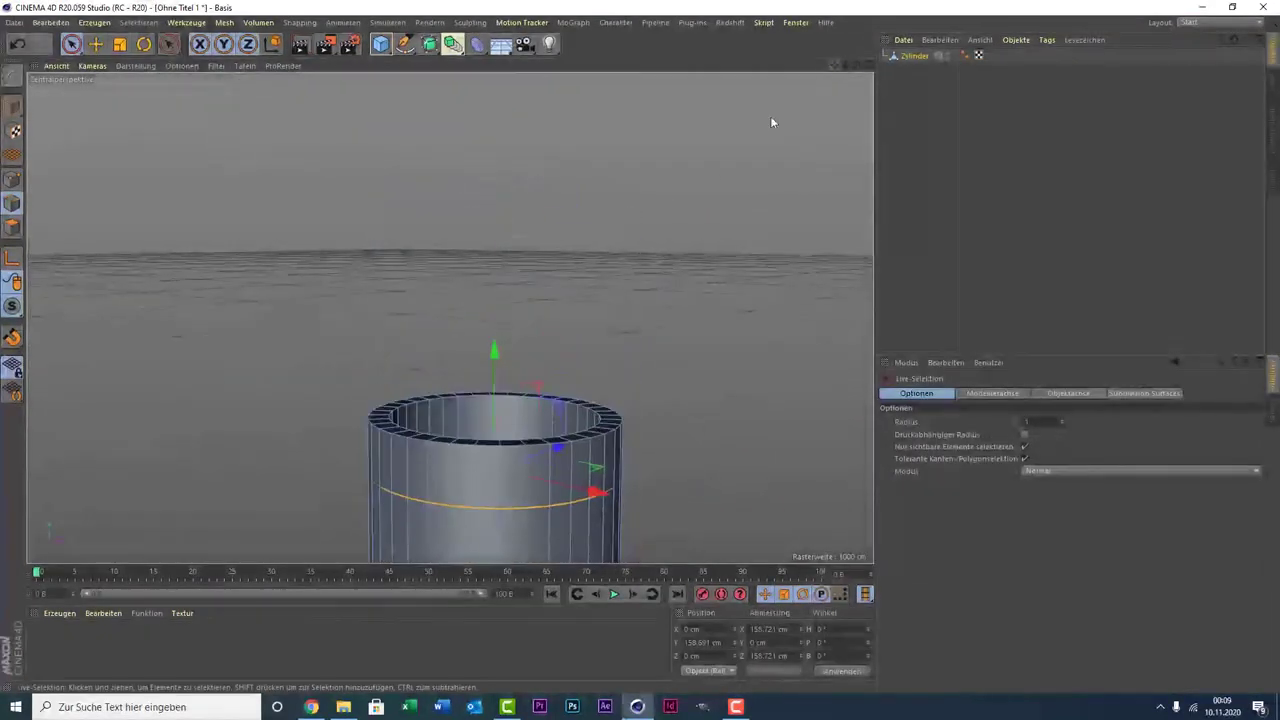
pyautogui.scroll(3, 505, 430)
pyautogui.scroll(3, 405, 410)
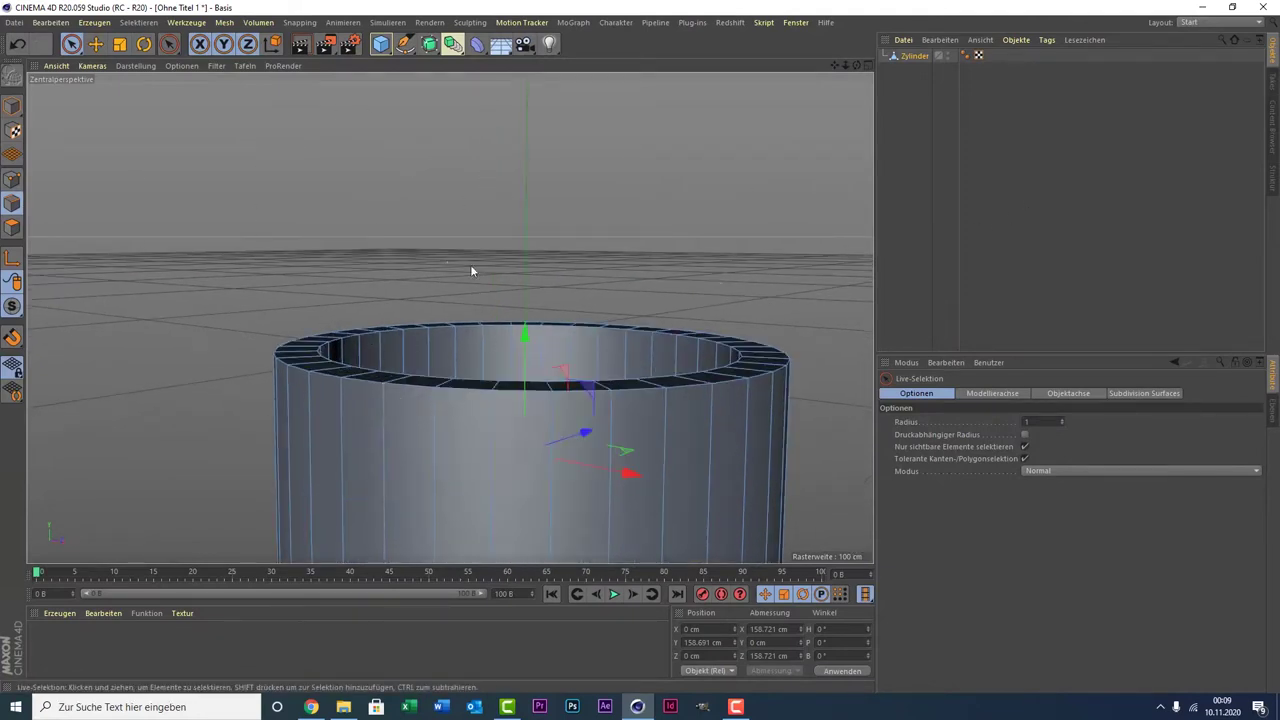
# - Return to Model mode and add a Zylinder with 50 cm radius and 200 cm height
pyautogui.click(12, 105)
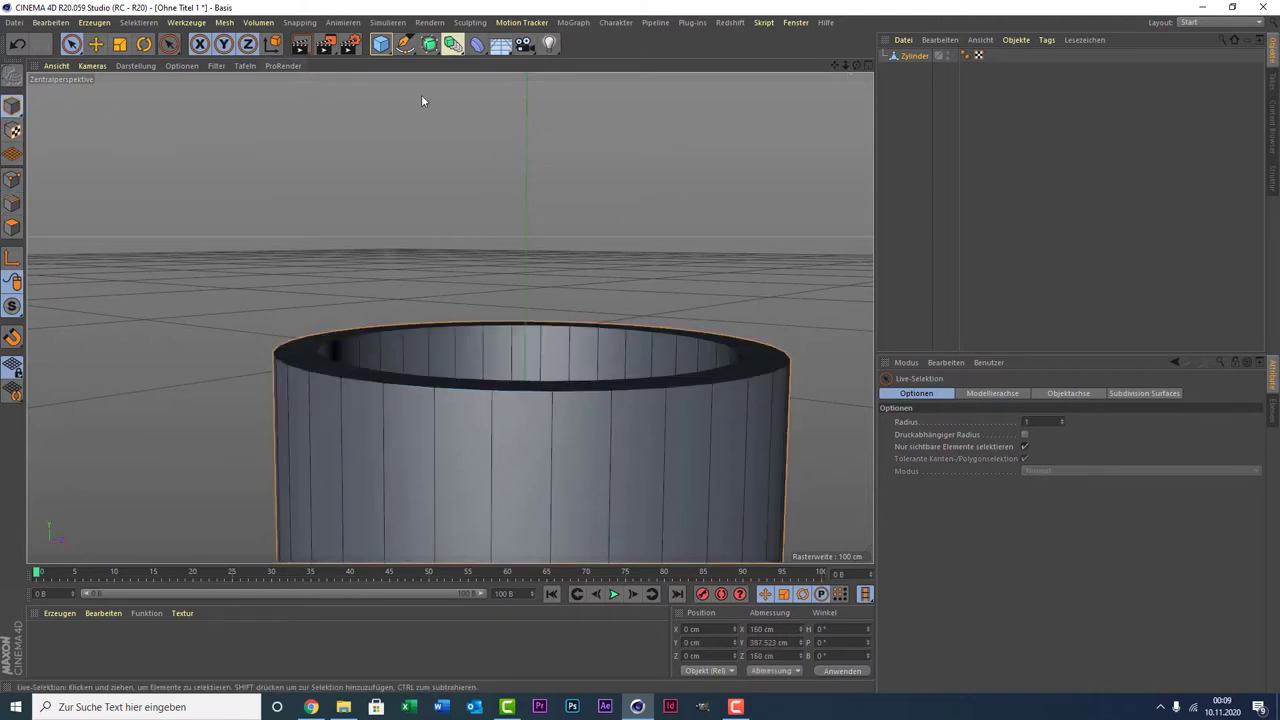
pyautogui.click(381, 45)
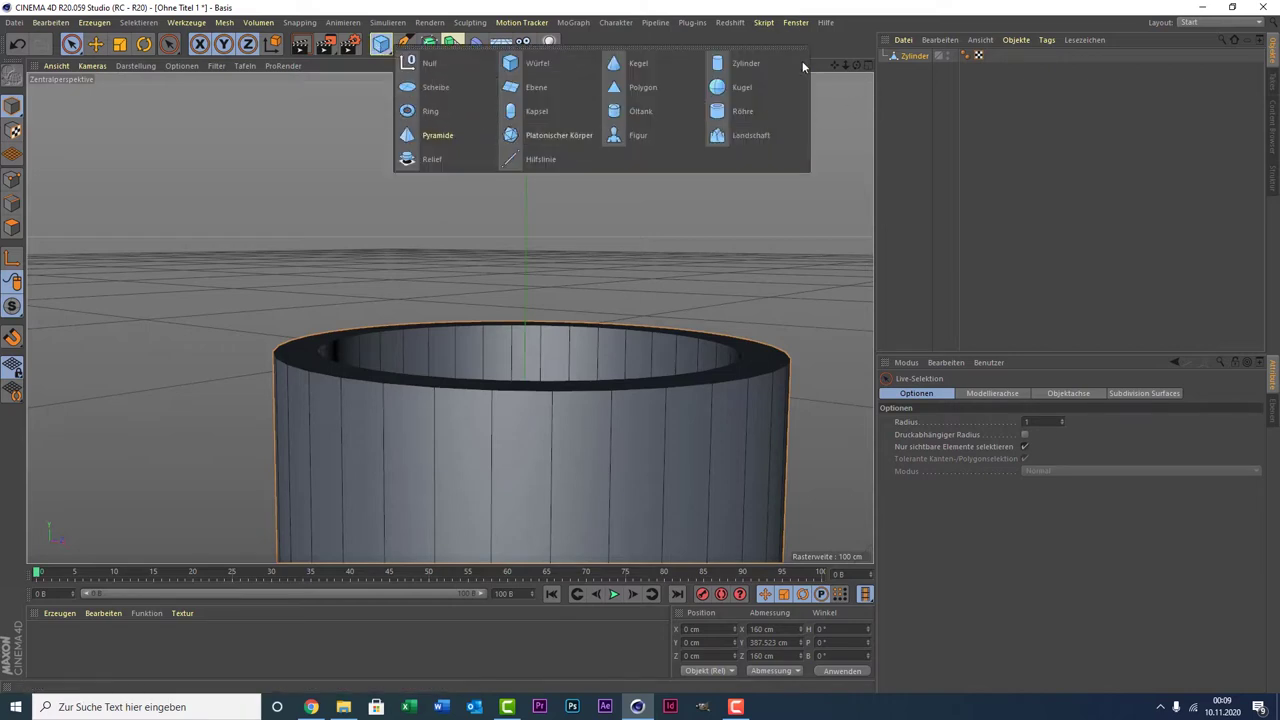
pyautogui.click(783, 65)
pyautogui.scroll(-3, 400, 354)
pyautogui.scroll(-2, 323, 349)
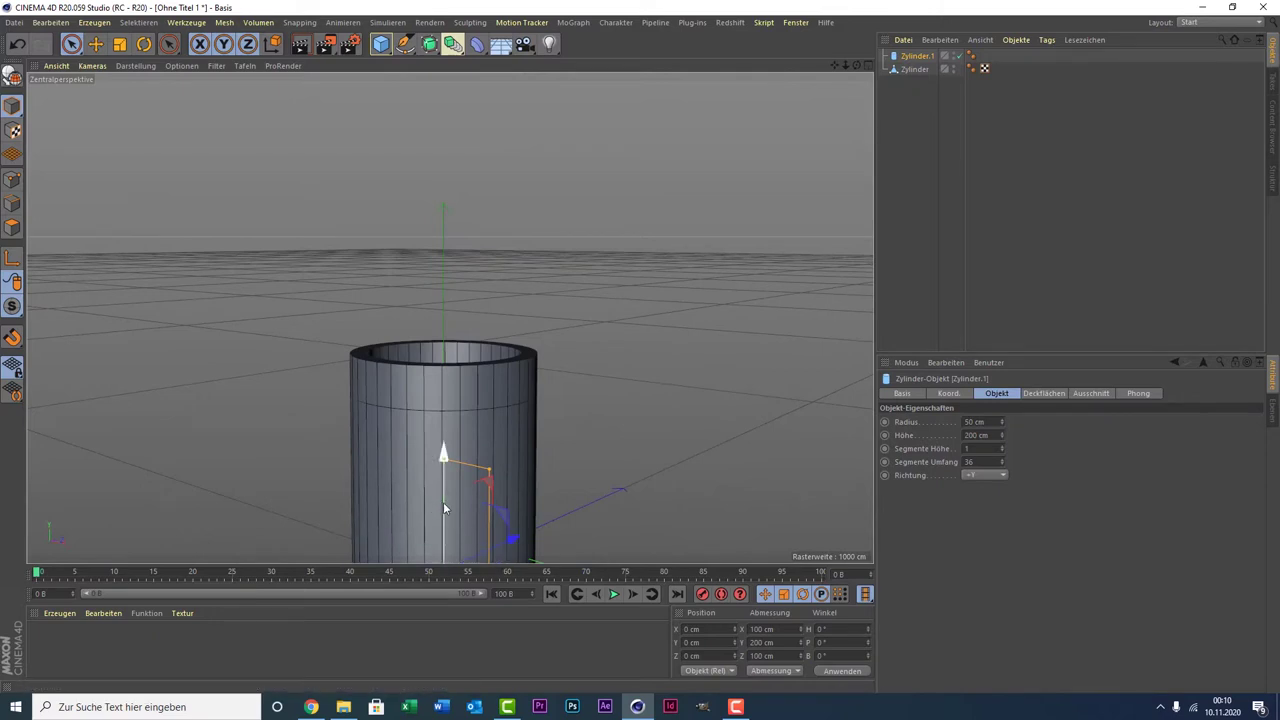
# - Raise Zylinder.1, flatten it to a 9.081 cm disc, and place it at Y 194.873 cm
pyautogui.moveTo(443, 458); pyautogui.dragTo(421, 214)
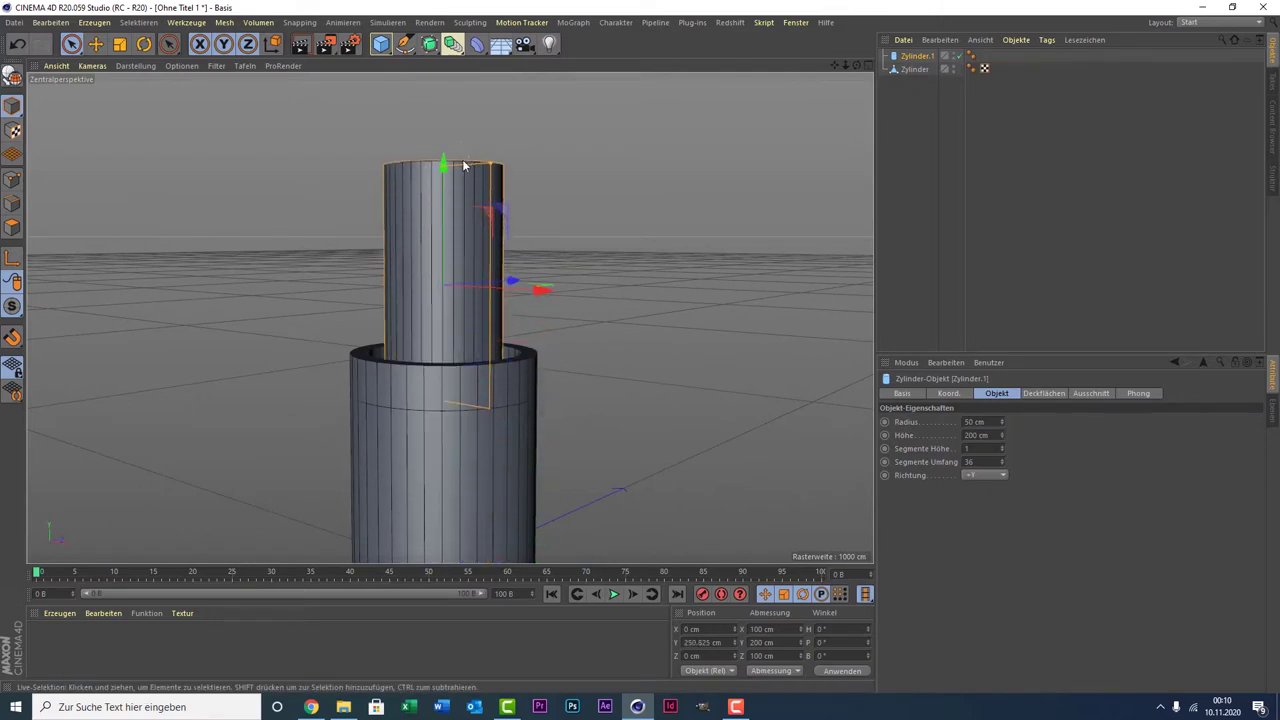
pyautogui.moveTo(448, 160)
pyautogui.mouseDown()
pyautogui.moveTo(445, 146)
pyautogui.moveTo(446, 191)
pyautogui.mouseUp()
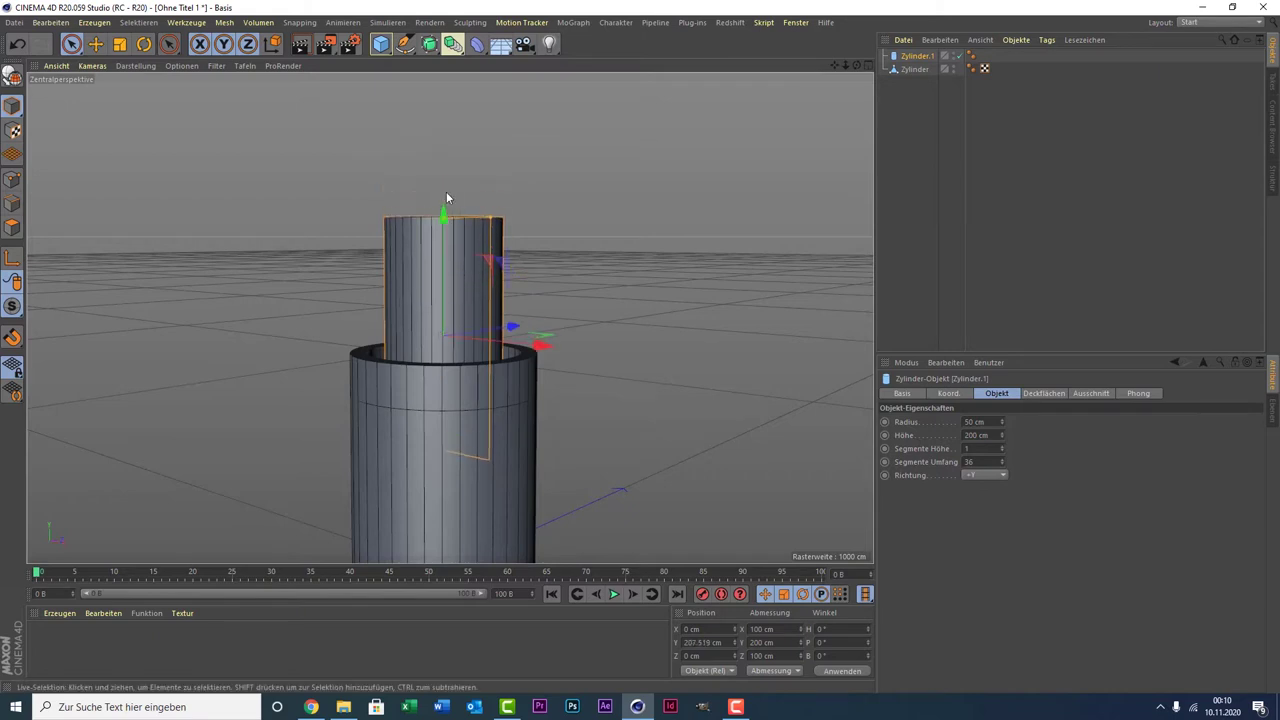
pyautogui.scroll(3, 488, 281)
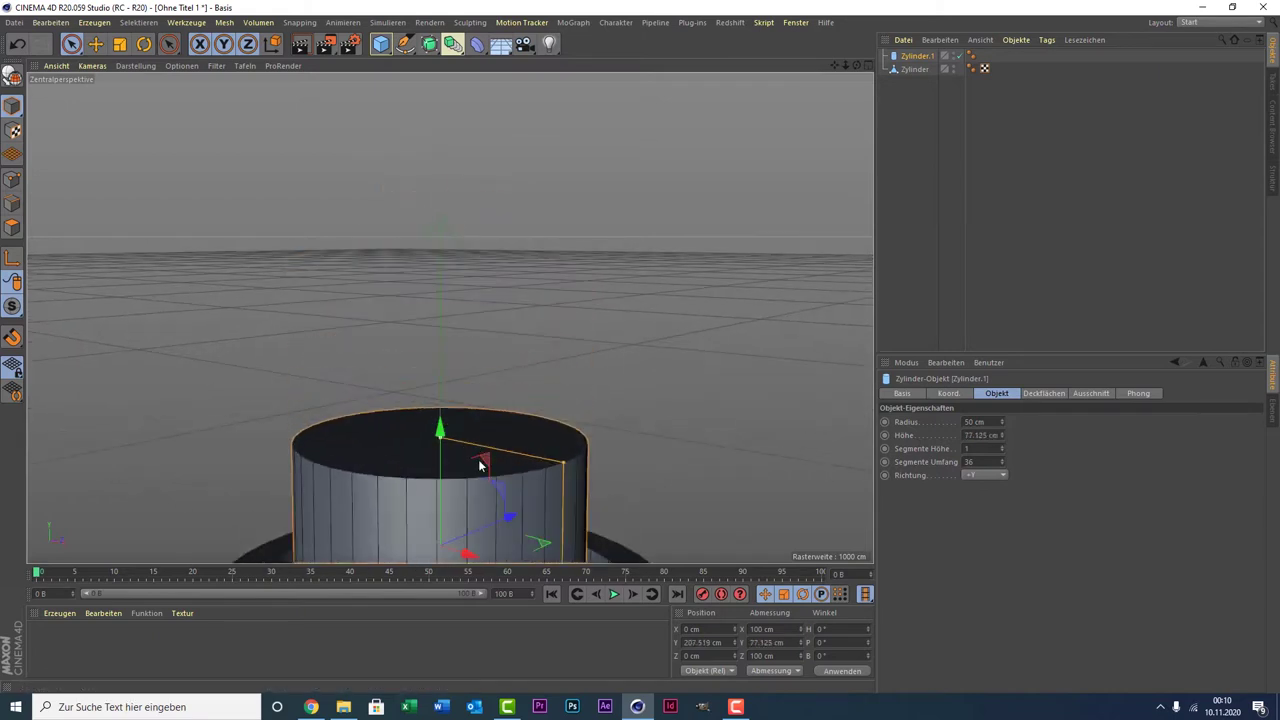
pyautogui.moveTo(441, 260); pyautogui.dragTo(443, 528)
pyautogui.moveTo(446, 459); pyautogui.dragTo(444, 426)
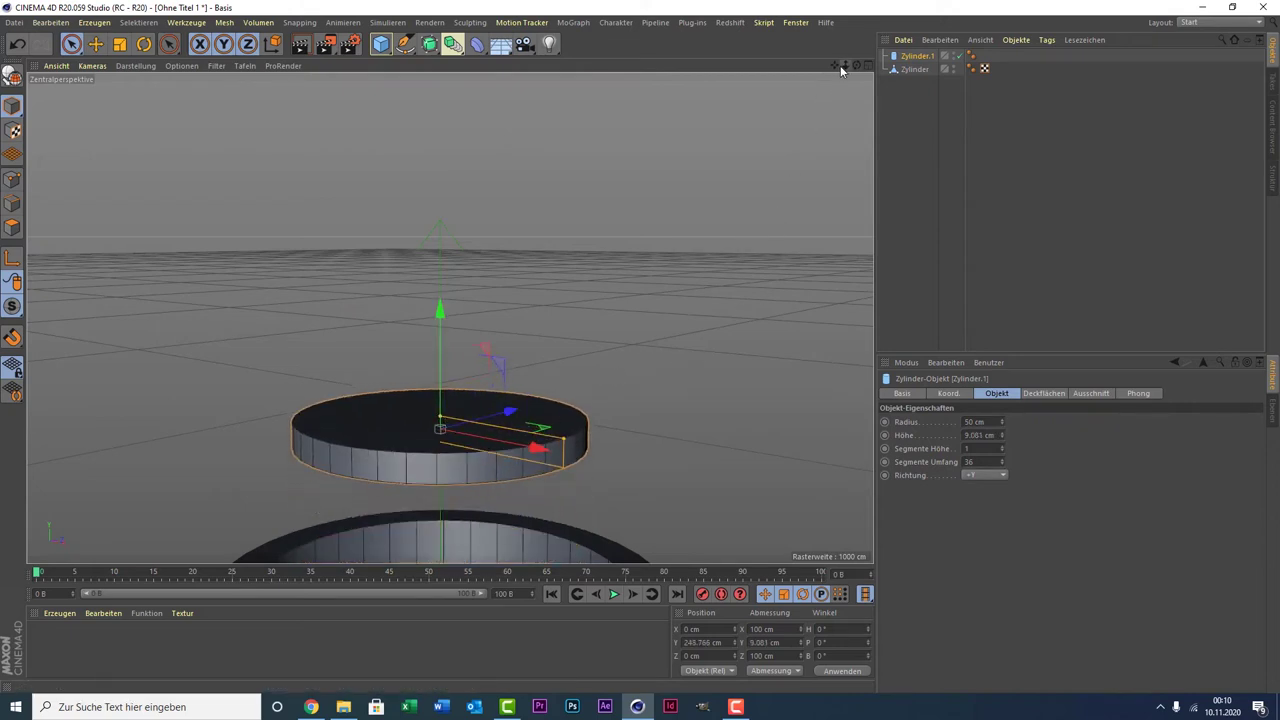
pyautogui.moveTo(841, 68)
pyautogui.mouseDown()
pyautogui.moveTo(520, 285)
pyautogui.moveTo(445, 408)
pyautogui.mouseUp()
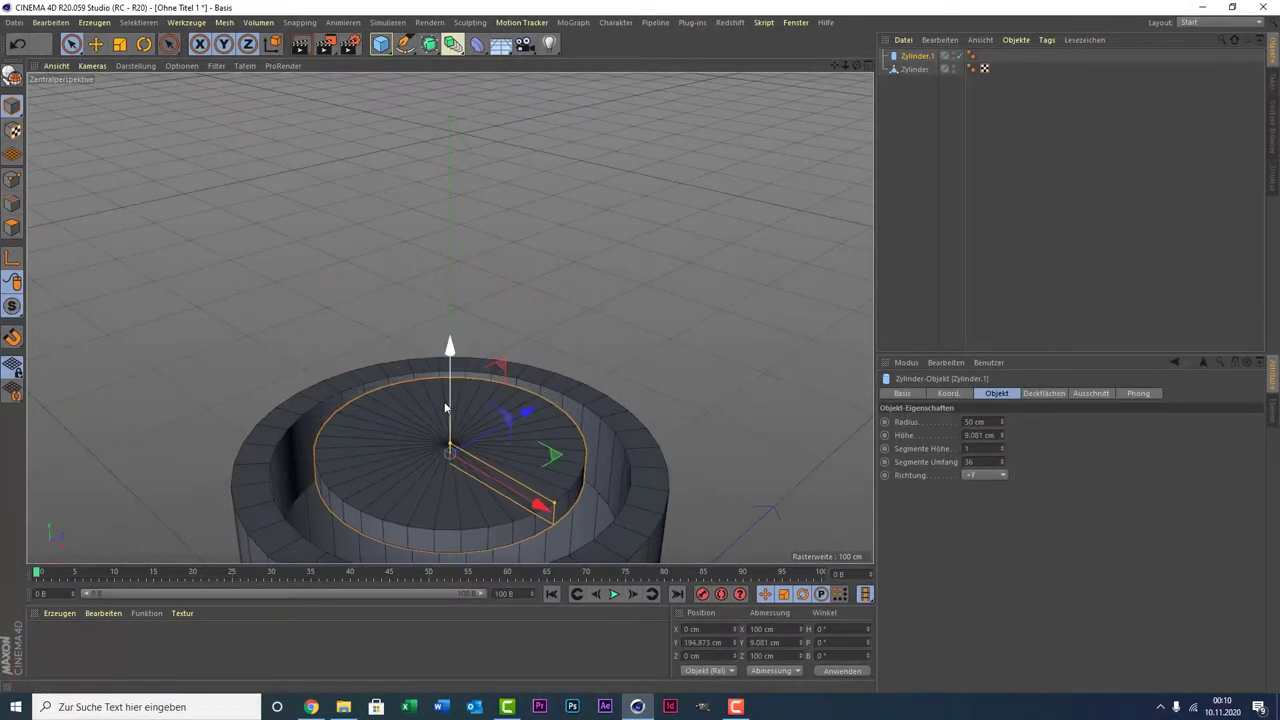
# - Scale the disc to about 127.7% (134.9 cm across) and lower it to Y 191.367 cm
pyautogui.press('t')
pyautogui.moveTo(193, 262); pyautogui.dragTo(390, 225)
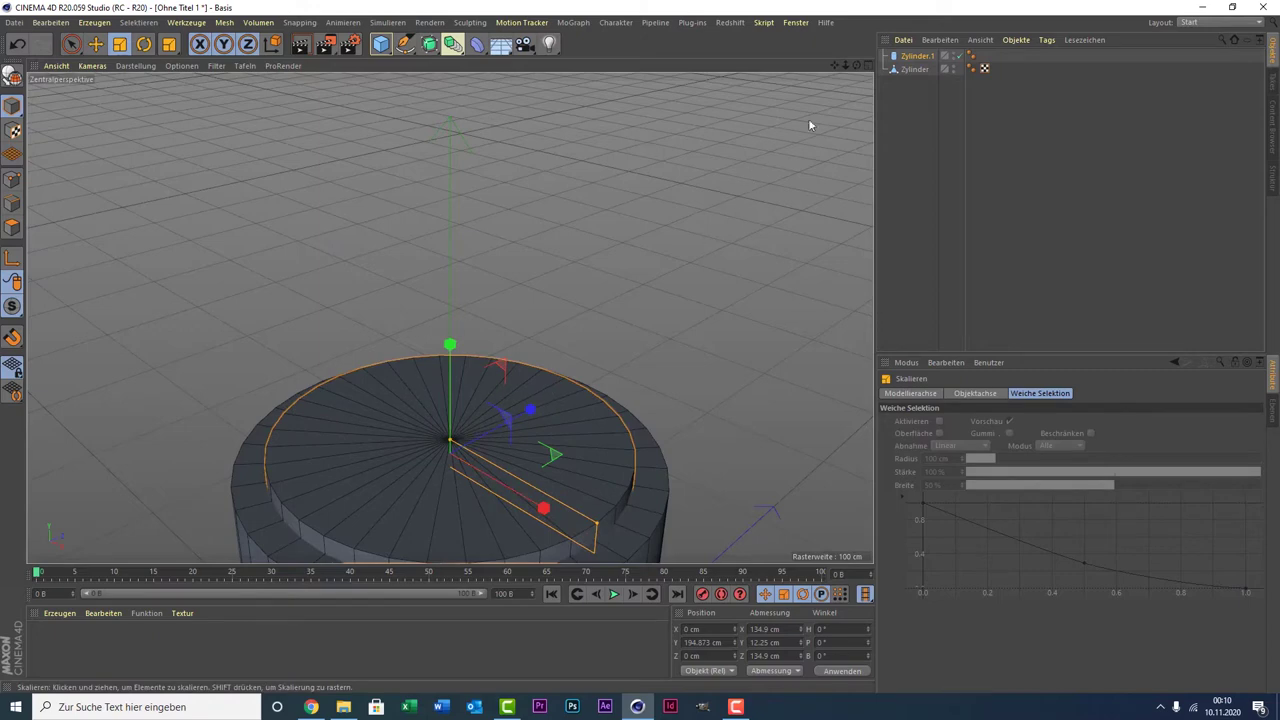
pyautogui.moveTo(834, 64)
pyautogui.mouseDown()
pyautogui.moveTo(483, 232)
pyautogui.moveTo(587, 266)
pyautogui.mouseUp()
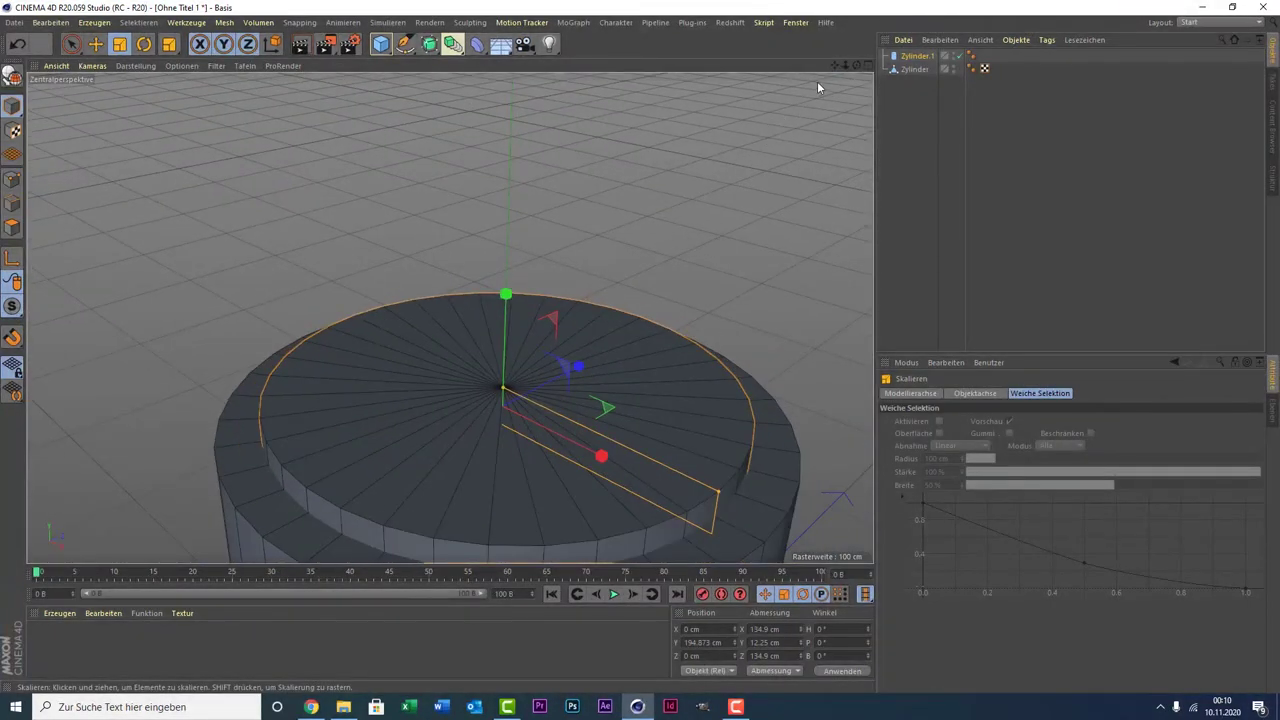
pyautogui.moveTo(834, 64); pyautogui.dragTo(450, 318)
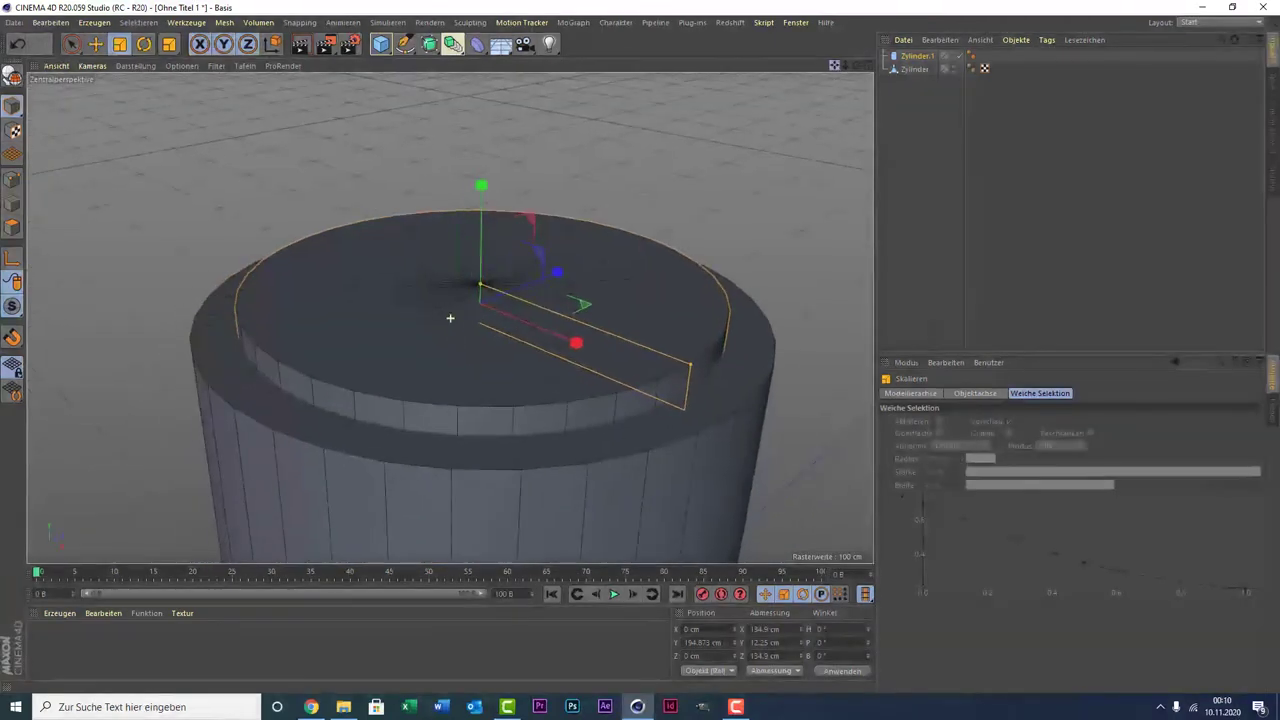
pyautogui.scroll(2, 511, 284)
pyautogui.press('space')
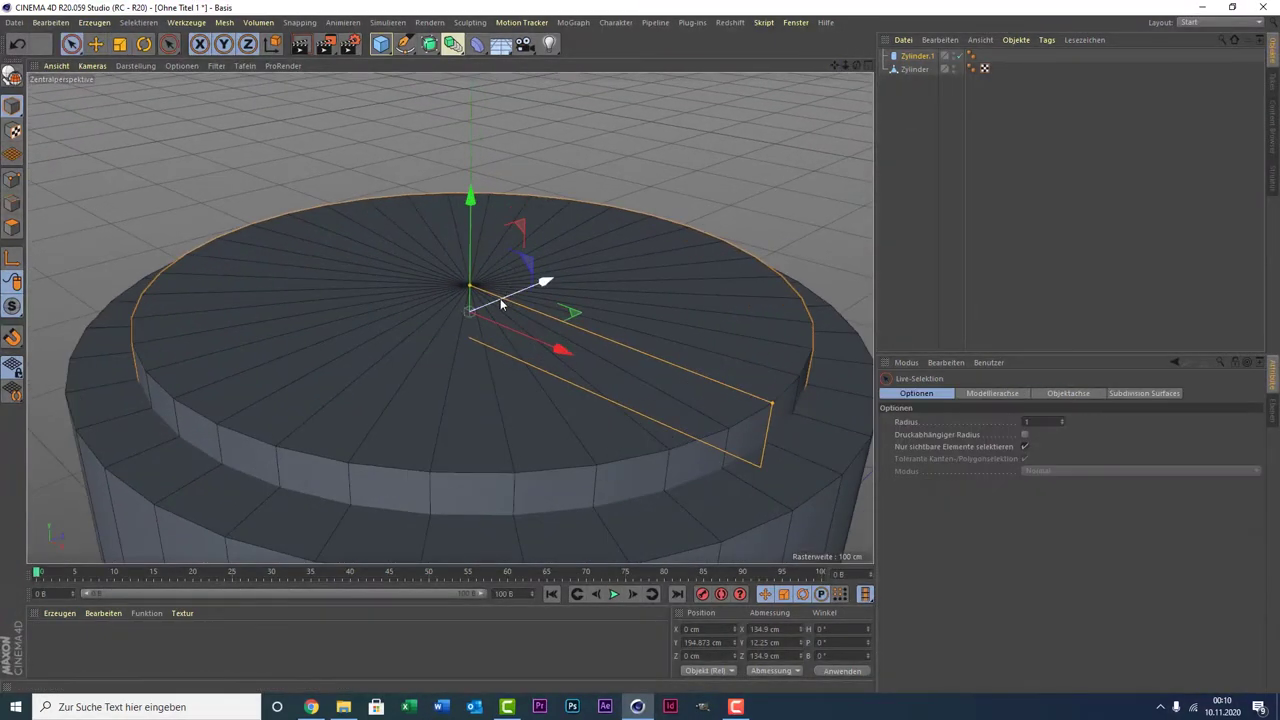
pyautogui.moveTo(472, 274)
pyautogui.mouseDown()
pyautogui.moveTo(474, 289)
pyautogui.moveTo(482, 279)
pyautogui.mouseUp()
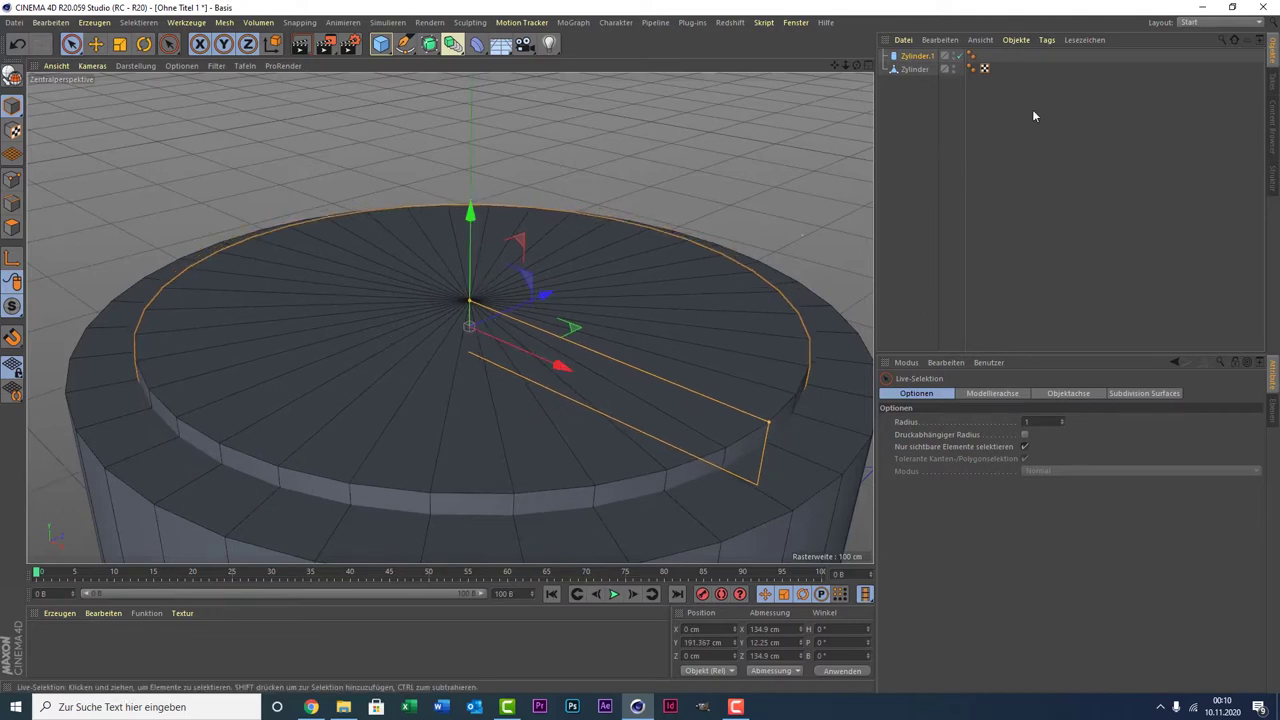
# - Set Zylinder.1's cap segments to 3 and convert it to an editable polygon object with C
pyautogui.click(922, 58)
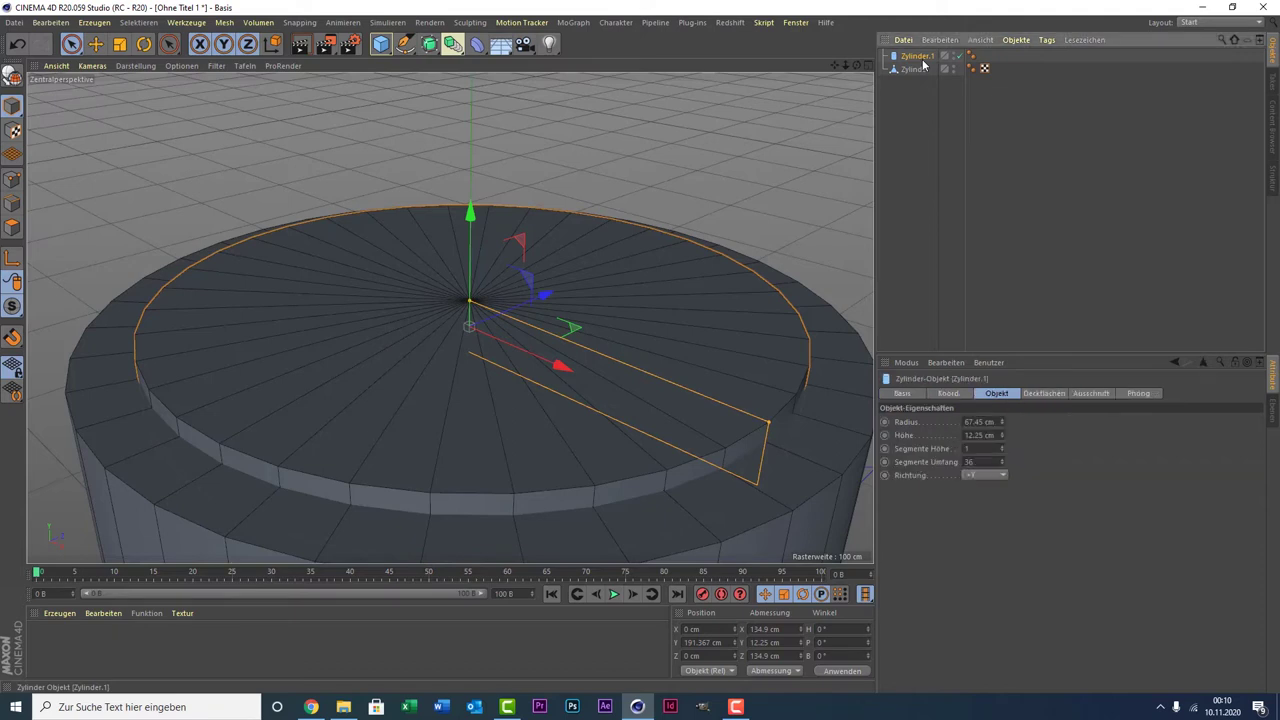
pyautogui.click(1040, 394)
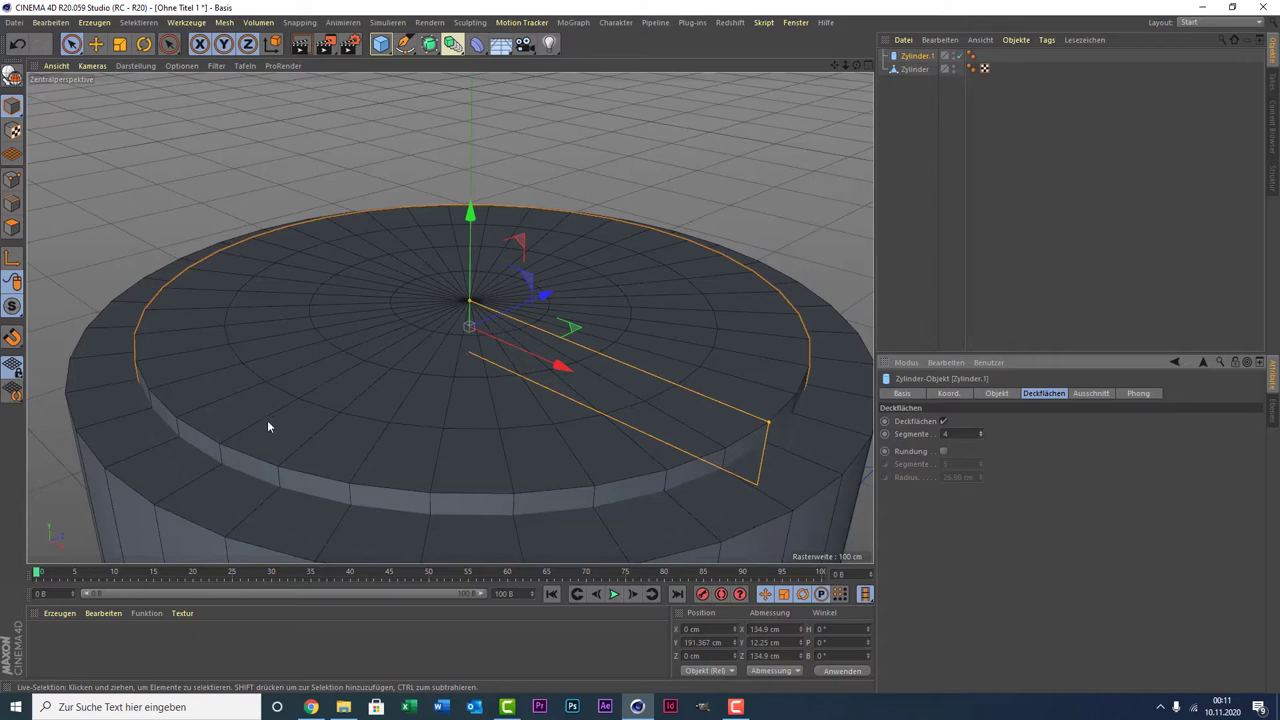
pyautogui.click(980, 436)
pyautogui.press('c')
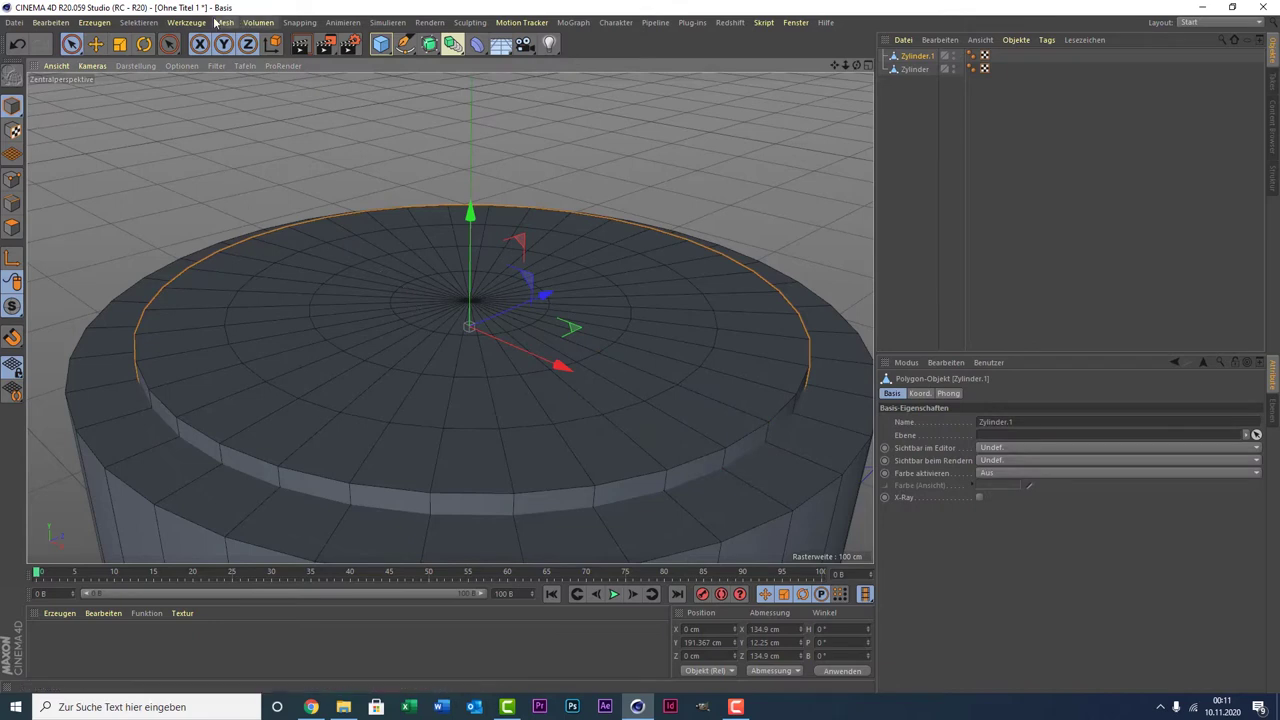
# - Switch to Polygon mode and loop-select the disc's centre cap polygons
pyautogui.click(138, 22)
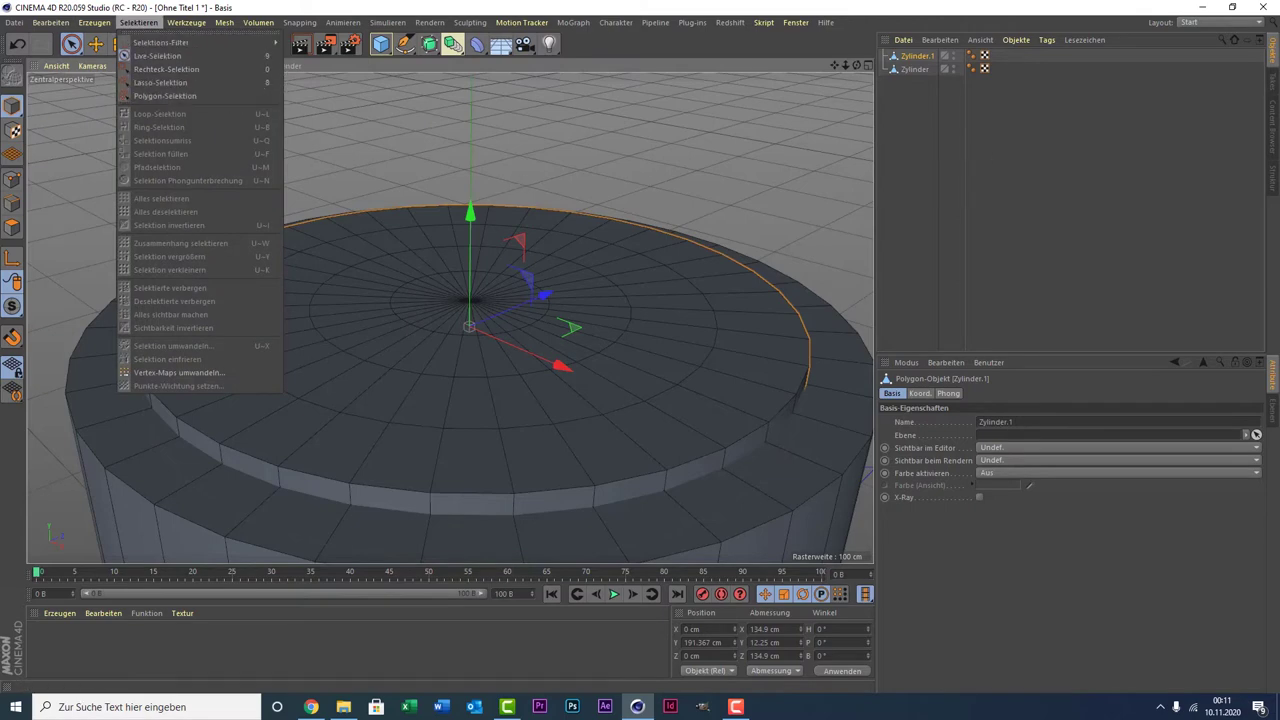
pyautogui.click(6, 220)
pyautogui.click(12, 228)
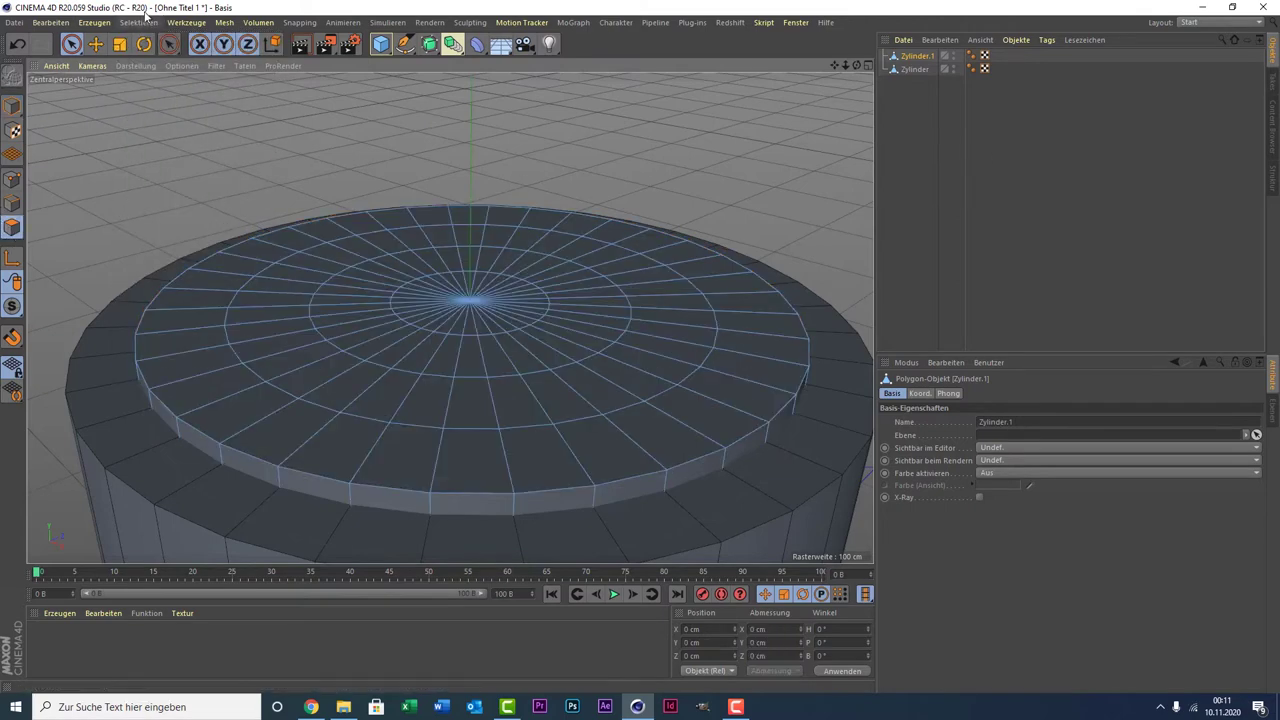
pyautogui.click(180, 22)
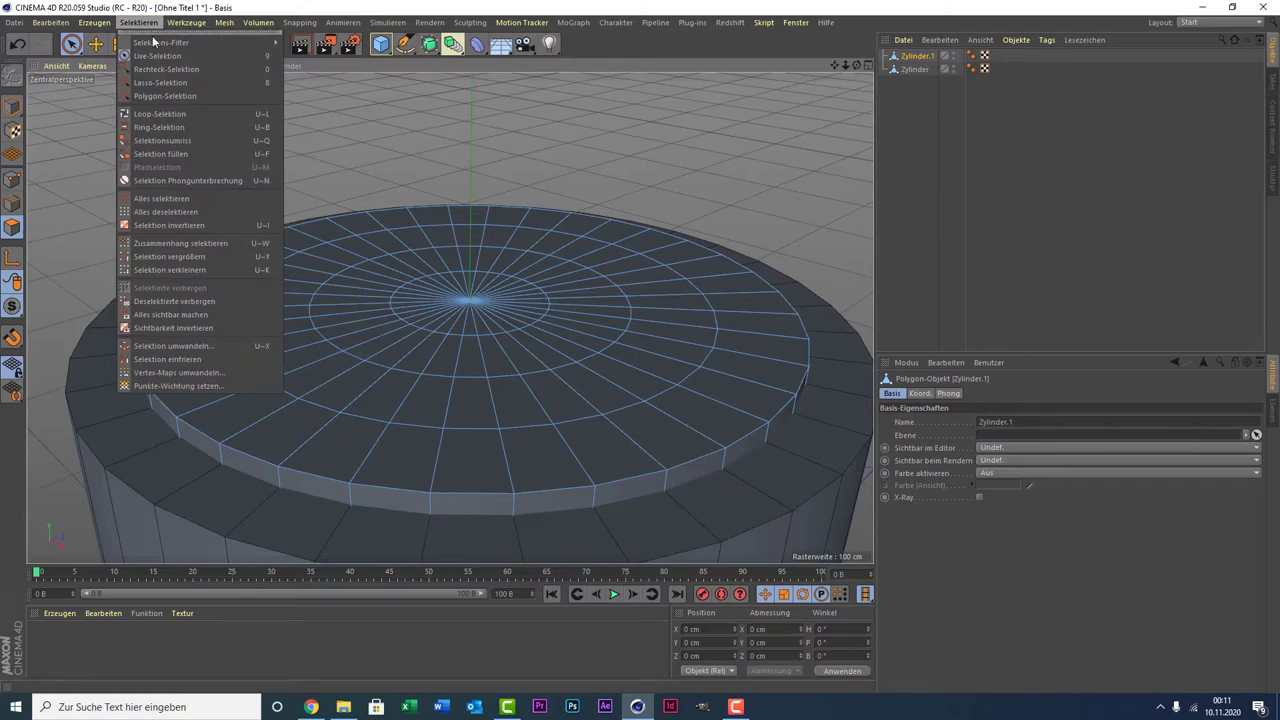
pyautogui.click(188, 114)
pyautogui.click(470, 294)
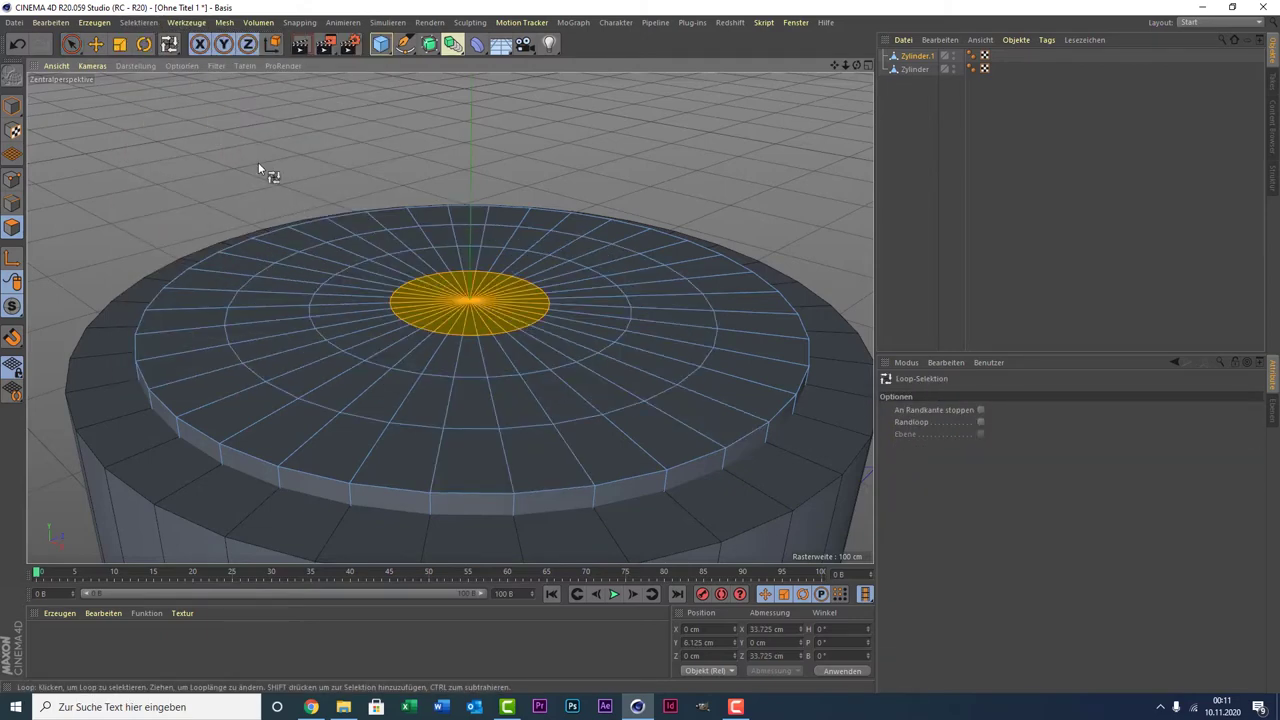
# - Try extruding the centre cap about 3.3 cm, then cancel so the top stays flat
pyautogui.rightClick(253, 124)
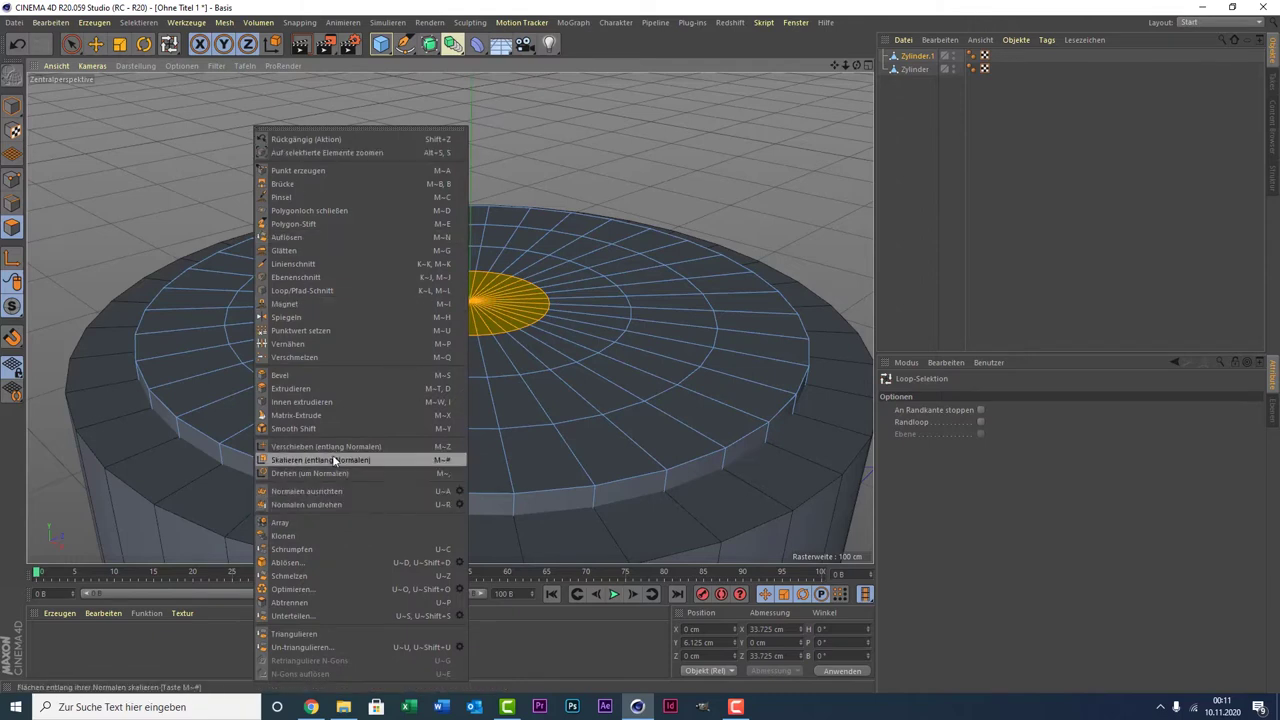
pyautogui.click(346, 389)
pyautogui.moveTo(676, 210)
pyautogui.mouseDown()
pyautogui.moveTo(720, 210)
pyautogui.moveTo(660, 210)
pyautogui.mouseUp()
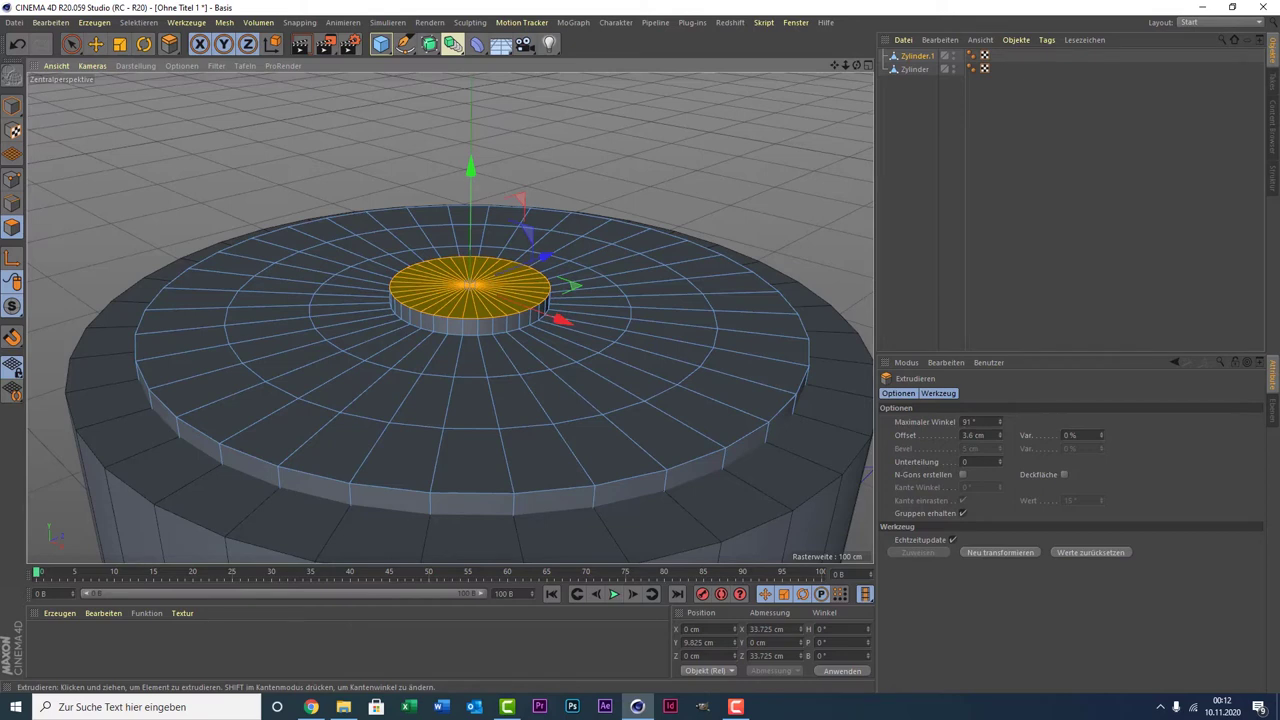
pyautogui.moveTo(660, 210); pyautogui.dragTo(653, 210)
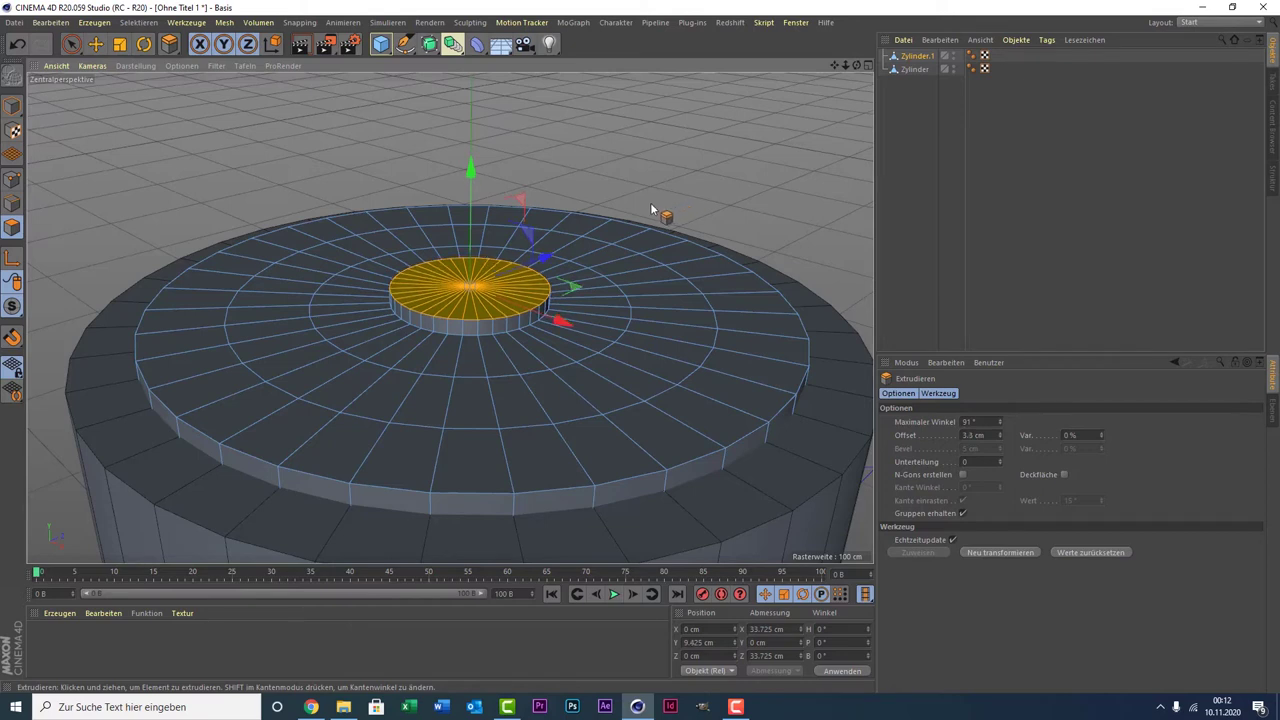
pyautogui.press('Escape')
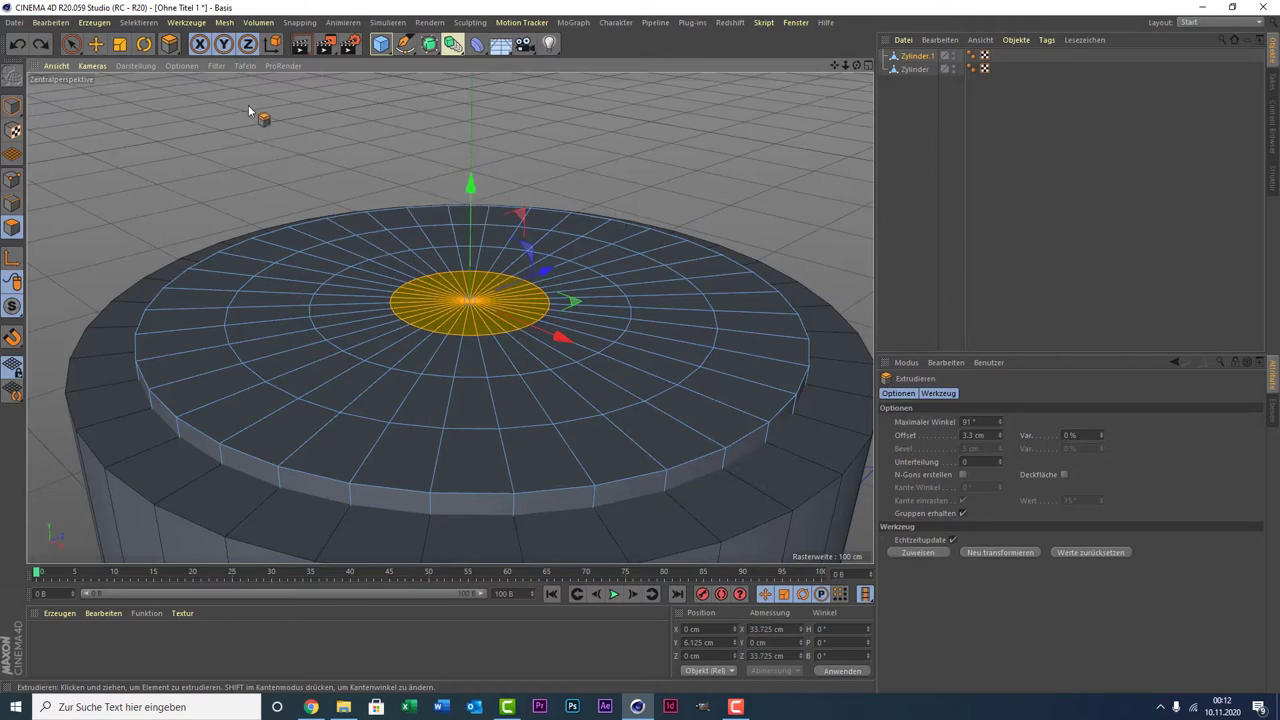
# - Loop-select the ring around the centre and extrude it upward 2.6 cm
pyautogui.click(136, 23)
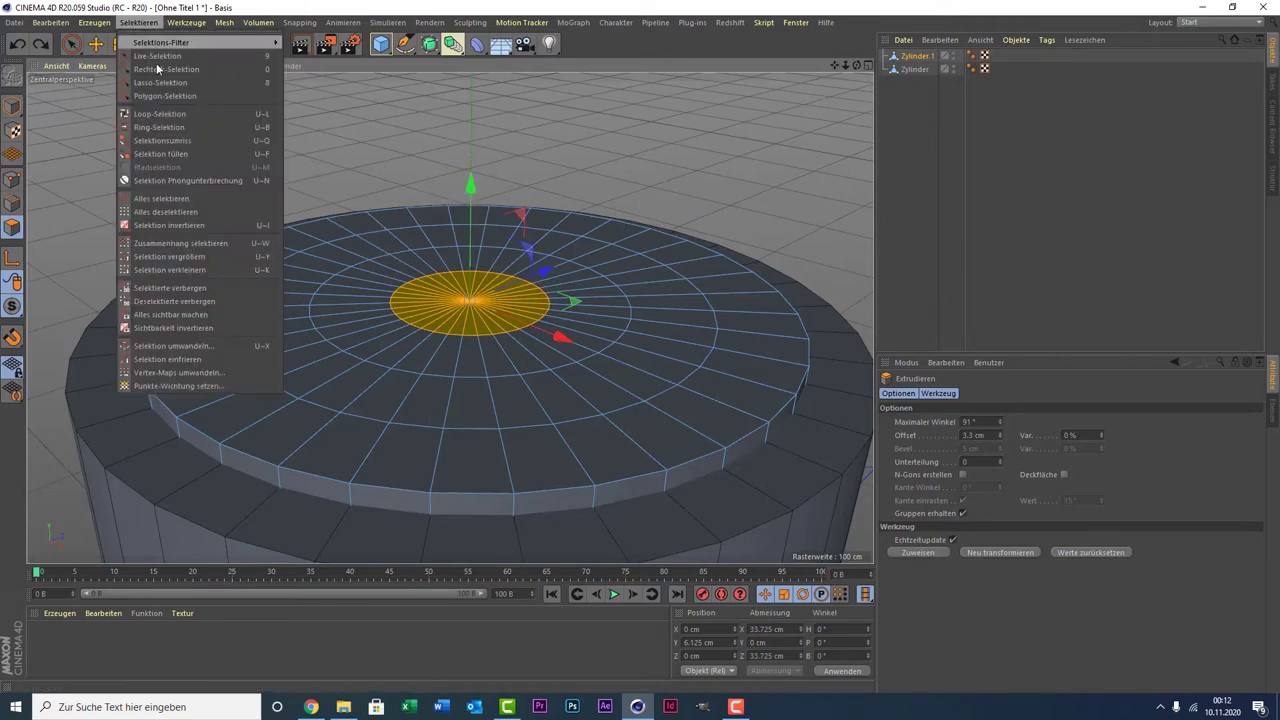
pyautogui.click(172, 116)
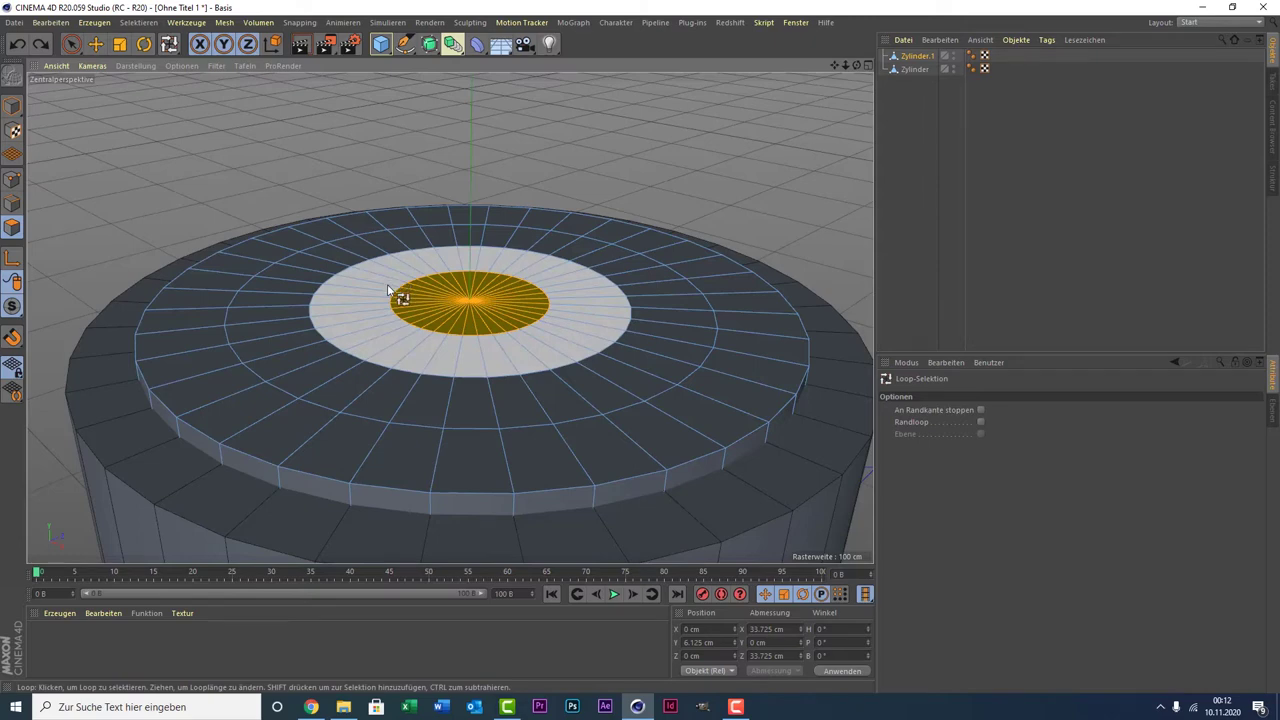
pyautogui.keyDown('shift'); pyautogui.click(566, 383); pyautogui.keyUp('shift')
pyautogui.keyDown('shift'); pyautogui.click(682, 343); pyautogui.keyUp('shift')
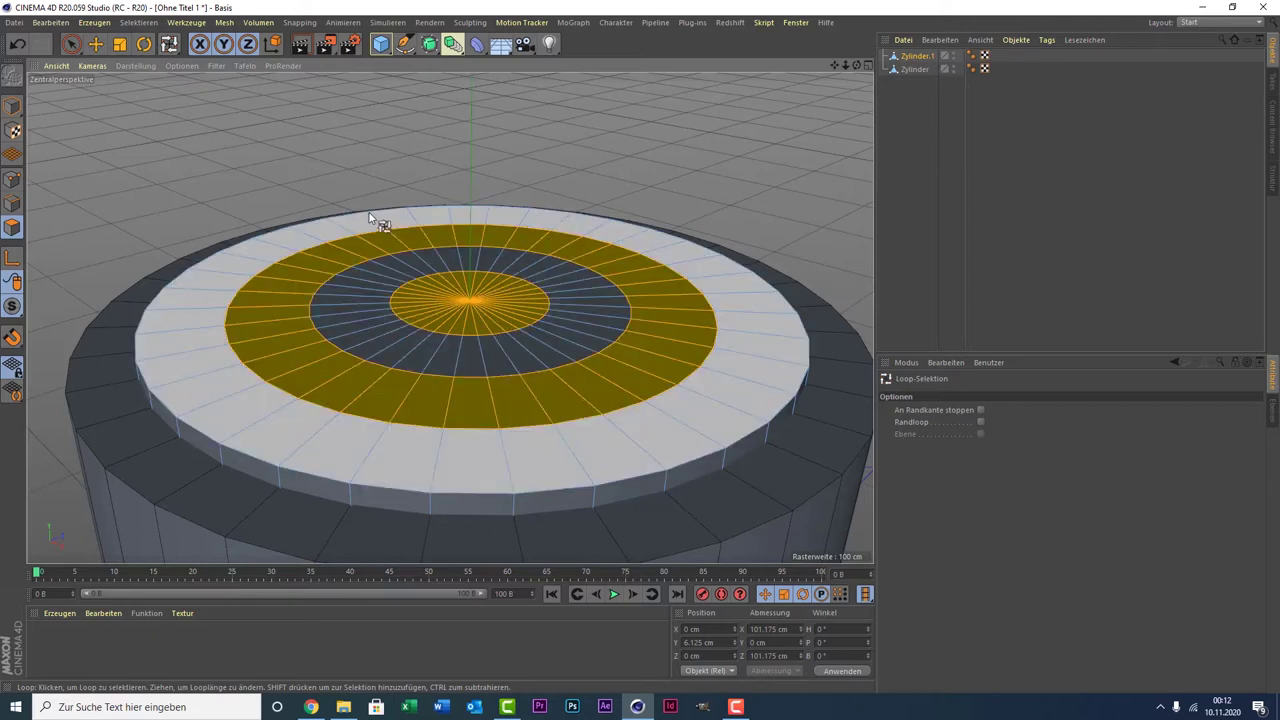
pyautogui.rightClick(277, 158)
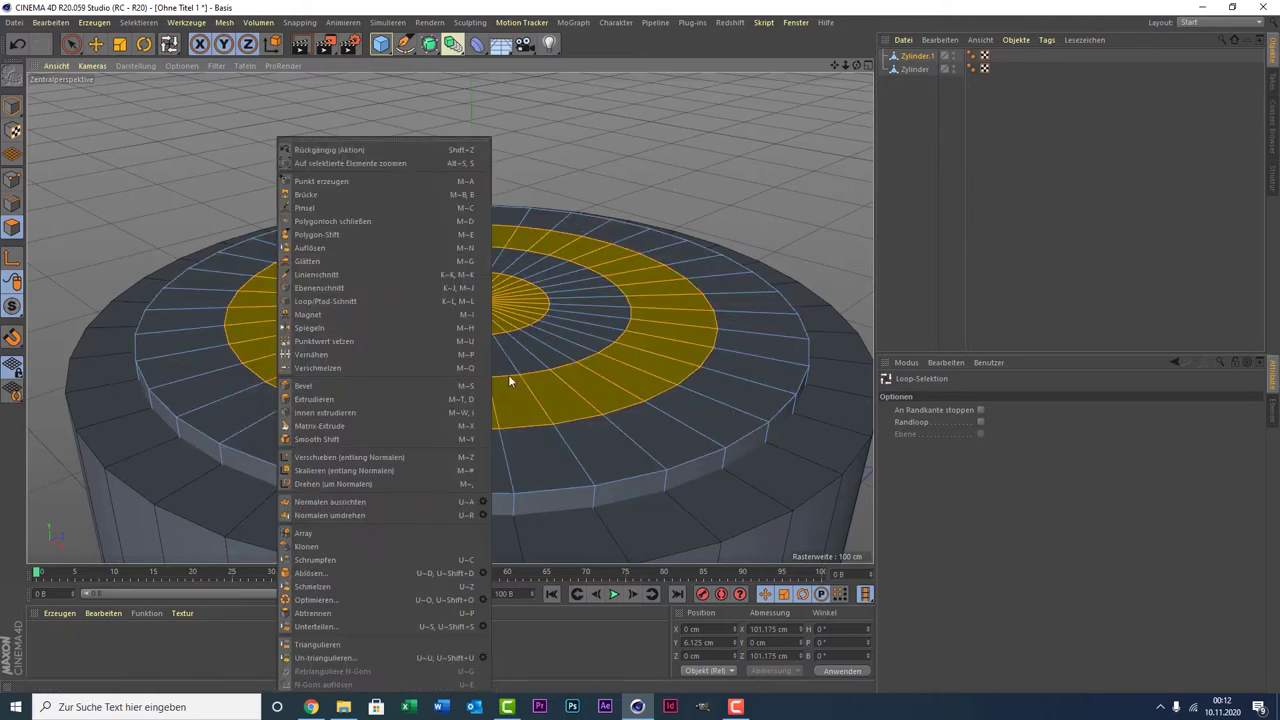
pyautogui.click(384, 398)
pyautogui.moveTo(265, 407)
pyautogui.mouseDown()
pyautogui.moveTo(337, 407)
pyautogui.moveTo(318, 407)
pyautogui.mouseUp()
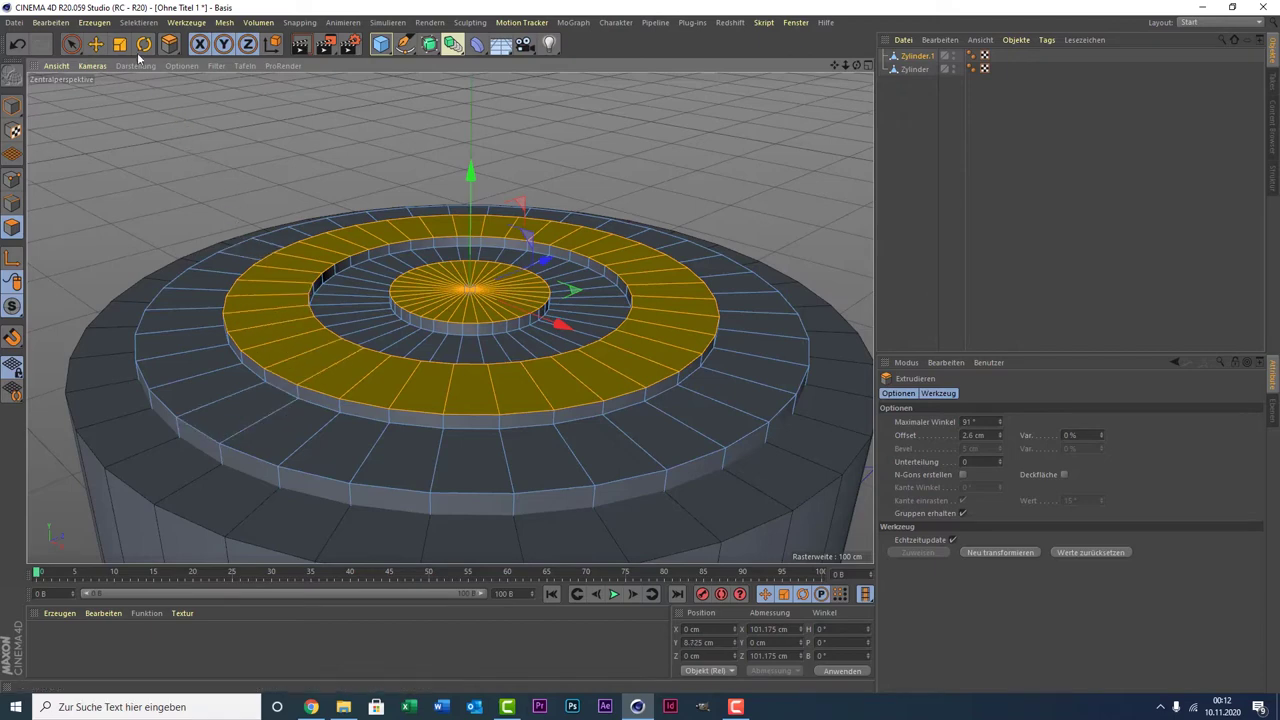
# - Loop-select only the centre disc polygons
pyautogui.click(139, 22)
pyautogui.click(150, 112)
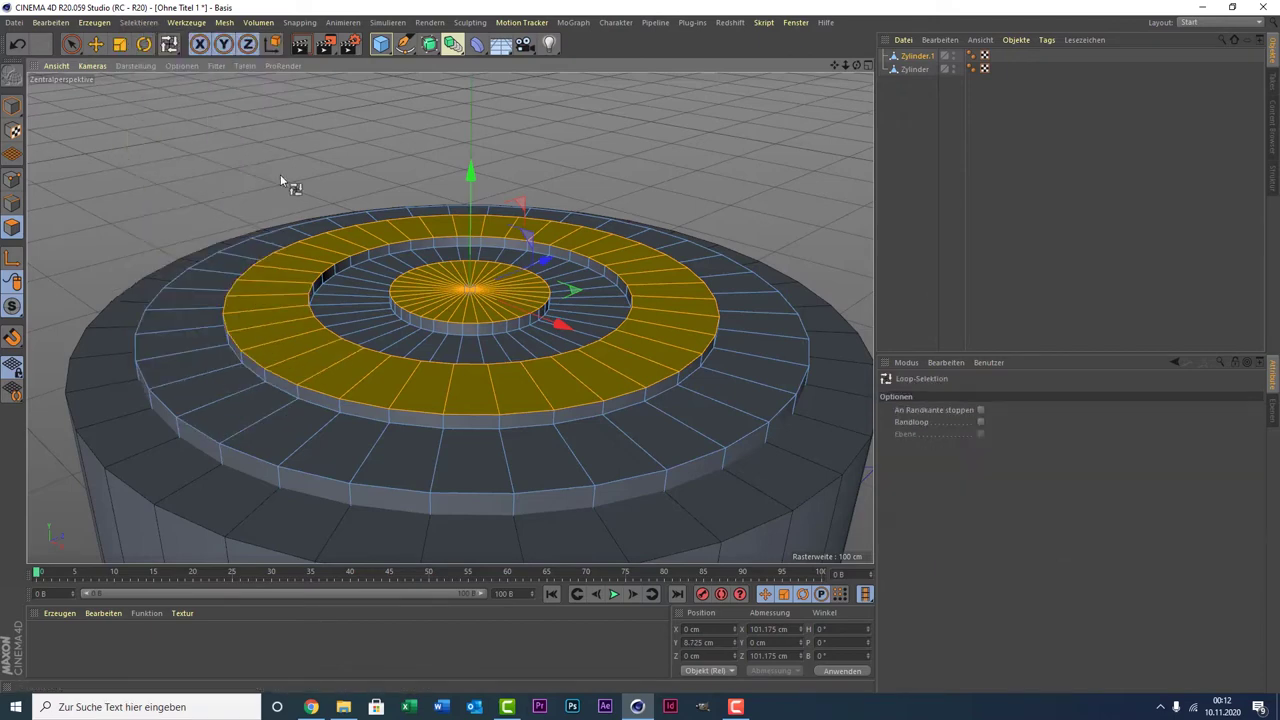
pyautogui.click(462, 280)
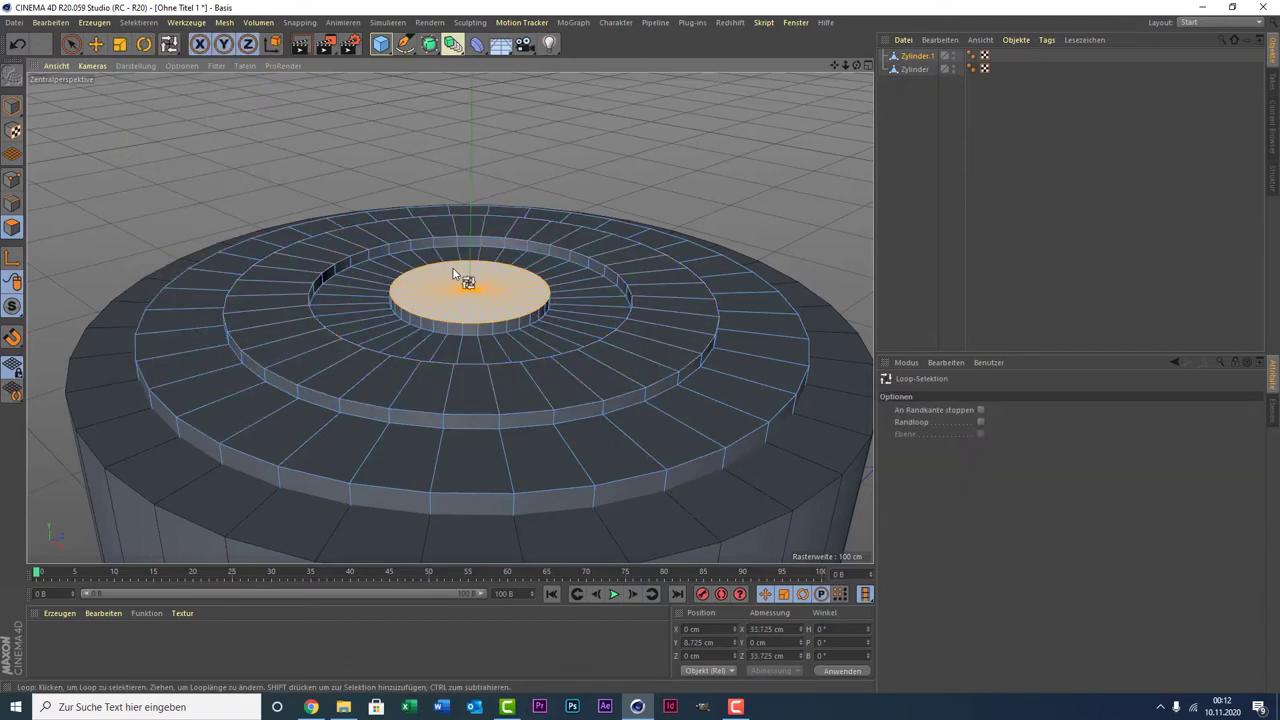
# - Extrude the centre disc polygons up 3.4 cm and orbit to check the raised step
pyautogui.rightClick(202, 171)
pyautogui.click(275, 398)
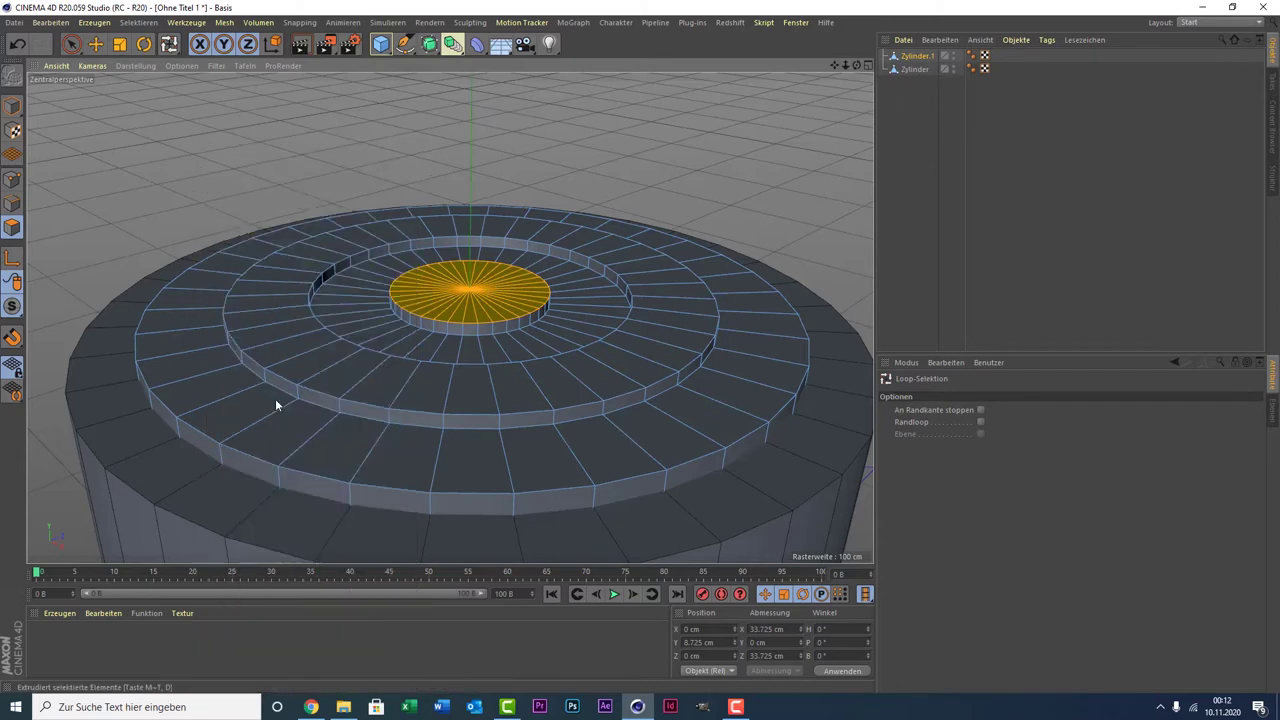
pyautogui.moveTo(133, 289); pyautogui.dragTo(216, 289)
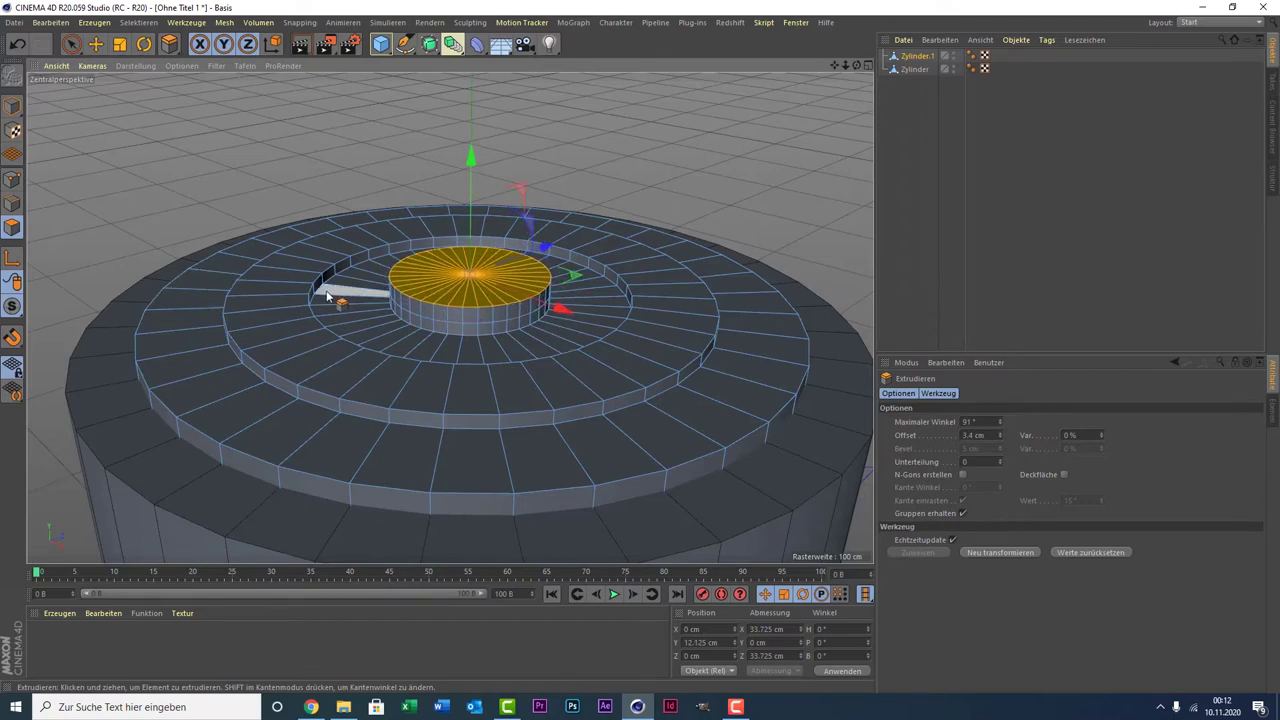
pyautogui.scroll(-3, 333, 298)
pyautogui.scroll(2, 335, 300)
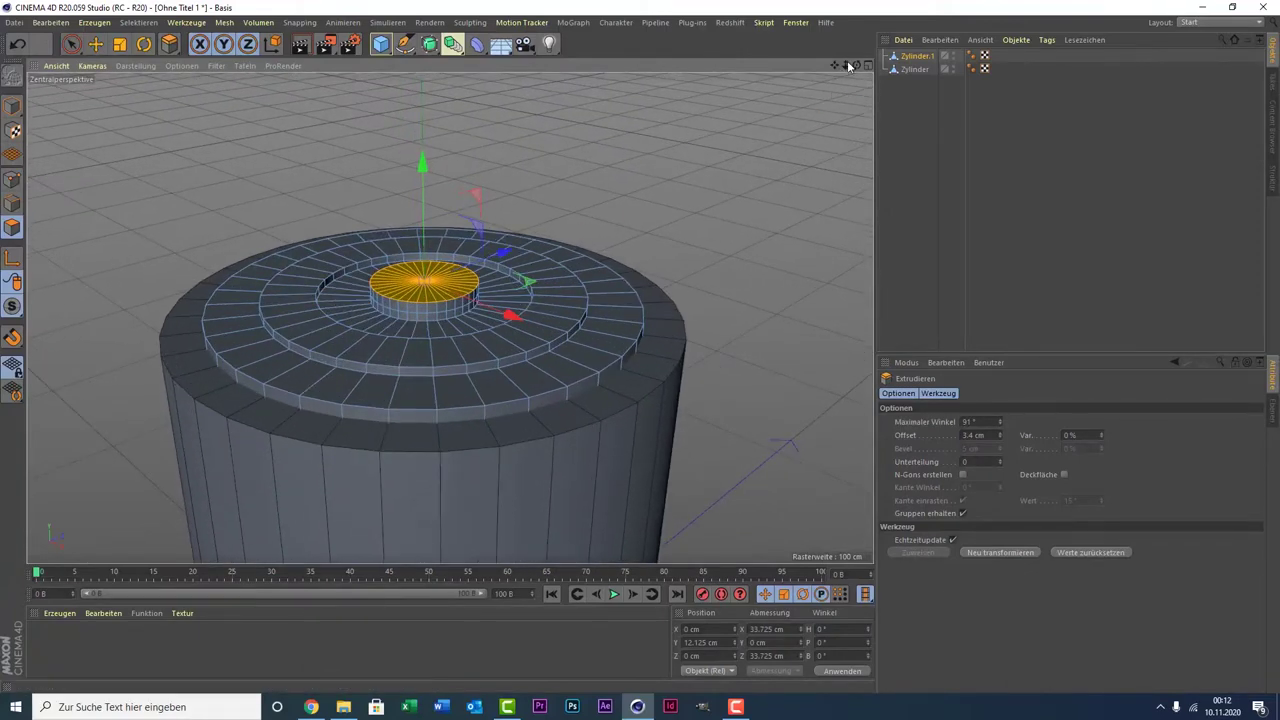
pyautogui.moveTo(855, 70); pyautogui.dragTo(450, 317)
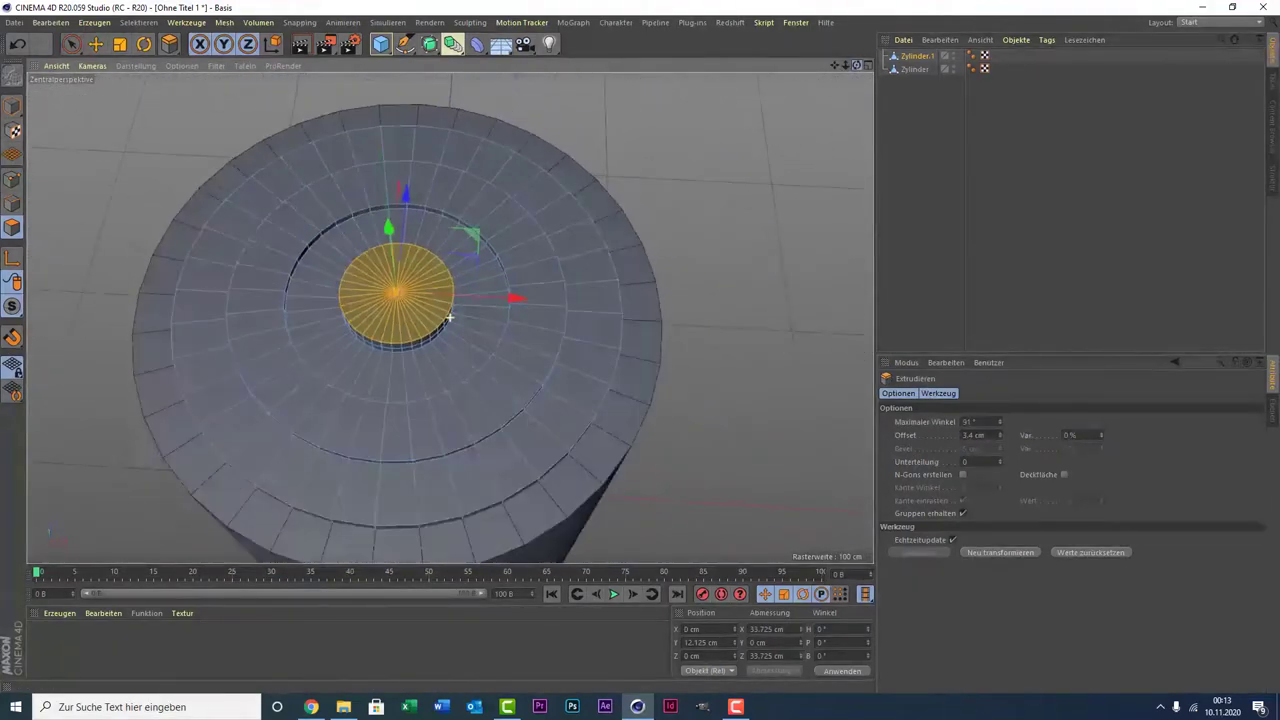
pyautogui.moveTo(450, 317); pyautogui.dragTo(433, 372)
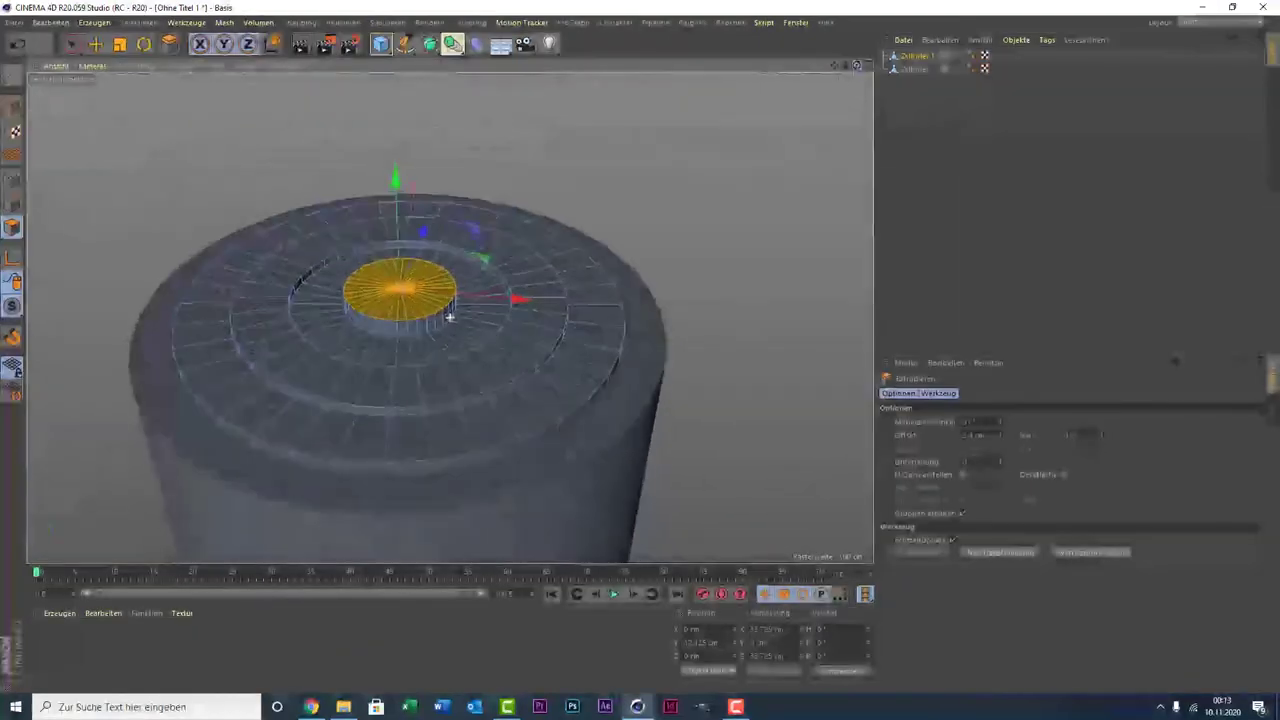
pyautogui.scroll(3, 433, 372)
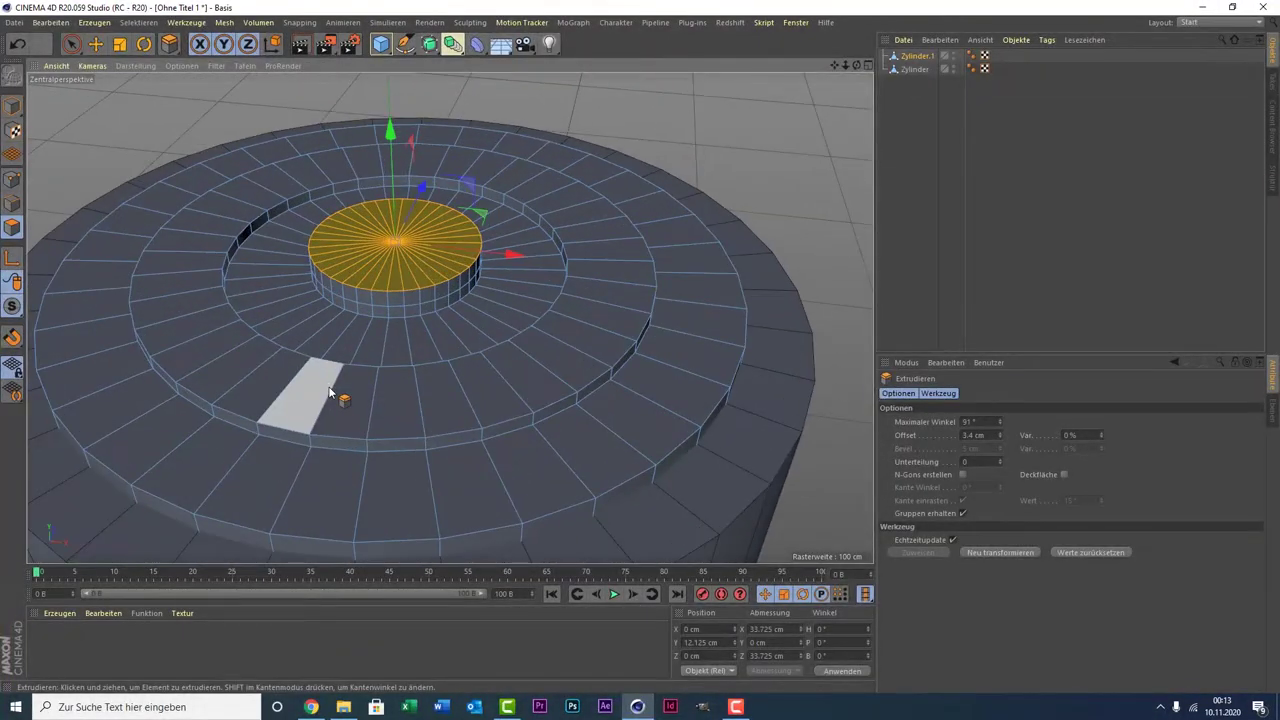
pyautogui.scroll(-3, 330, 393)
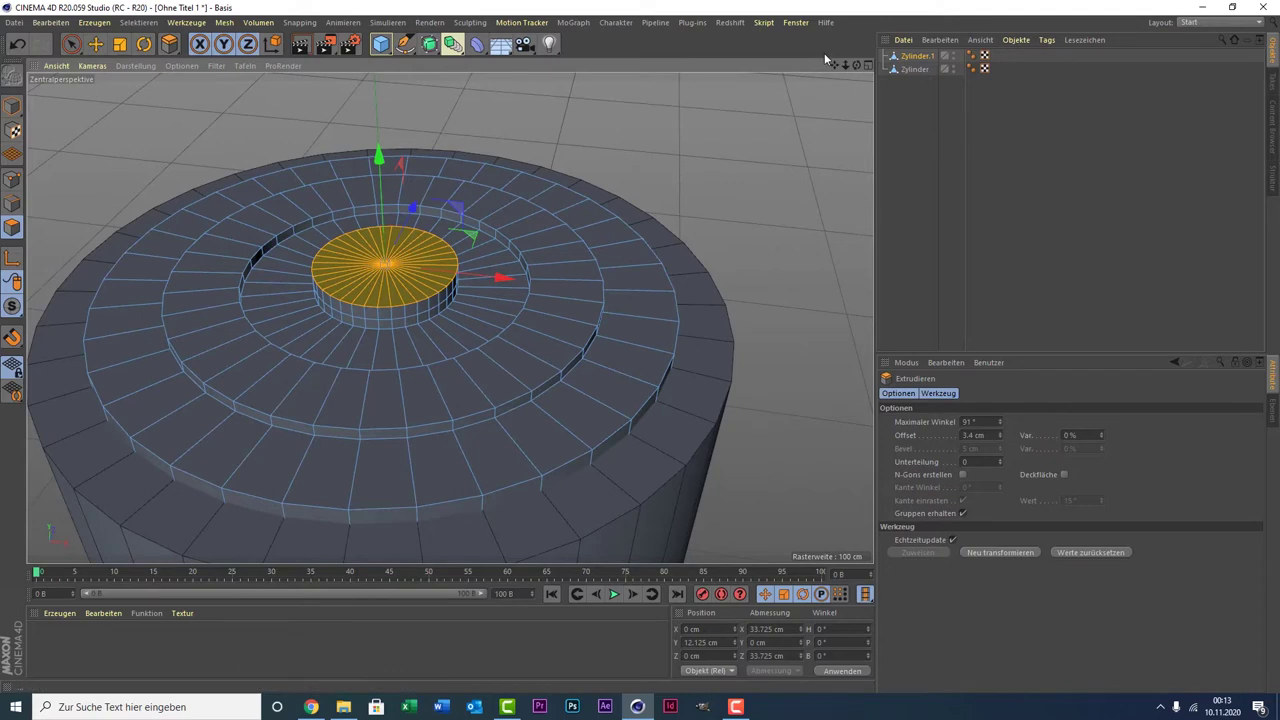
pyautogui.keyDown('alt'); pyautogui.moveTo(449, 314); pyautogui.dragTo(751, 80); pyautogui.keyUp('alt')
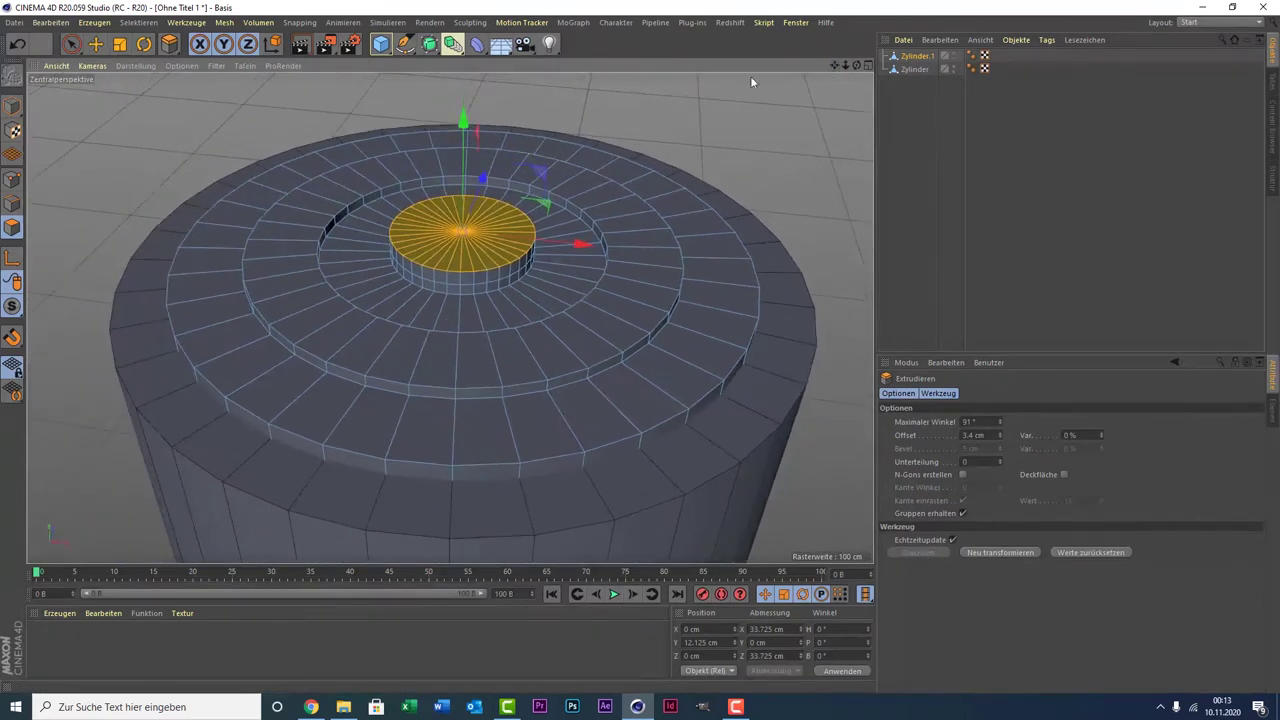
# - Loop-select the disc's outer top ring and extrude it to a -3.1 cm offset
pyautogui.click(138, 22)
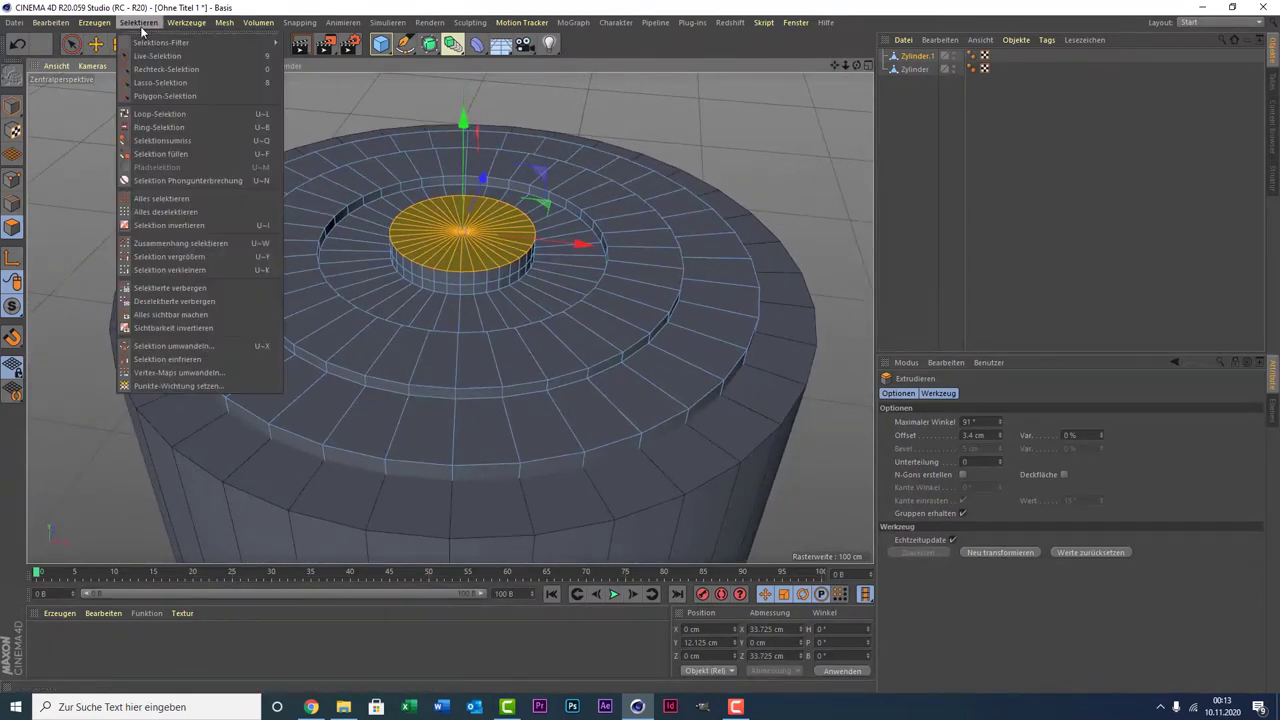
pyautogui.click(170, 114)
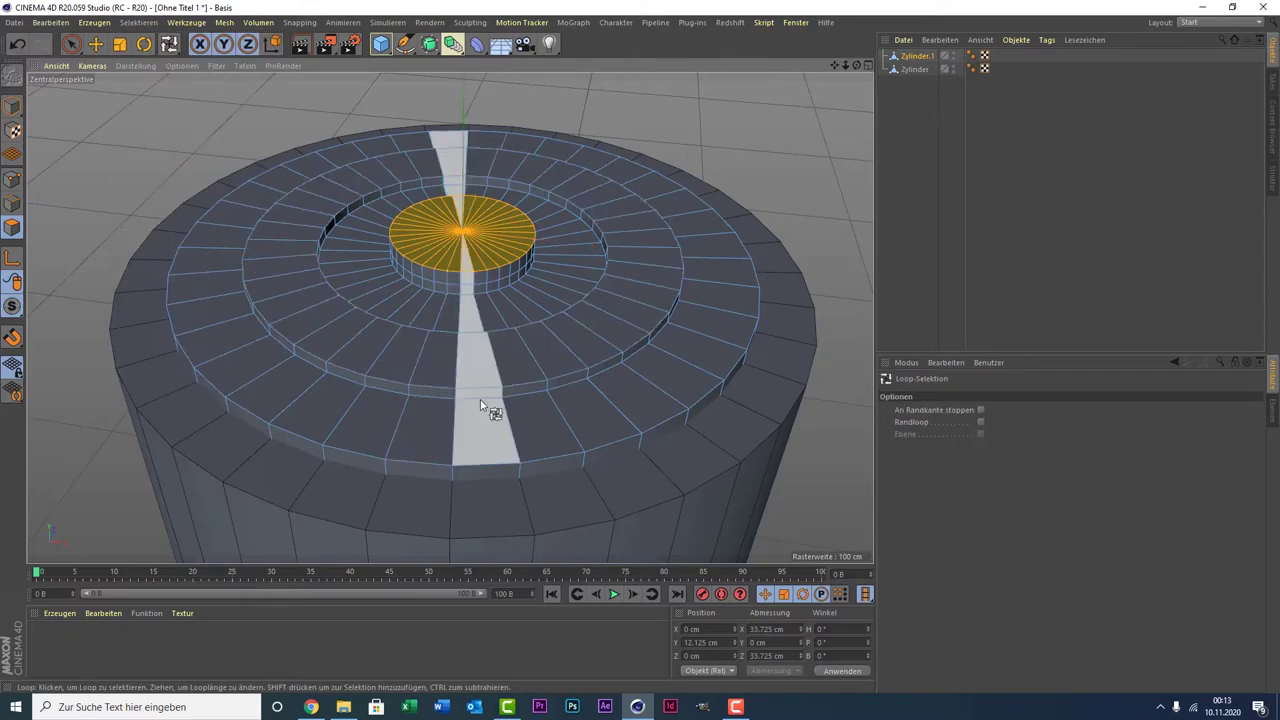
pyautogui.click(507, 400)
pyautogui.rightClick(165, 226)
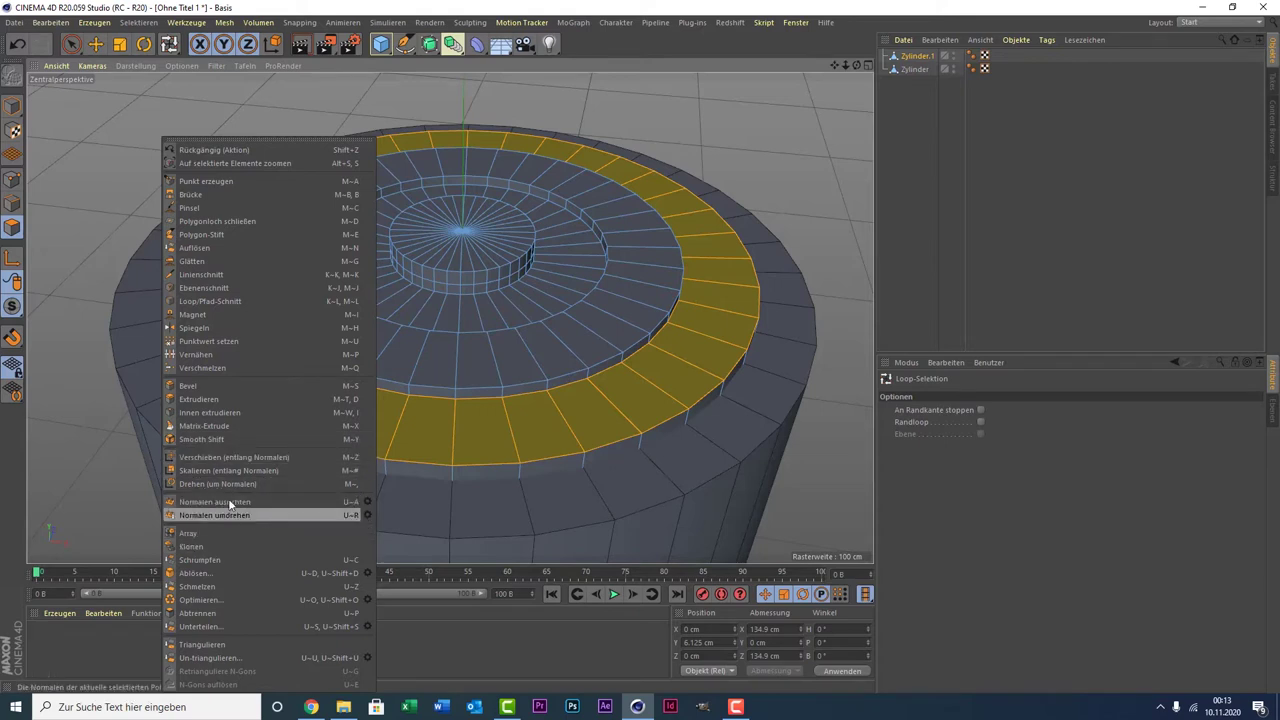
pyautogui.click(257, 398)
pyautogui.moveTo(113, 452); pyautogui.dragTo(80, 452)
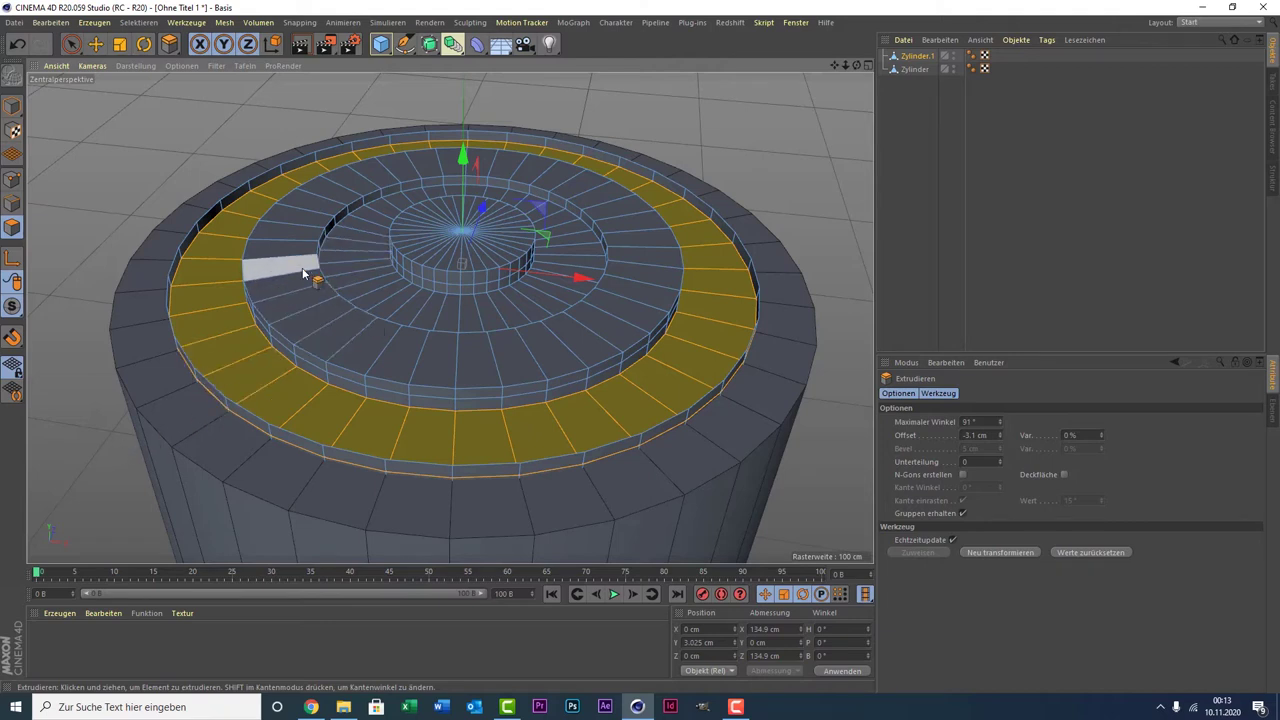
pyautogui.click(187, 23)
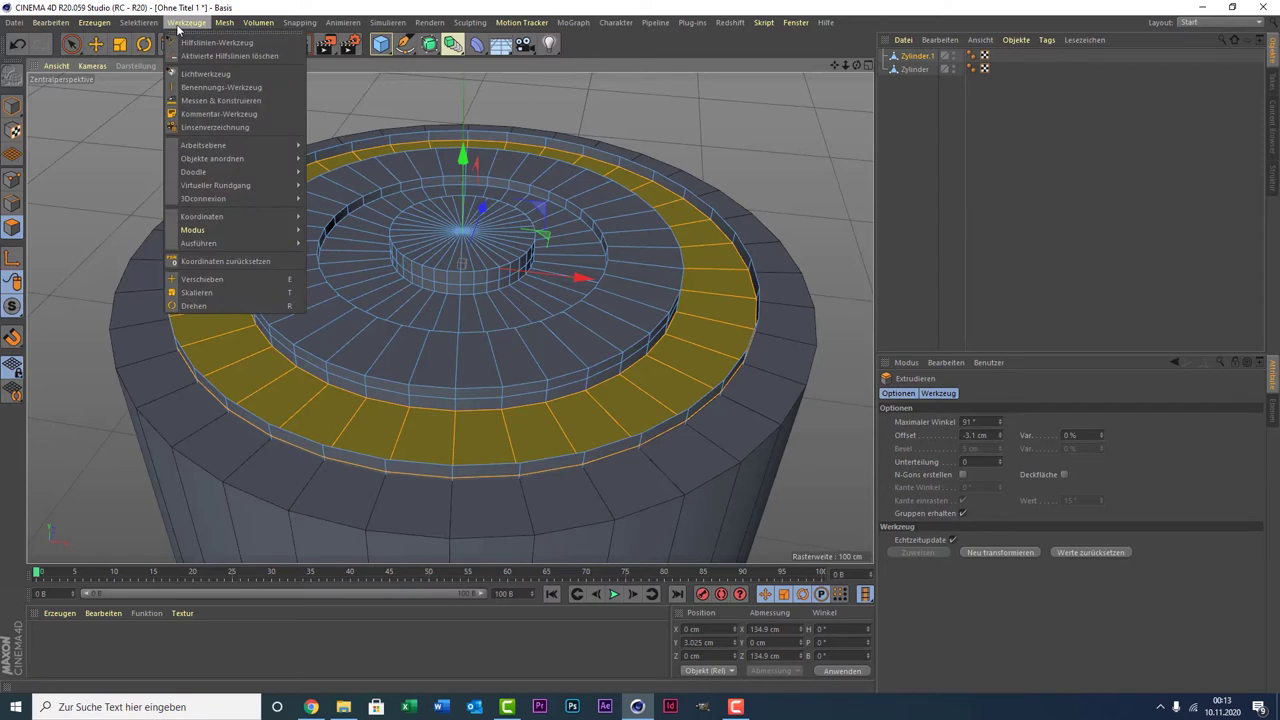
# - Loop-select the middle top ring and move it down from Y 8.725 cm to 5.635 cm
pyautogui.click(170, 113)
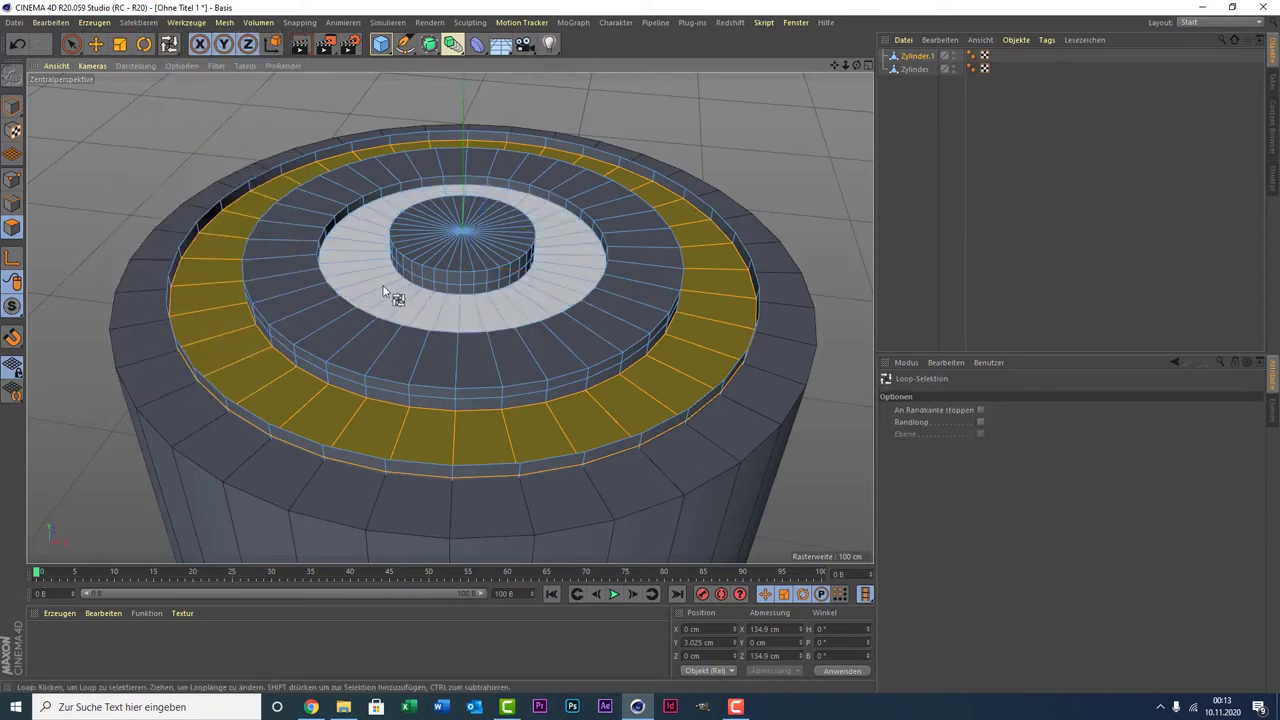
pyautogui.click(415, 345)
pyautogui.press('9')
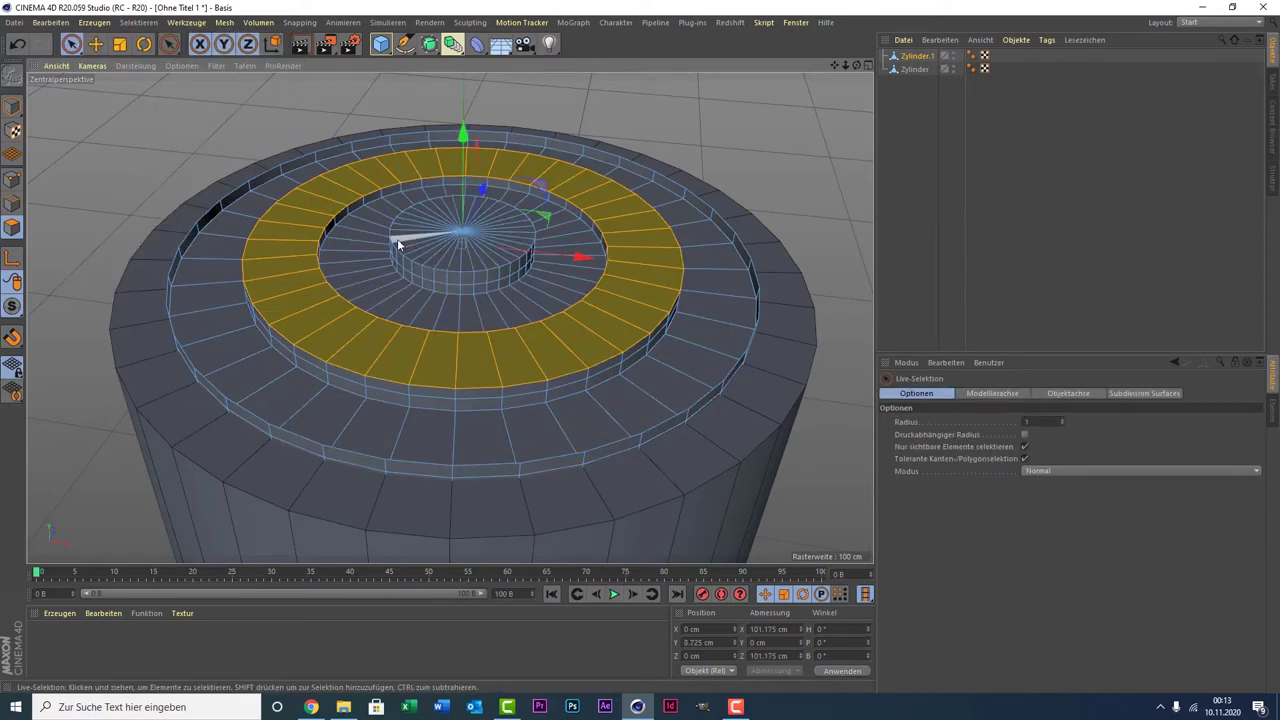
pyautogui.moveTo(469, 145); pyautogui.dragTo(468, 157)
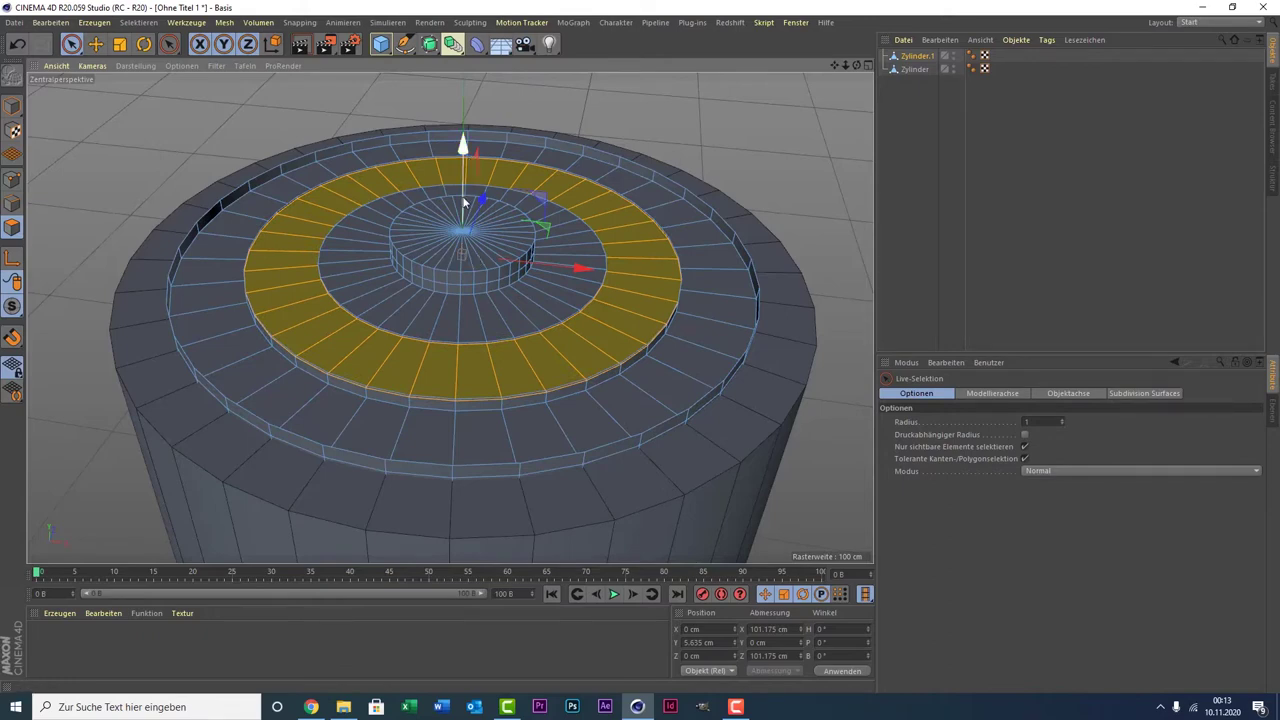
pyautogui.scroll(3, 468, 157)
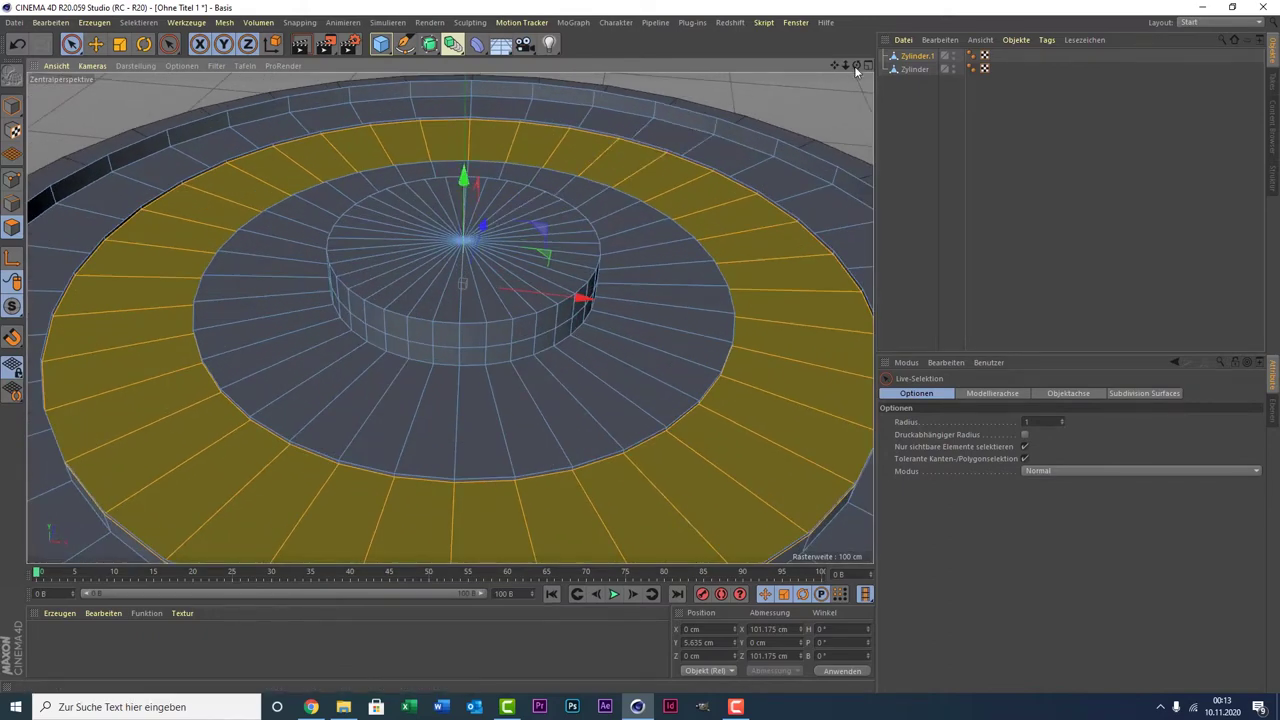
pyautogui.moveTo(856, 65); pyautogui.dragTo(253, 126)
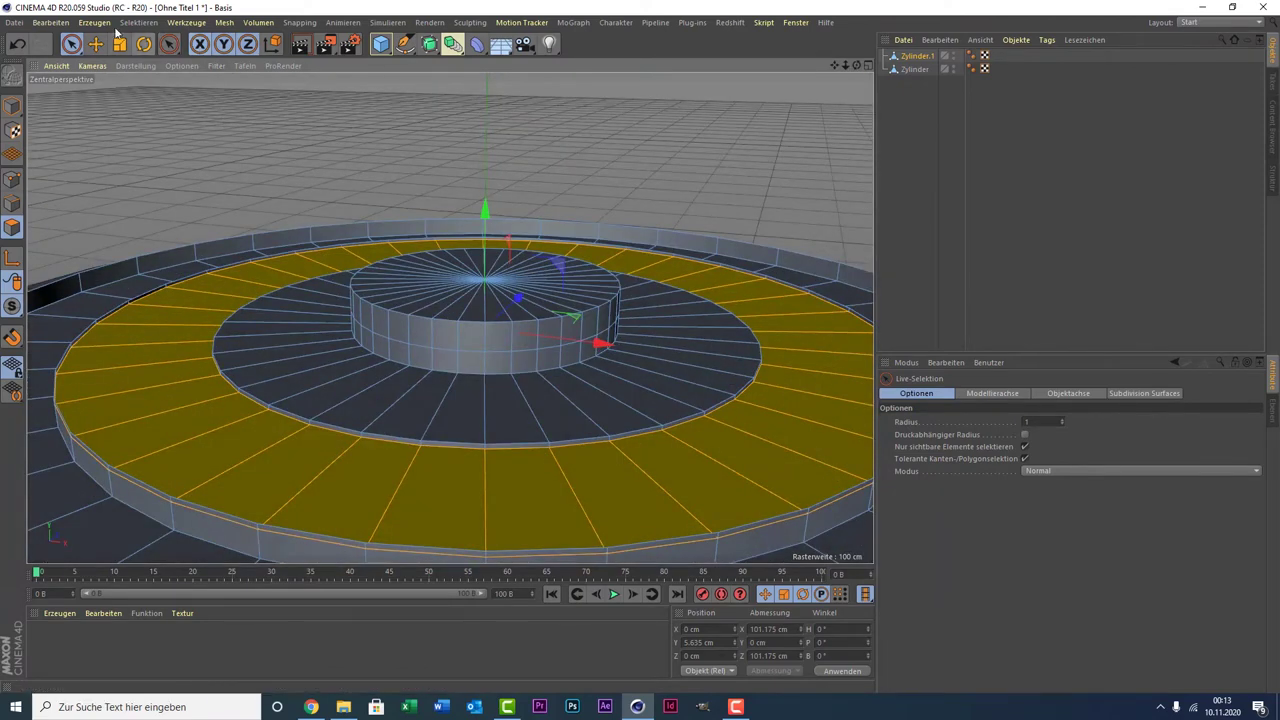
# - Loop-select the inner ring around the centre boss and extrude it to -2.32 cm
pyautogui.click(94, 22)
pyautogui.click(94, 22)
pyautogui.click(130, 22)
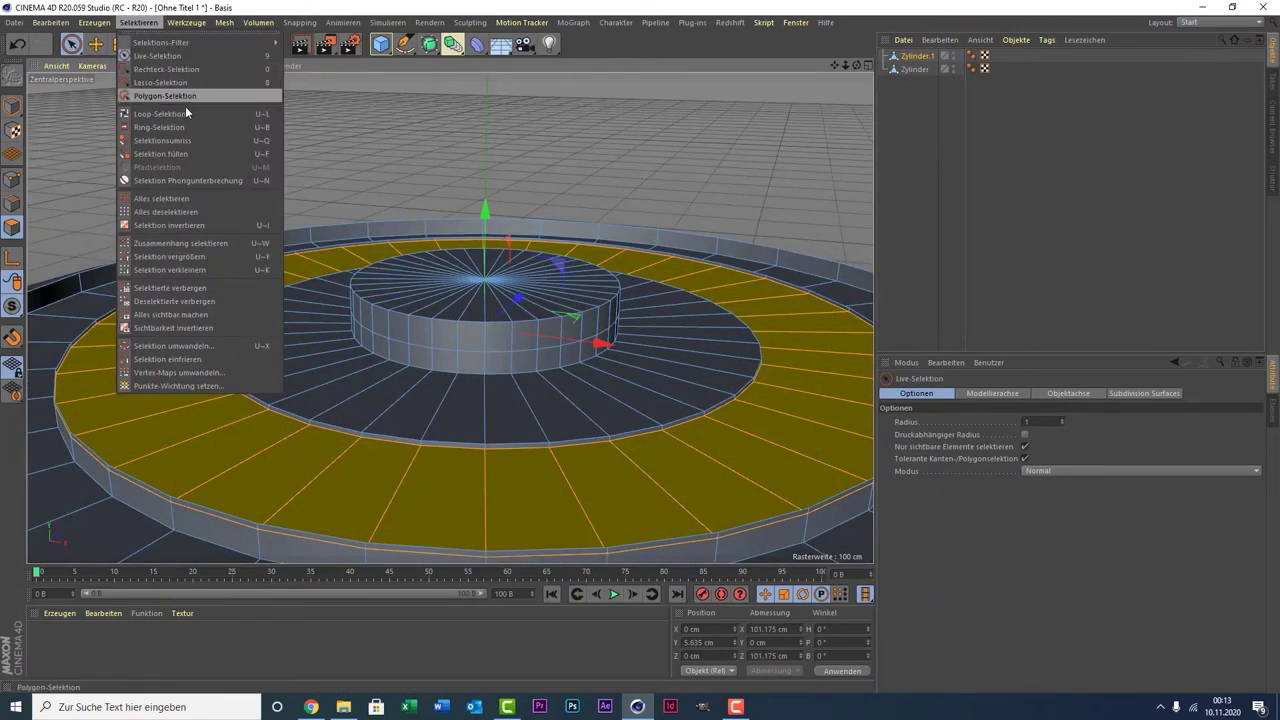
pyautogui.click(185, 112)
pyautogui.click(298, 336)
pyautogui.rightClick(160, 126)
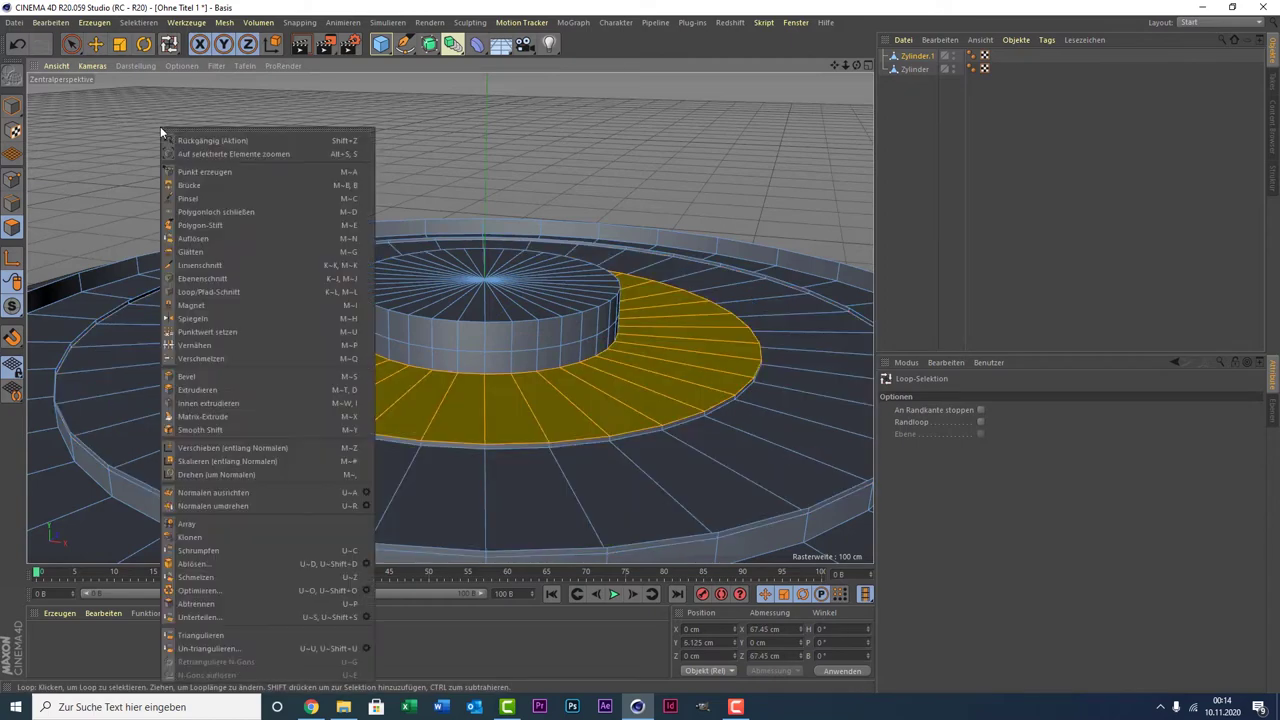
pyautogui.click(218, 390)
pyautogui.moveTo(567, 318); pyautogui.dragTo(567, 328)
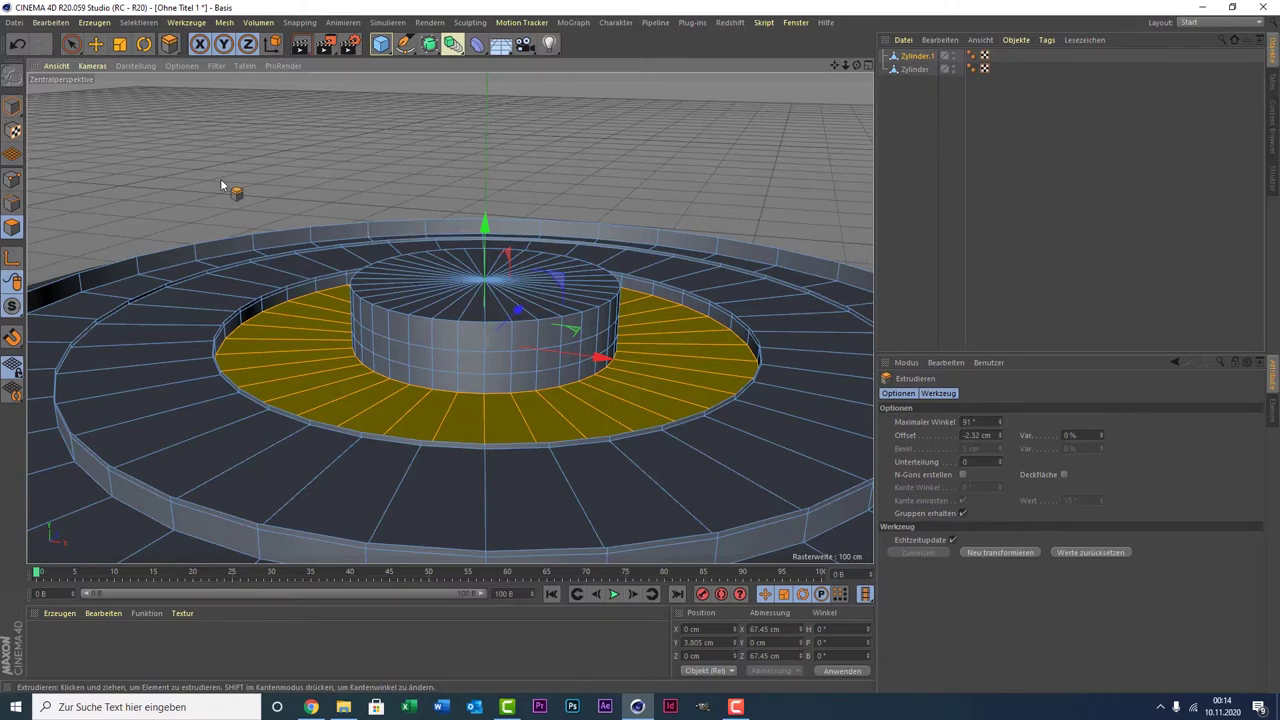
pyautogui.scroll(-3, 261, 206)
pyautogui.scroll(3, 320, 209)
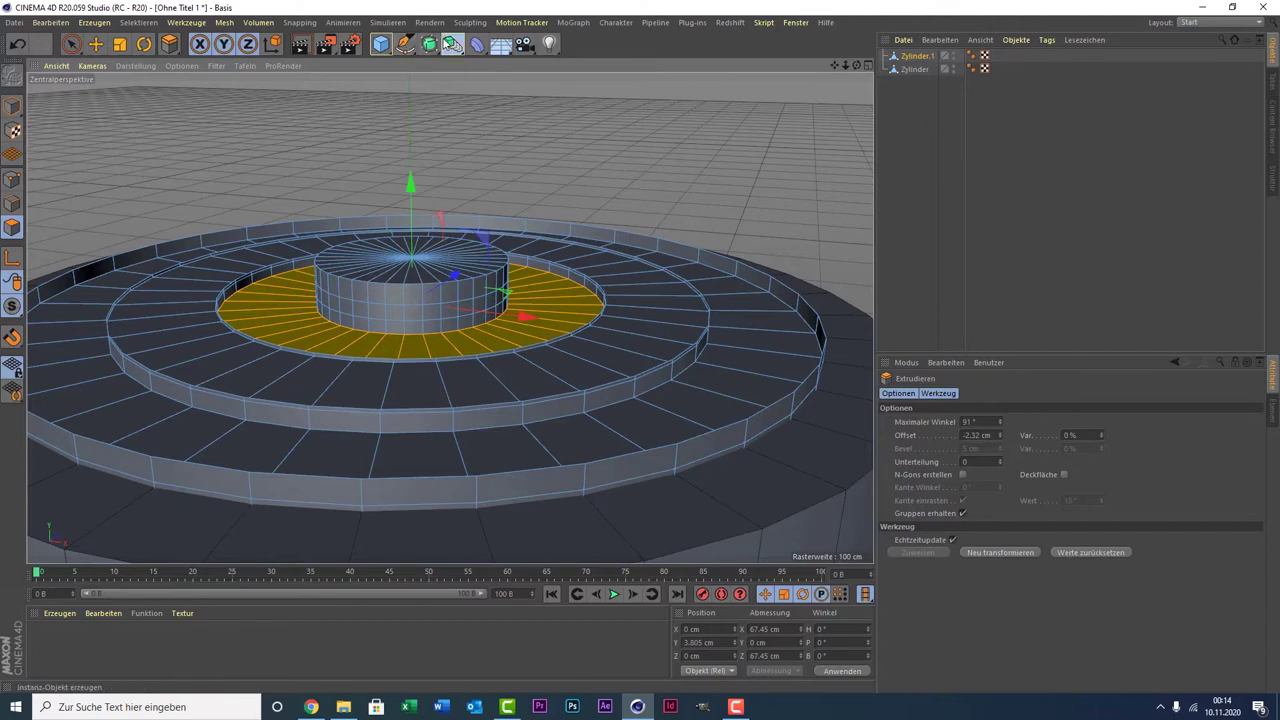
# - Add a Subdivision Surface, nest Zylinder.1 under it, and orbit to inspect the smoothing
pyautogui.click(432, 47)
pyautogui.click(428, 44)
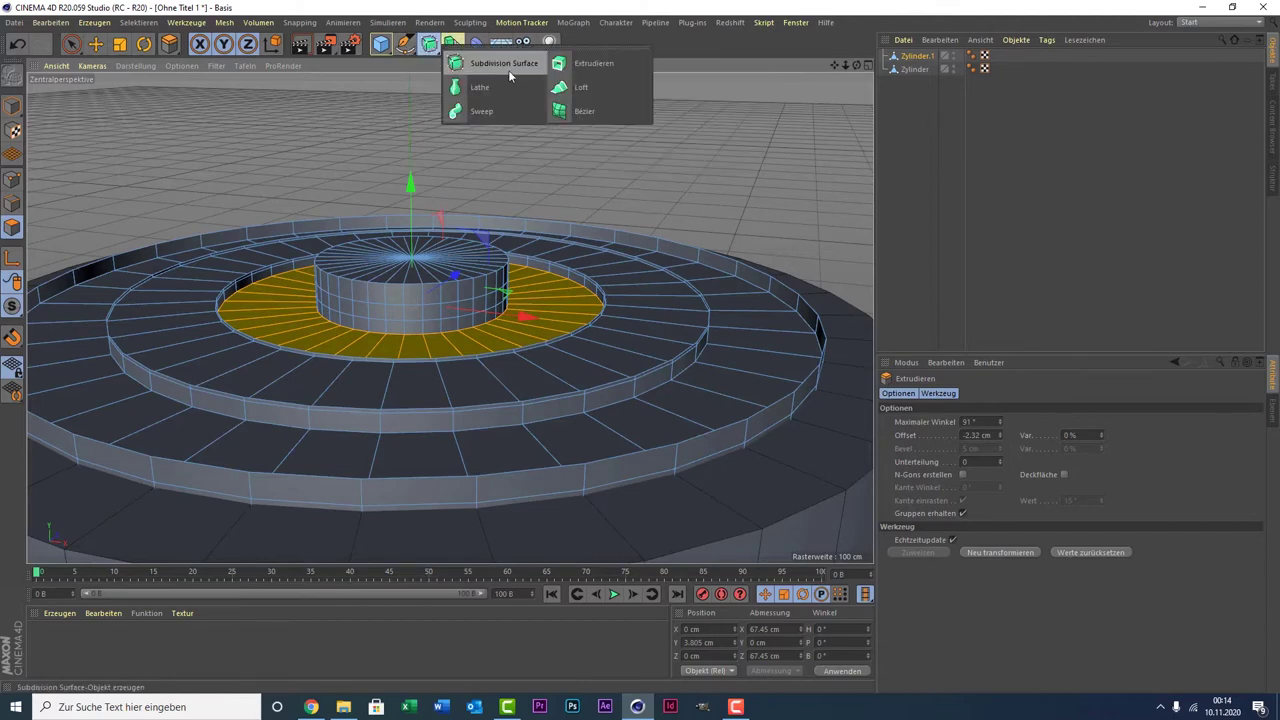
pyautogui.click(470, 56)
pyautogui.click(918, 69)
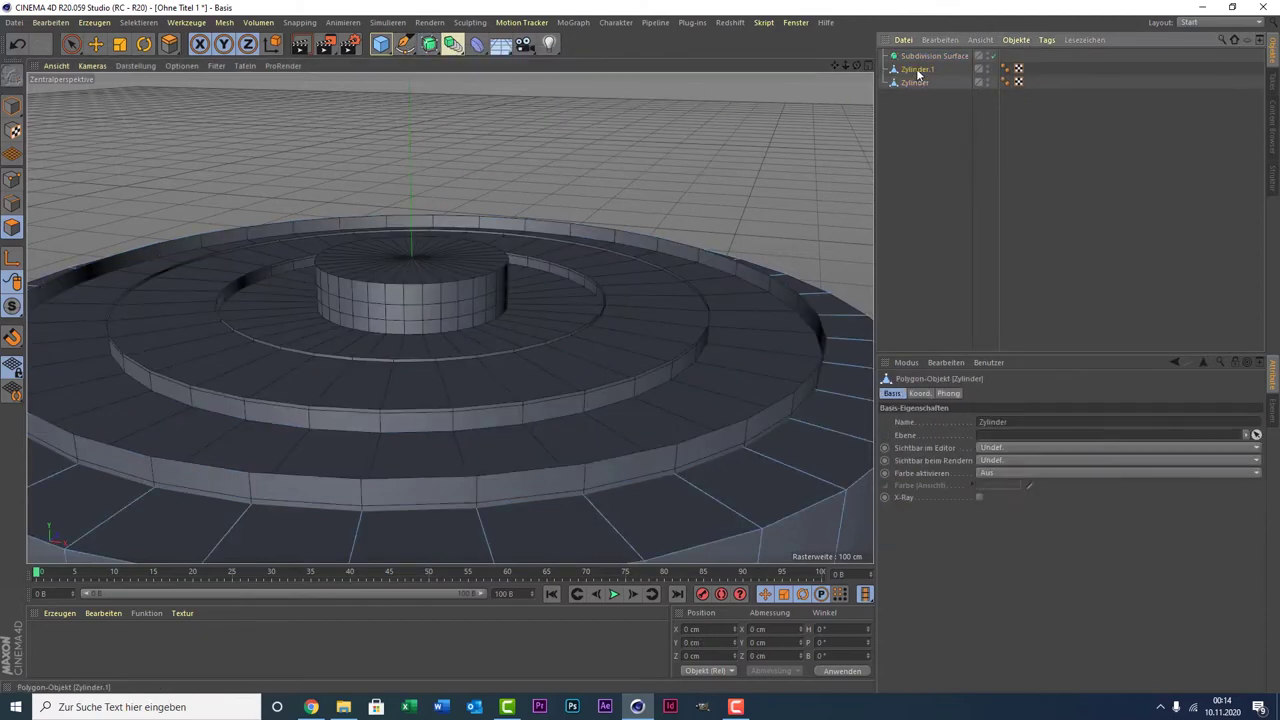
pyautogui.moveTo(926, 60); pyautogui.dragTo(922, 54)
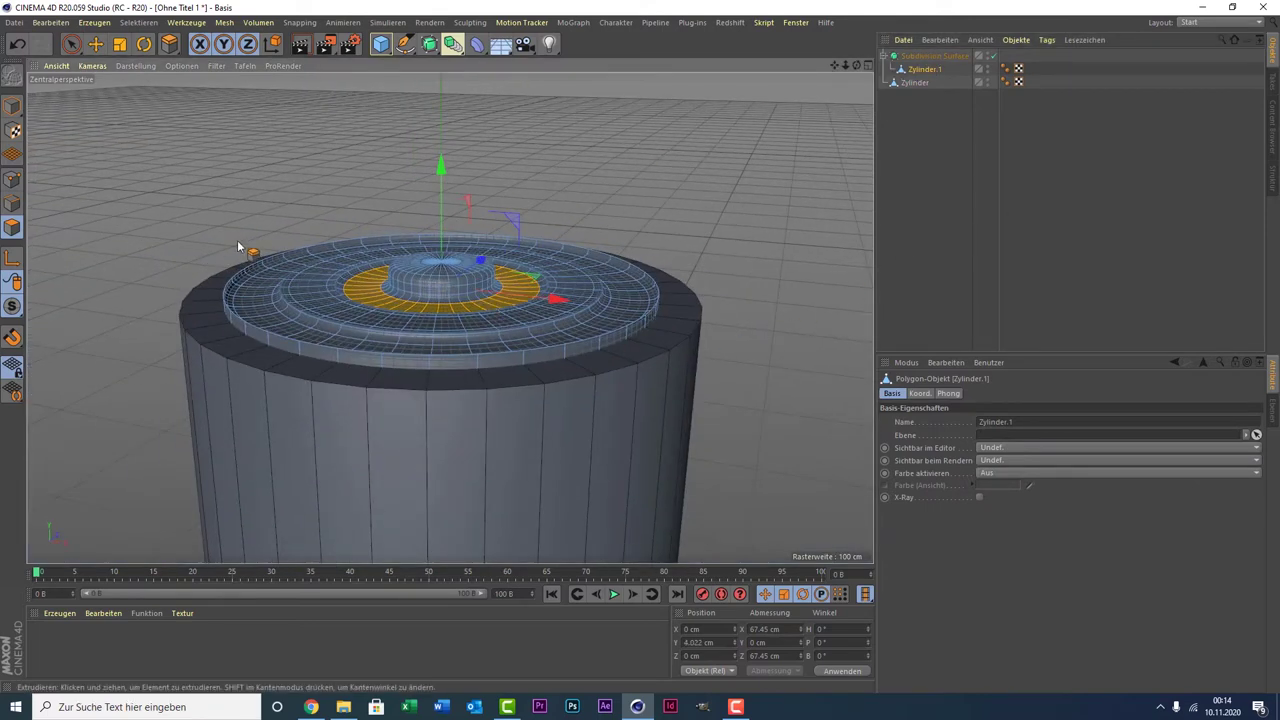
pyautogui.scroll(3, 390, 248)
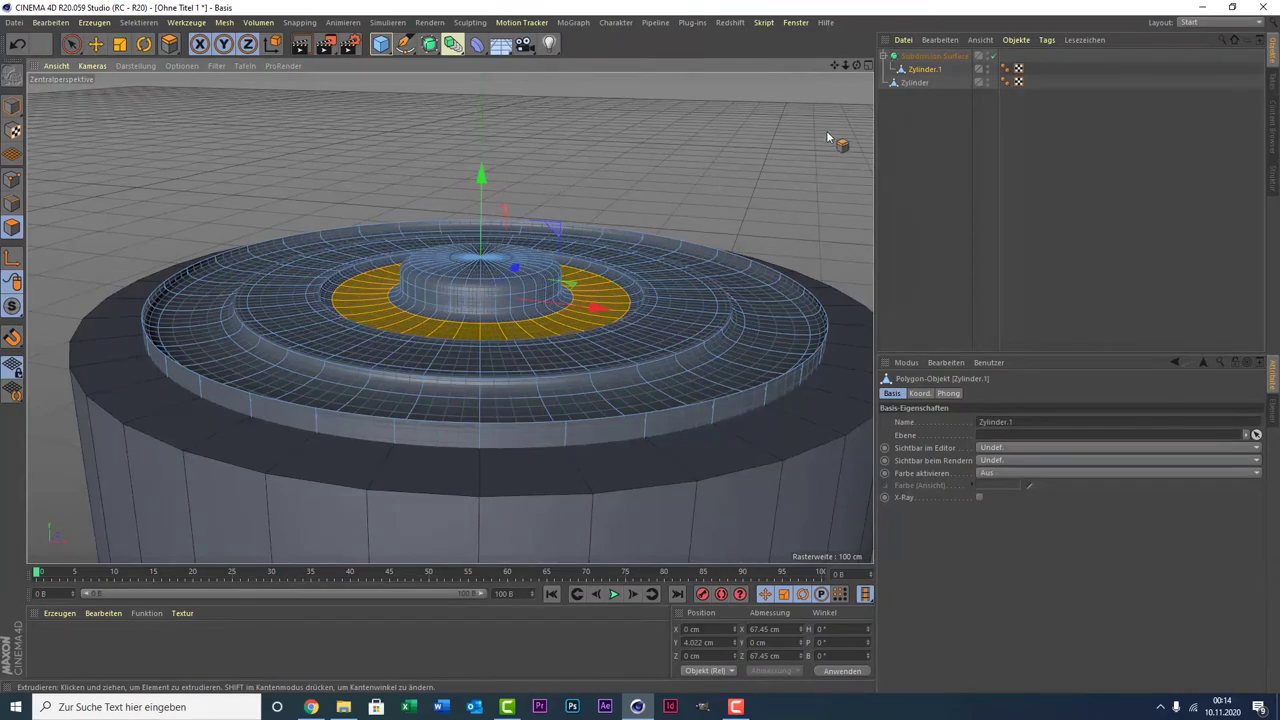
pyautogui.moveTo(856, 65); pyautogui.dragTo(450, 317)
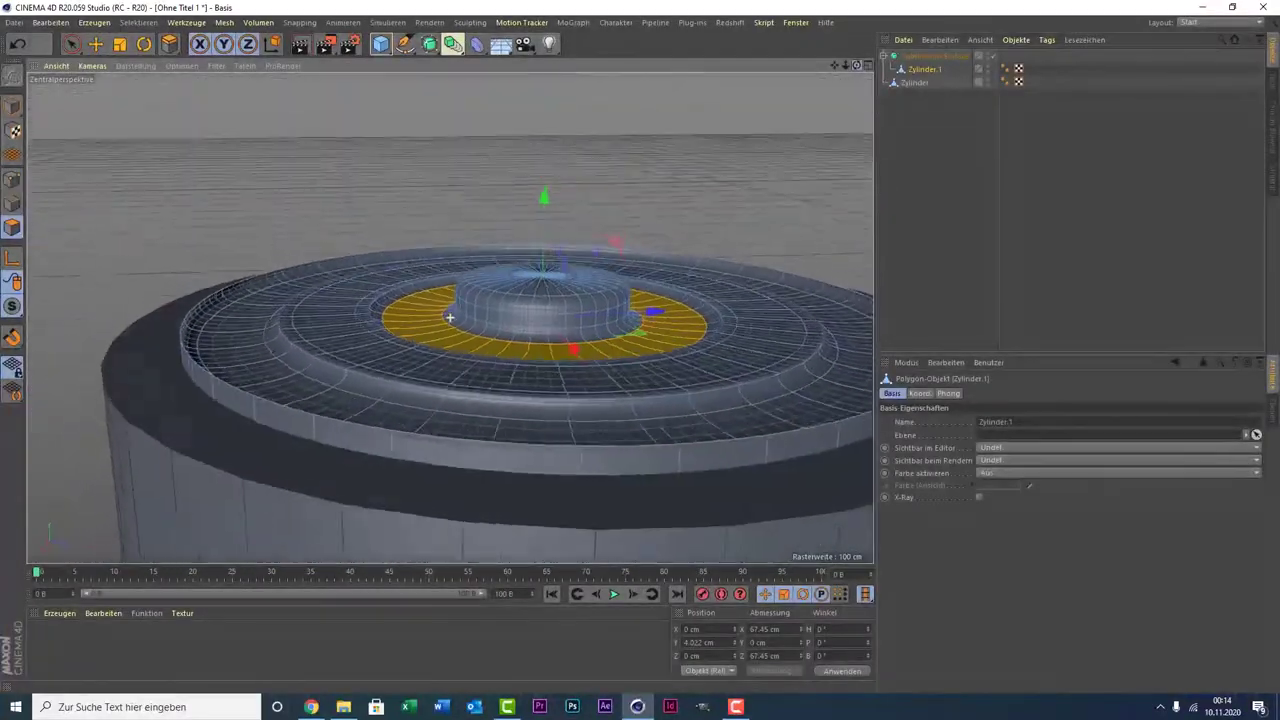
pyautogui.scroll(5, 520, 303)
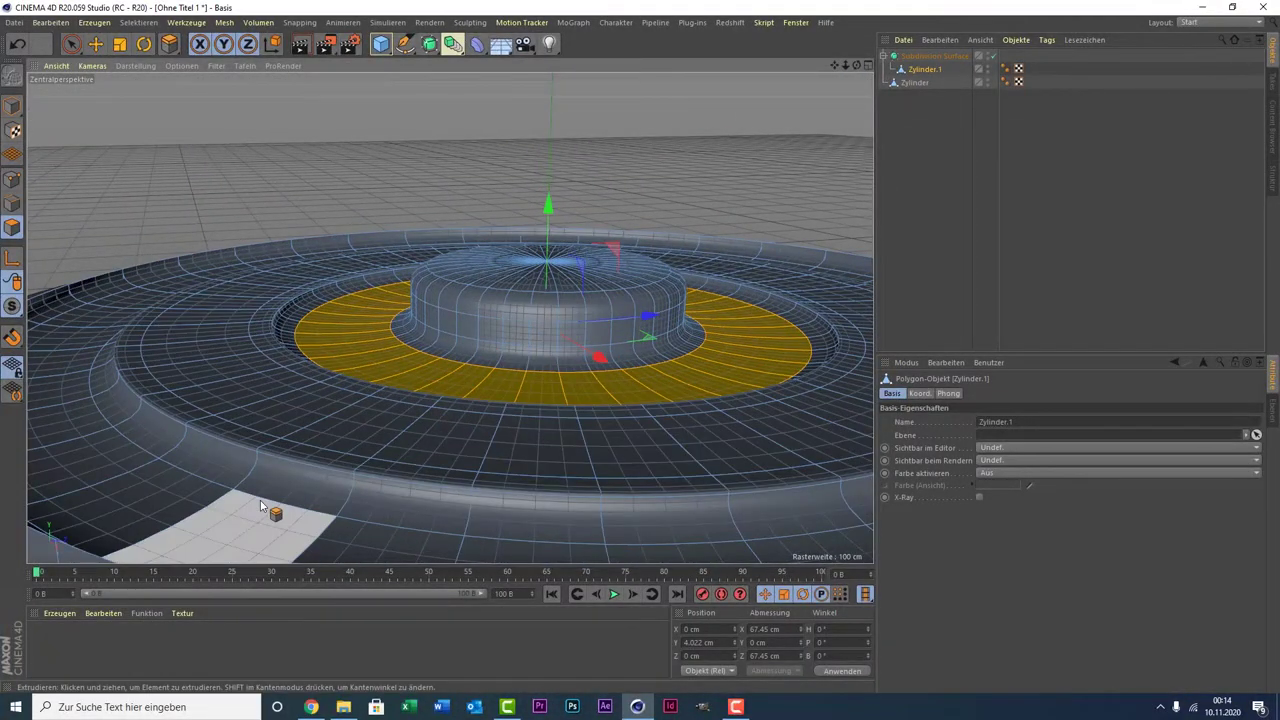
# - With Loop/Path Cut, add edge loops around the centre boss and near its top edge
pyautogui.rightClick(248, 192)
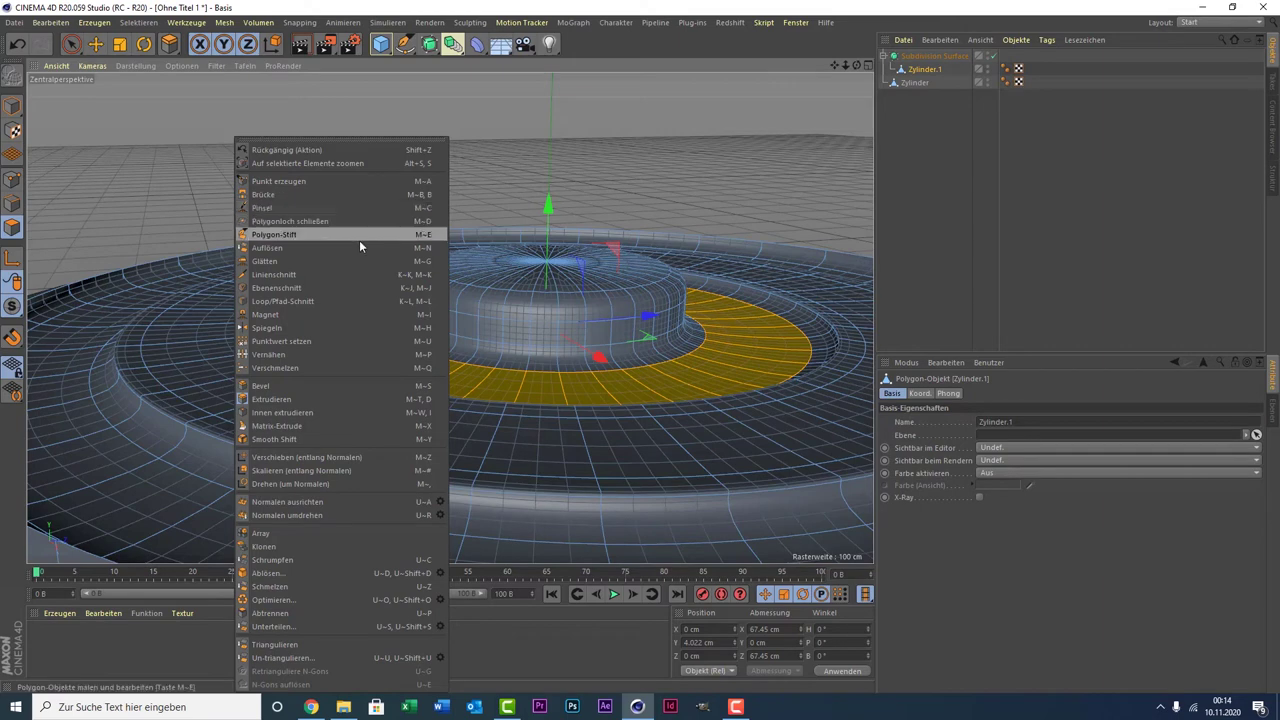
pyautogui.click(330, 299)
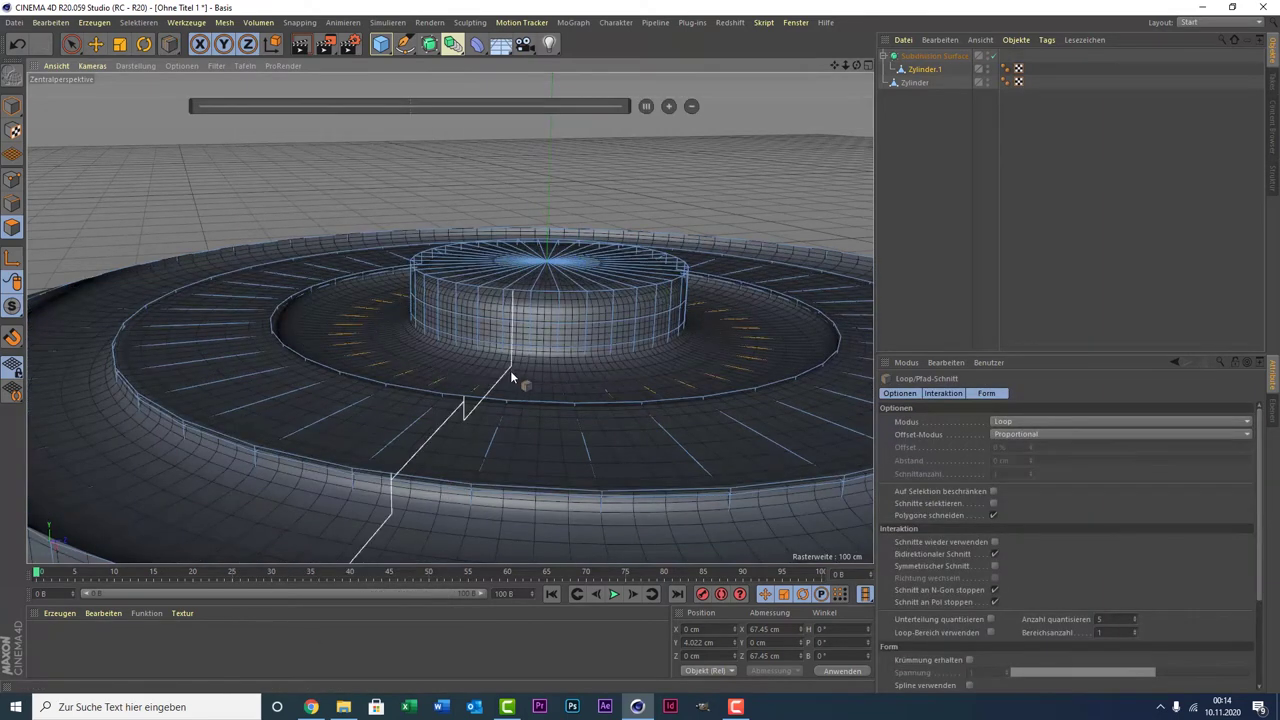
pyautogui.scroll(5, 515, 365)
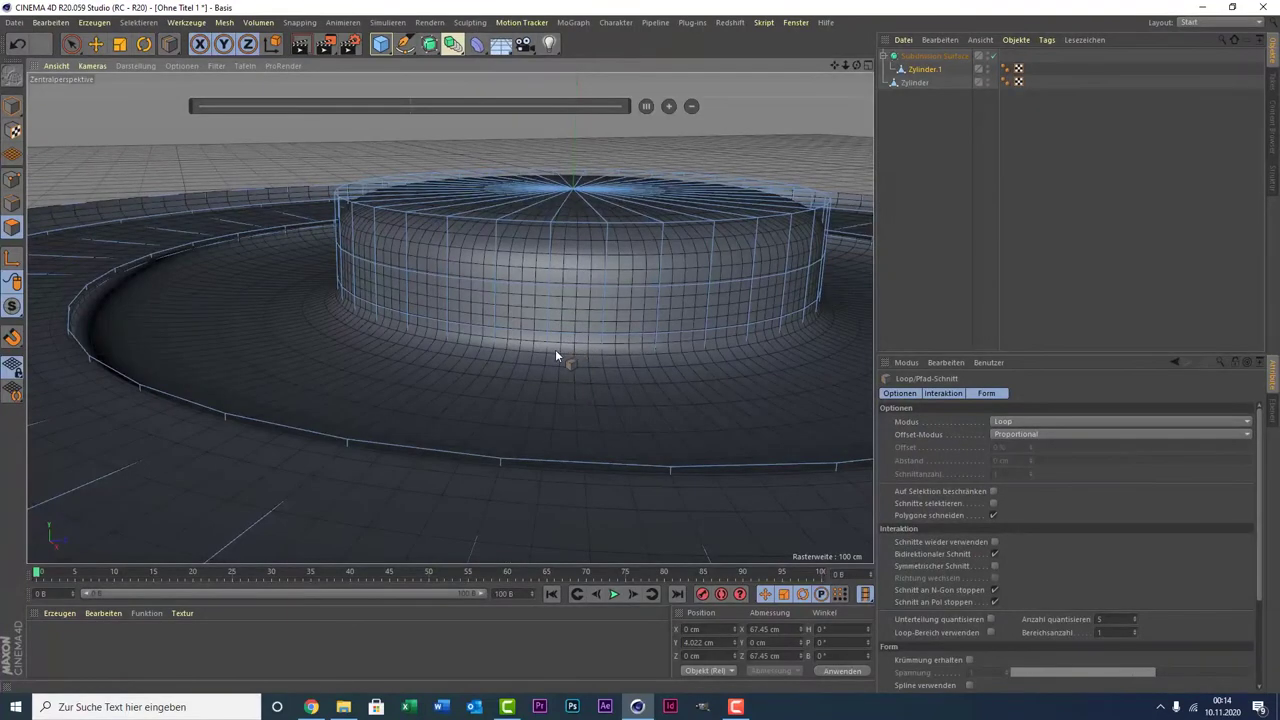
pyautogui.click(544, 349)
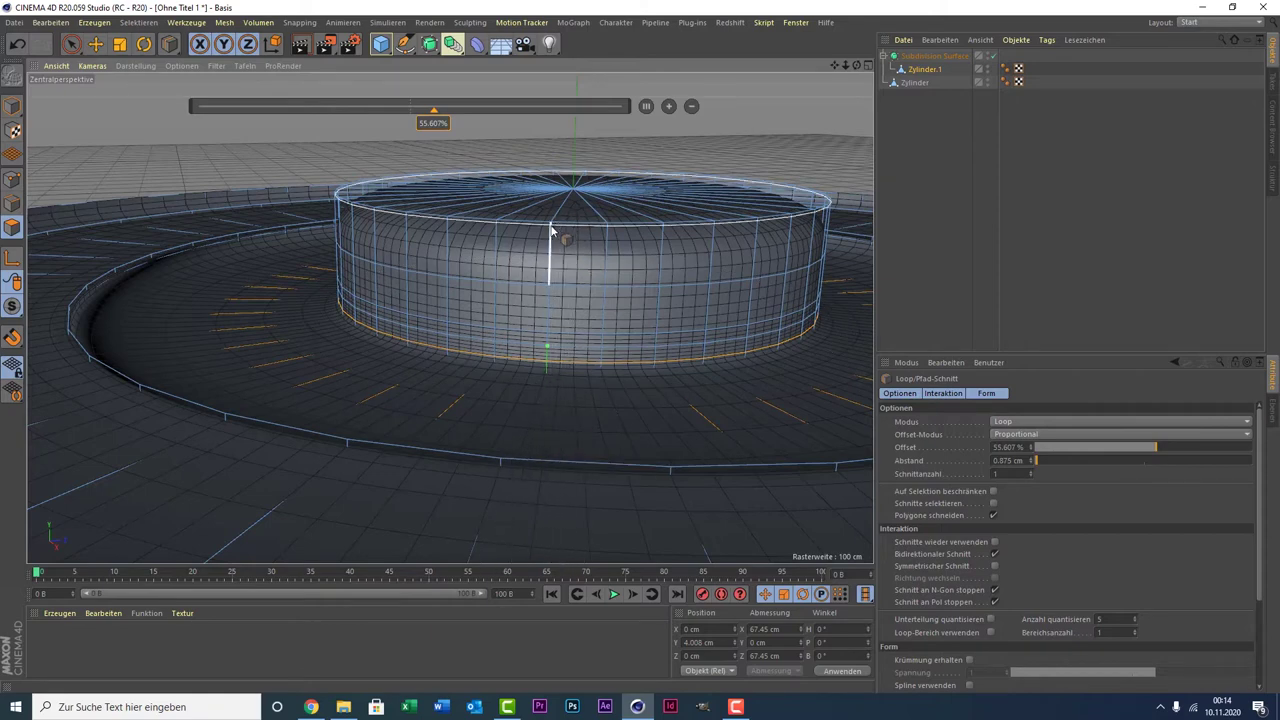
pyautogui.click(552, 225)
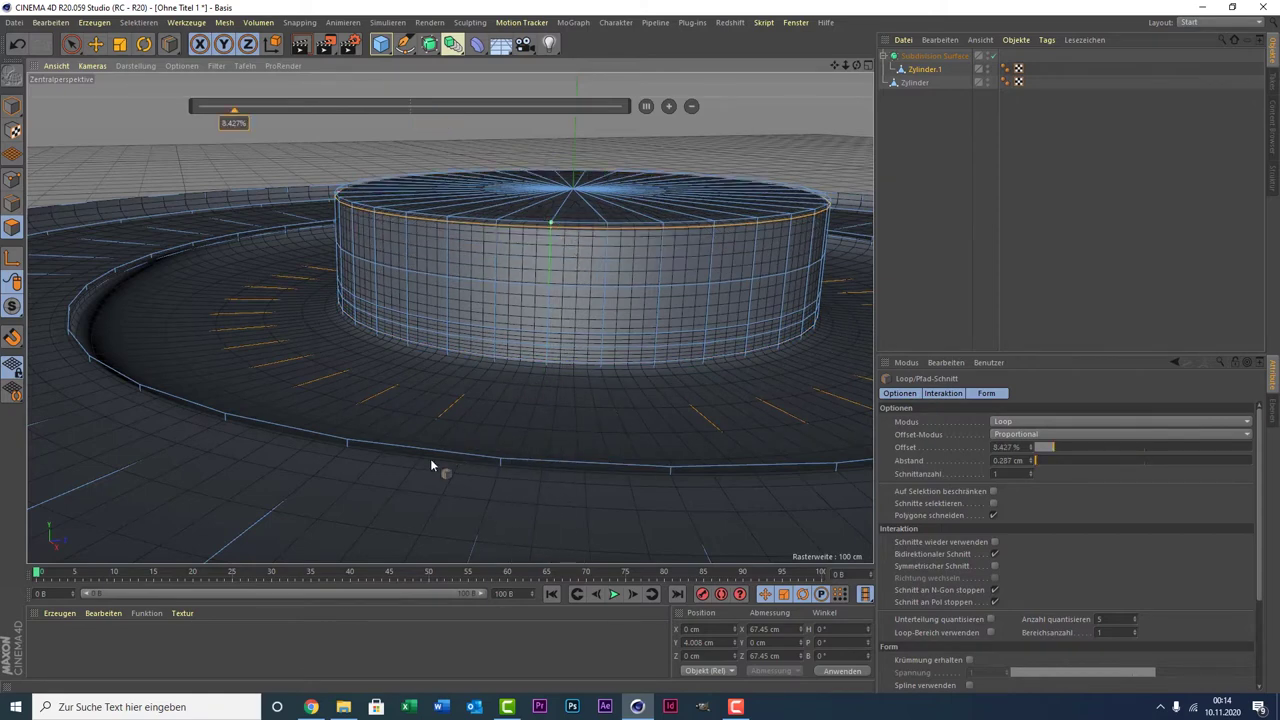
pyautogui.scroll(-1, 423, 478)
pyautogui.scroll(-1, 449, 506)
pyautogui.scroll(-2, 470, 503)
pyautogui.scroll(-1, 471, 503)
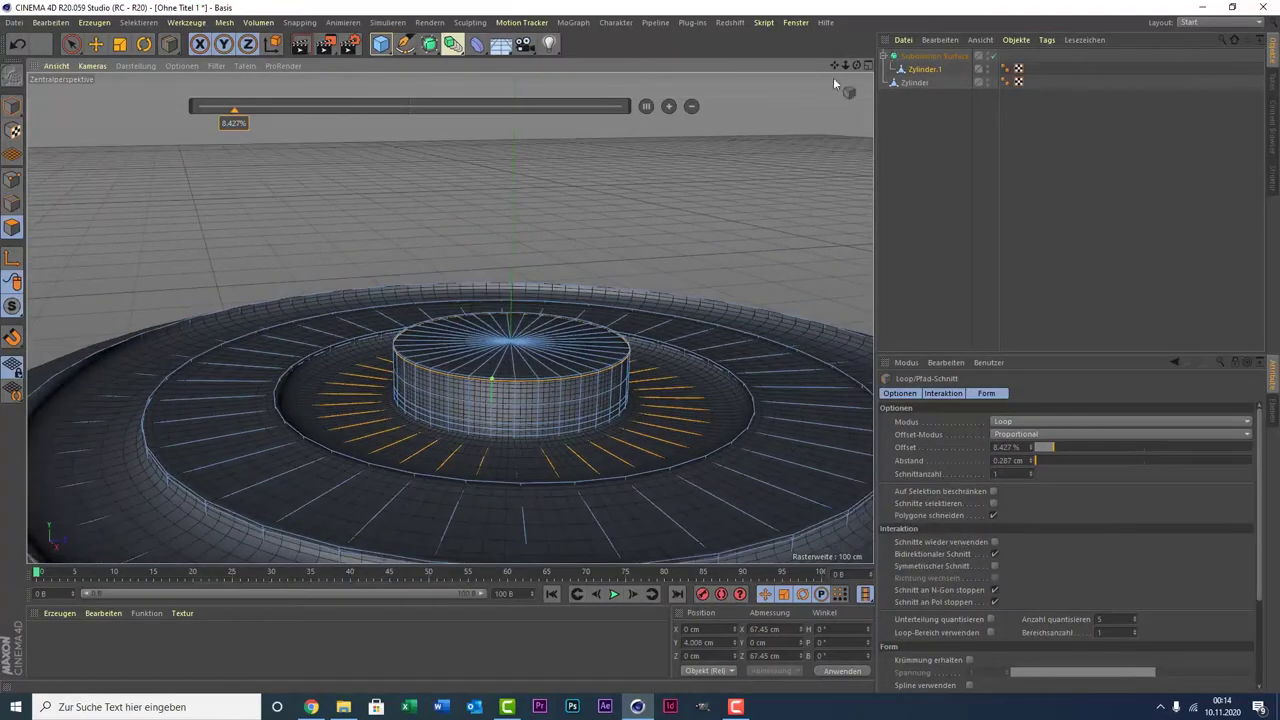
pyautogui.moveTo(843, 66); pyautogui.dragTo(870, 90)
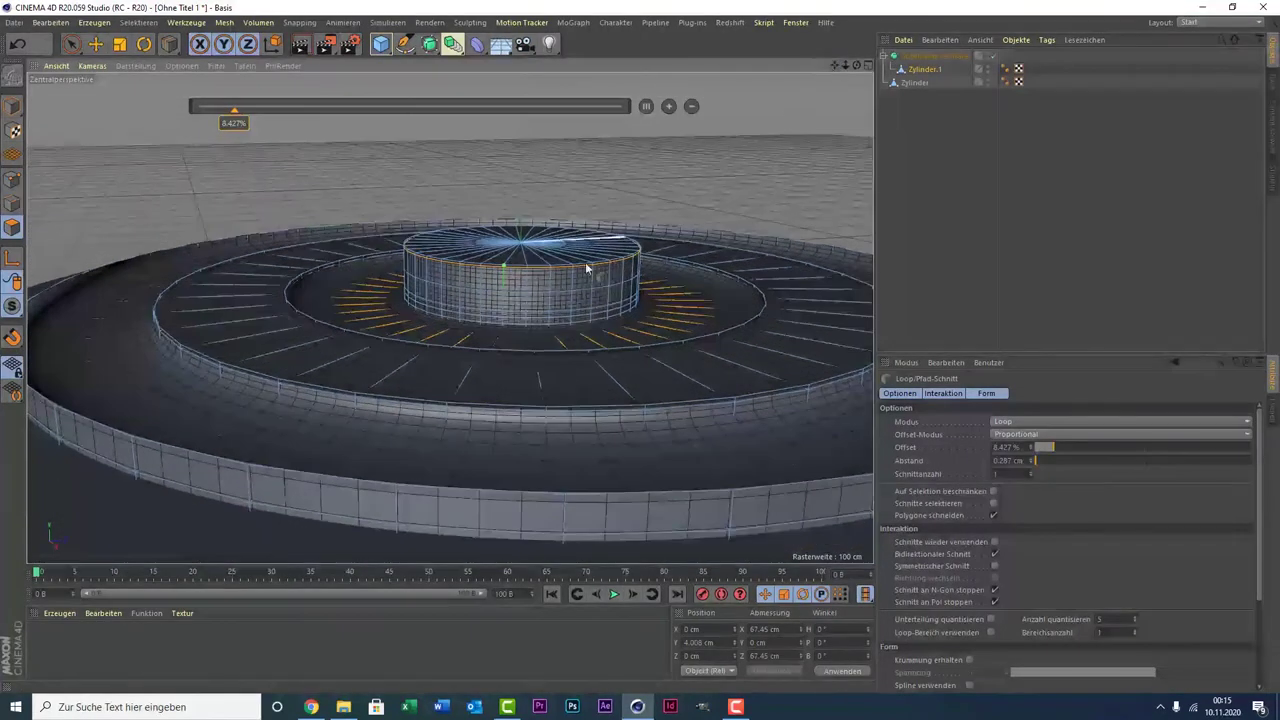
# - Cut an edge loop around the disc's outer rim at 46% offset
pyautogui.click(441, 412)
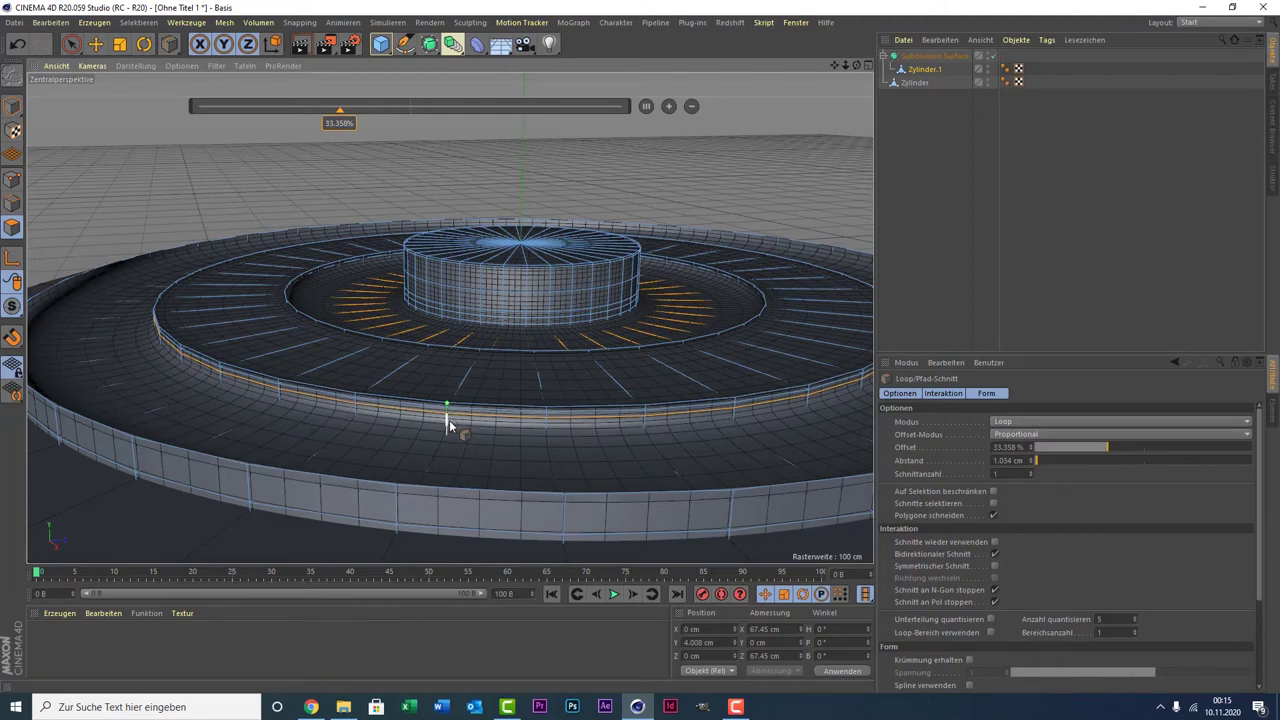
pyautogui.click(445, 422)
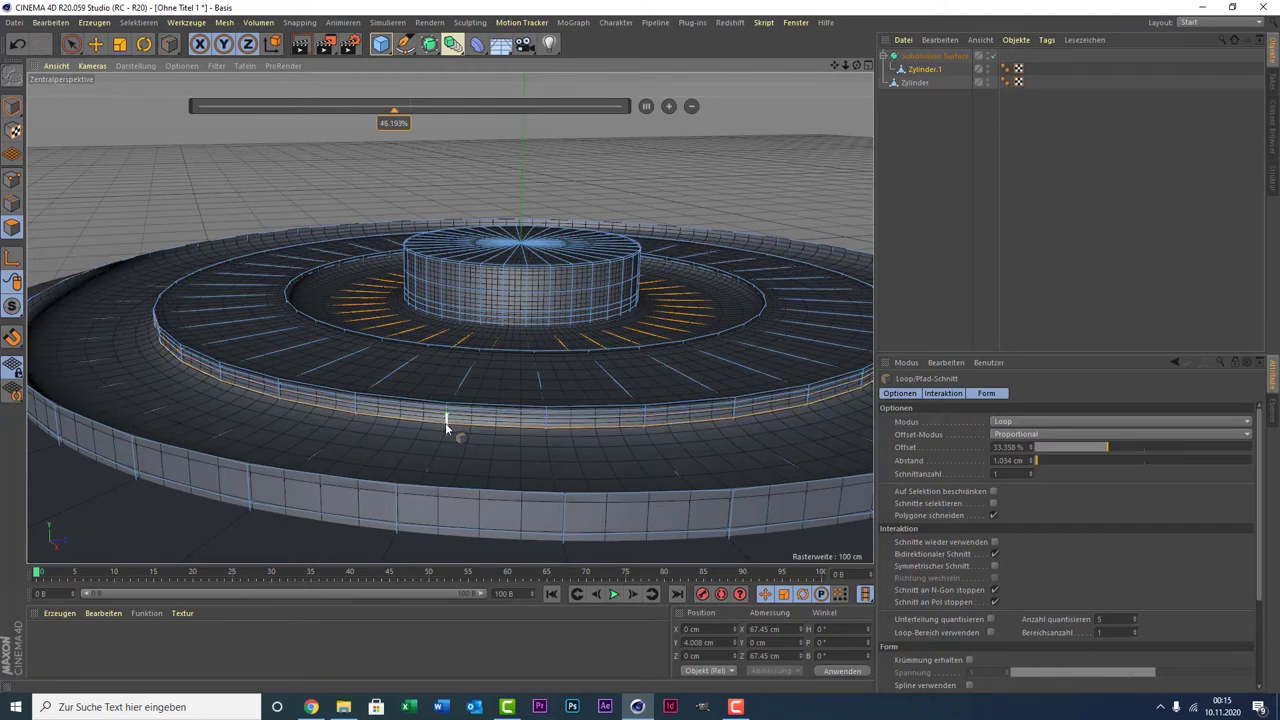
pyautogui.scroll(3, 480, 390)
pyautogui.scroll(2, 502, 362)
pyautogui.scroll(2, 500, 352)
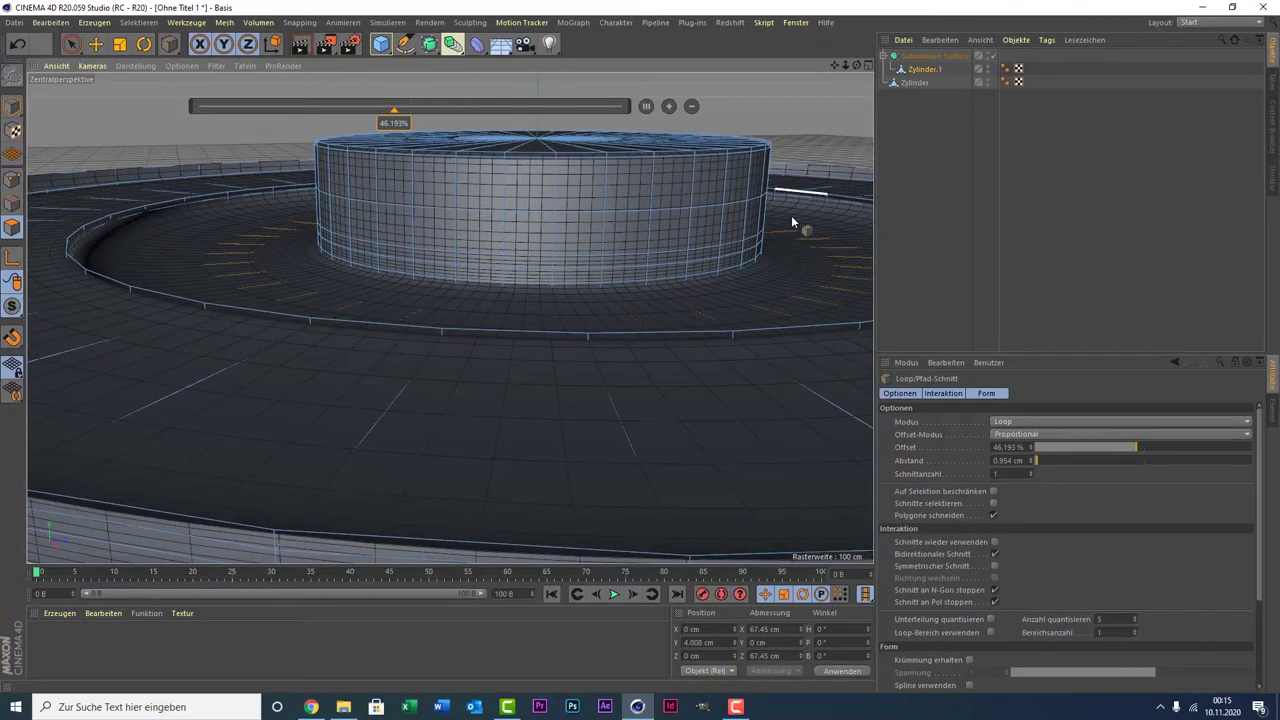
pyautogui.scroll(3, 790, 216)
pyautogui.moveTo(836, 64); pyautogui.dragTo(448, 317)
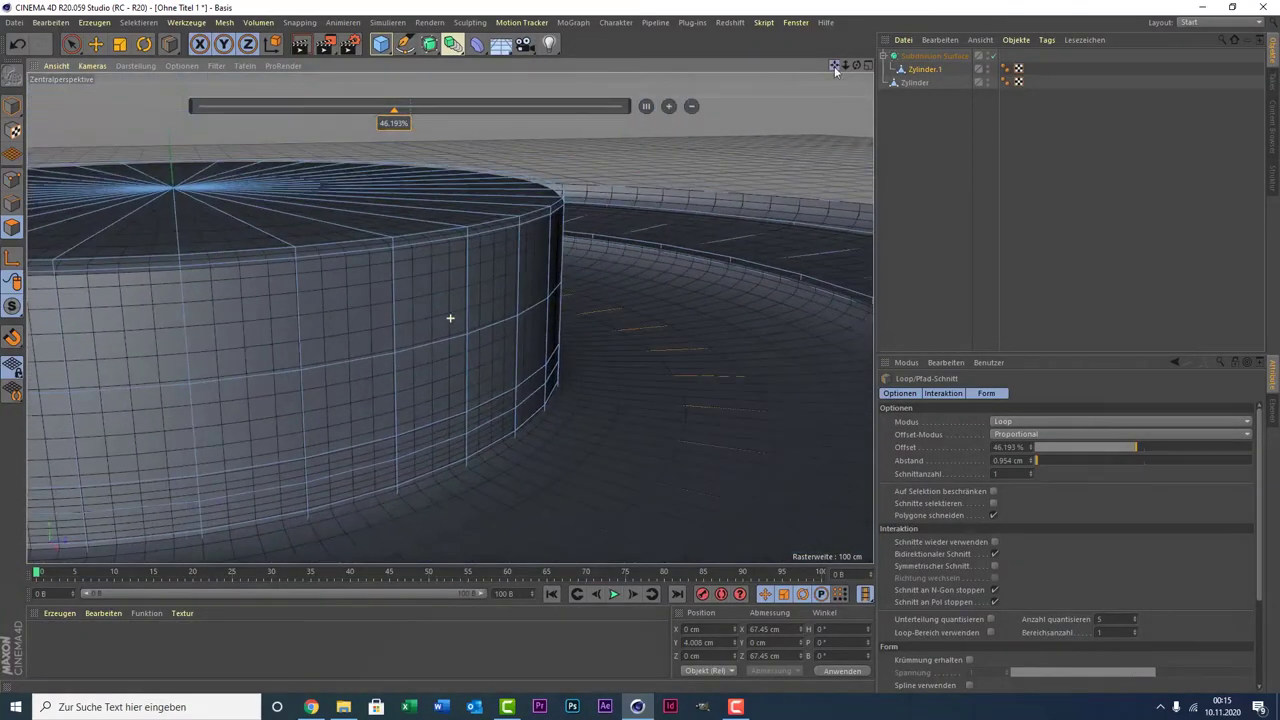
# - Add another edge loop on the disc ring and slide it to about 91.925% offset
pyautogui.click(802, 280)
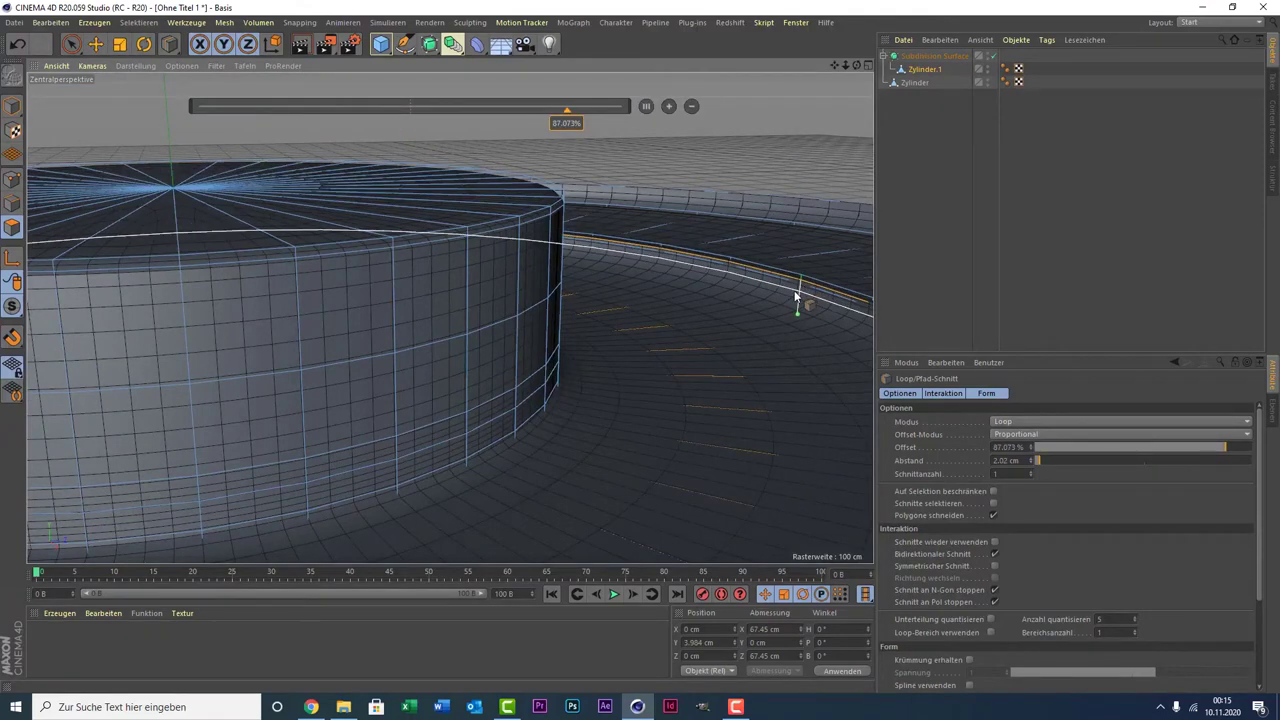
pyautogui.moveTo(802, 288); pyautogui.dragTo(794, 290)
pyautogui.scroll(-3, 760, 335)
pyautogui.scroll(-3, 743, 329)
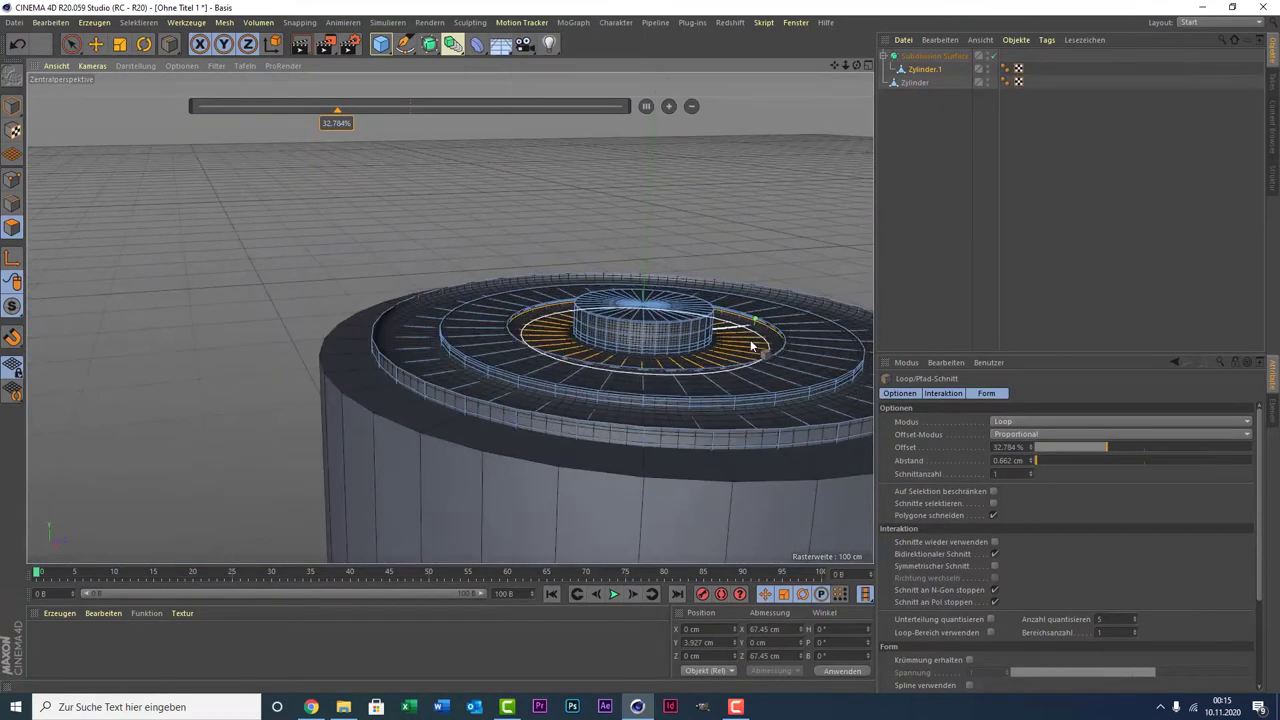
pyautogui.scroll(2, 538, 397)
pyautogui.scroll(3, 523, 389)
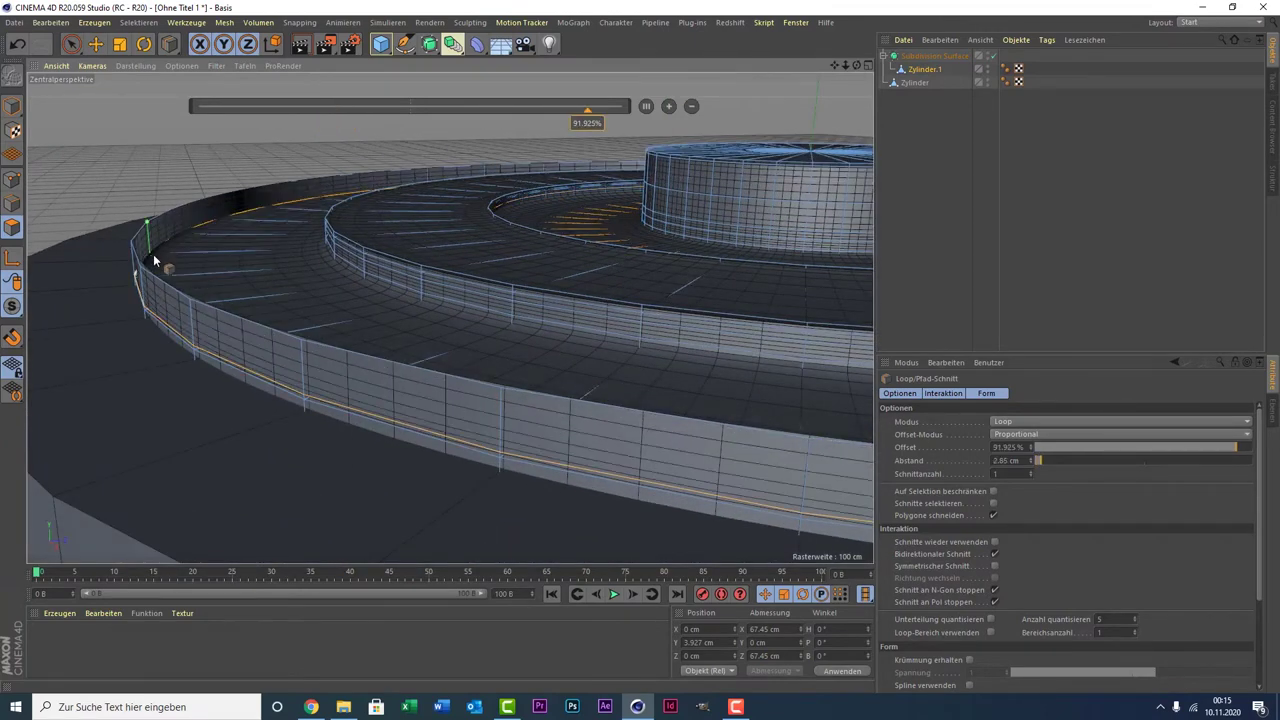
pyautogui.scroll(-1, 160, 257)
pyautogui.scroll(-3, 358, 247)
pyautogui.scroll(-2, 620, 256)
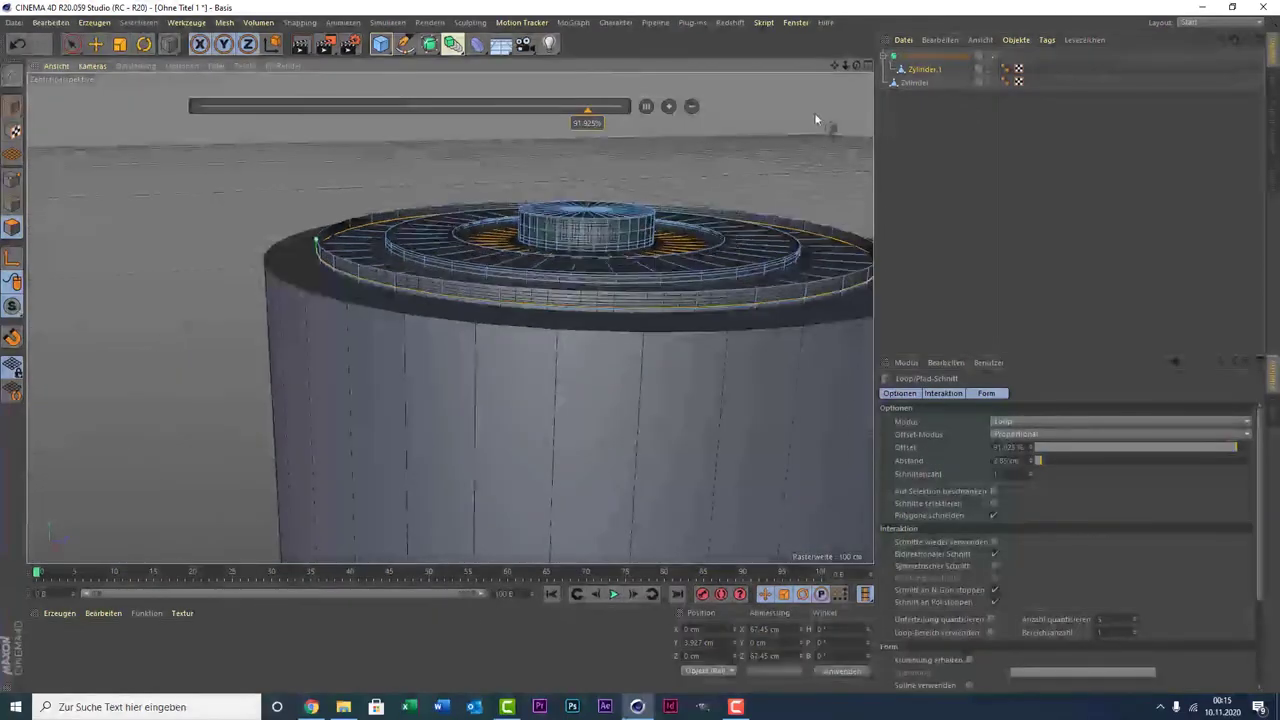
pyautogui.moveTo(834, 61); pyautogui.dragTo(800, 100)
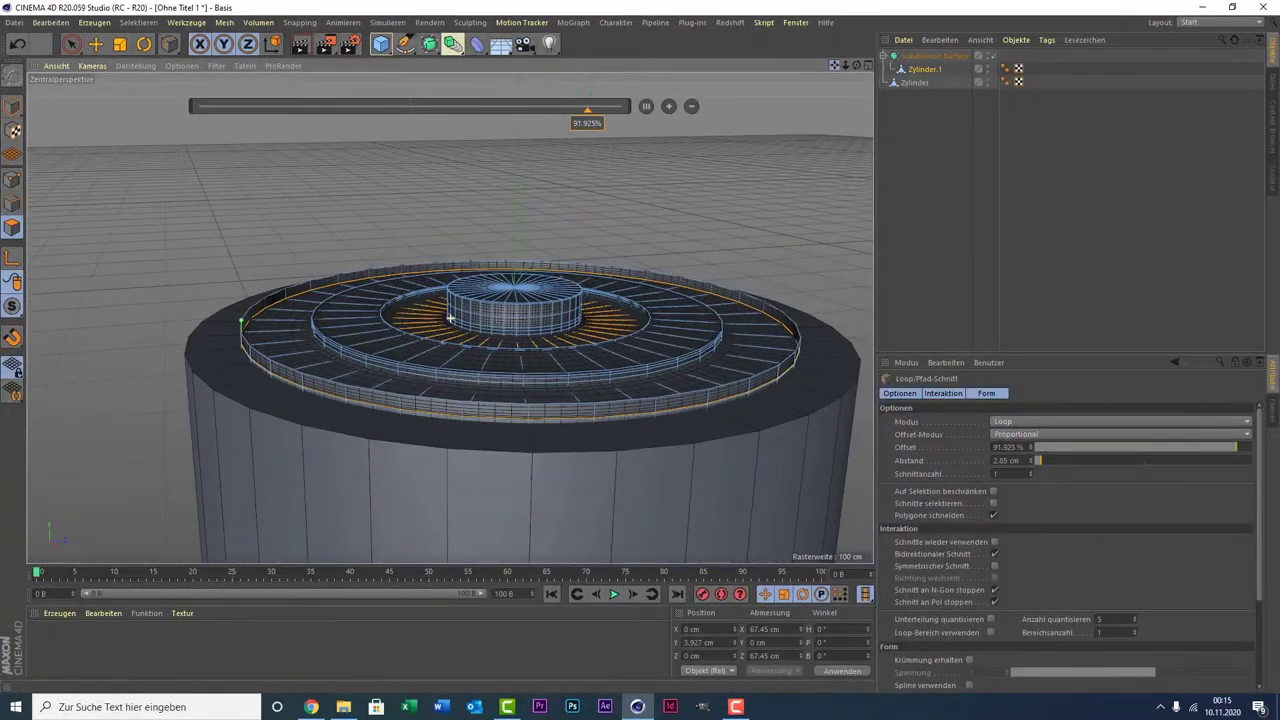
pyautogui.moveTo(863, 67)
pyautogui.mouseDown()
pyautogui.moveTo(449, 318)
pyautogui.moveTo(678, 390)
pyautogui.moveTo(451, 165)
pyautogui.mouseUp()
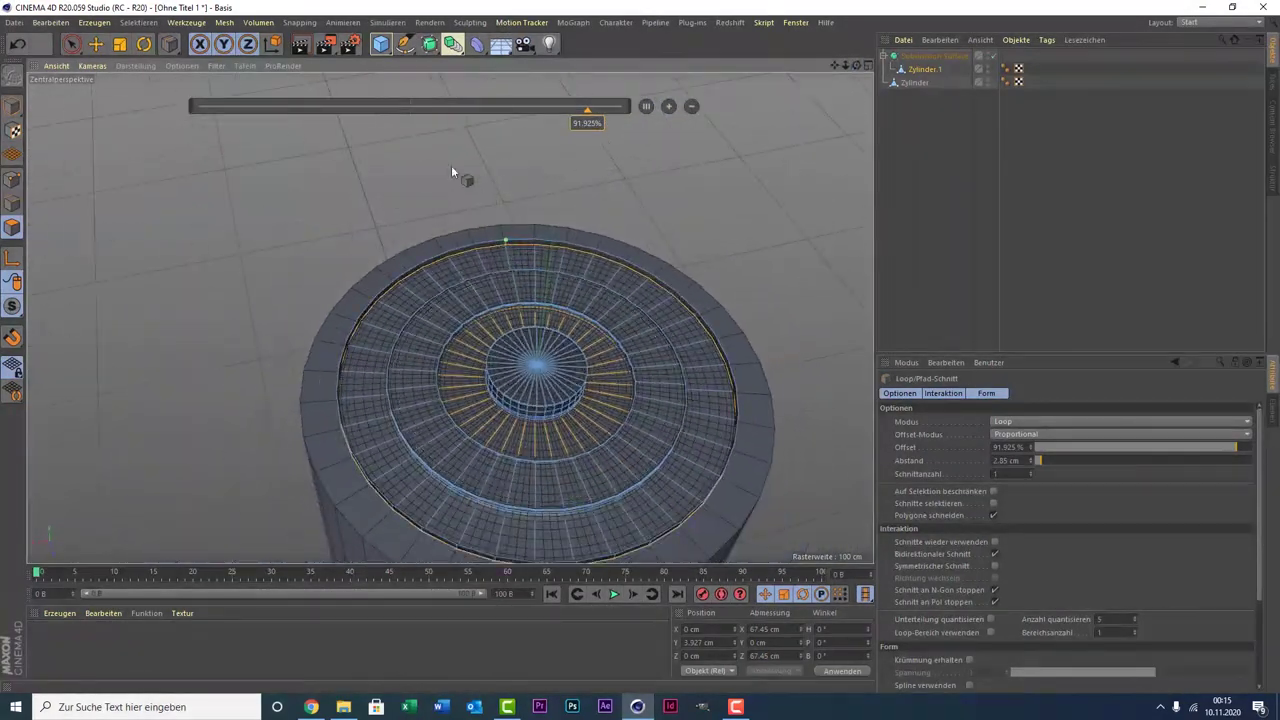
# - Render a quick preview of the smoothed disc, then select the outer cylinder Zylinder
pyautogui.click(303, 45)
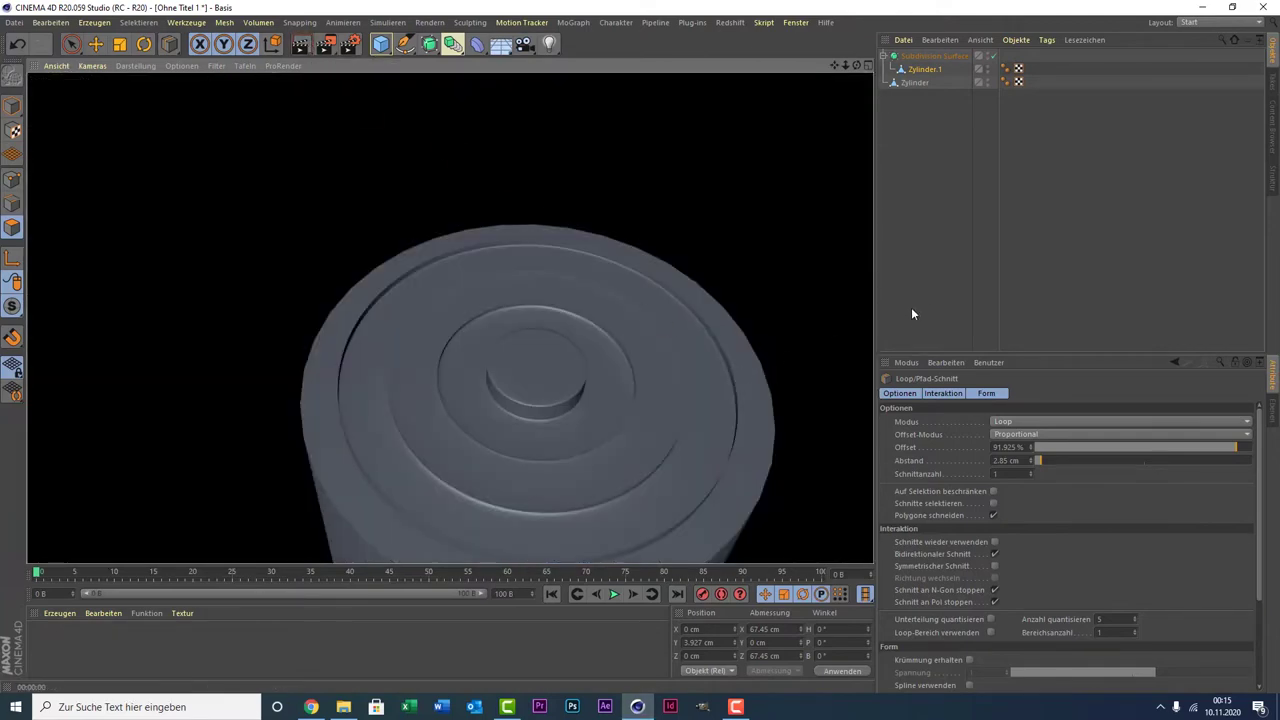
pyautogui.click(1004, 238)
pyautogui.scroll(2, 634, 355)
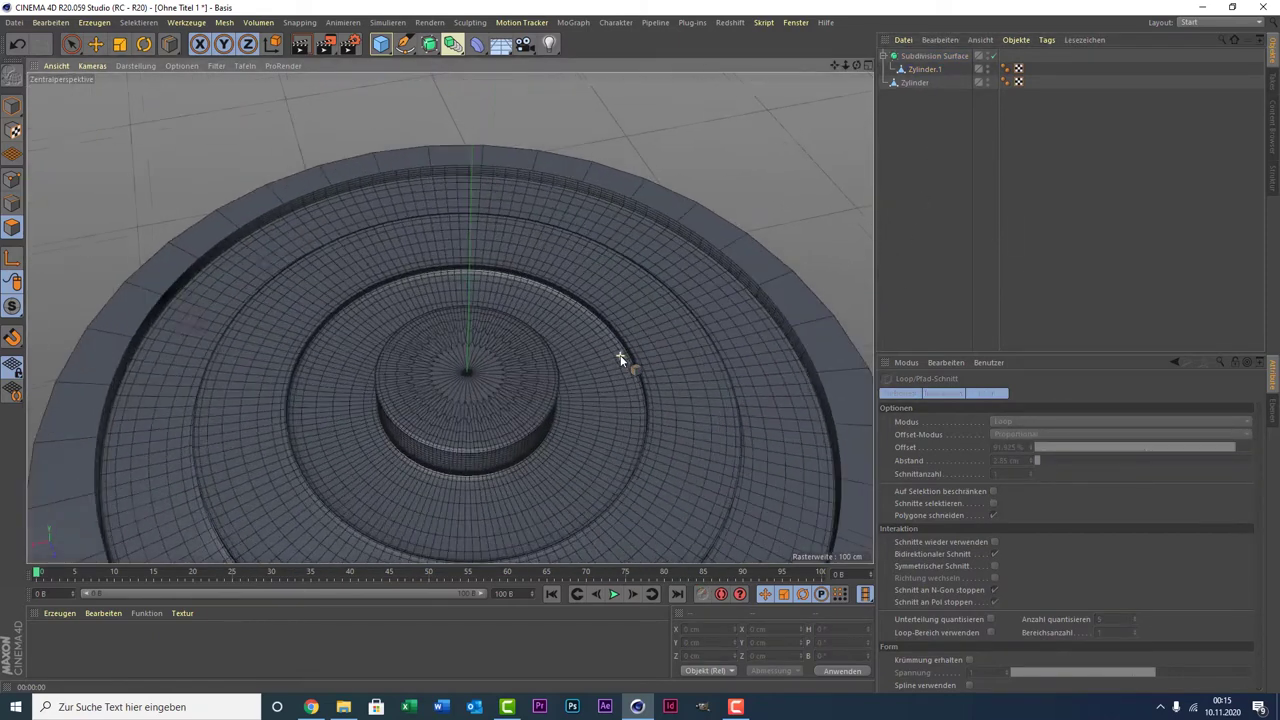
pyautogui.scroll(1, 660, 333)
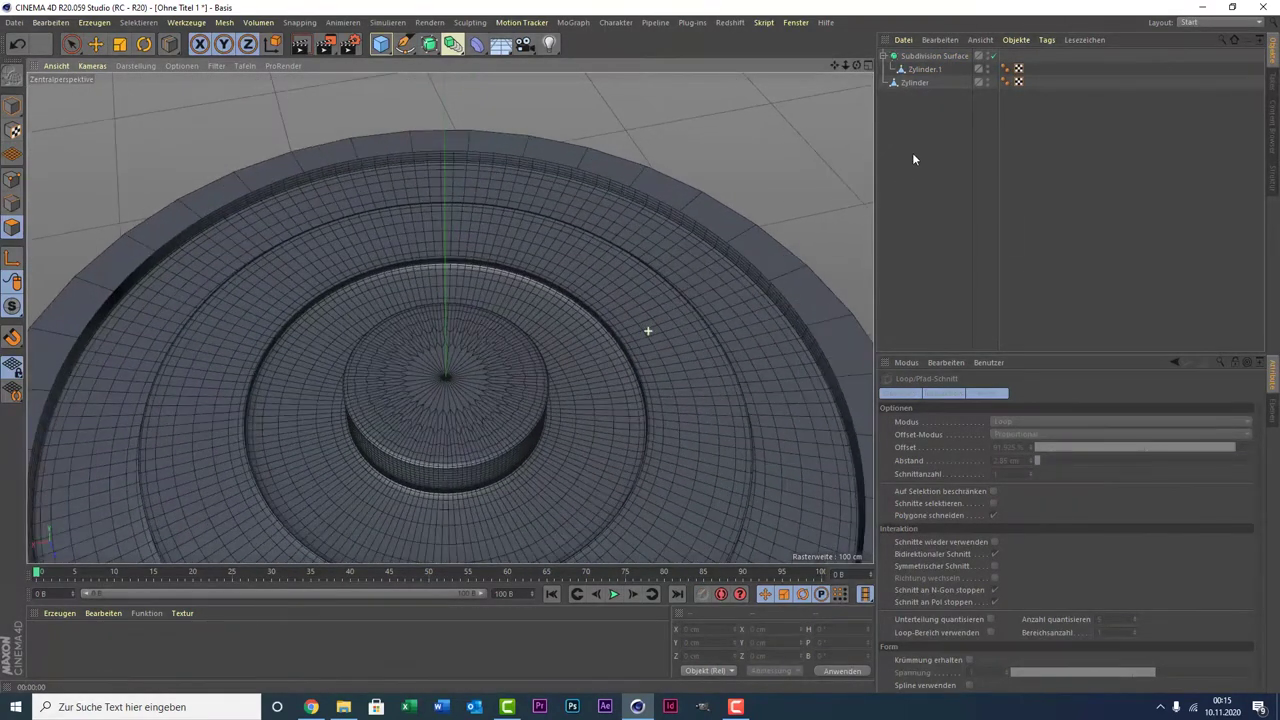
pyautogui.click(903, 82)
pyautogui.scroll(-2, 859, 93)
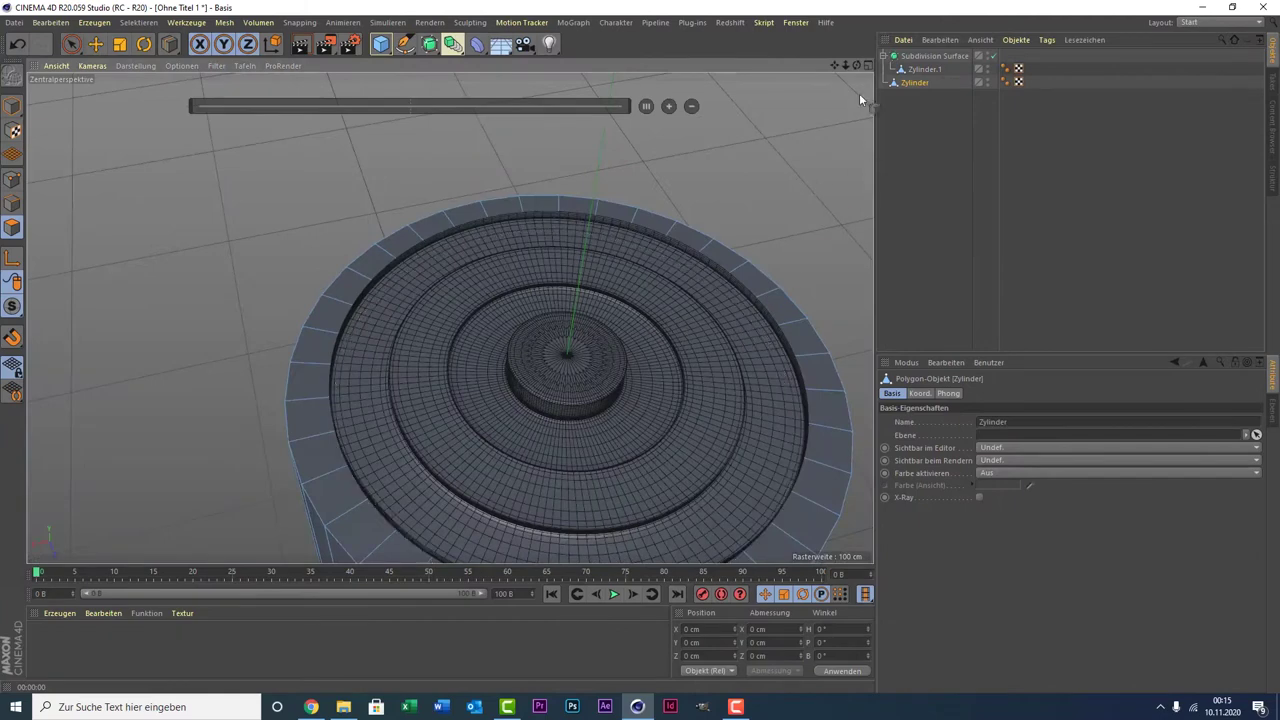
pyautogui.keyDown('alt'); pyautogui.moveTo(560, 400); pyautogui.dragTo(560, 330); pyautogui.keyUp('alt')
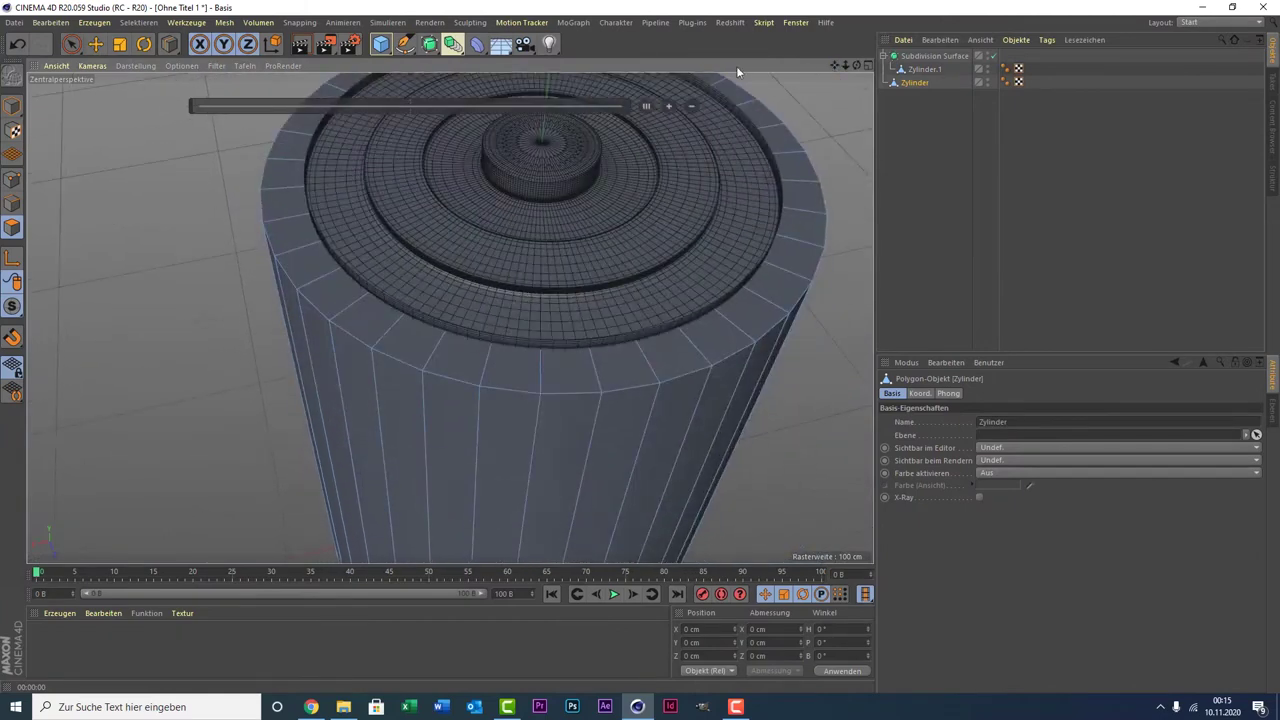
# - Add a Subdivision Surface, parent Zylinder under it, and hide Zylinder.1
pyautogui.click(430, 45)
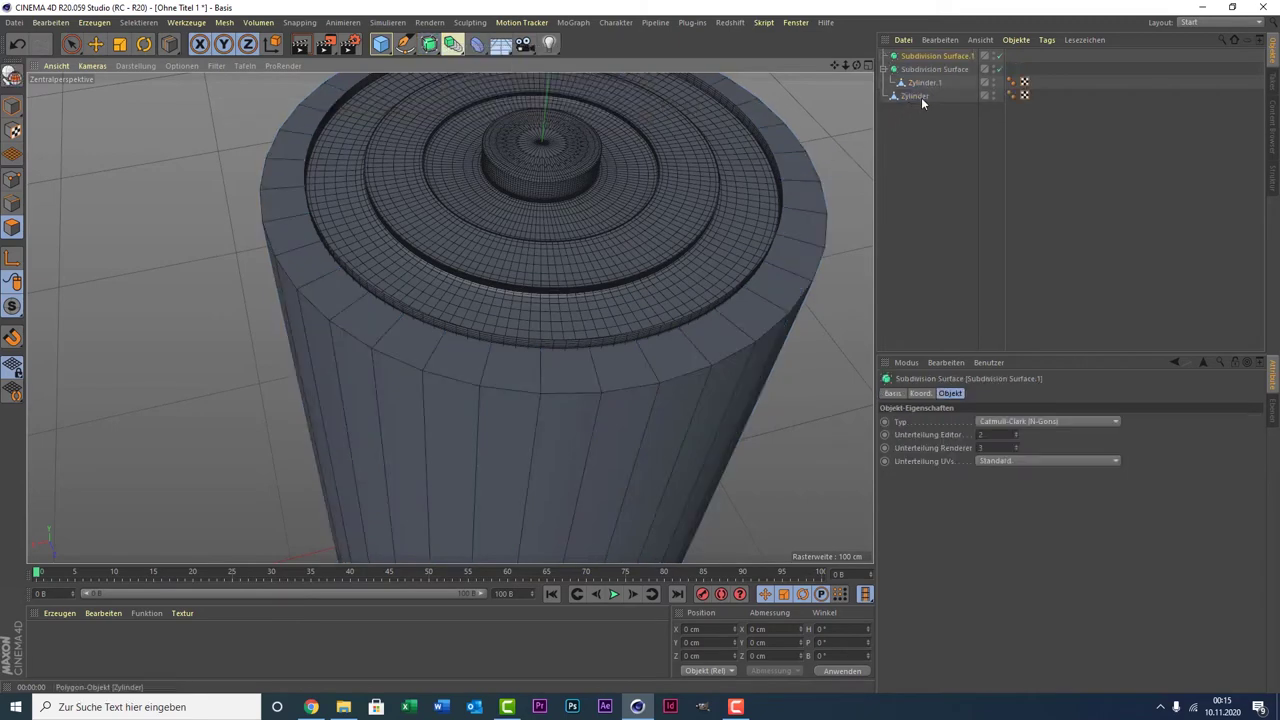
pyautogui.moveTo(921, 96); pyautogui.dragTo(920, 57)
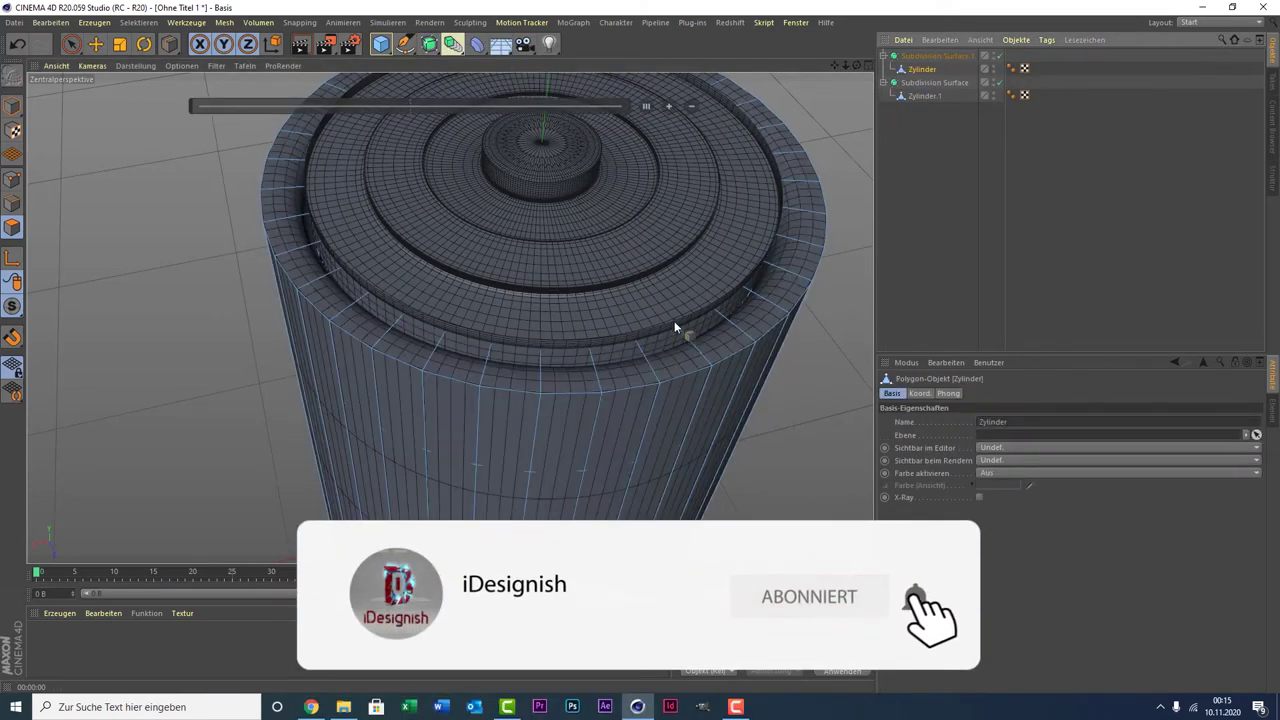
pyautogui.scroll(3, 670, 355)
pyautogui.scroll(3, 637, 379)
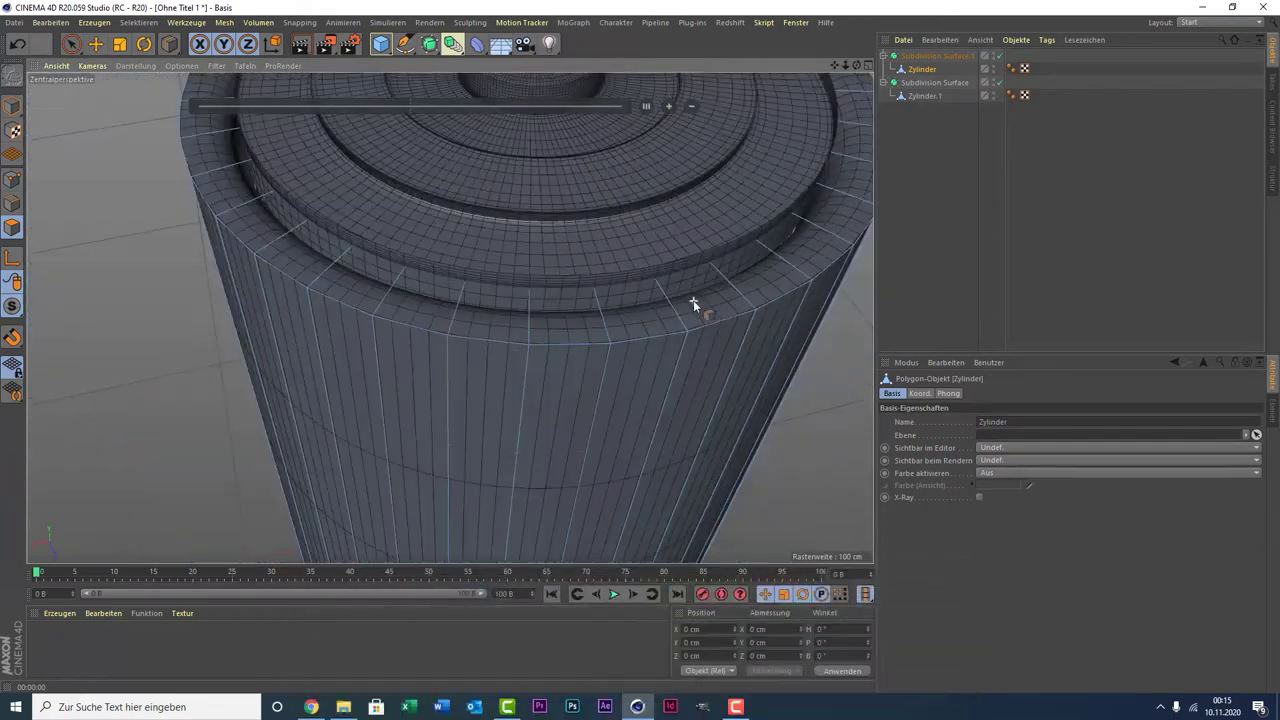
pyautogui.click(993, 94)
# - Add three edge loops inside the tube below the inner rim, sliding one deeper
pyautogui.keyDown('alt'); pyautogui.moveTo(688, 169); pyautogui.dragTo(740, 128); pyautogui.keyUp('alt')
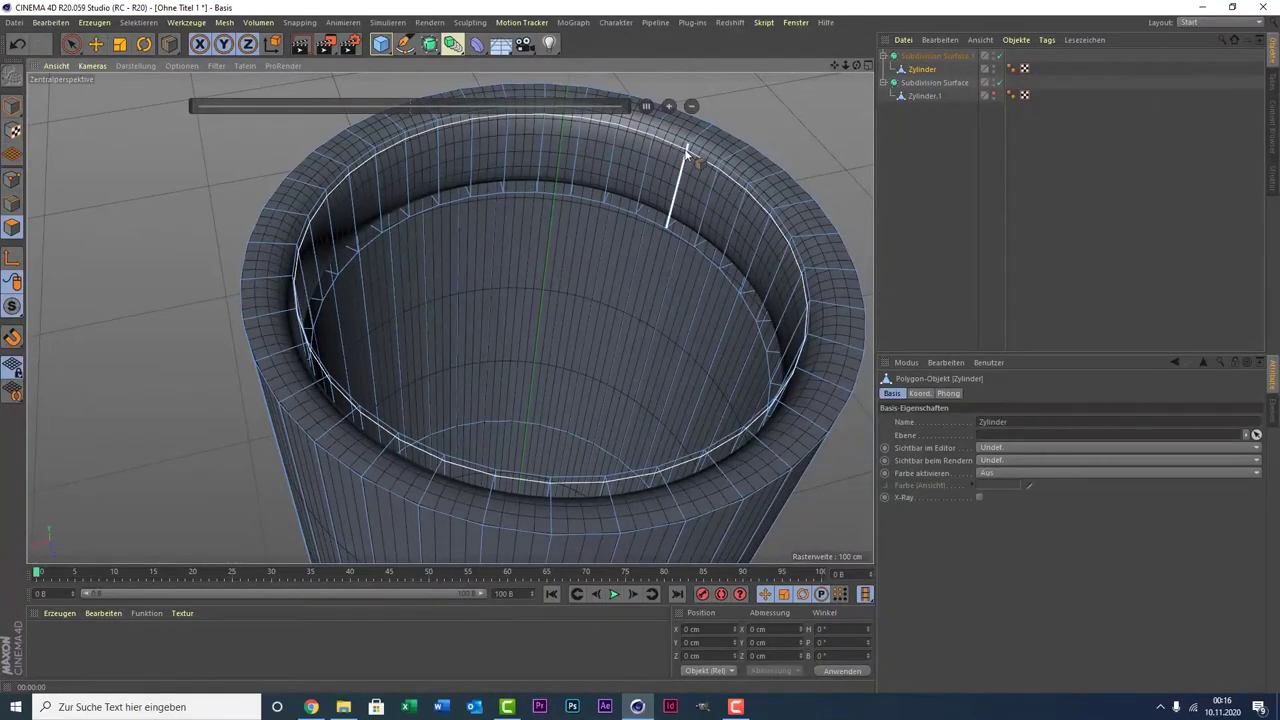
pyautogui.click(696, 152)
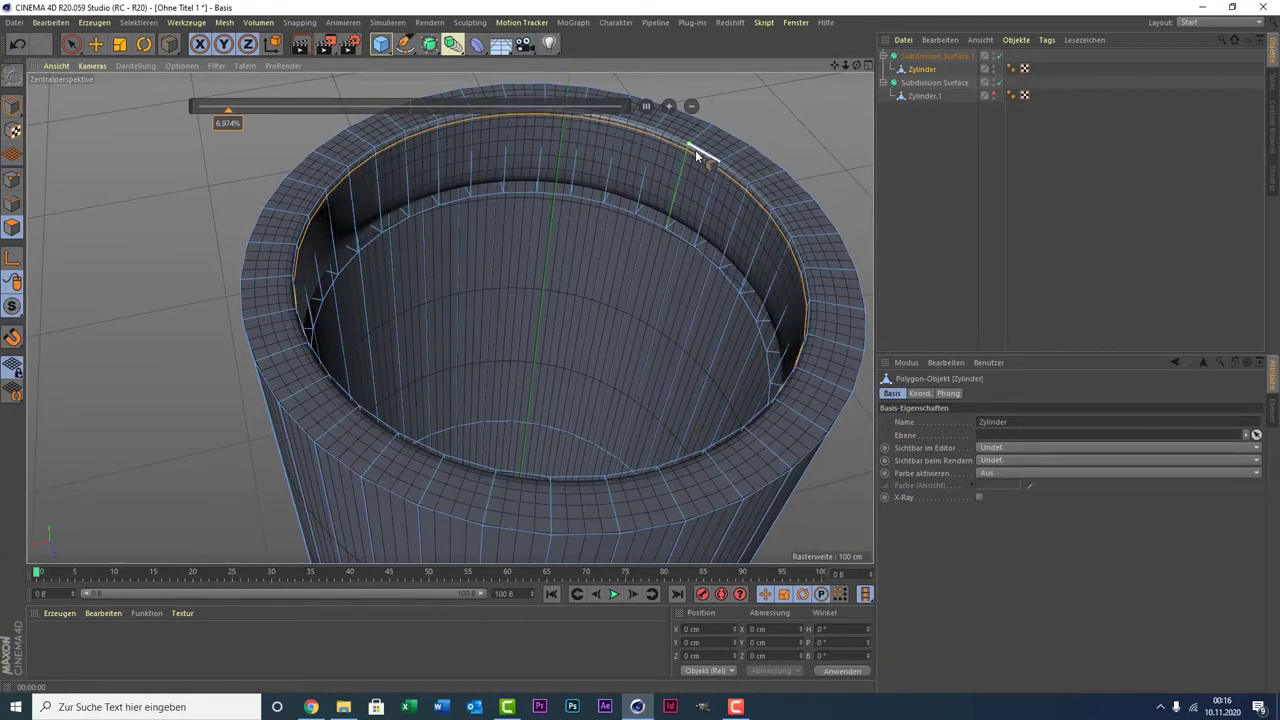
pyautogui.moveTo(685, 153); pyautogui.dragTo(678, 215)
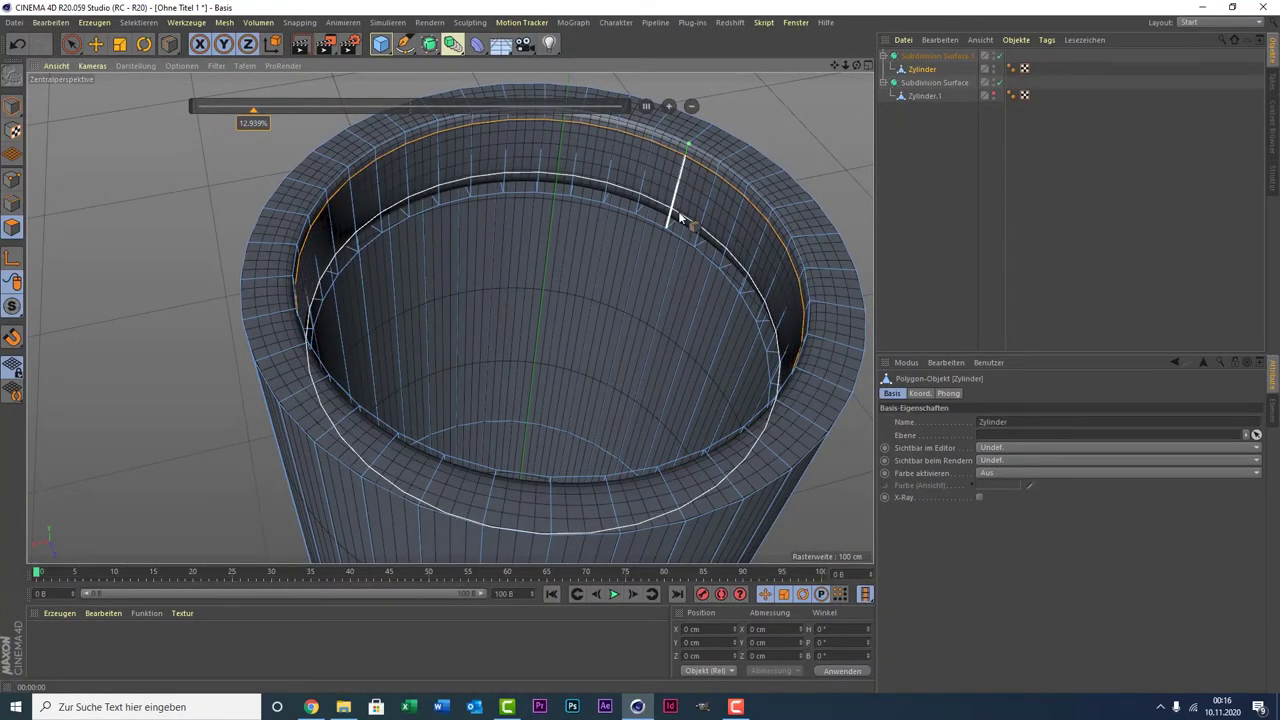
pyautogui.click(686, 150)
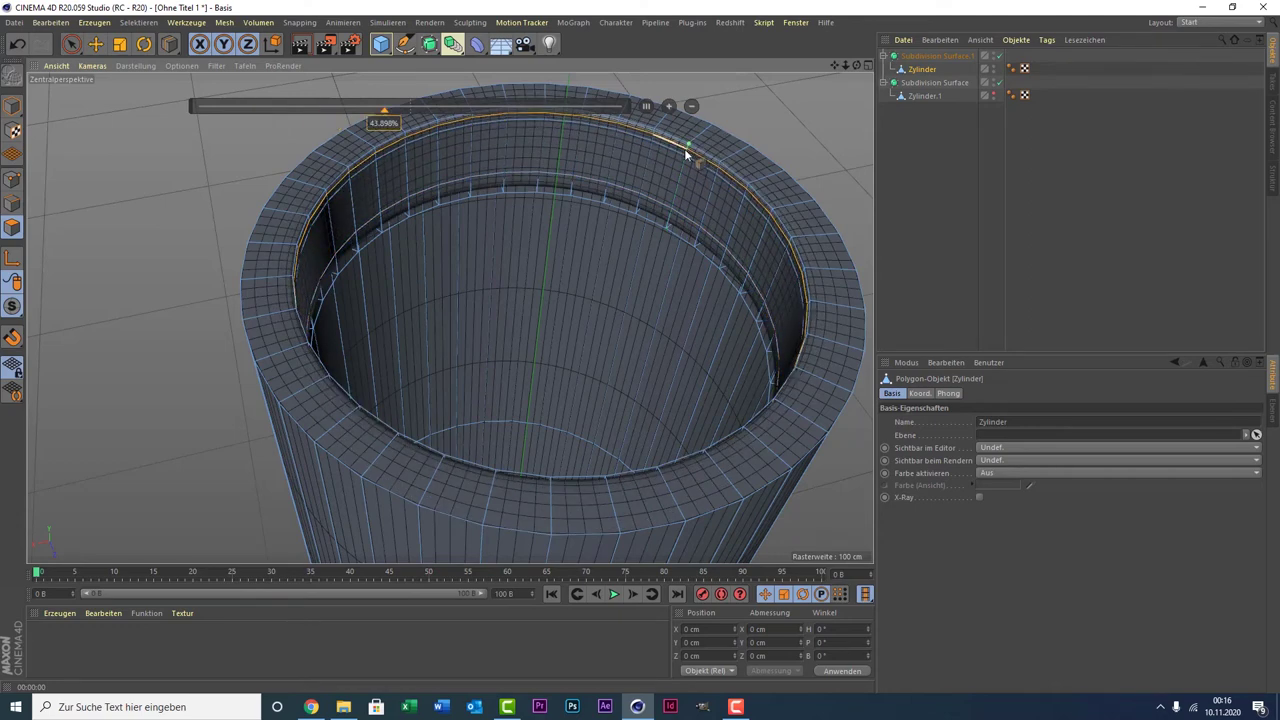
pyautogui.click(670, 221)
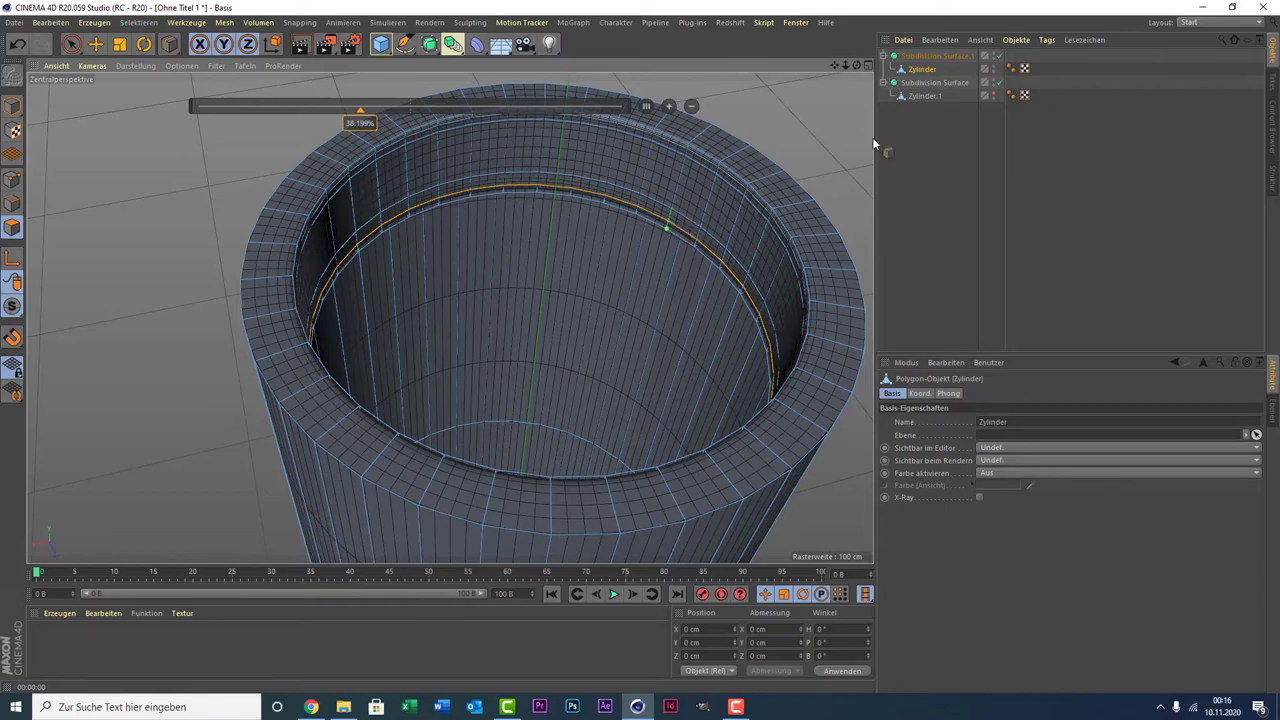
# - Make Zylinder.1 visible in the viewport again
pyautogui.click(989, 96)
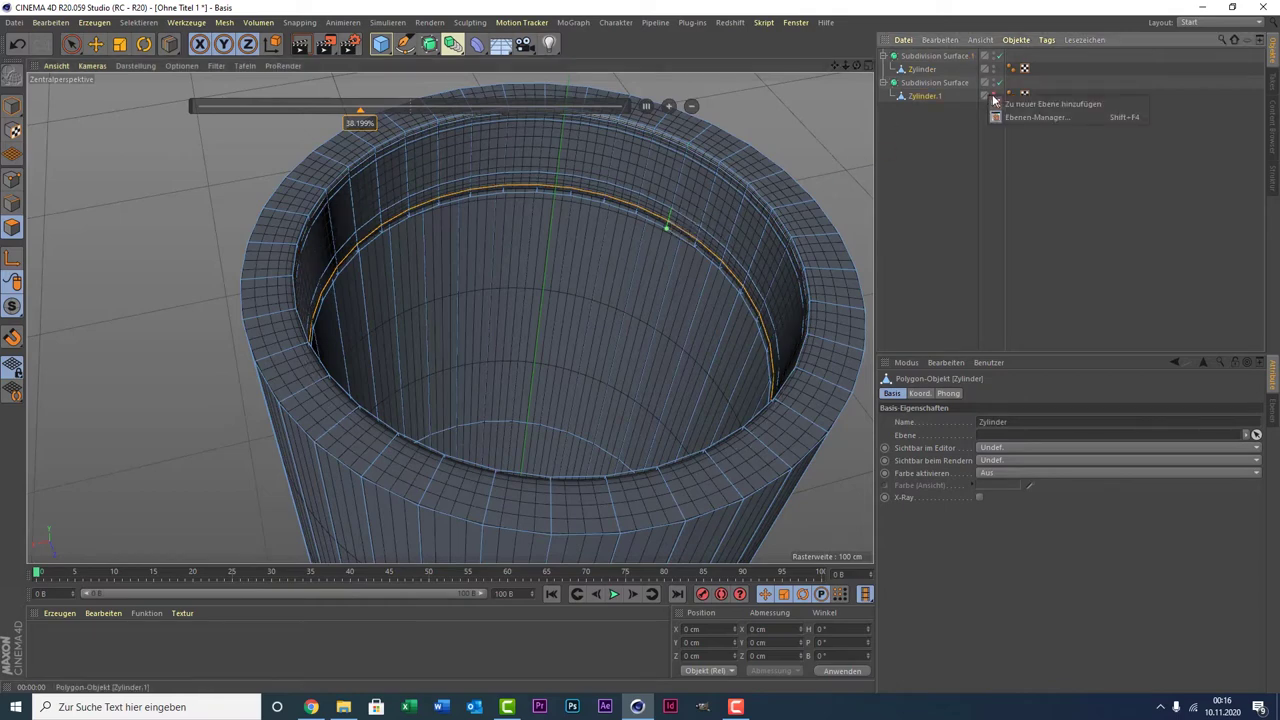
pyautogui.click(992, 94)
pyautogui.click(992, 95)
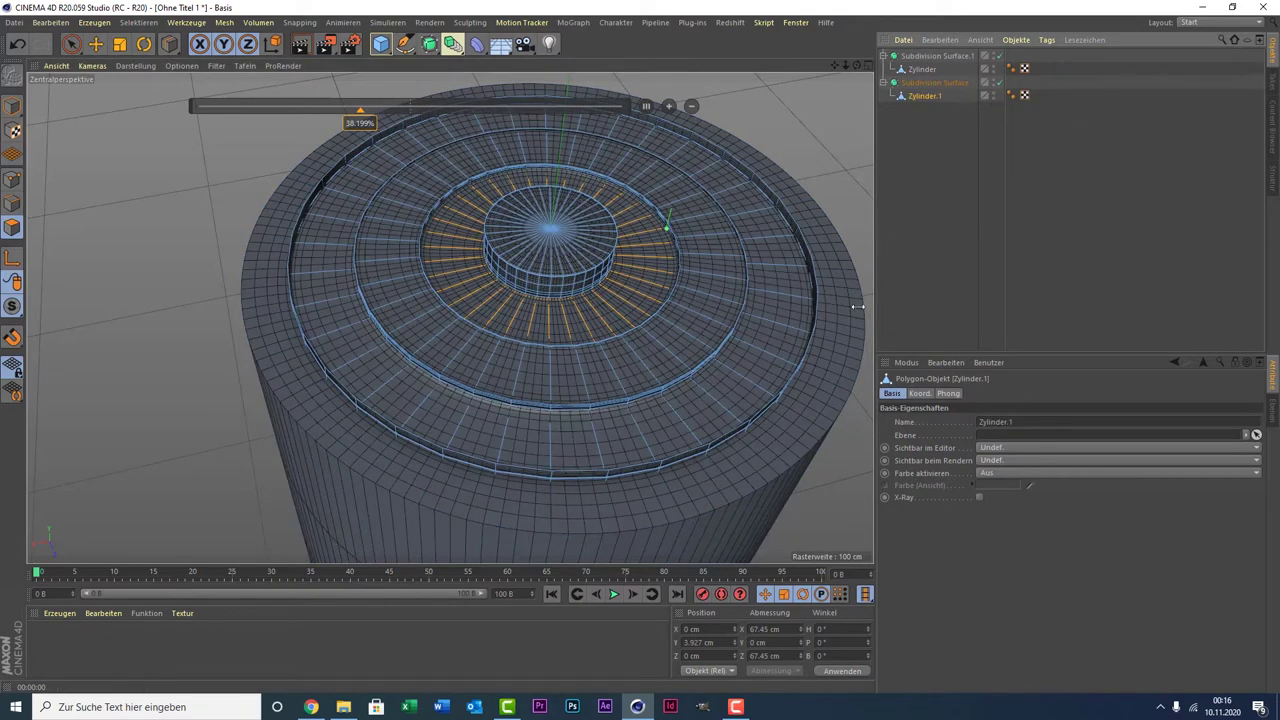
# - Select Zylinder and orbit below the cup until its bottom cap faces the camera
pyautogui.scroll(-2, 786, 292)
pyautogui.scroll(-2, 787, 294)
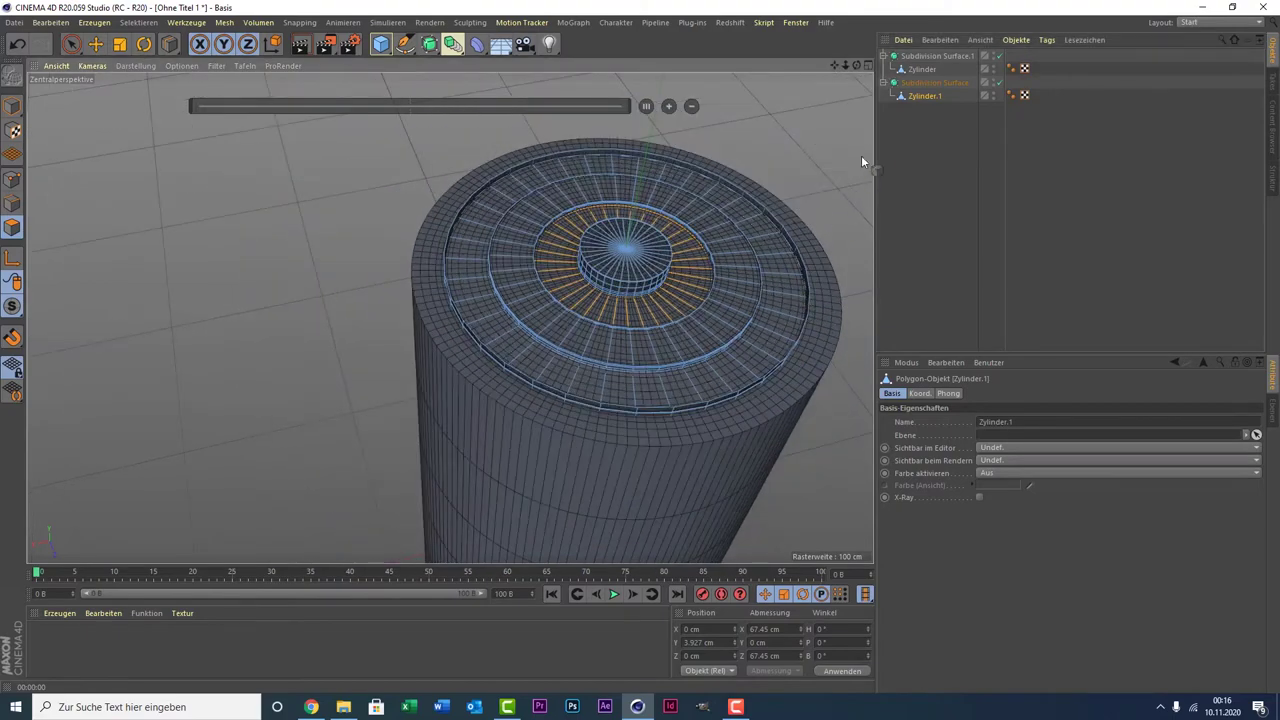
pyautogui.moveTo(856, 65); pyautogui.dragTo(450, 317)
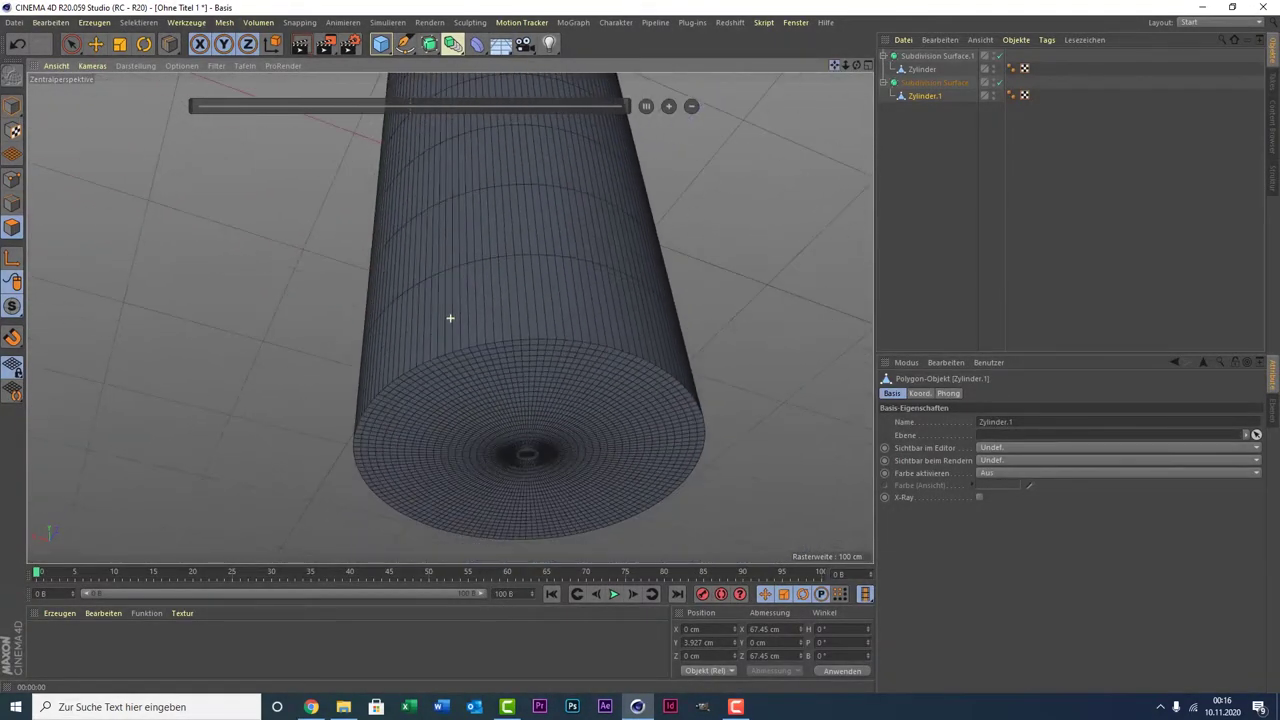
pyautogui.scroll(3, 615, 403)
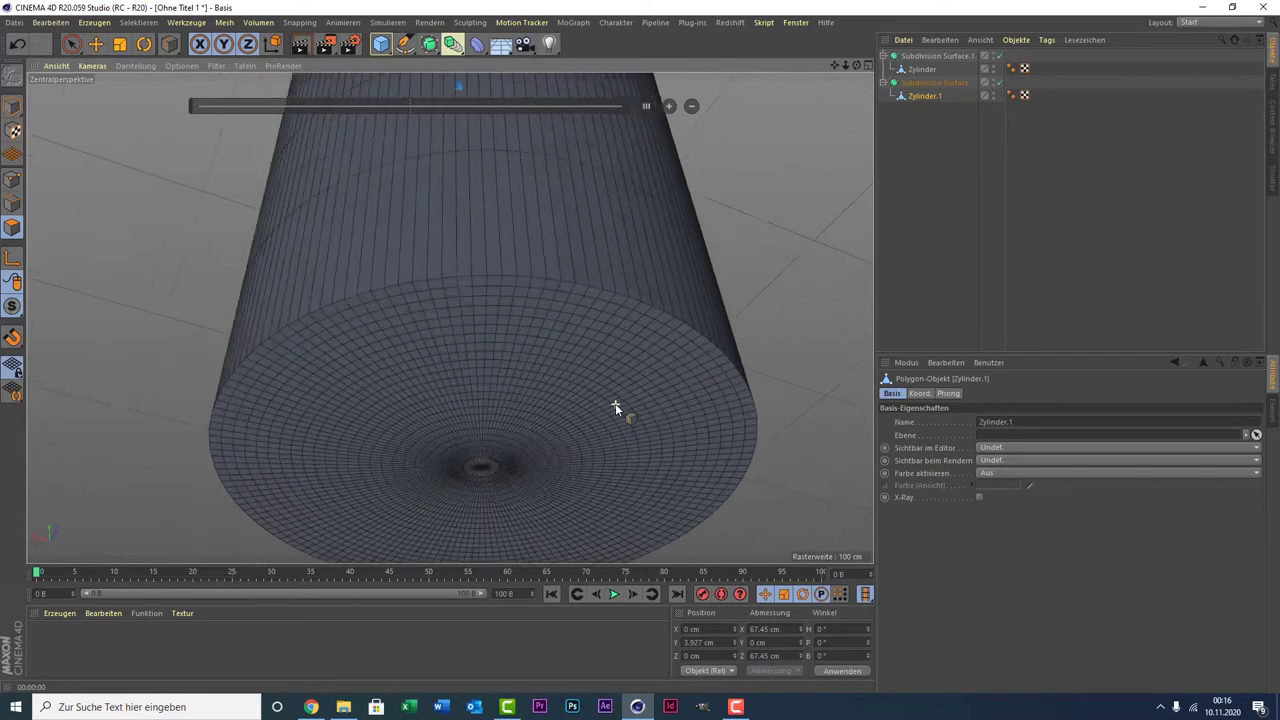
pyautogui.scroll(3, 615, 403)
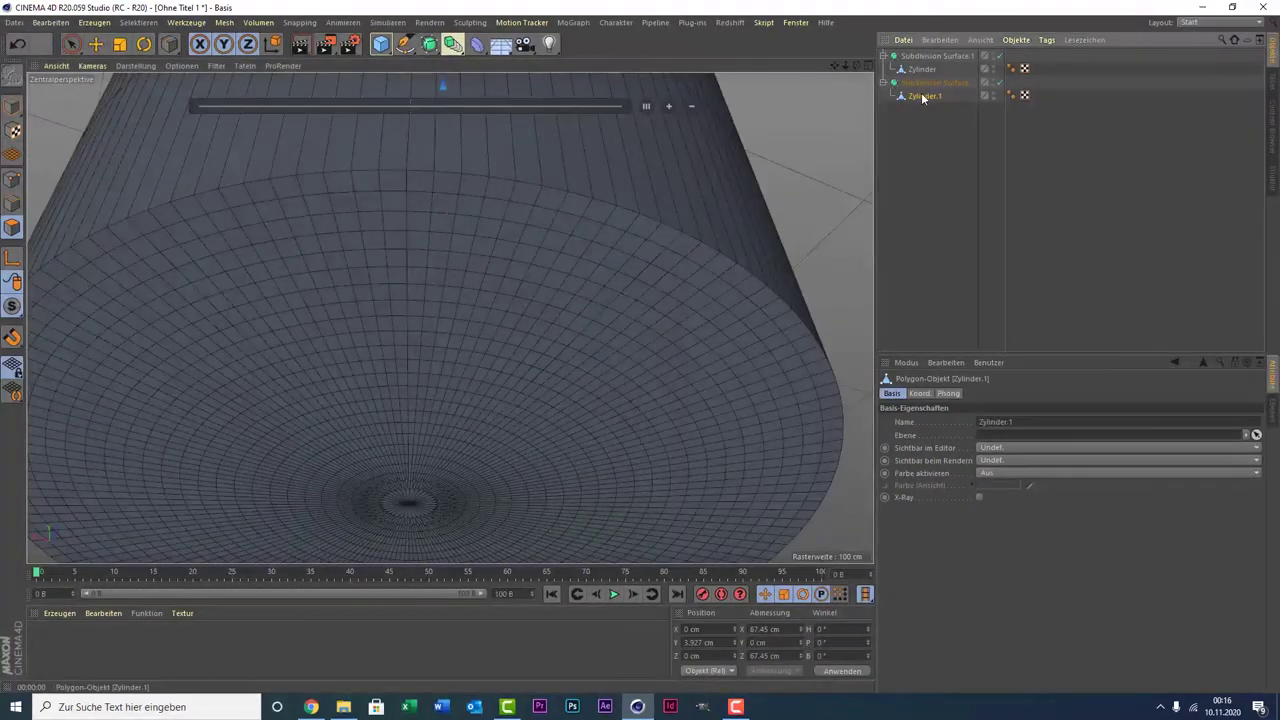
pyautogui.click(922, 66)
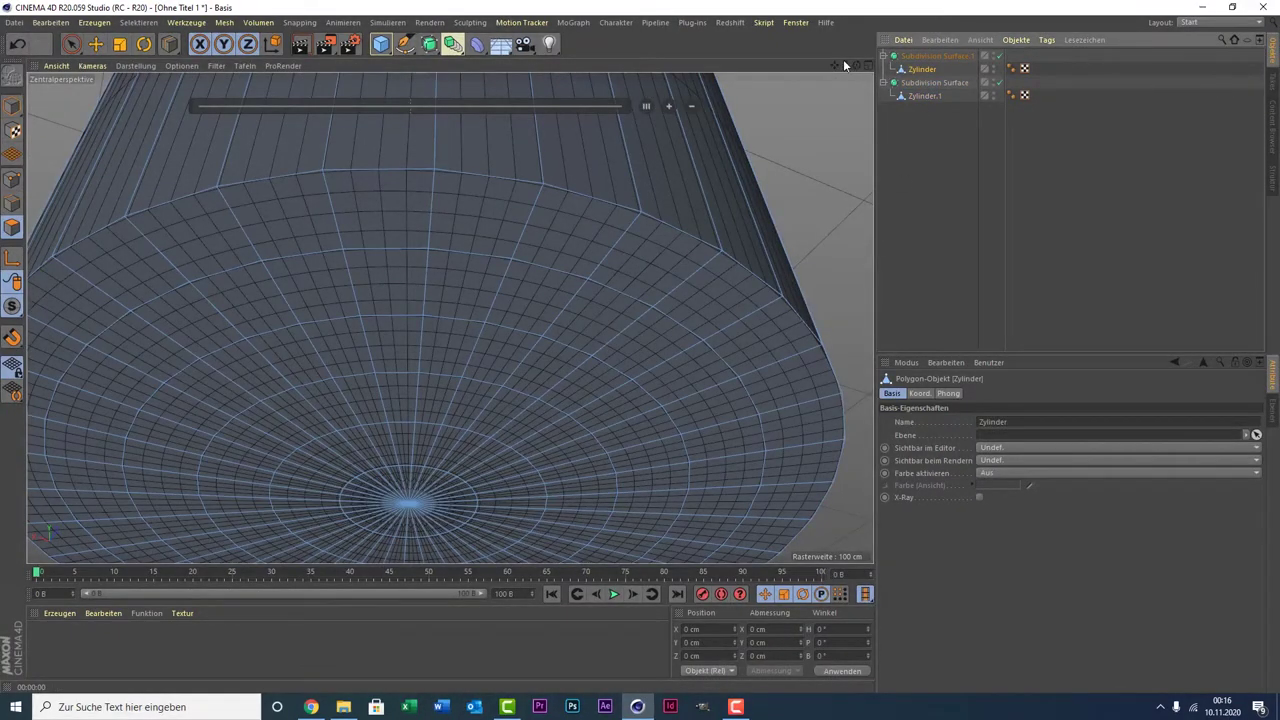
pyautogui.keyDown('alt'); pyautogui.moveTo(449, 317); pyautogui.dragTo(537, 243); pyautogui.keyUp('alt')
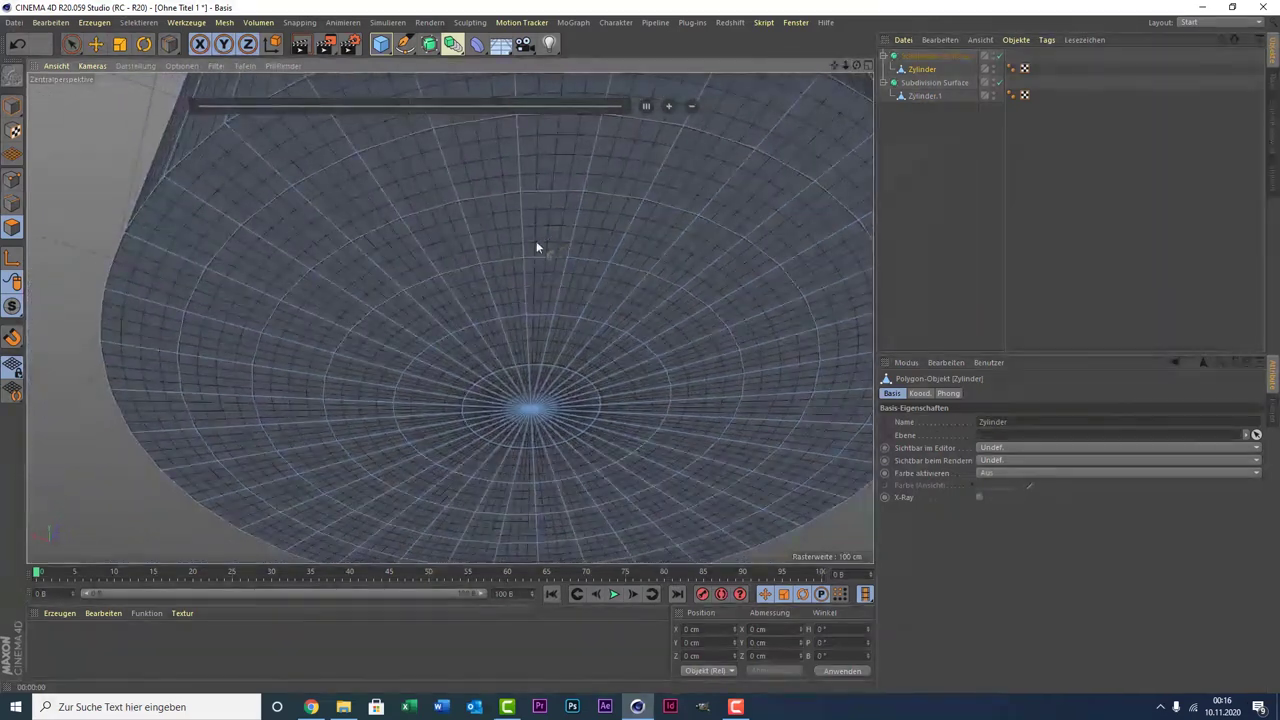
pyautogui.rightClick(272, 198)
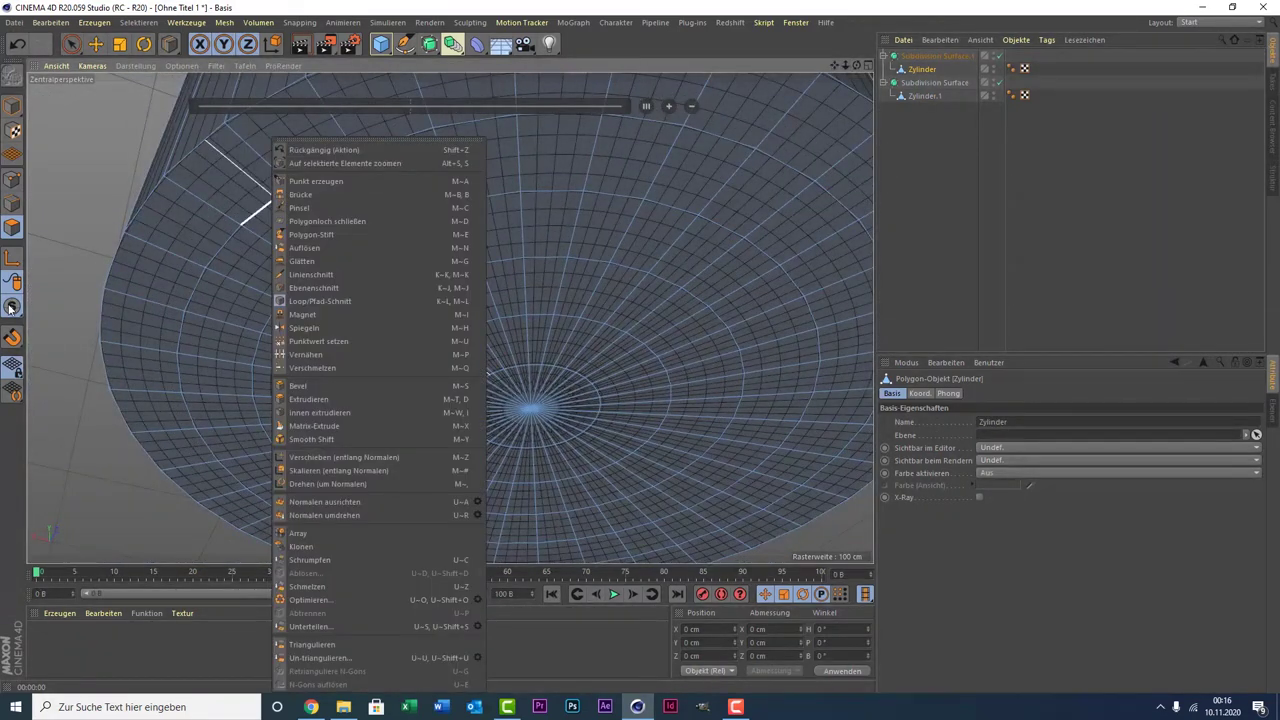
# - Choose a polygon selection method and select the innermost ring of the base
pyautogui.click(72, 44)
pyautogui.click(71, 44)
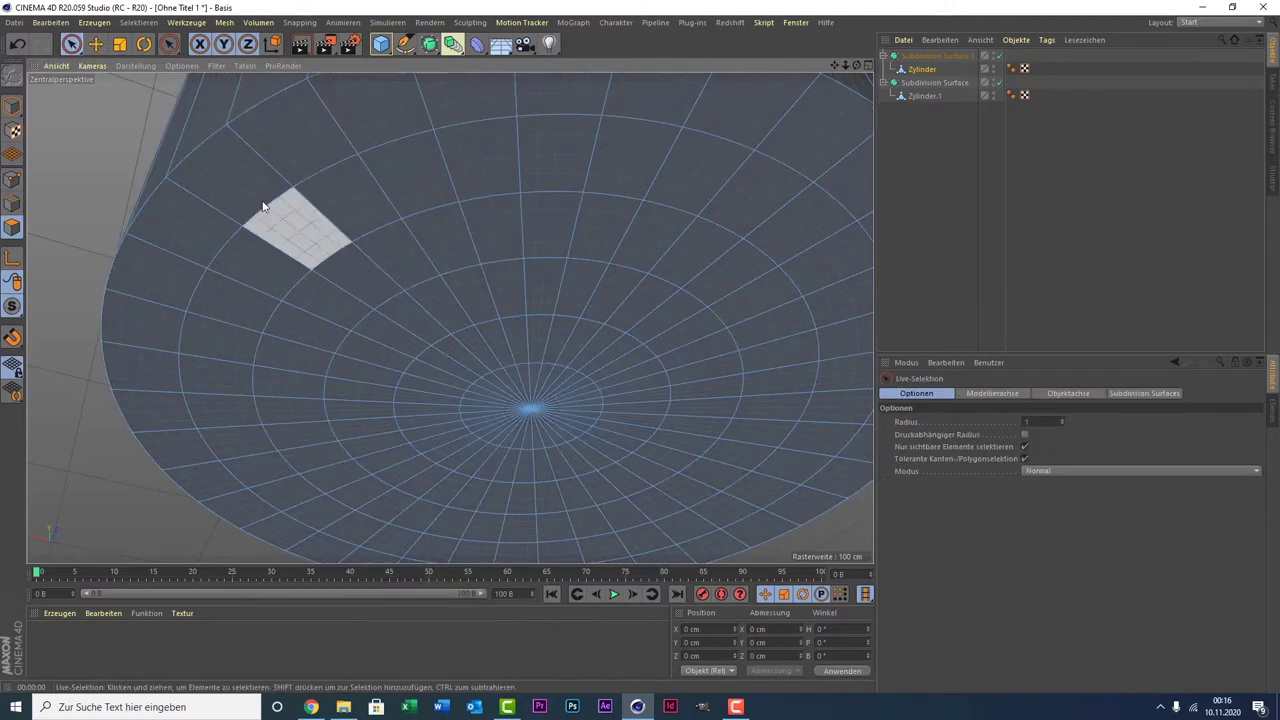
pyautogui.click(138, 22)
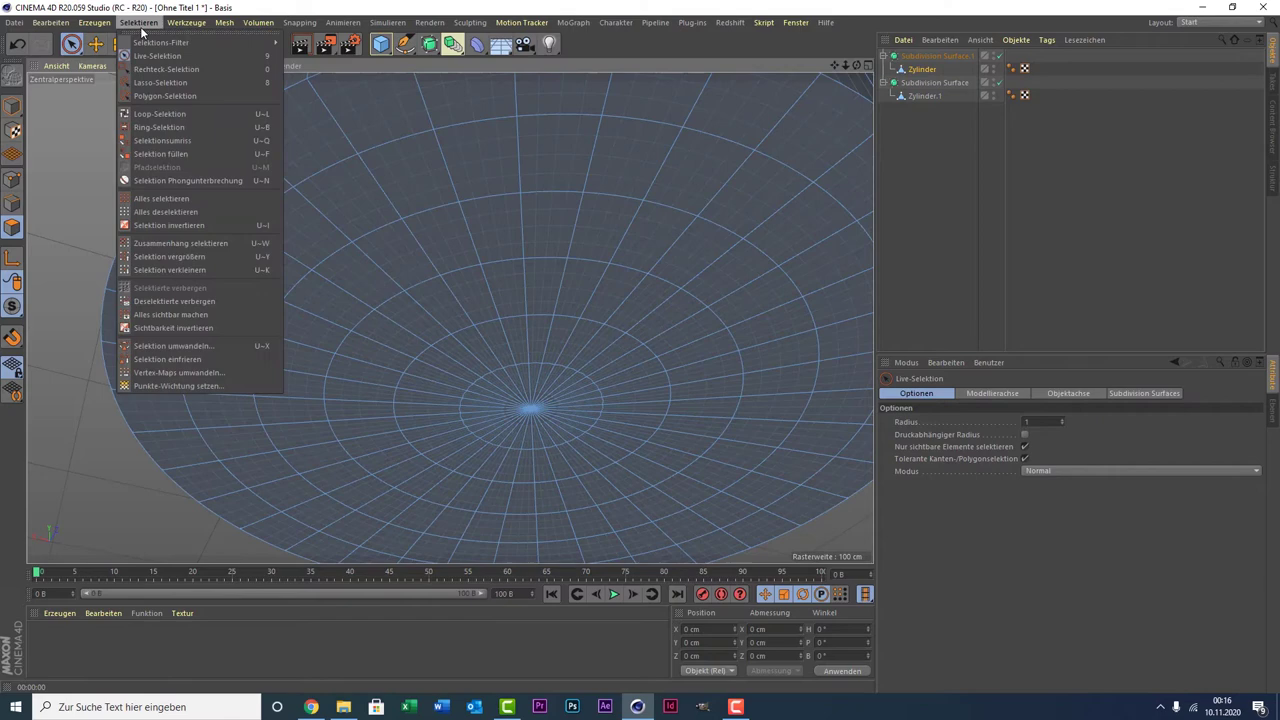
pyautogui.click(166, 115)
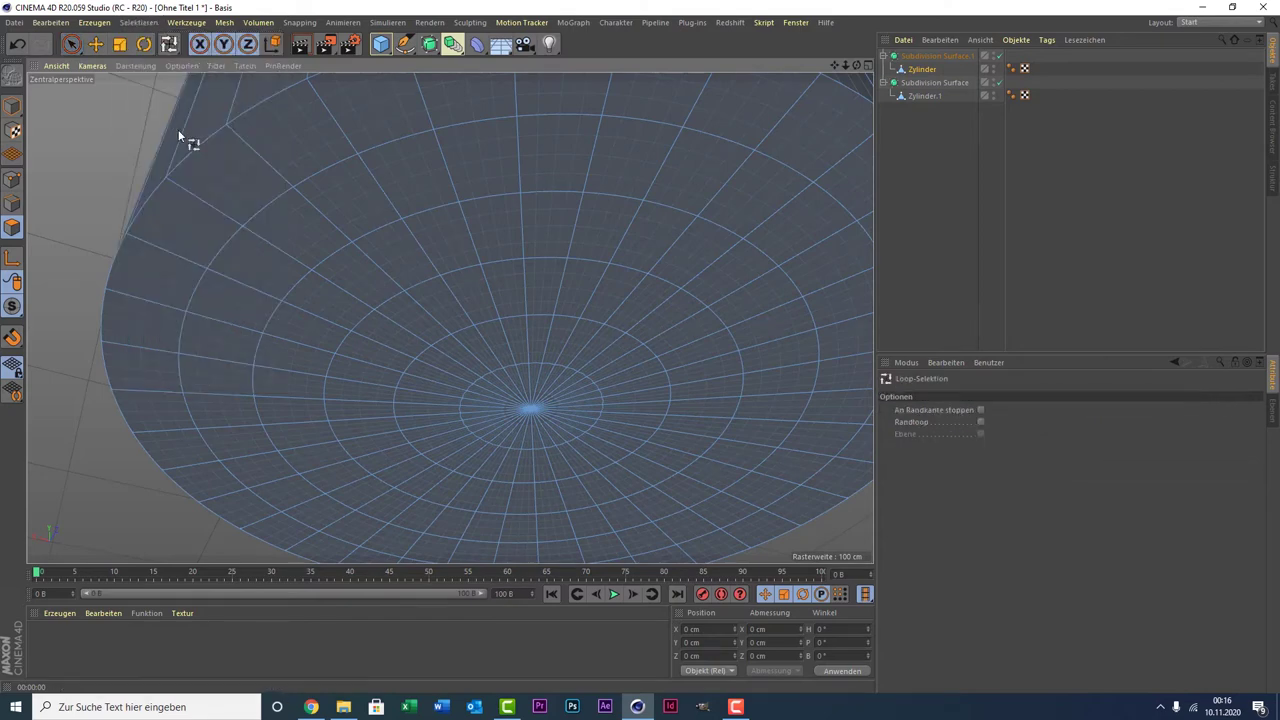
pyautogui.click(585, 385)
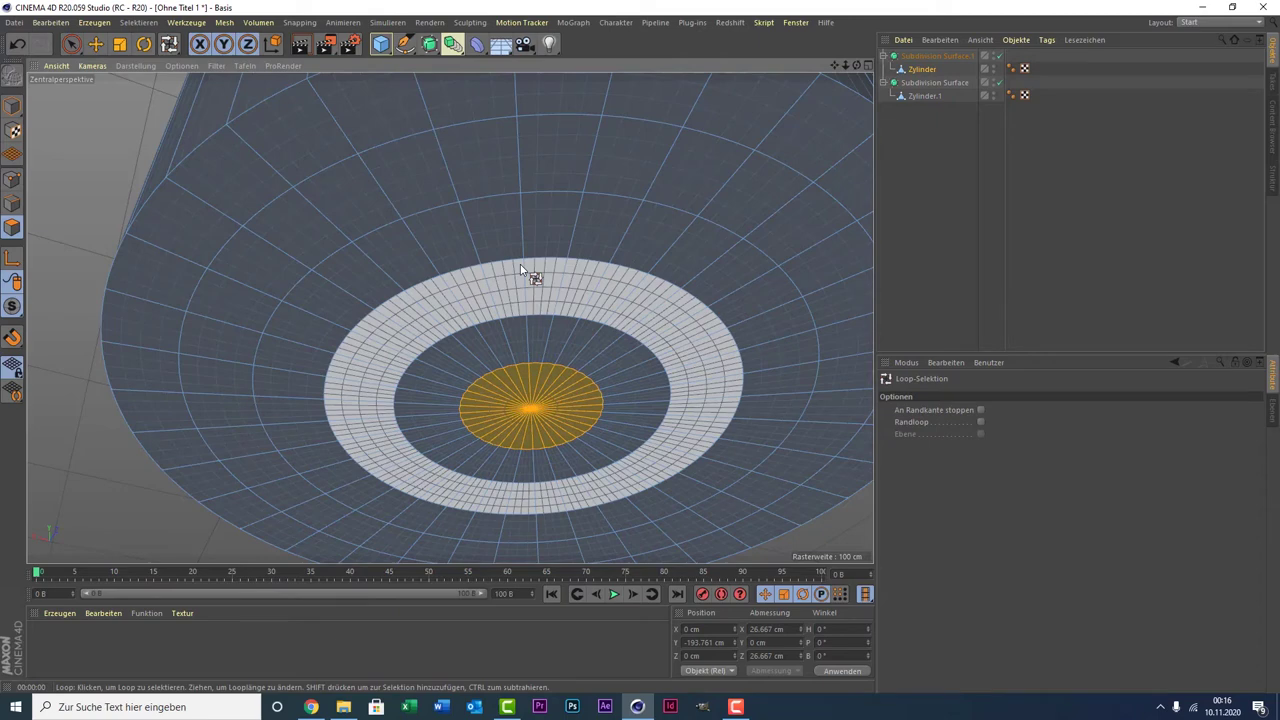
# - Add the middle and outer cap rings to the selection and start Innen extrudieren
pyautogui.rightClick(520, 268)
pyautogui.click(522, 272)
pyautogui.keyDown('shift'); pyautogui.click(520, 268); pyautogui.keyUp('shift')
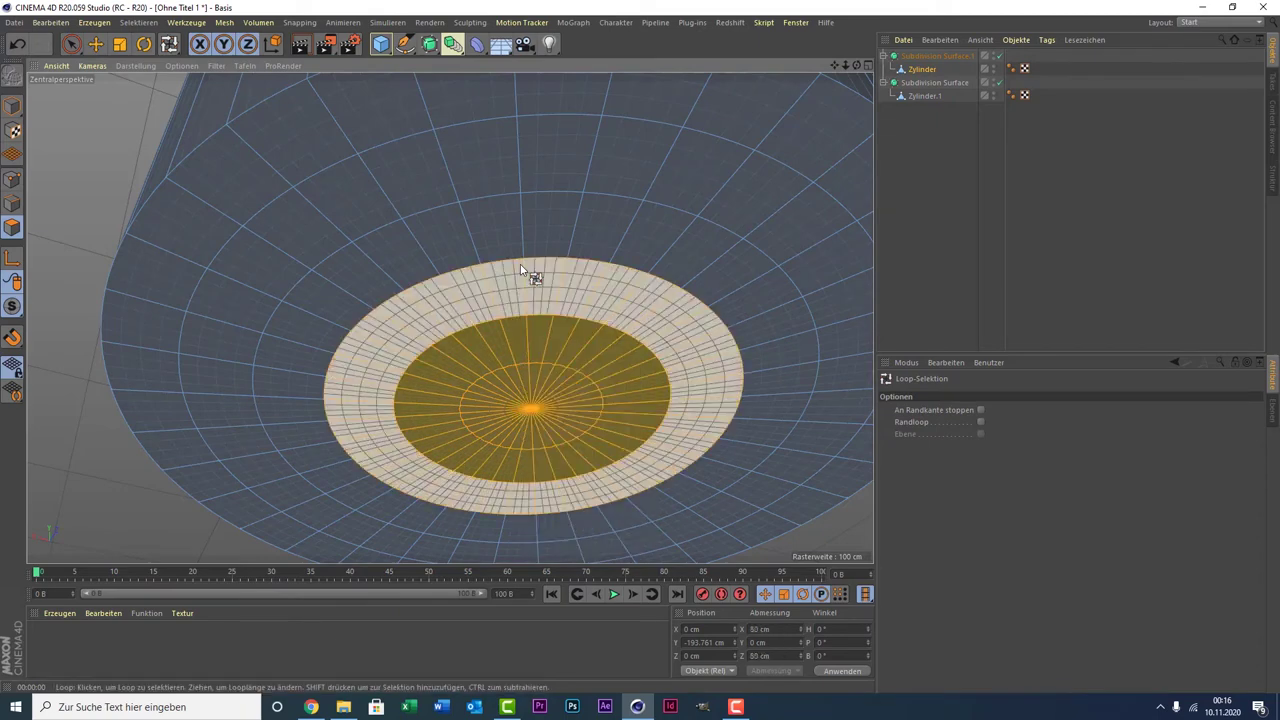
pyautogui.rightClick(520, 268)
pyautogui.keyDown('shift'); pyautogui.click(520, 268); pyautogui.keyUp('shift')
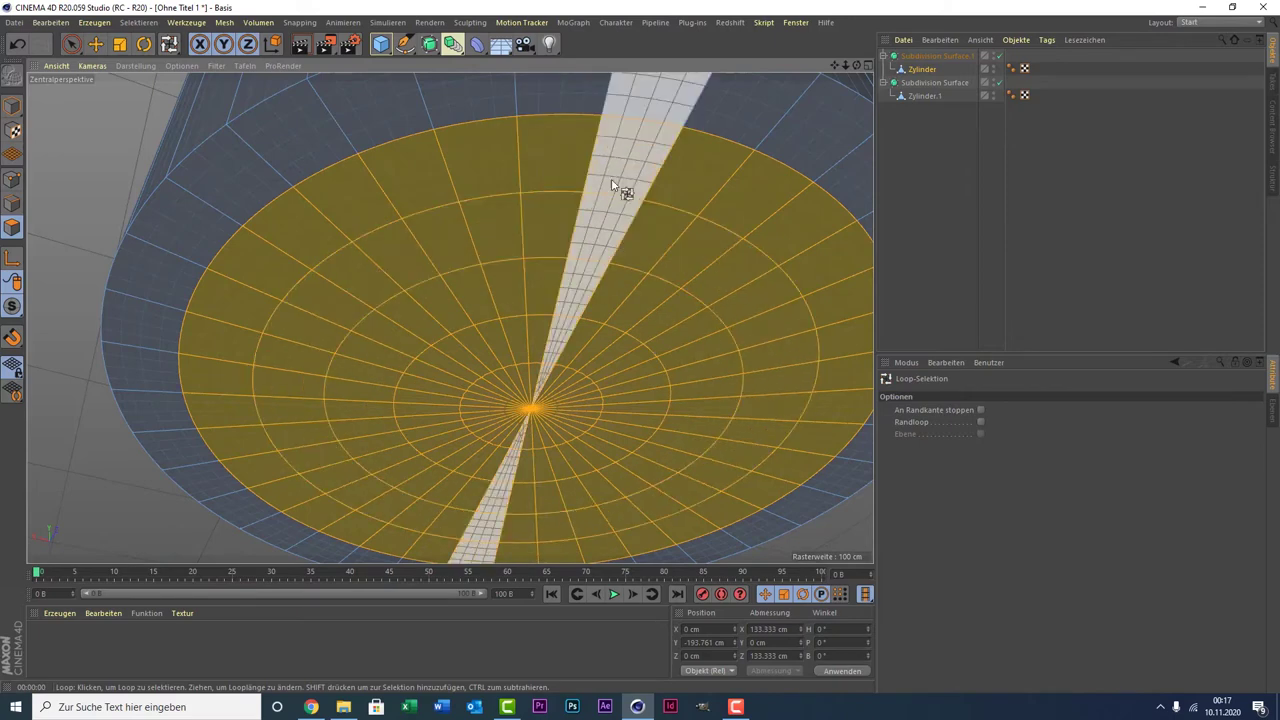
pyautogui.rightClick(618, 190)
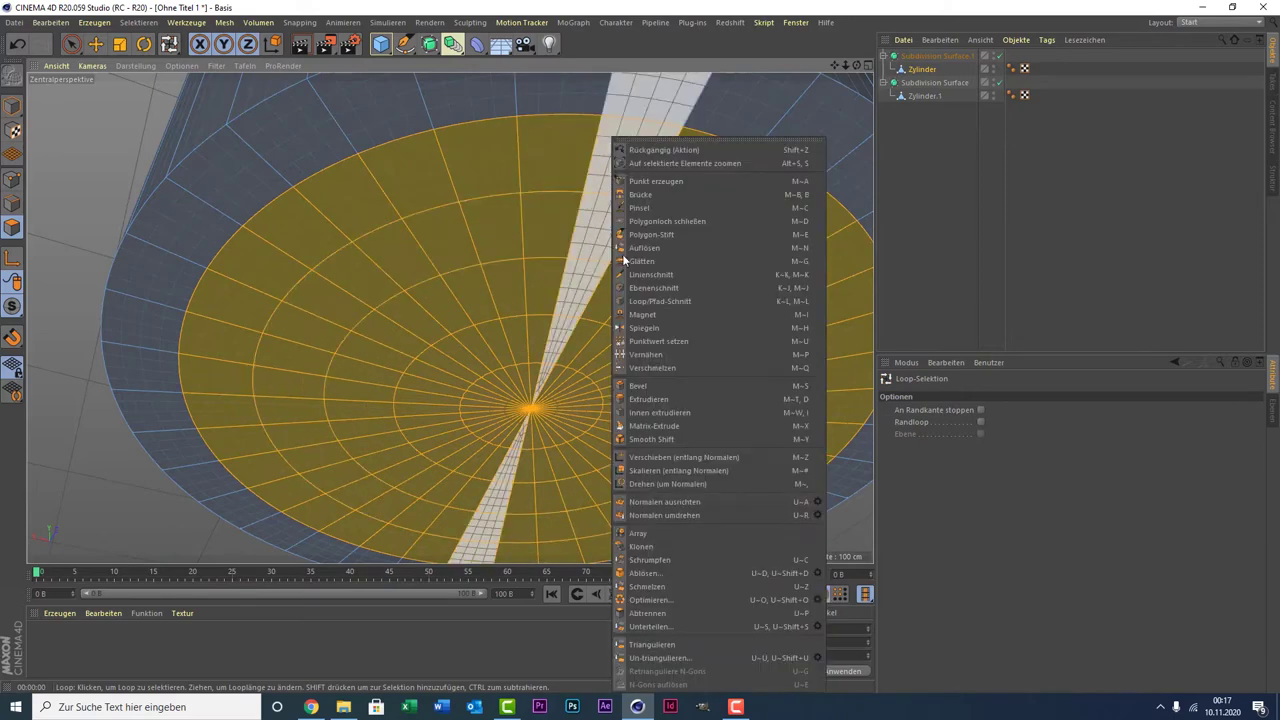
pyautogui.click(704, 413)
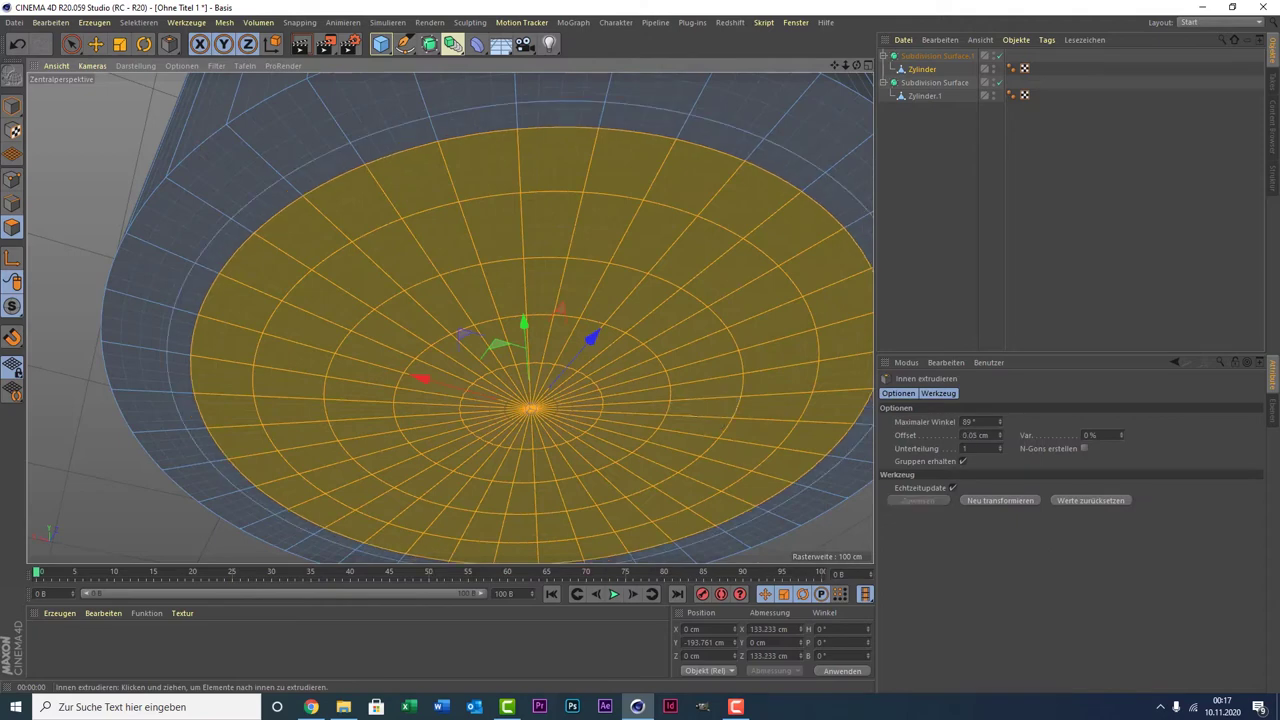
# - Inset the selected cap faces slightly and push them downward into a recessed base
pyautogui.moveTo(704, 413)
pyautogui.mouseDown()
pyautogui.moveTo(674, 413)
pyautogui.moveTo(690, 413)
pyautogui.mouseUp()
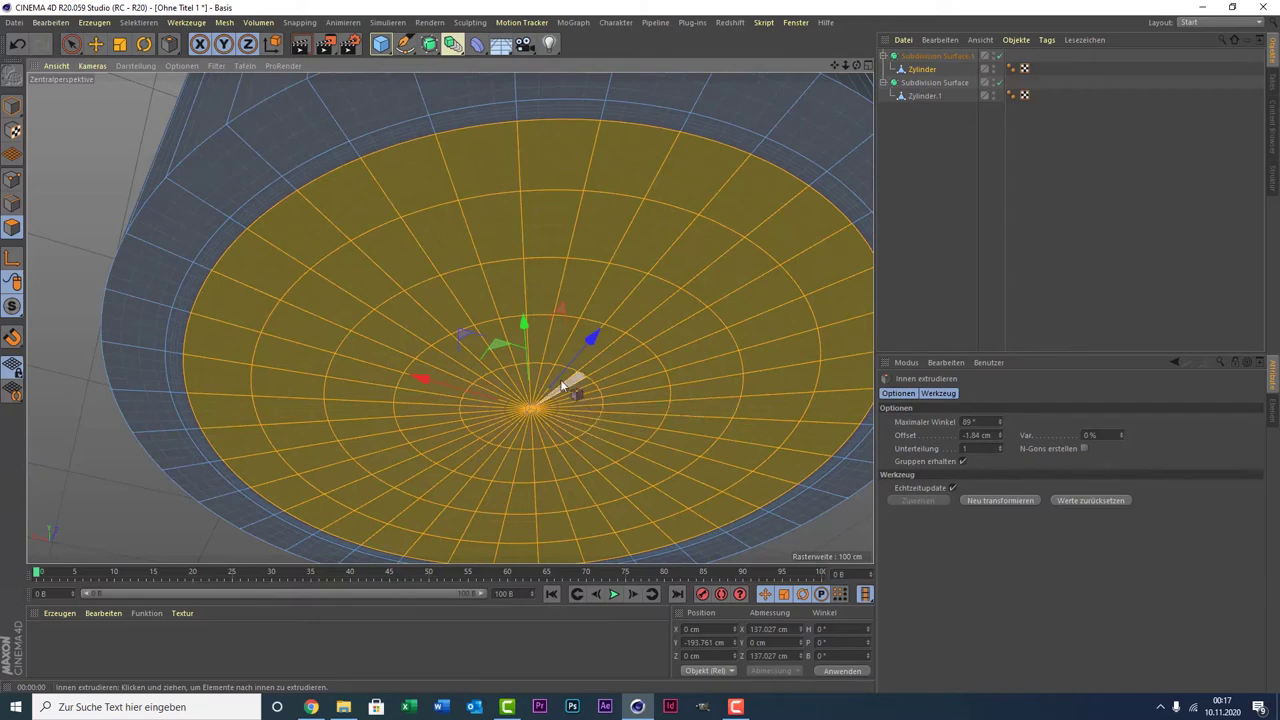
pyautogui.moveTo(524, 338)
pyautogui.mouseDown()
pyautogui.moveTo(522, 376)
pyautogui.moveTo(522, 363)
pyautogui.mouseUp()
pyautogui.scroll(-3, 524, 290)
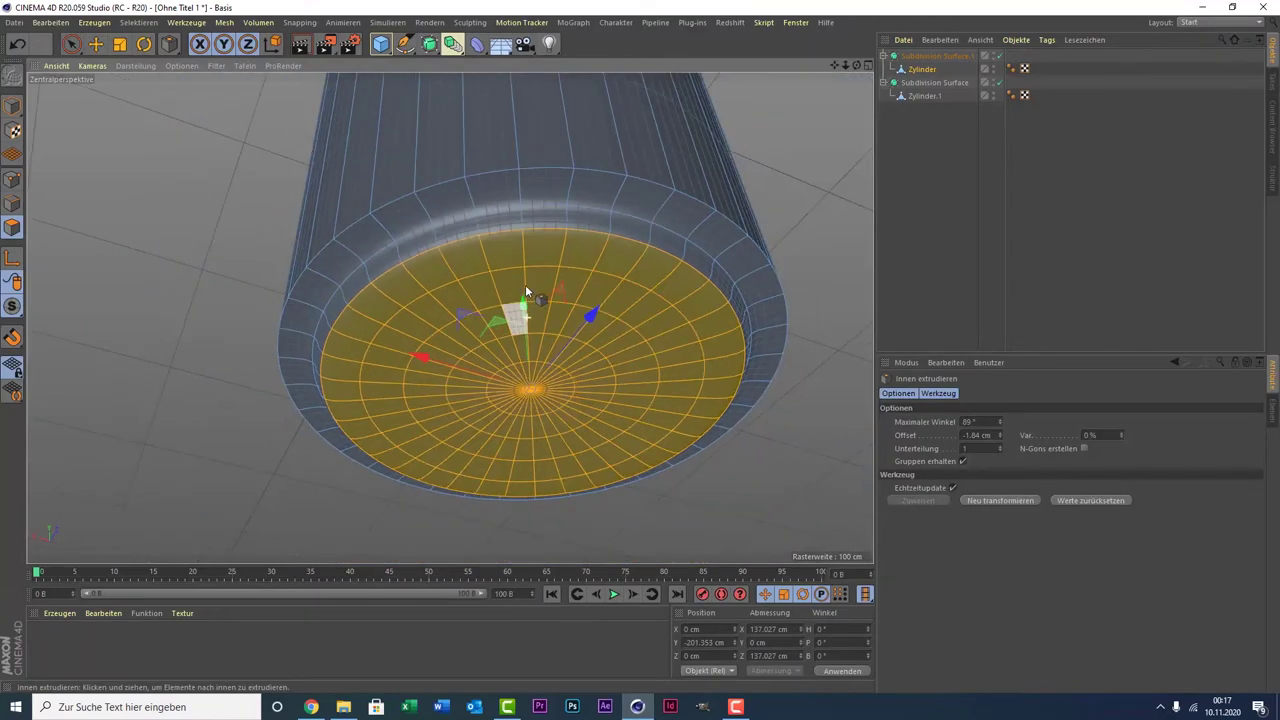
pyautogui.scroll(-2, 560, 284)
# - Reselect Zylinder and reactivate Inner Extrude on its cap faces
pyautogui.click(1007, 268)
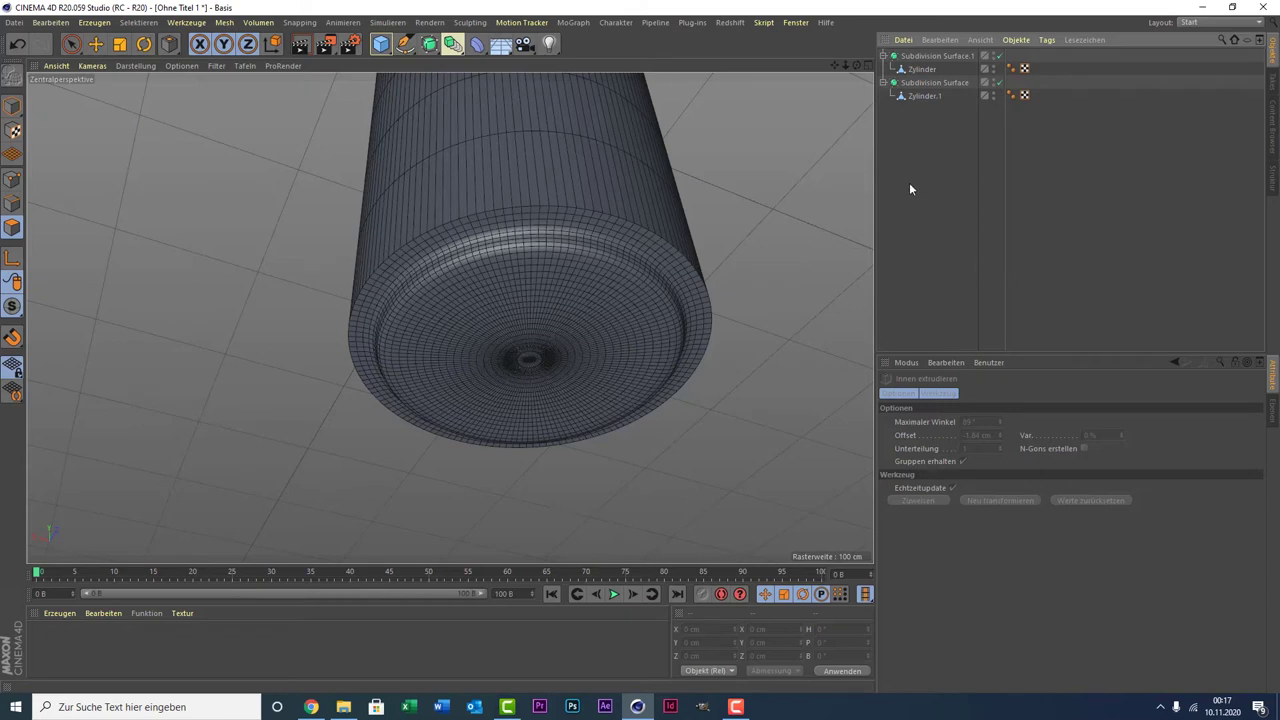
pyautogui.click(934, 83)
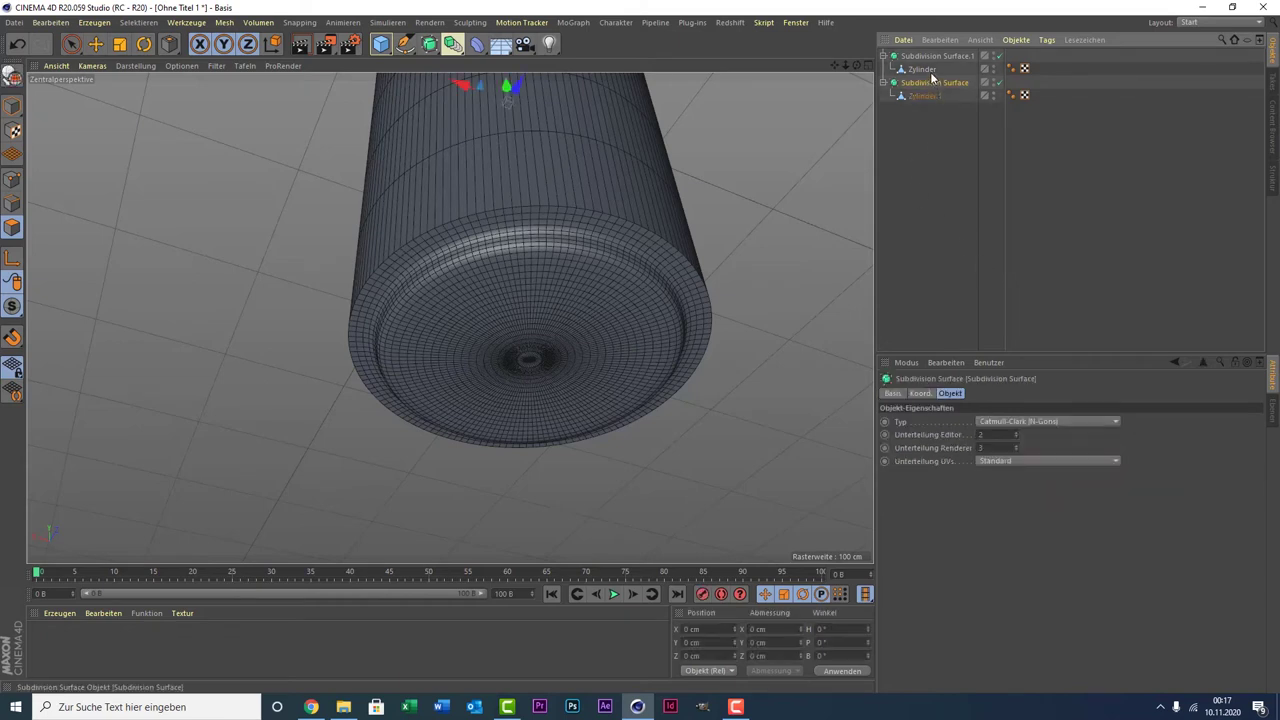
pyautogui.click(925, 70)
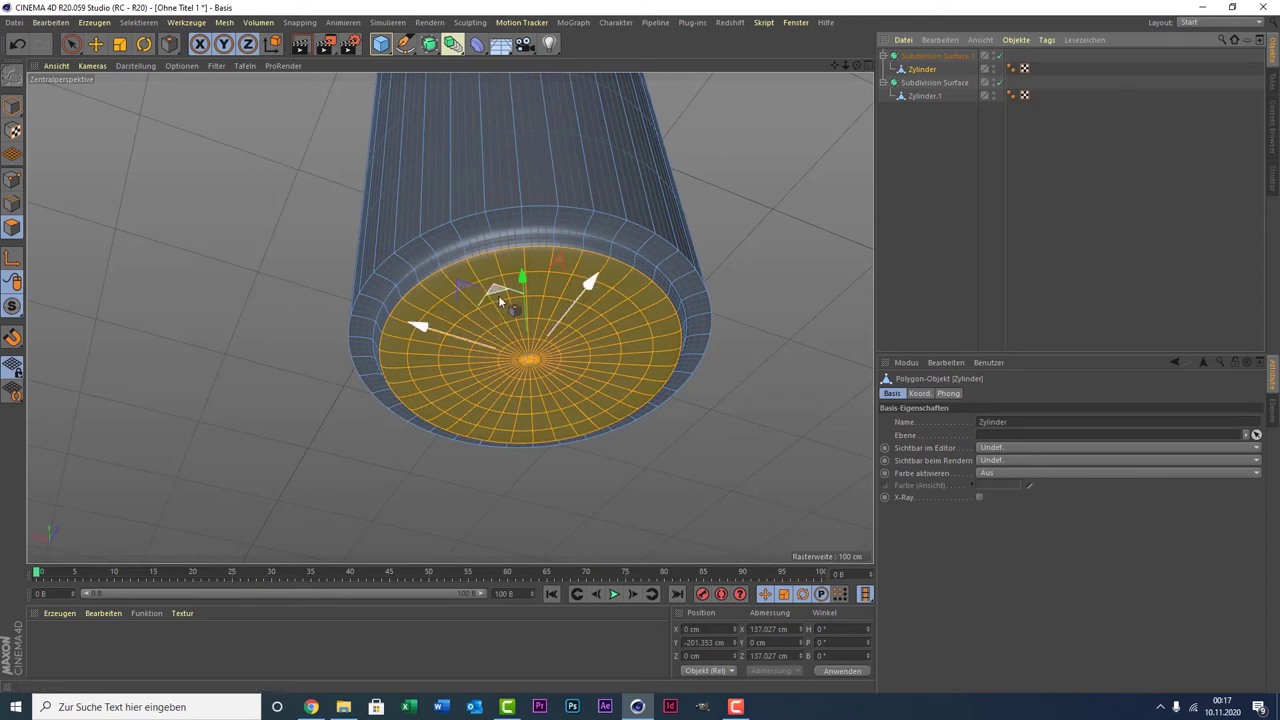
pyautogui.press('i')
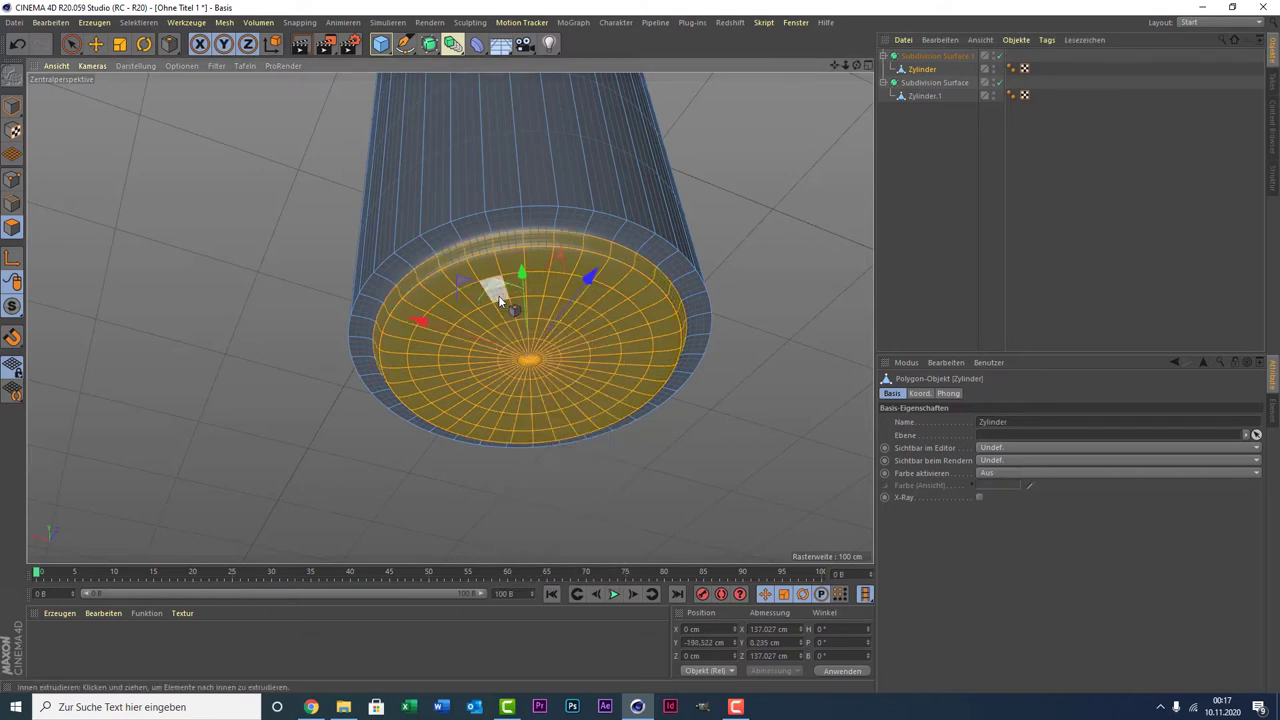
pyautogui.click(150, 25)
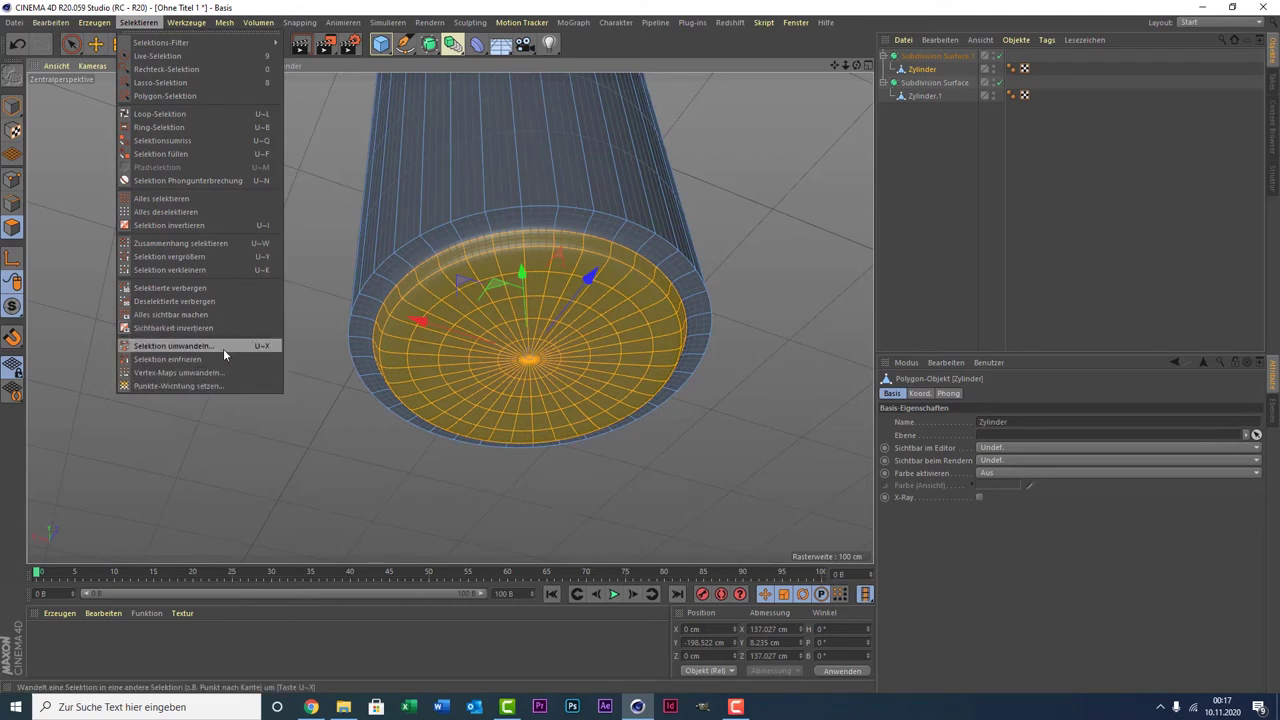
# - Freeze the cap faces as a polygon selection with Selektion einfrieren
pyautogui.click(221, 360)
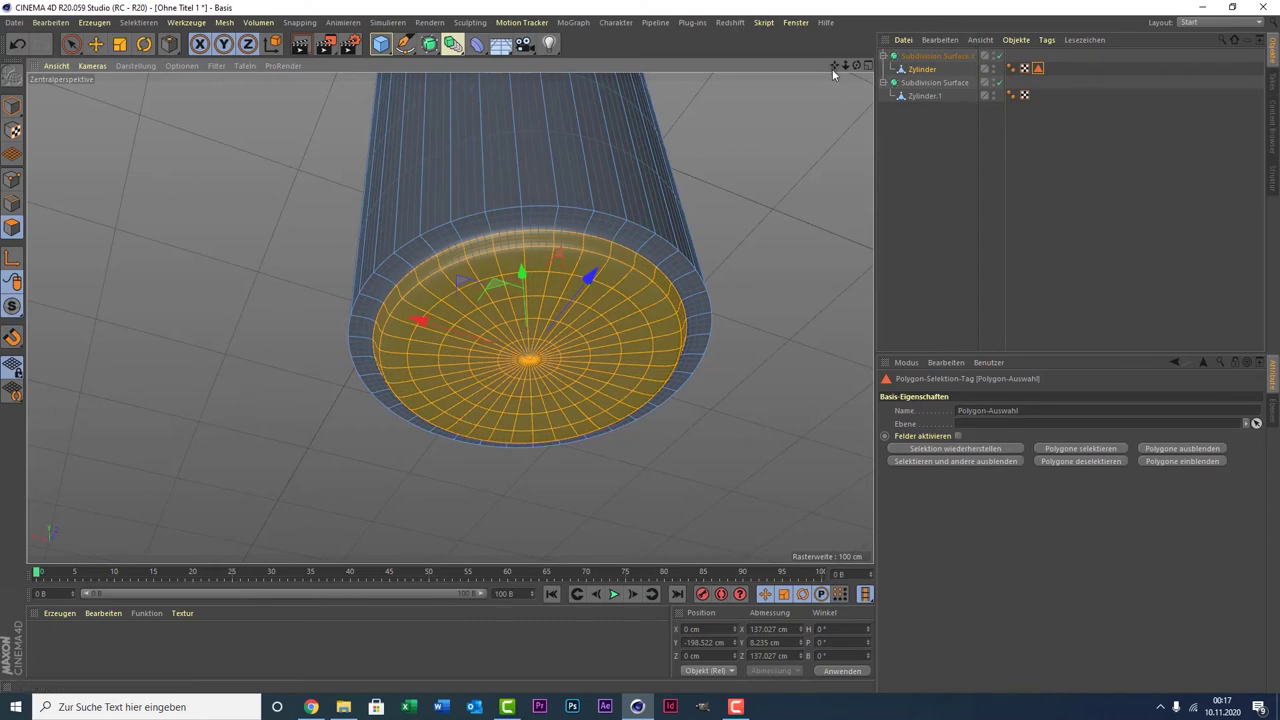
pyautogui.moveTo(832, 69)
pyautogui.mouseDown()
pyautogui.moveTo(832, 250)
pyautogui.moveTo(631, 286)
pyautogui.mouseUp()
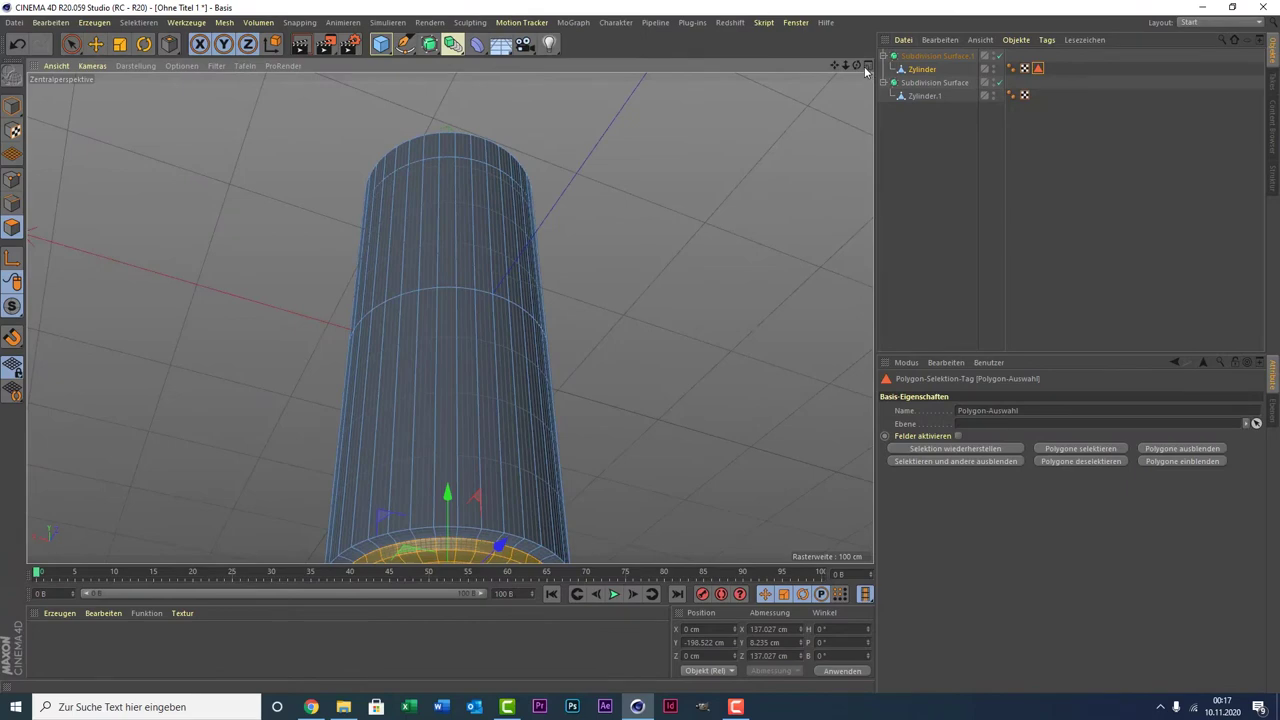
pyautogui.moveTo(866, 70)
pyautogui.mouseDown()
pyautogui.moveTo(450, 317)
pyautogui.moveTo(710, 56)
pyautogui.mouseUp()
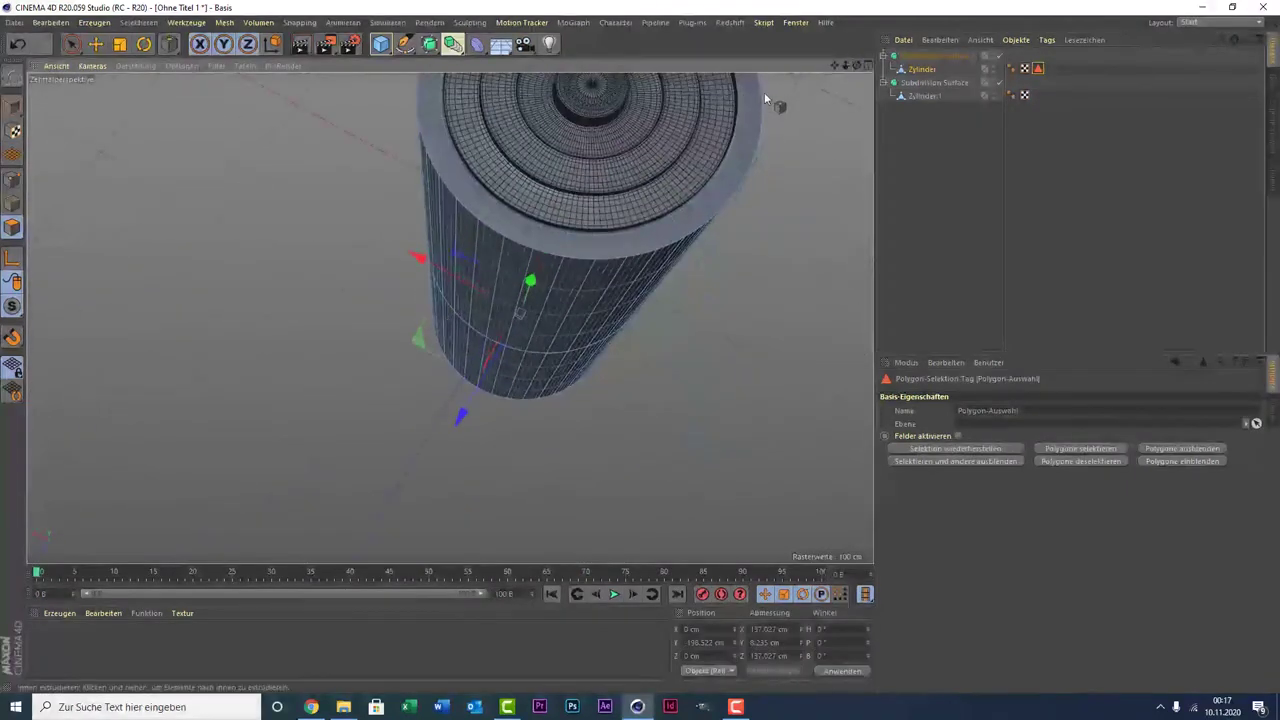
# - Switch to Model mode and select all four cup objects
pyautogui.click(12, 105)
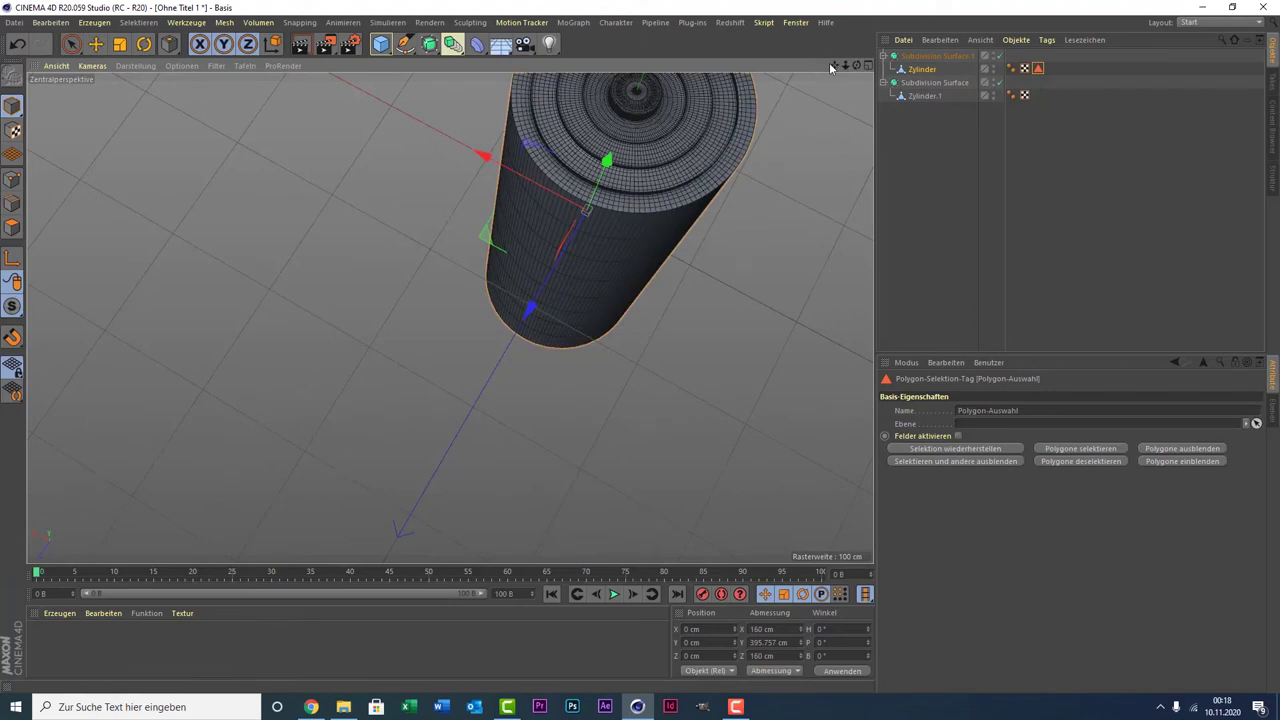
pyautogui.moveTo(864, 67); pyautogui.dragTo(449, 317)
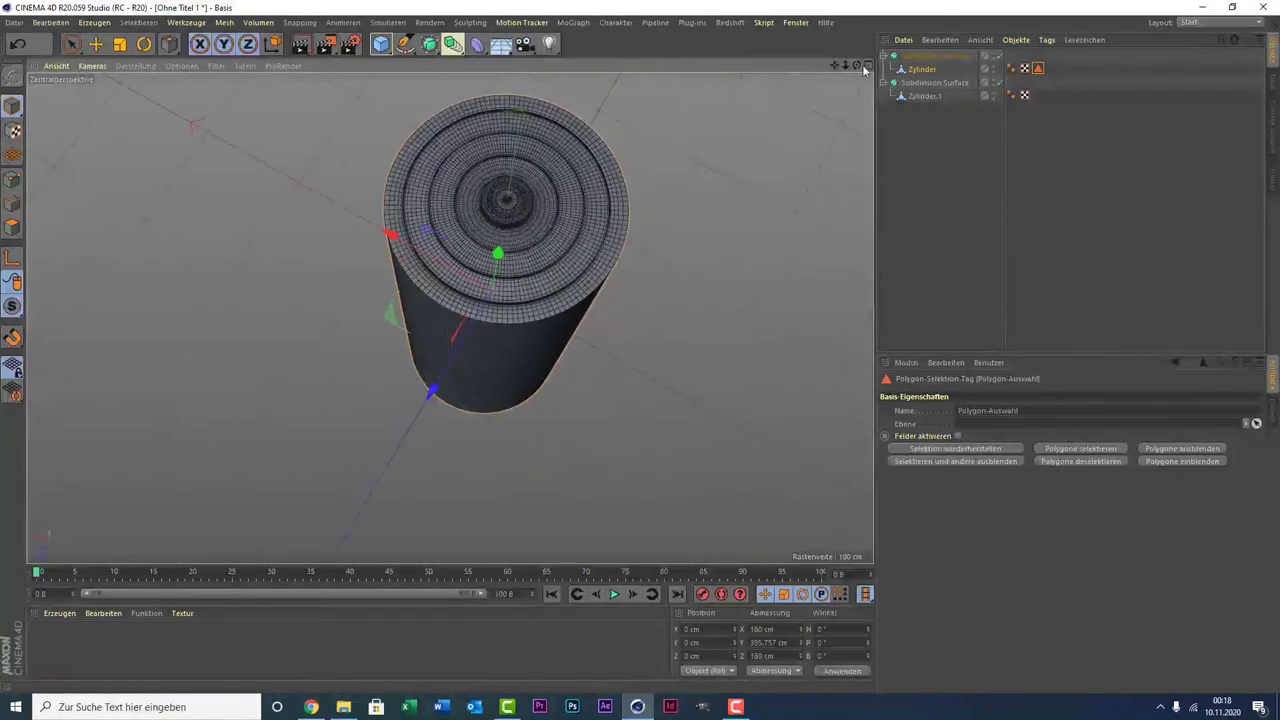
pyautogui.moveTo(859, 69); pyautogui.dragTo(850, 75)
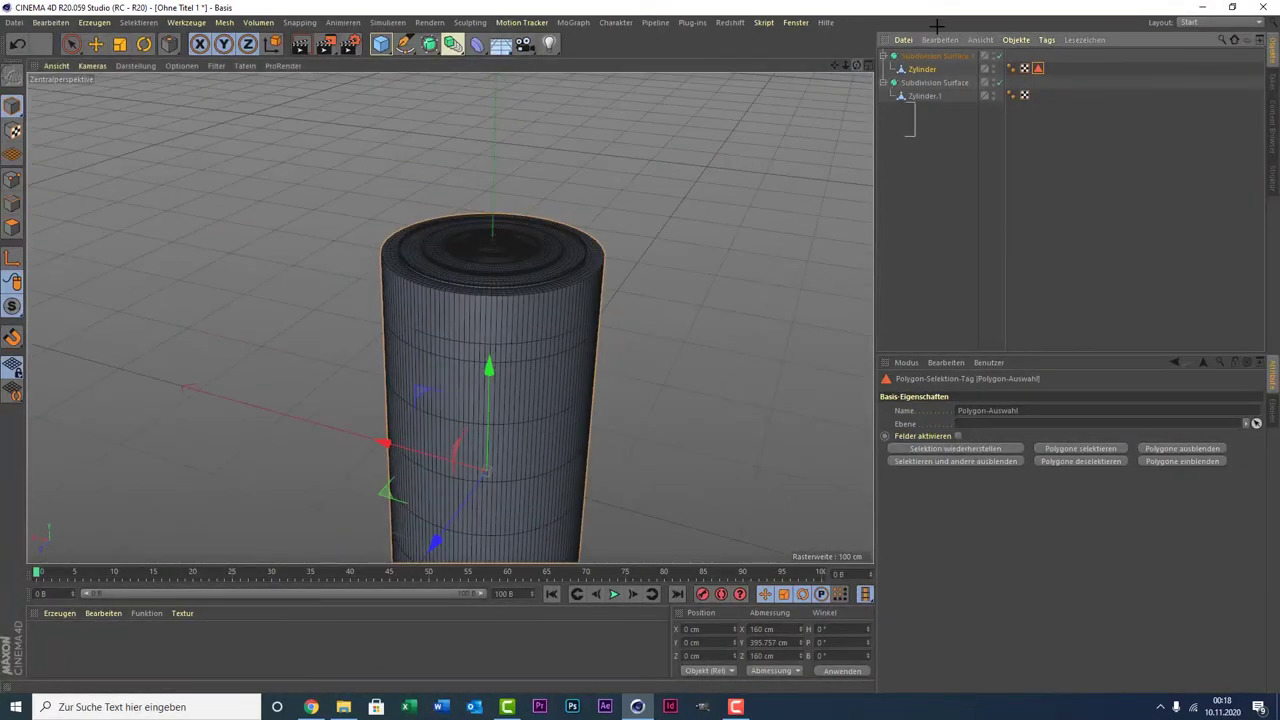
pyautogui.moveTo(950, 130); pyautogui.dragTo(955, 4)
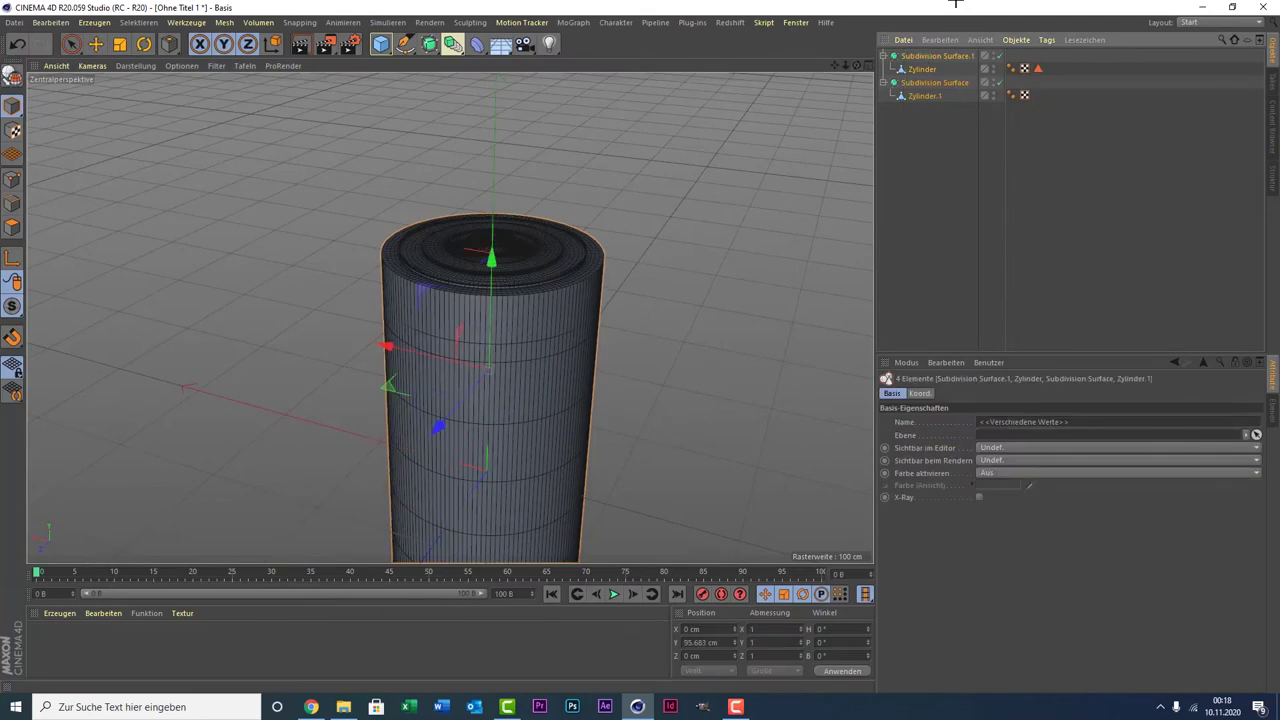
# - Group the four cup objects under a Null with Alt+G and rotate it 90° in pitch
pyautogui.hotkey('alt', 'g')
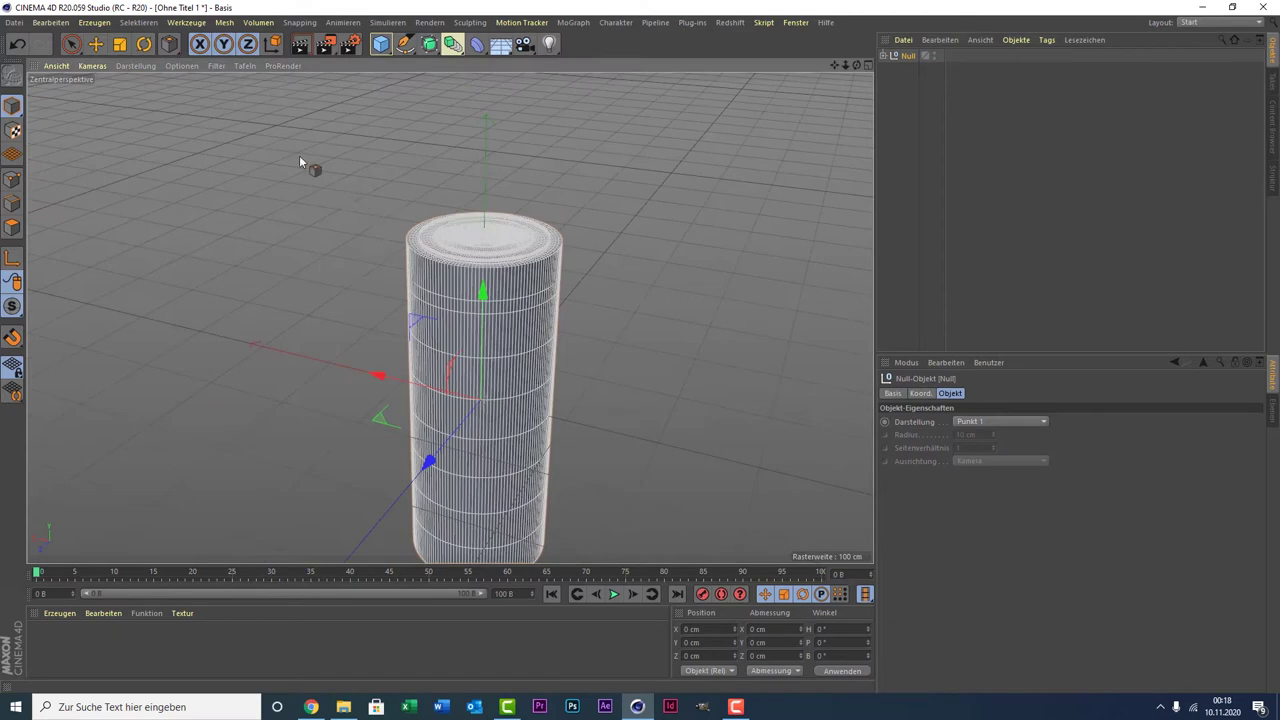
pyautogui.click(143, 44)
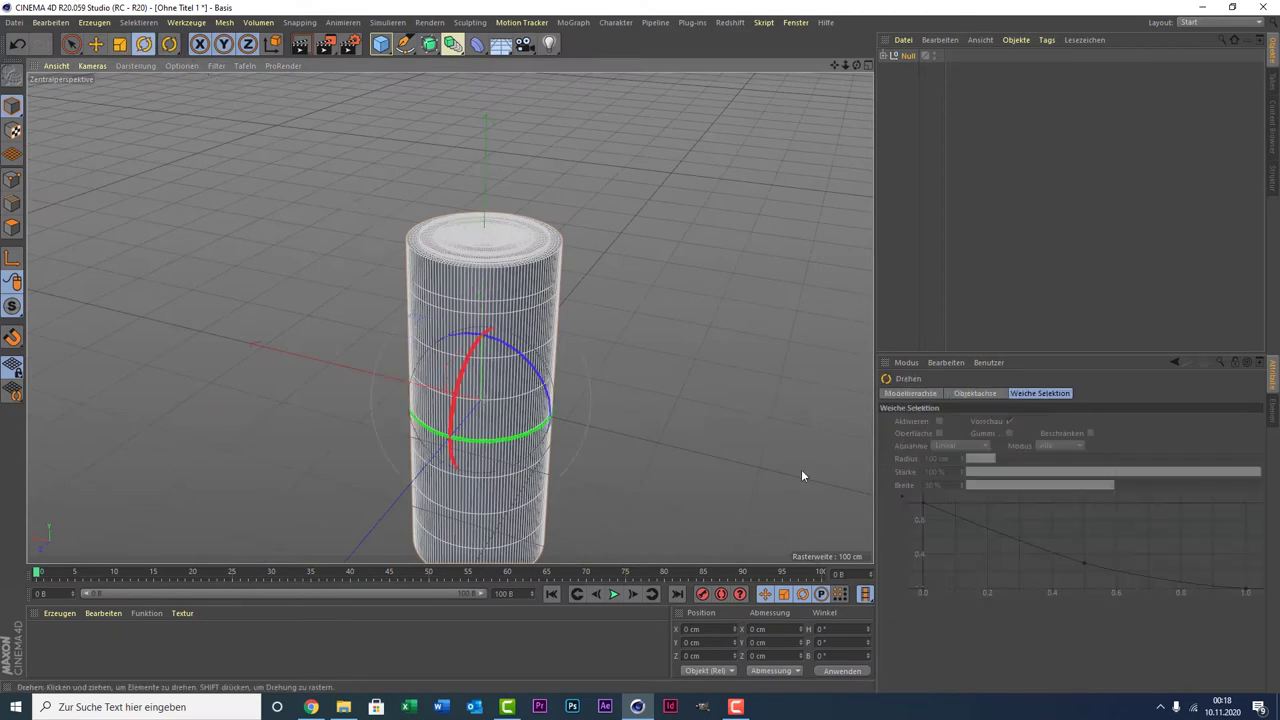
pyautogui.click(845, 642)
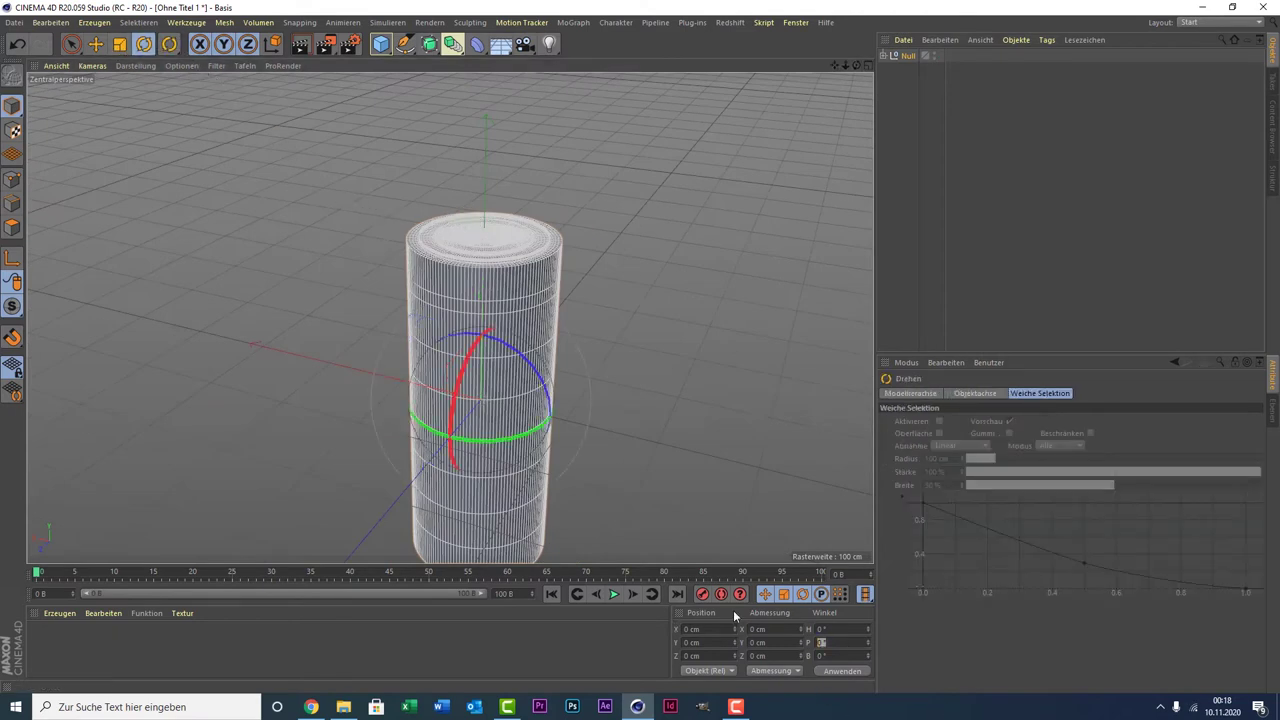
pyautogui.write('90')
pyautogui.press('Return')
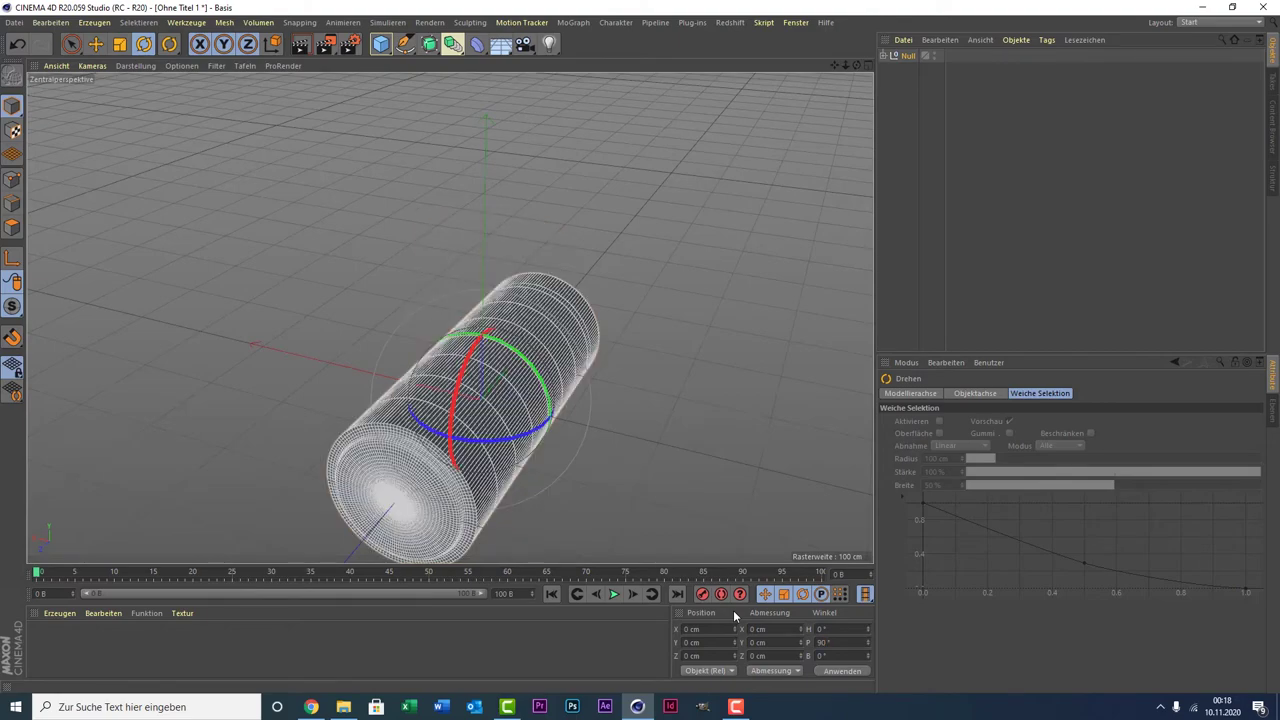
pyautogui.moveTo(856, 65)
pyautogui.mouseDown()
pyautogui.moveTo(760, 110)
pyautogui.moveTo(1016, 171)
pyautogui.mouseUp()
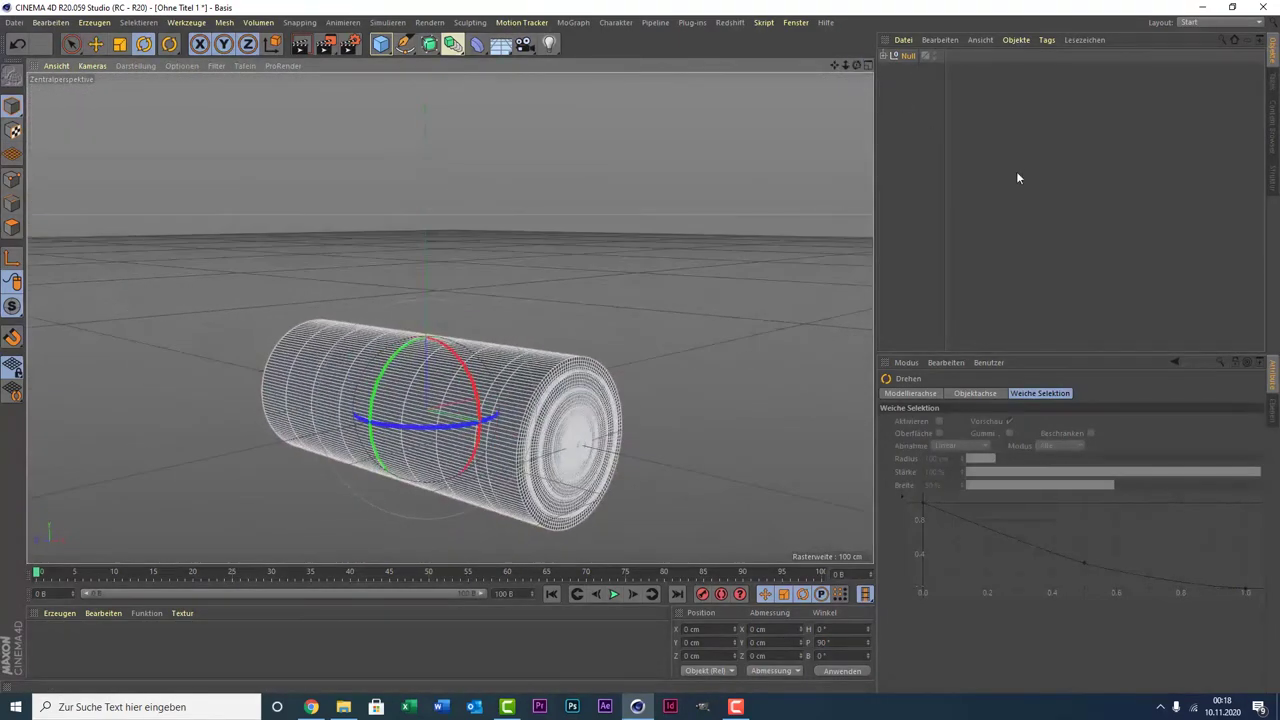
pyautogui.click(1016, 171)
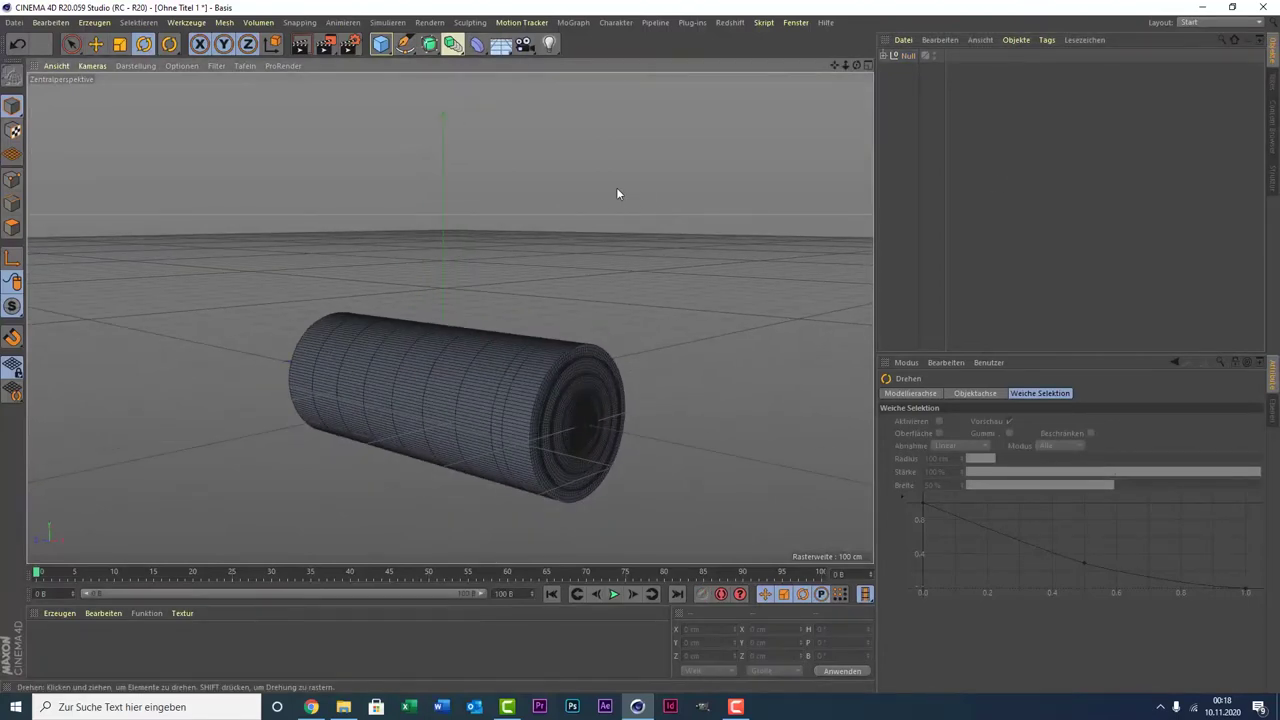
# - Add a plane, Ebene, and lower it beneath the cup to Y -80.047 cm
pyautogui.click(500, 50)
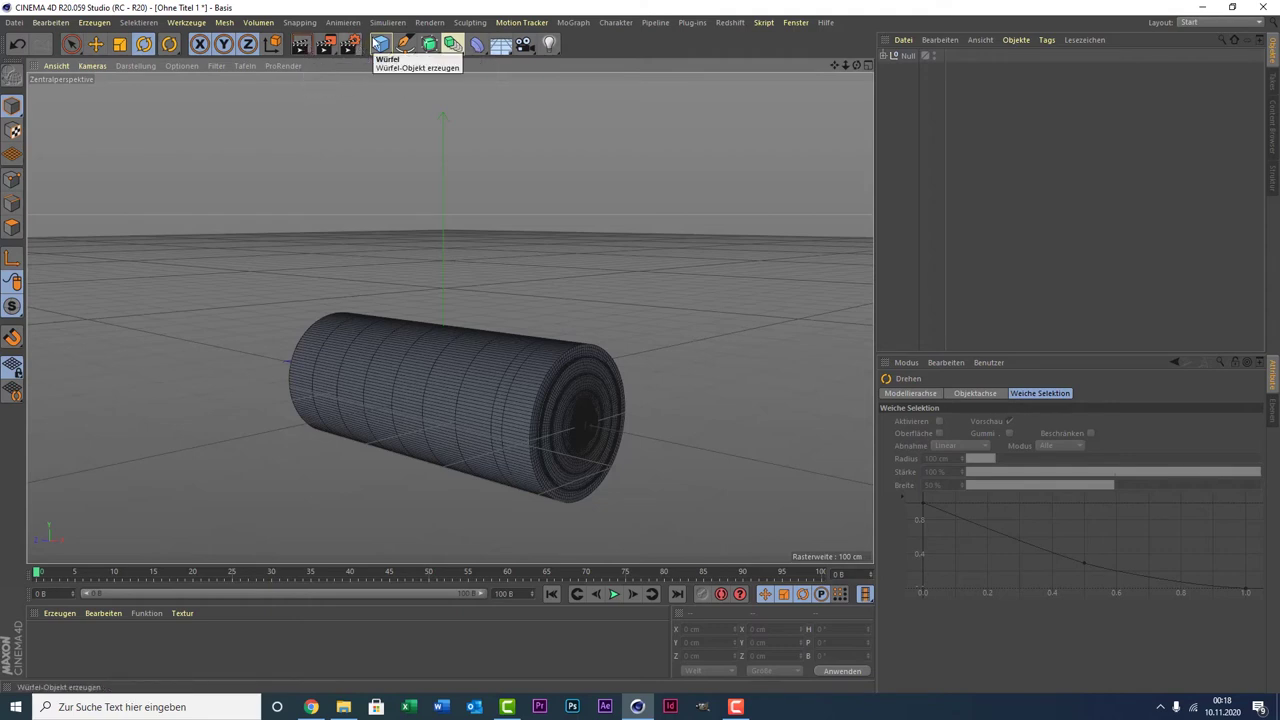
pyautogui.click(381, 44)
pyautogui.click(522, 88)
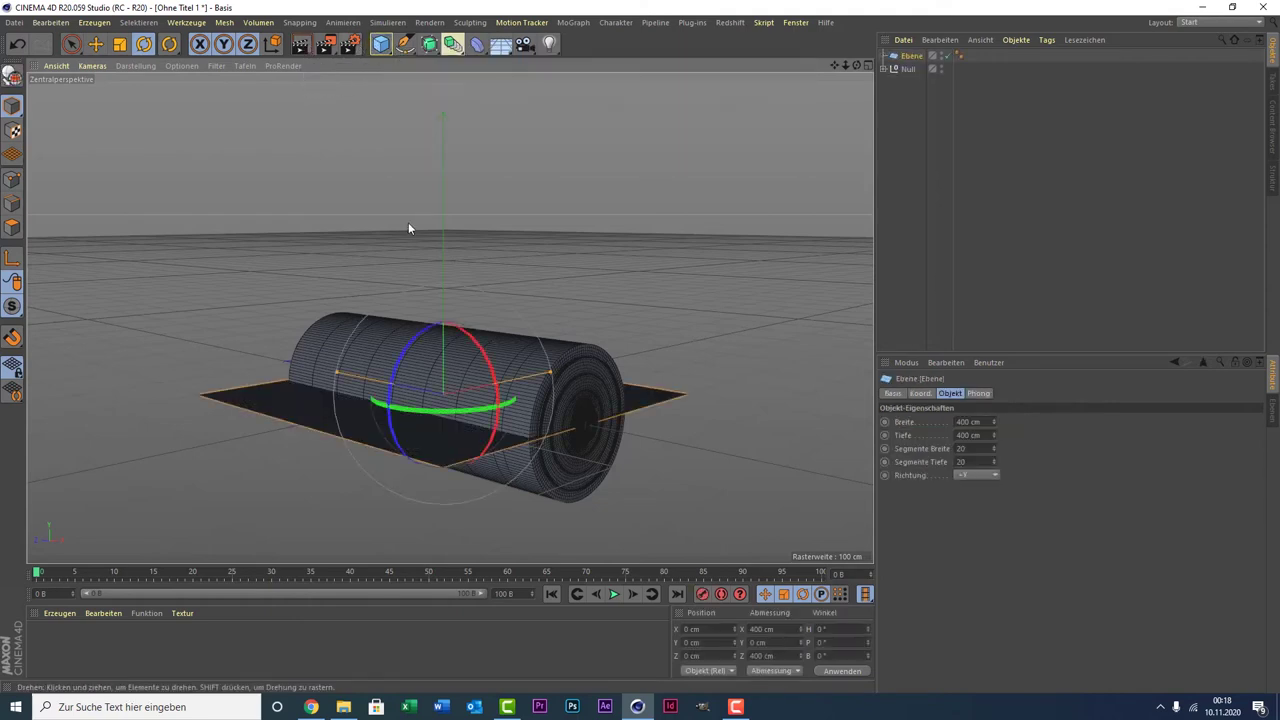
pyautogui.middleClick(408, 222)
pyautogui.middleClick(264, 425)
pyautogui.scroll(5, 392, 375)
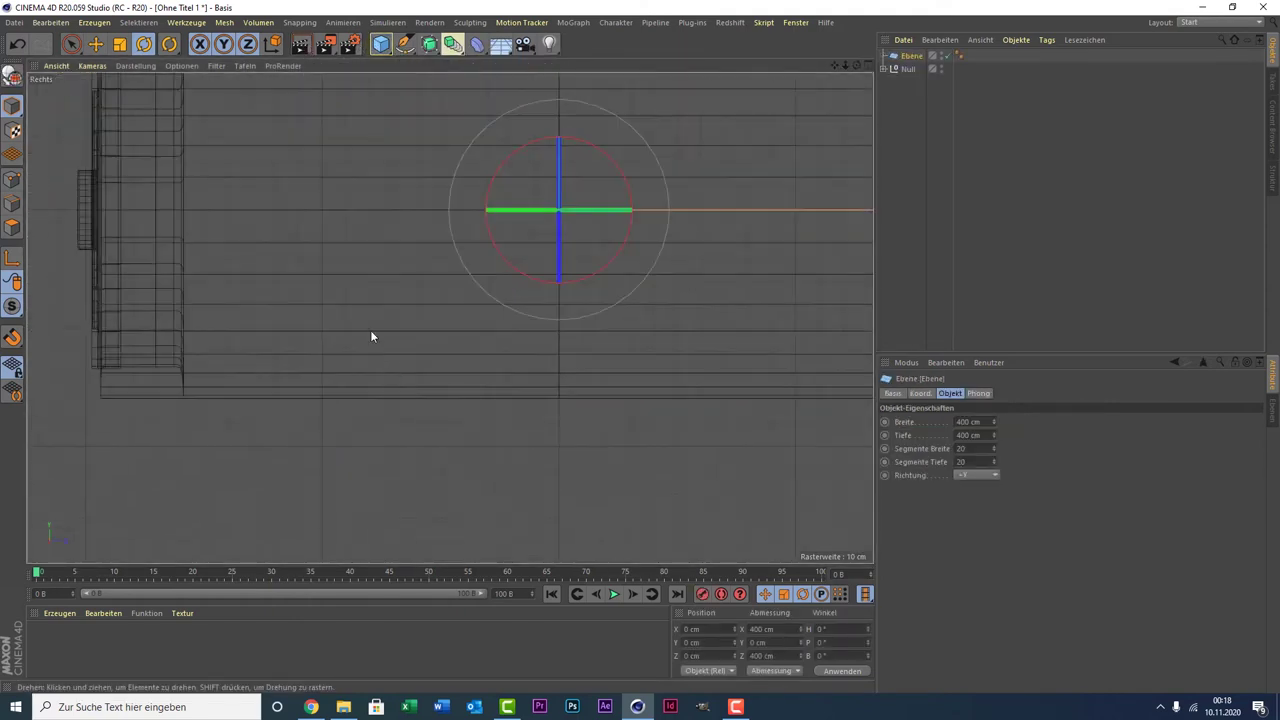
pyautogui.click(71, 44)
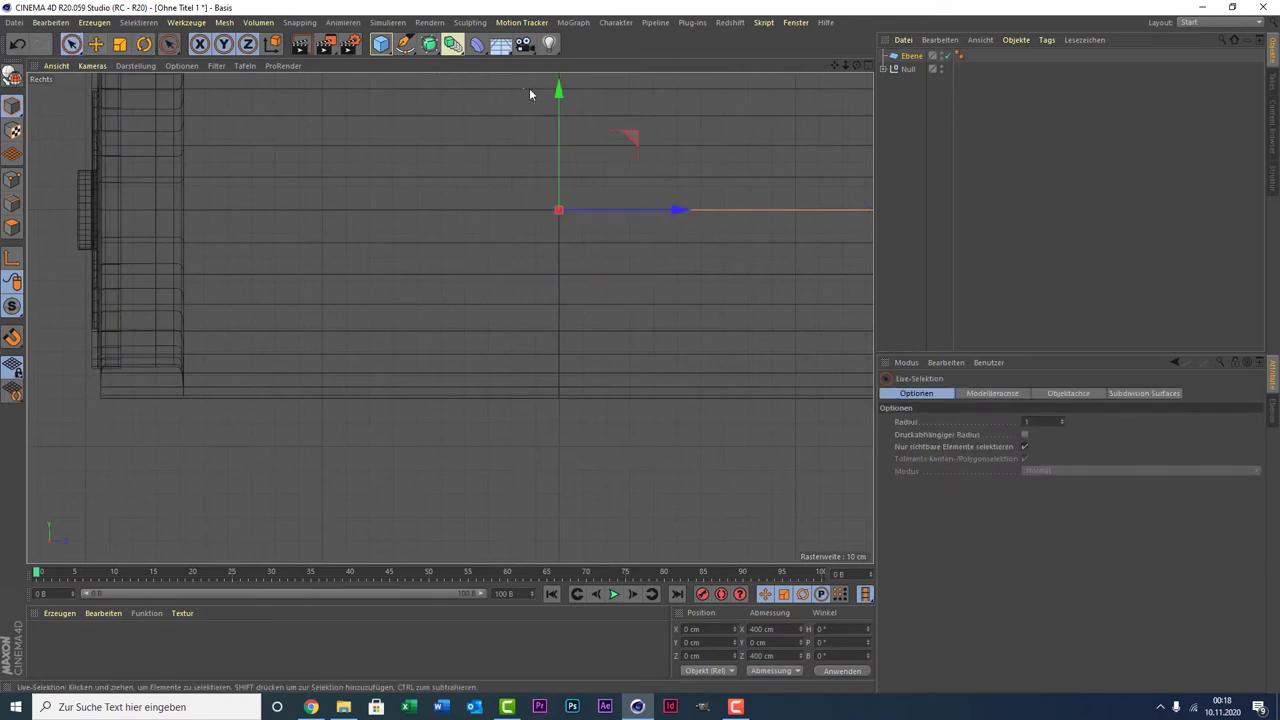
pyautogui.moveTo(564, 113); pyautogui.dragTo(556, 303)
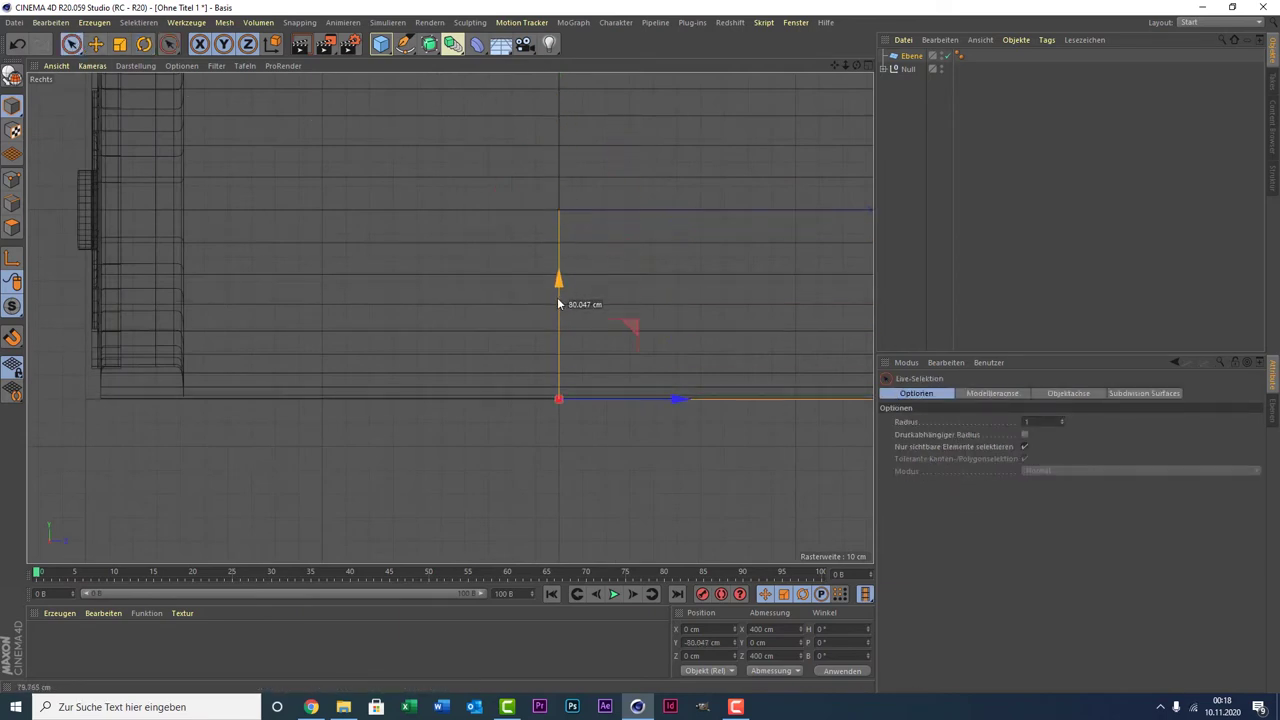
# - Scale the plane into a 9569.2 cm wide floor and orbit to look down
pyautogui.middleClick(394, 280)
pyautogui.middleClick(258, 267)
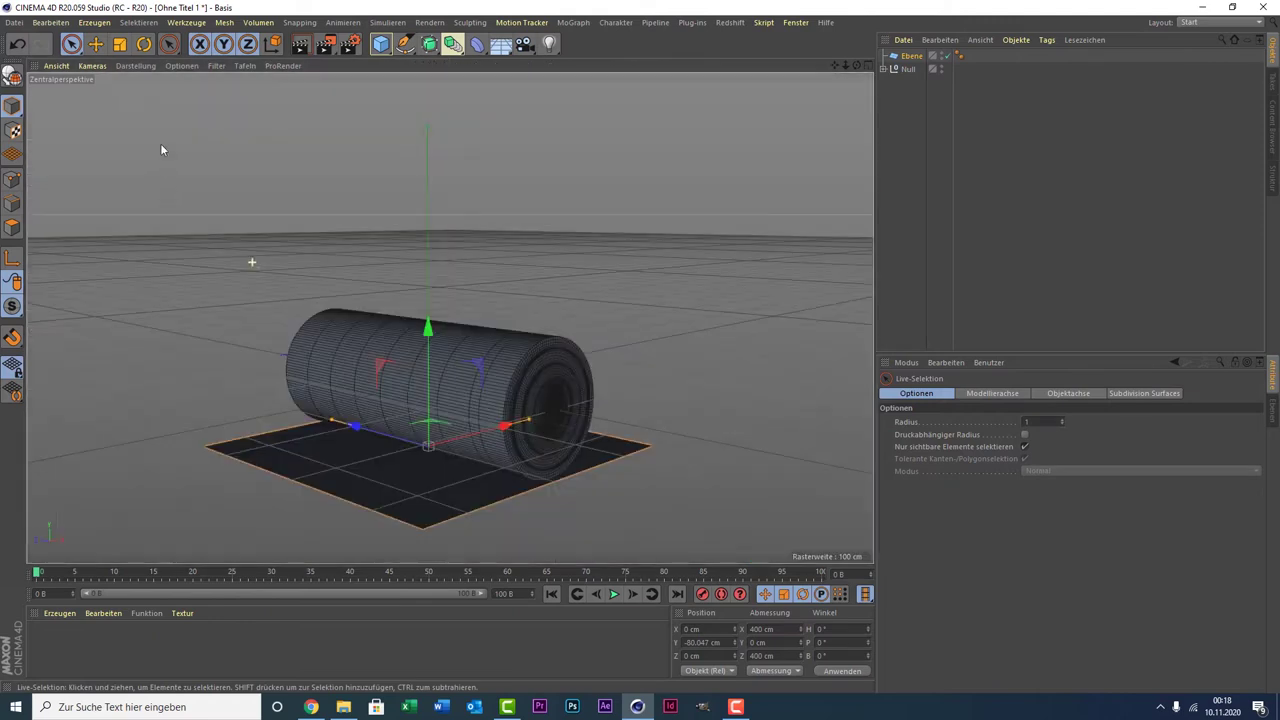
pyautogui.click(119, 44)
pyautogui.moveTo(428, 440); pyautogui.dragTo(428, 420)
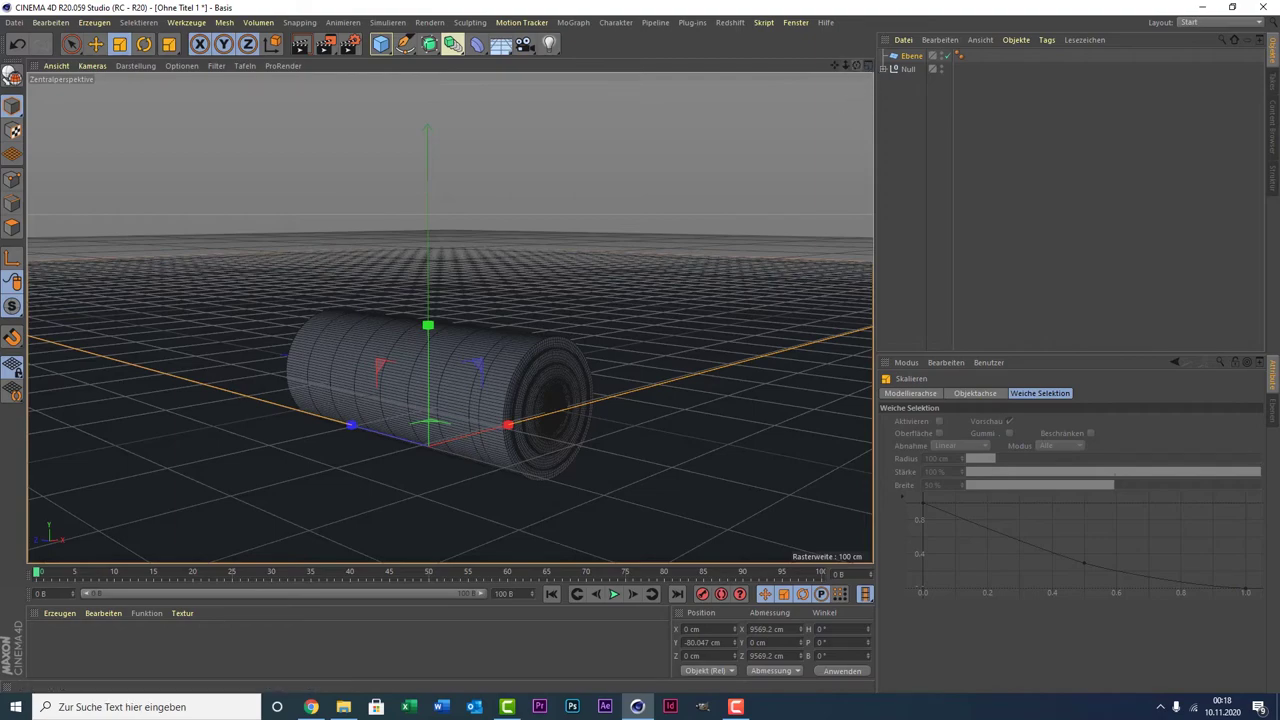
pyautogui.moveTo(838, 66); pyautogui.dragTo(838, 66)
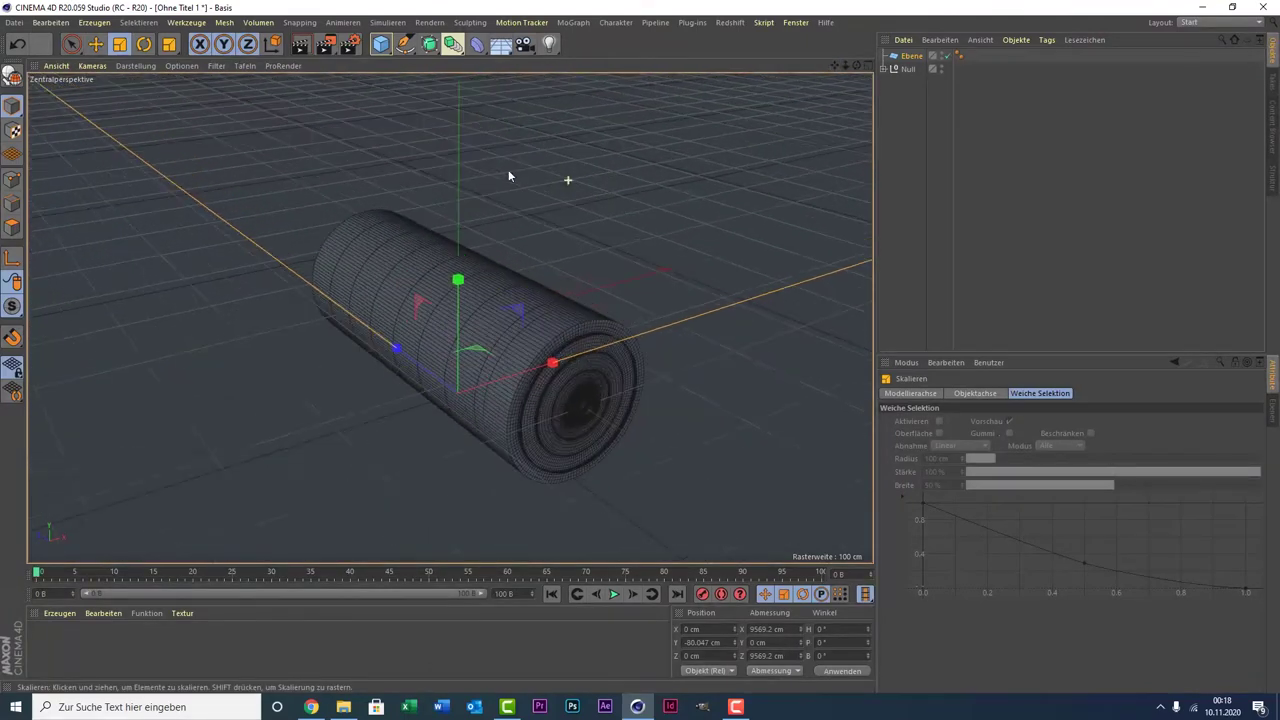
# - Add three lights and move the third one left of and in front of the cylinder
pyautogui.click(549, 43)
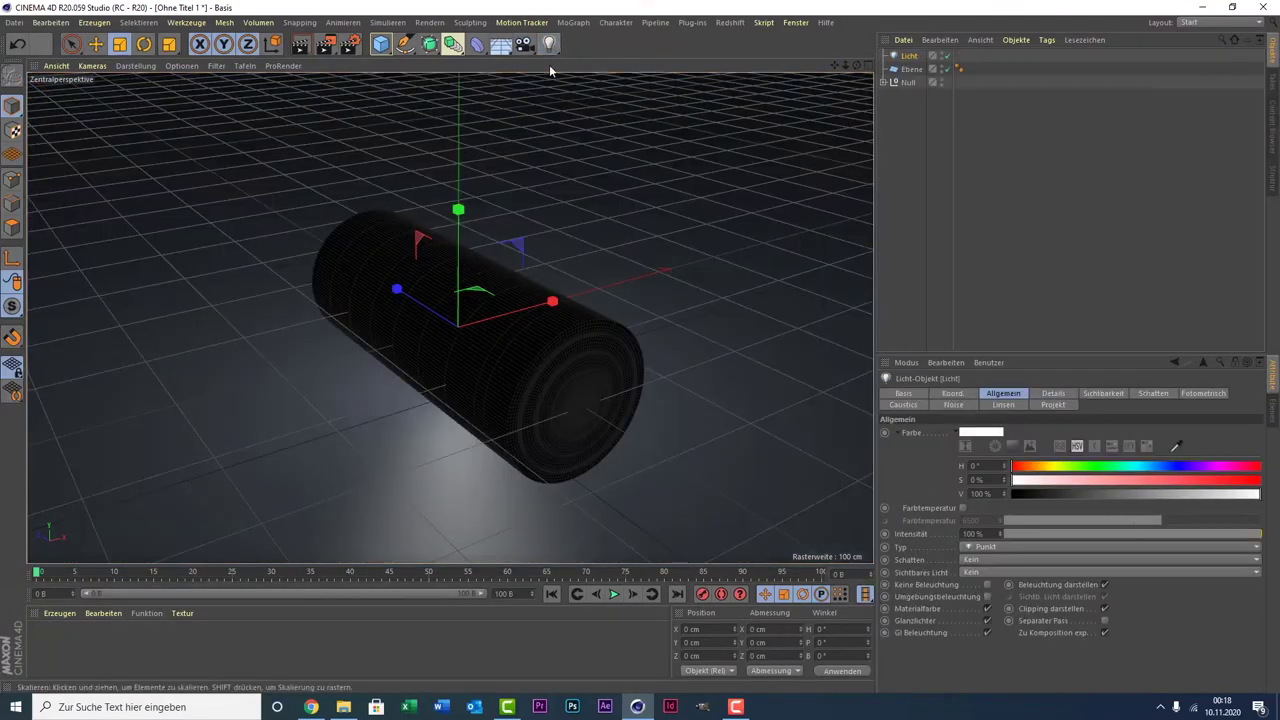
pyautogui.click(552, 44)
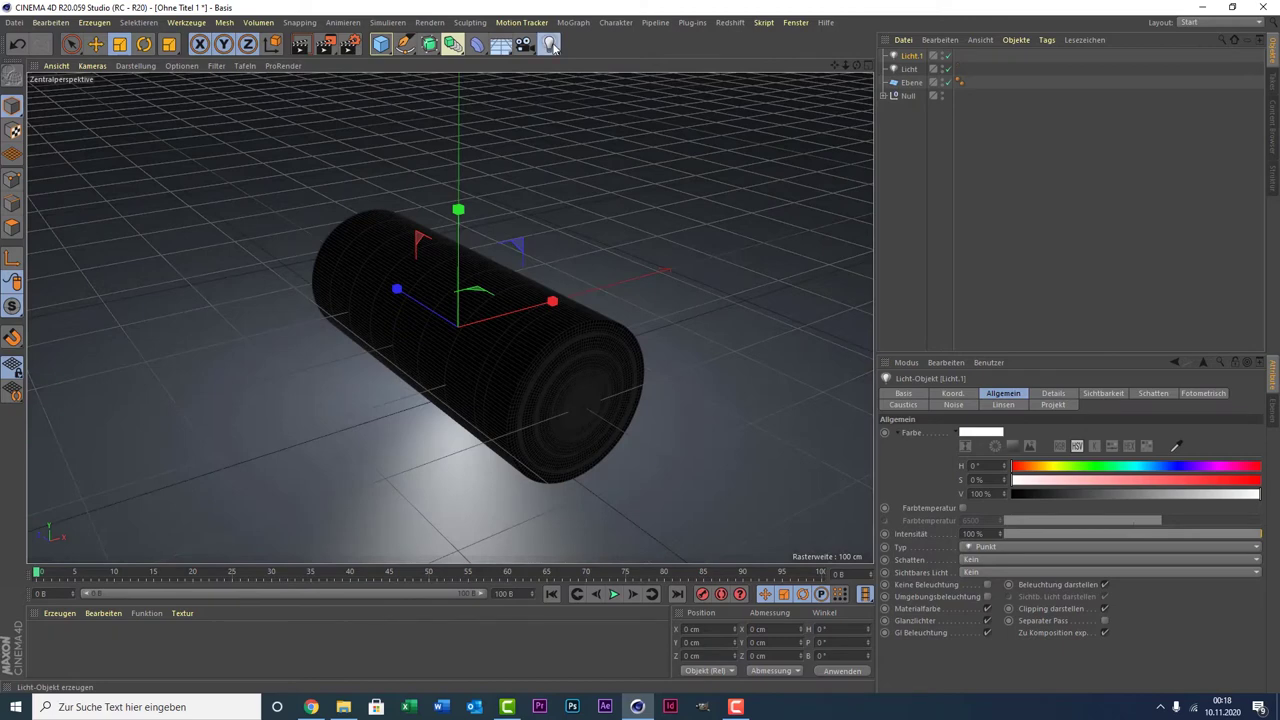
pyautogui.click(552, 44)
pyautogui.middleClick(643, 229)
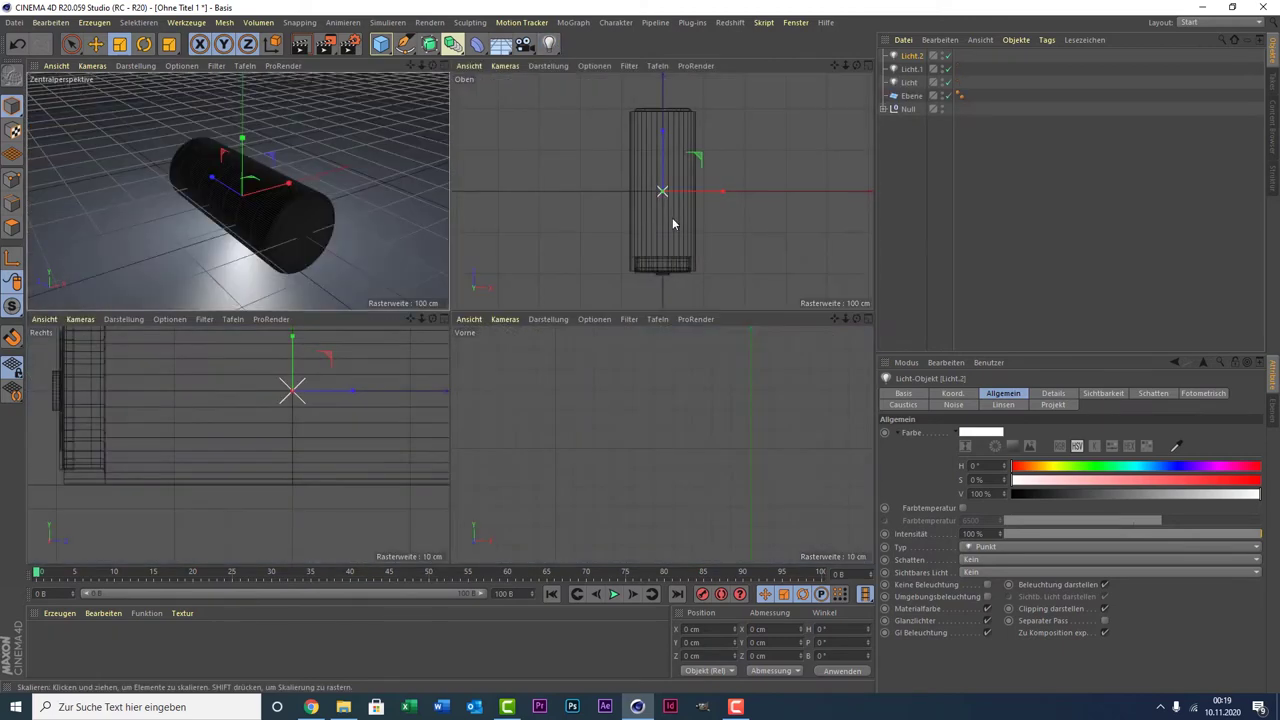
pyautogui.middleClick(672, 222)
pyautogui.scroll(-3, 571, 234)
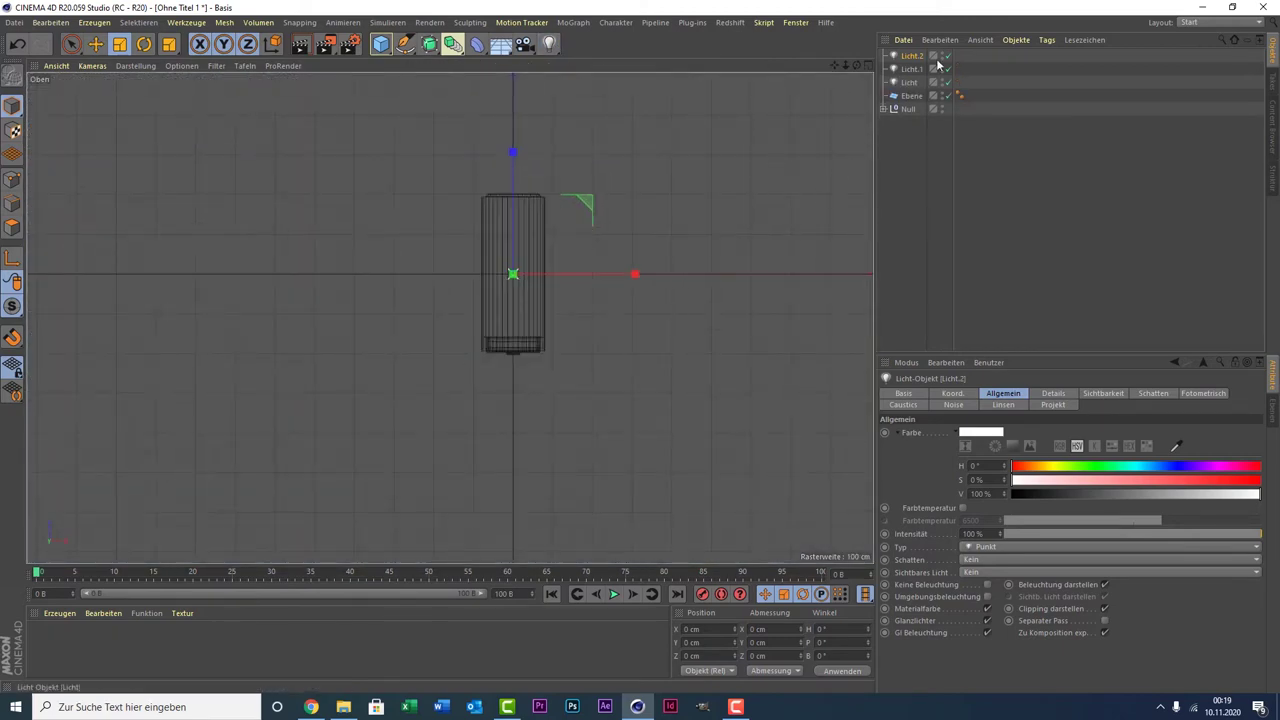
pyautogui.click(68, 43)
pyautogui.moveTo(634, 274); pyautogui.dragTo(203, 287)
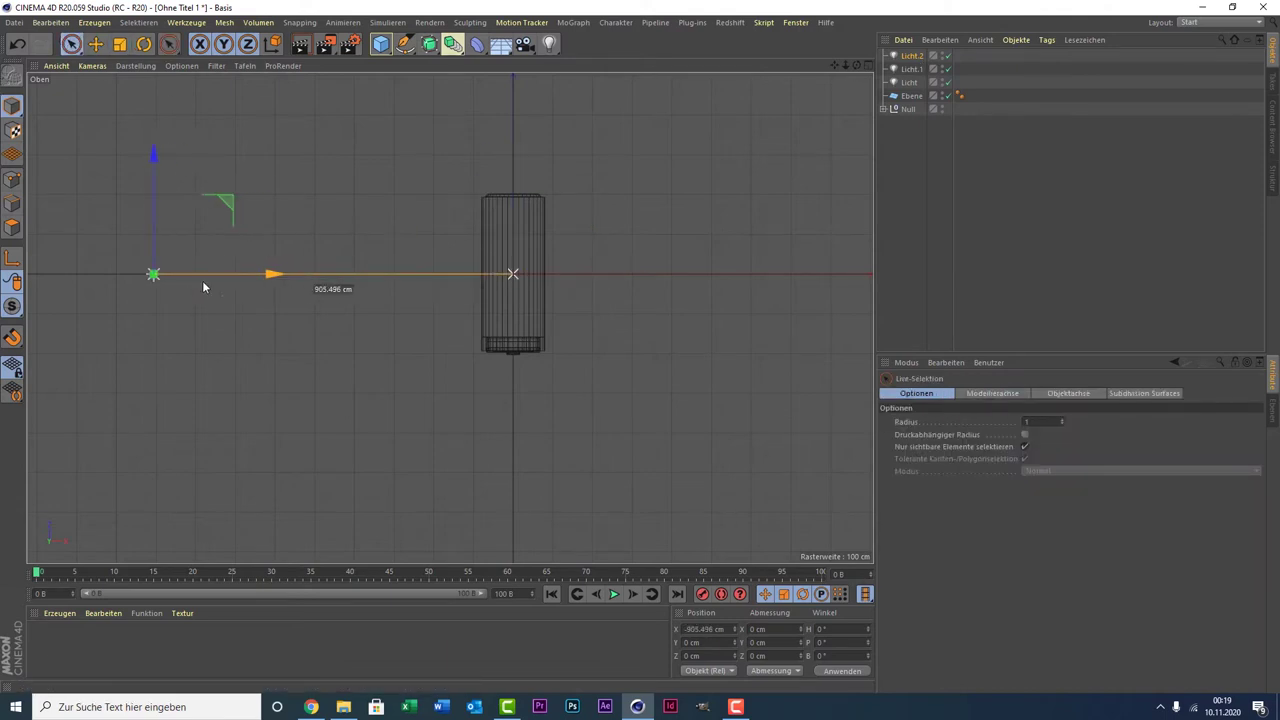
pyautogui.moveTo(155, 215); pyautogui.dragTo(150, 408)
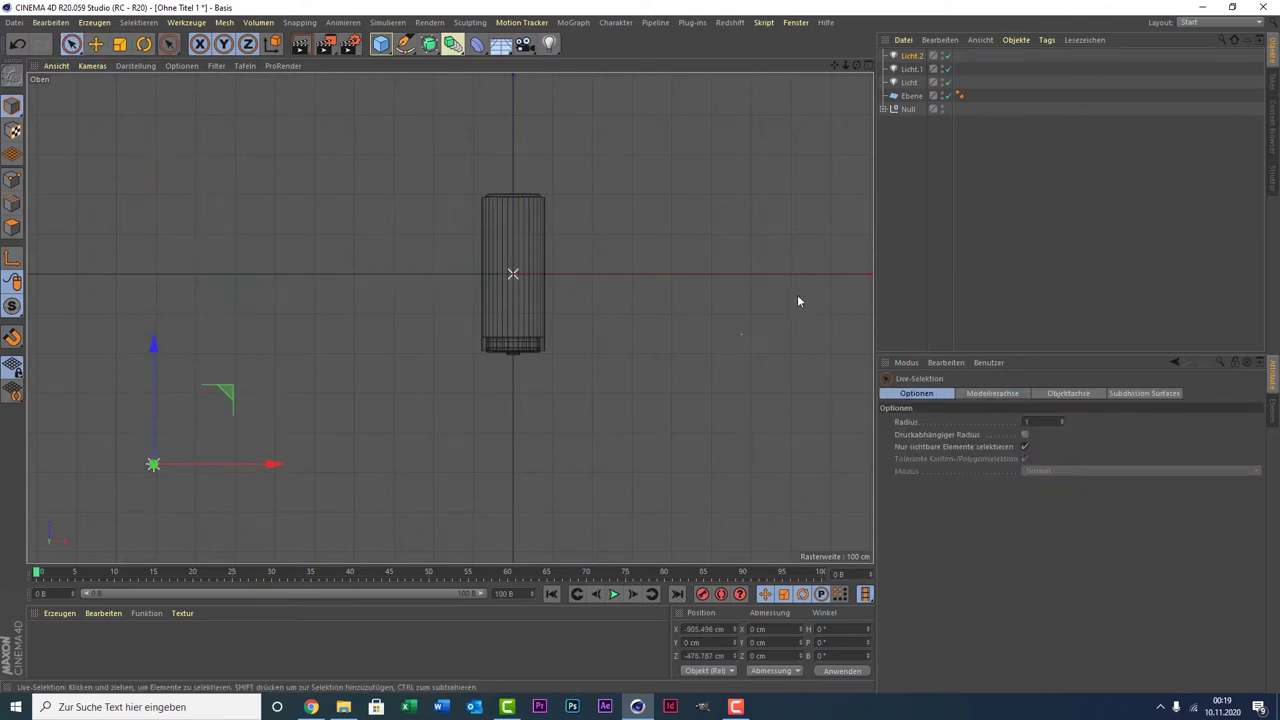
# - Place Licht.1 to the right of the cylinder and move Licht.2 closer to it
pyautogui.click(911, 69)
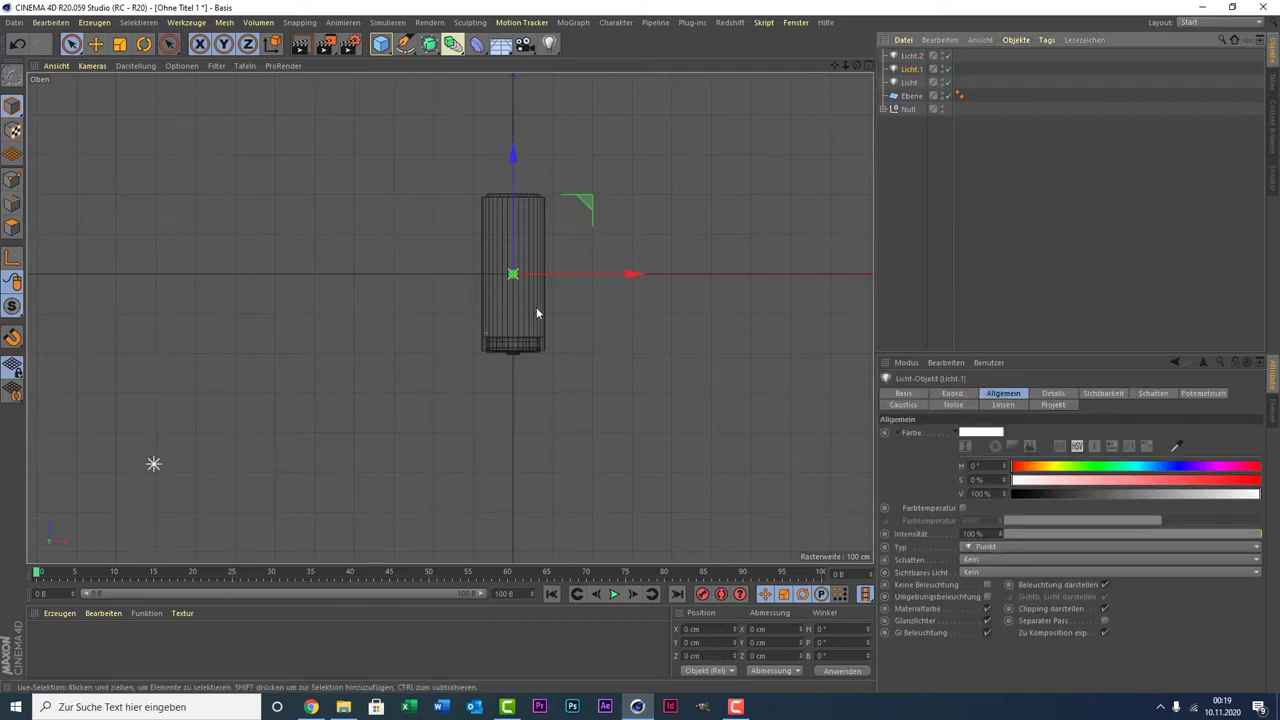
pyautogui.moveTo(591, 281); pyautogui.dragTo(820, 277)
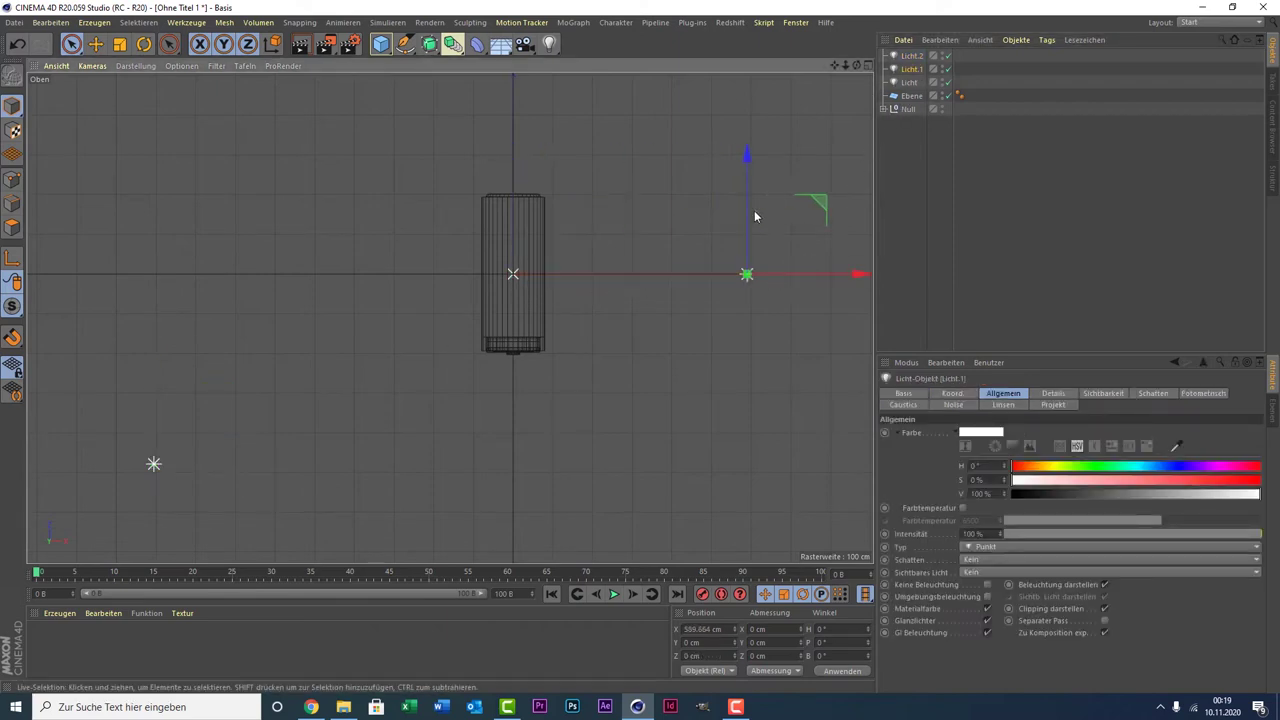
pyautogui.moveTo(748, 216); pyautogui.dragTo(758, 360)
pyautogui.click(789, 413)
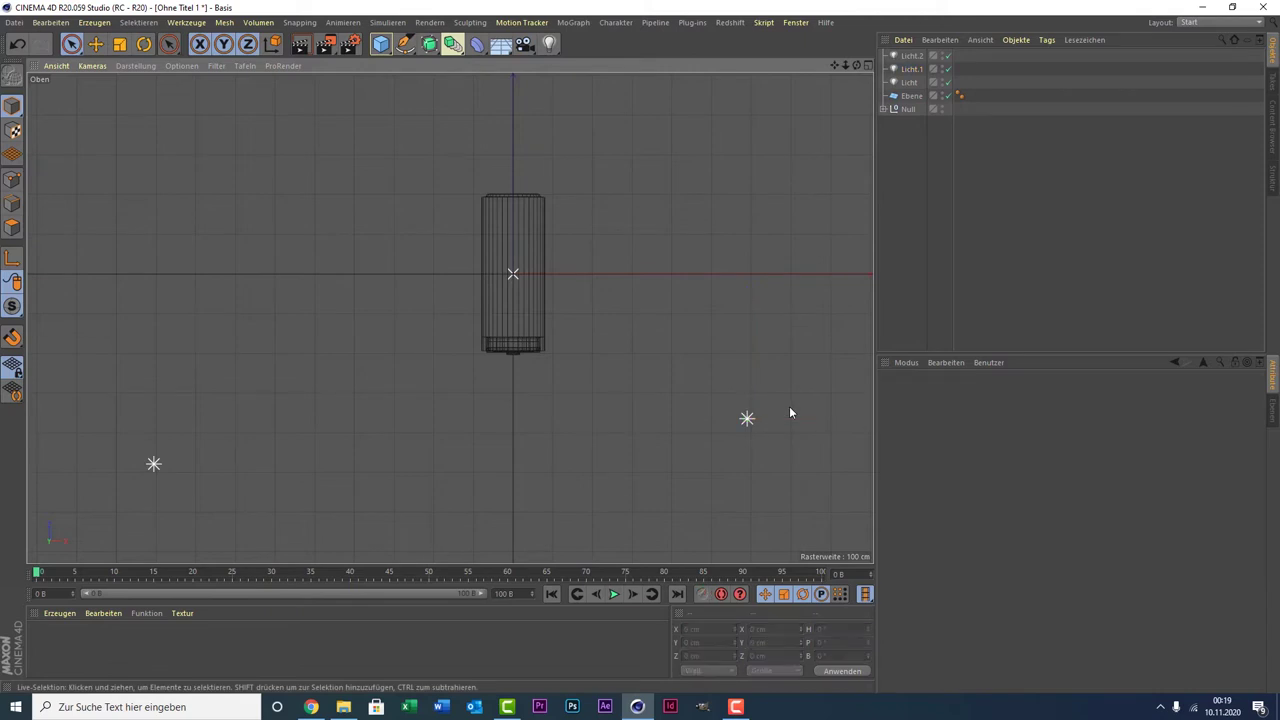
pyautogui.click(918, 56)
pyautogui.click(910, 69)
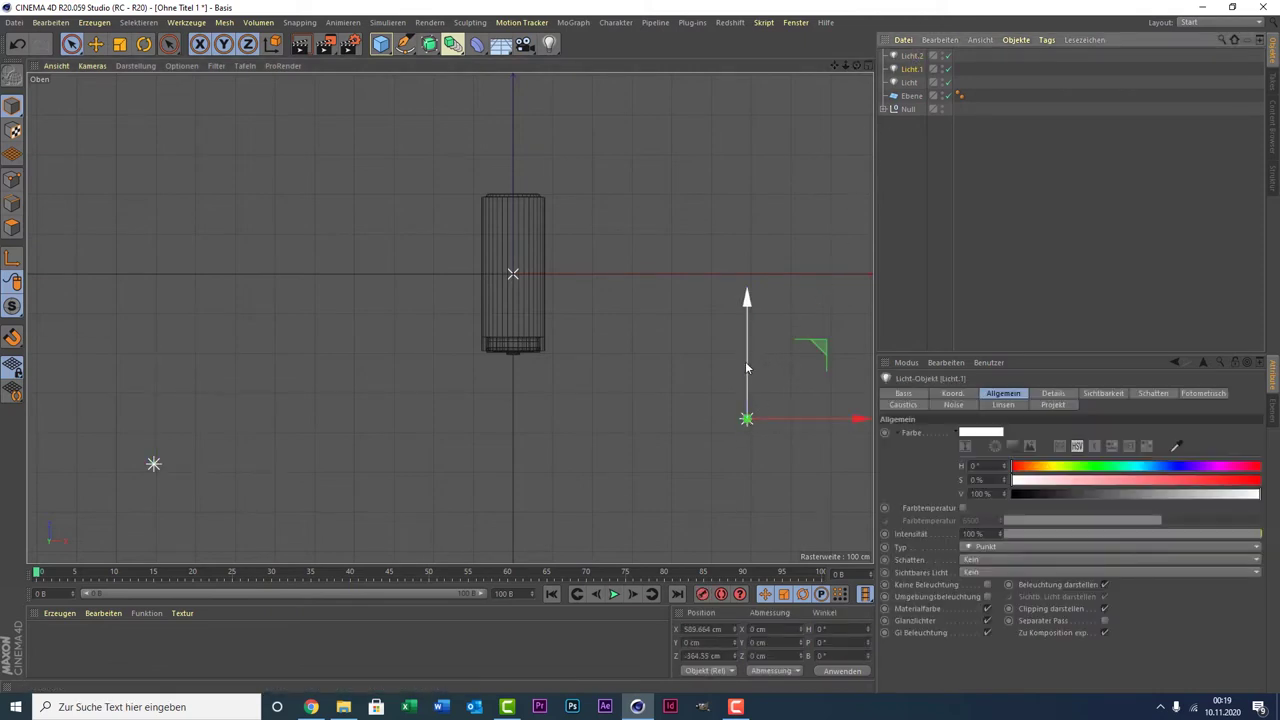
pyautogui.moveTo(745, 368); pyautogui.dragTo(754, 206)
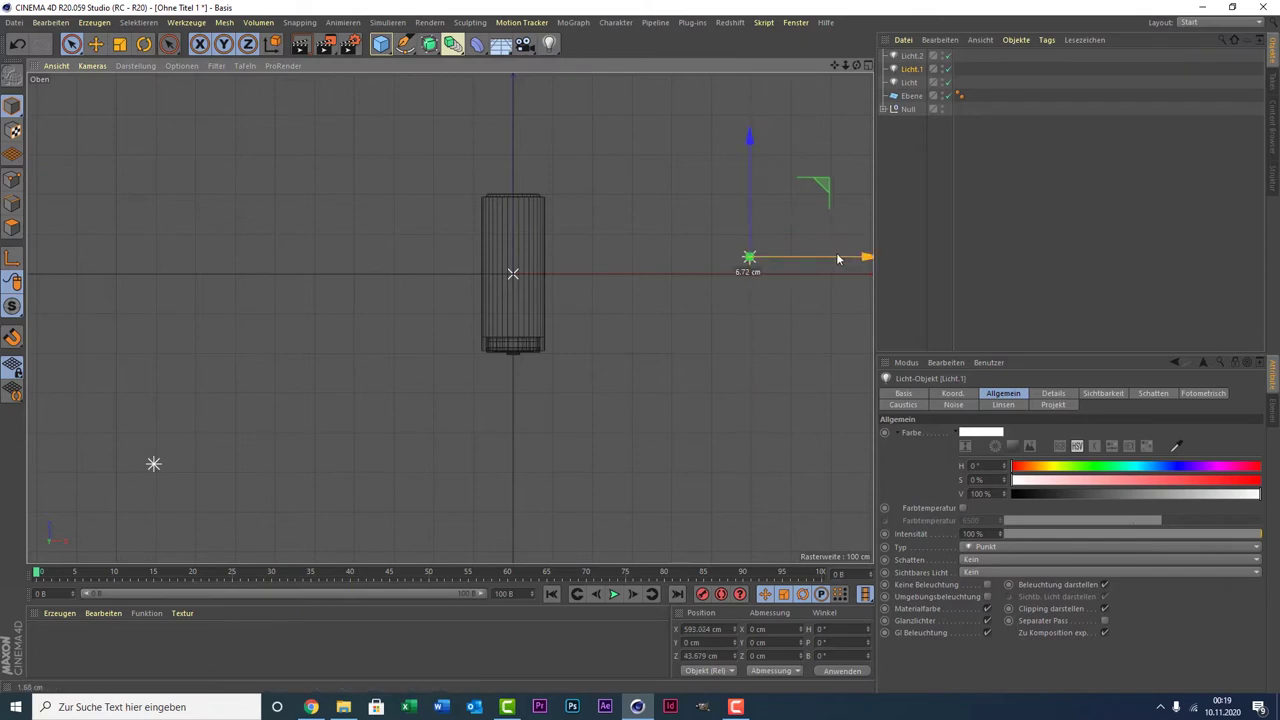
pyautogui.click(912, 56)
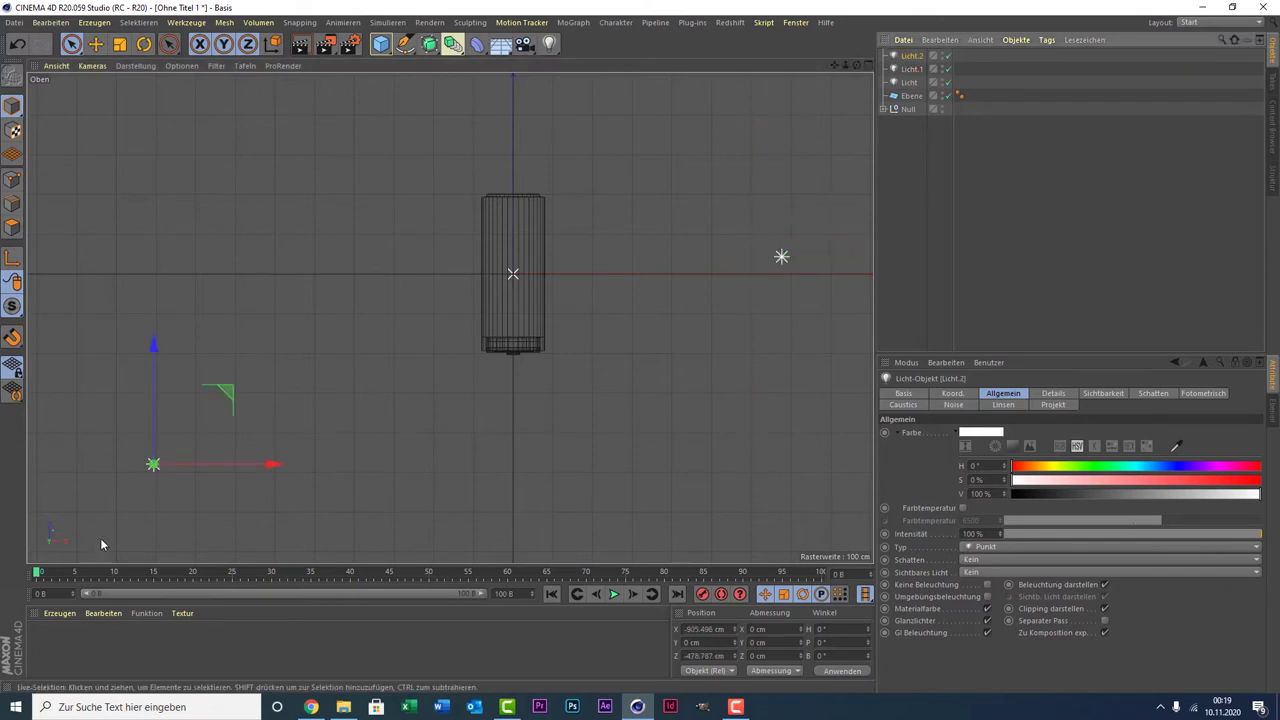
pyautogui.moveTo(180, 467)
pyautogui.mouseDown()
pyautogui.moveTo(313, 465)
pyautogui.moveTo(285, 311)
pyautogui.moveTo(281, 378)
pyautogui.mouseUp()
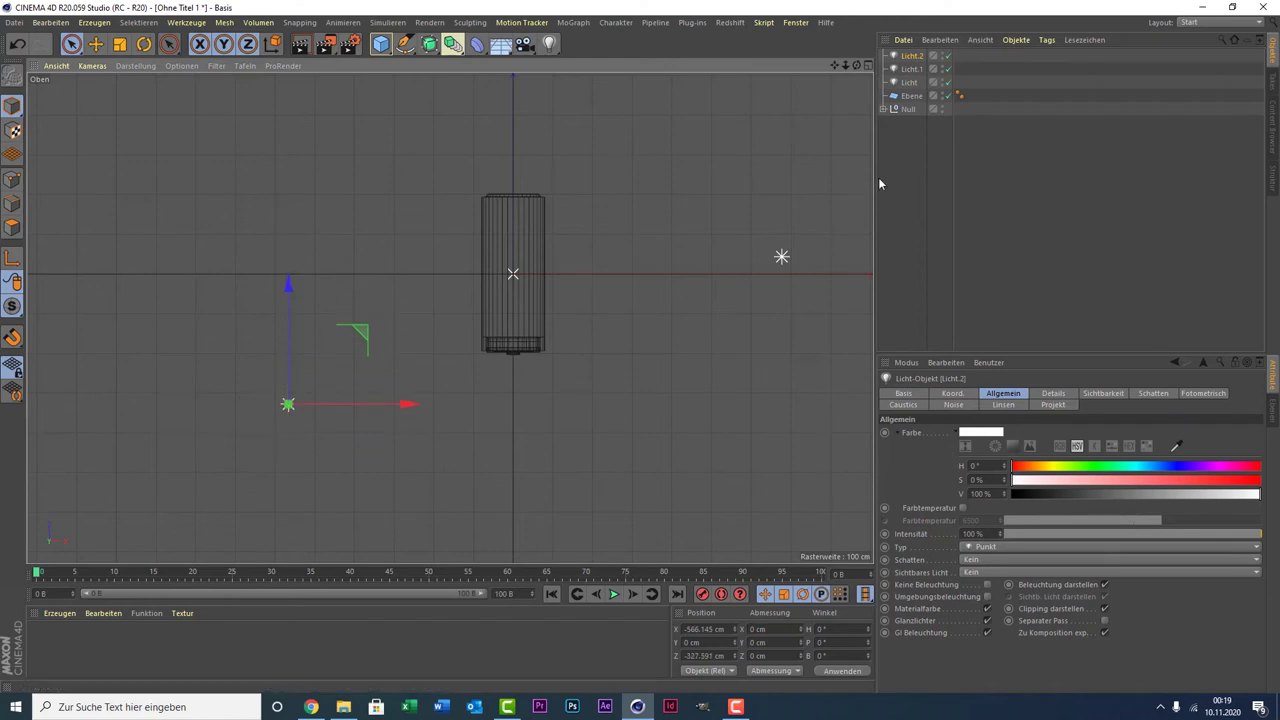
# - Move the first light, Licht, behind the cylinder and slightly to the left
pyautogui.click(909, 82)
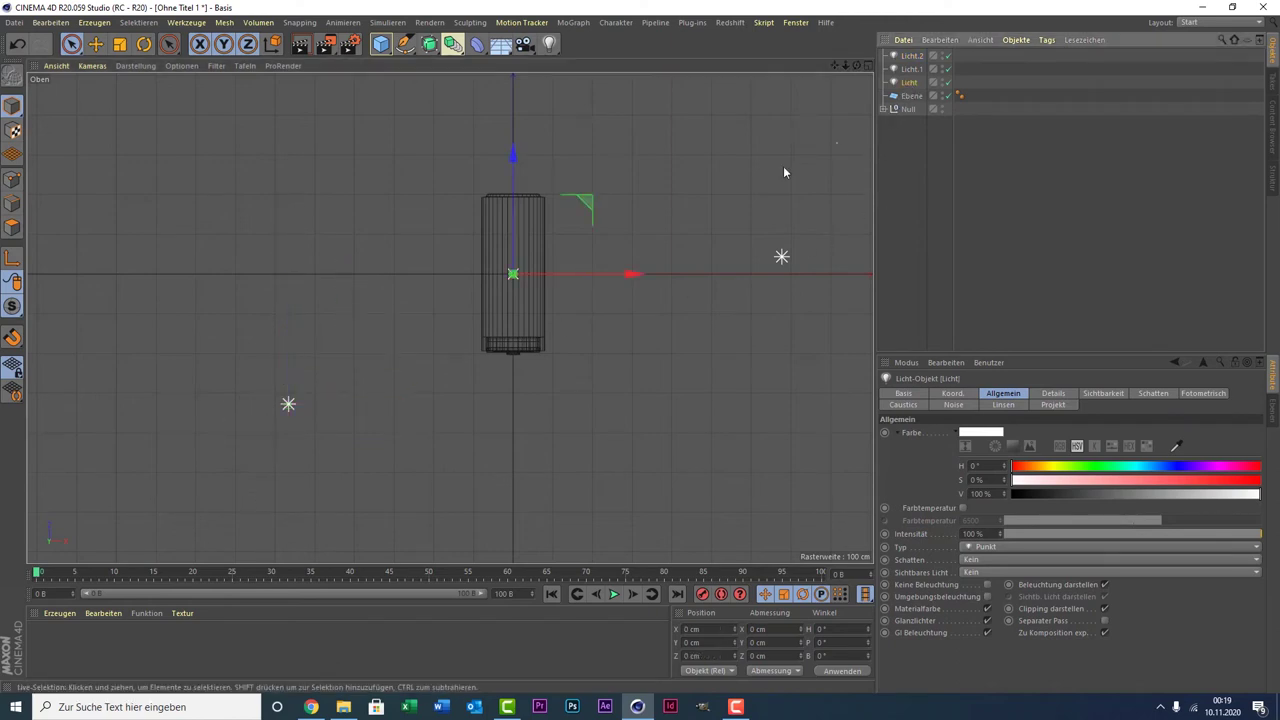
pyautogui.moveTo(516, 245); pyautogui.dragTo(514, 68)
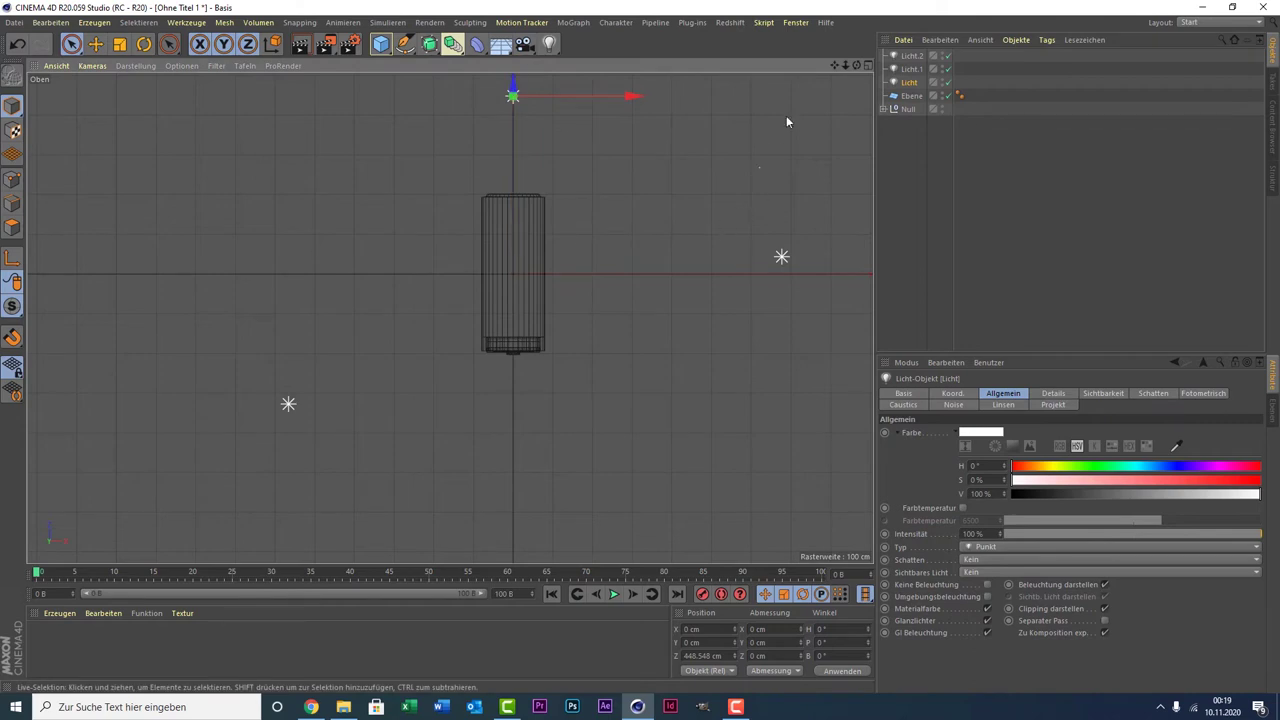
pyautogui.moveTo(836, 65); pyautogui.dragTo(825, 135)
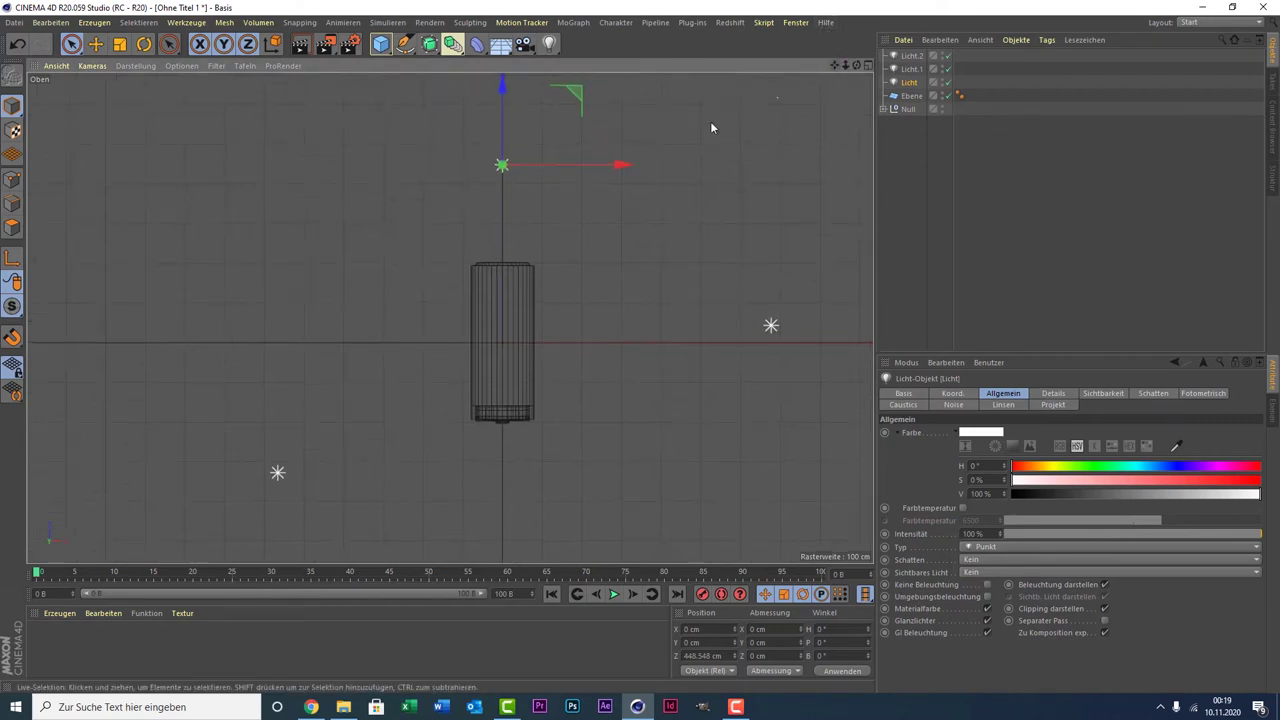
pyautogui.moveTo(556, 162)
pyautogui.mouseDown()
pyautogui.moveTo(408, 165)
pyautogui.moveTo(414, 82)
pyautogui.mouseUp()
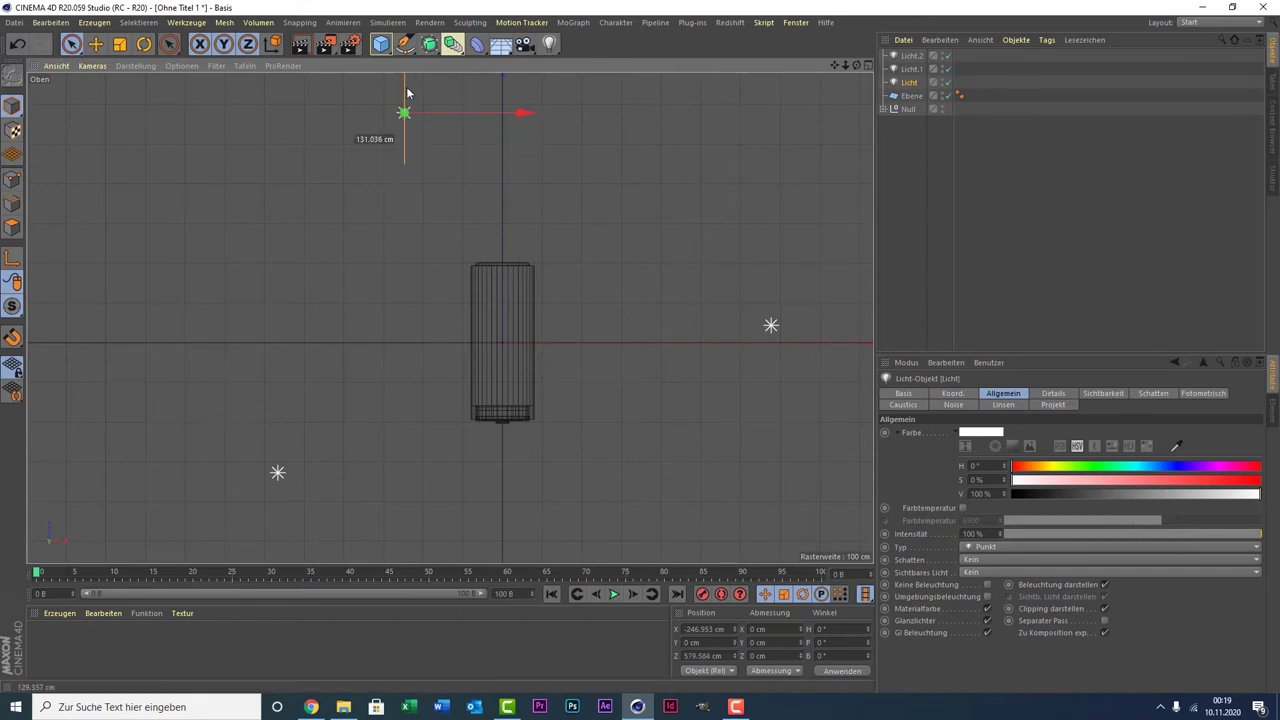
pyautogui.middleClick(212, 257)
pyautogui.middleClick(236, 240)
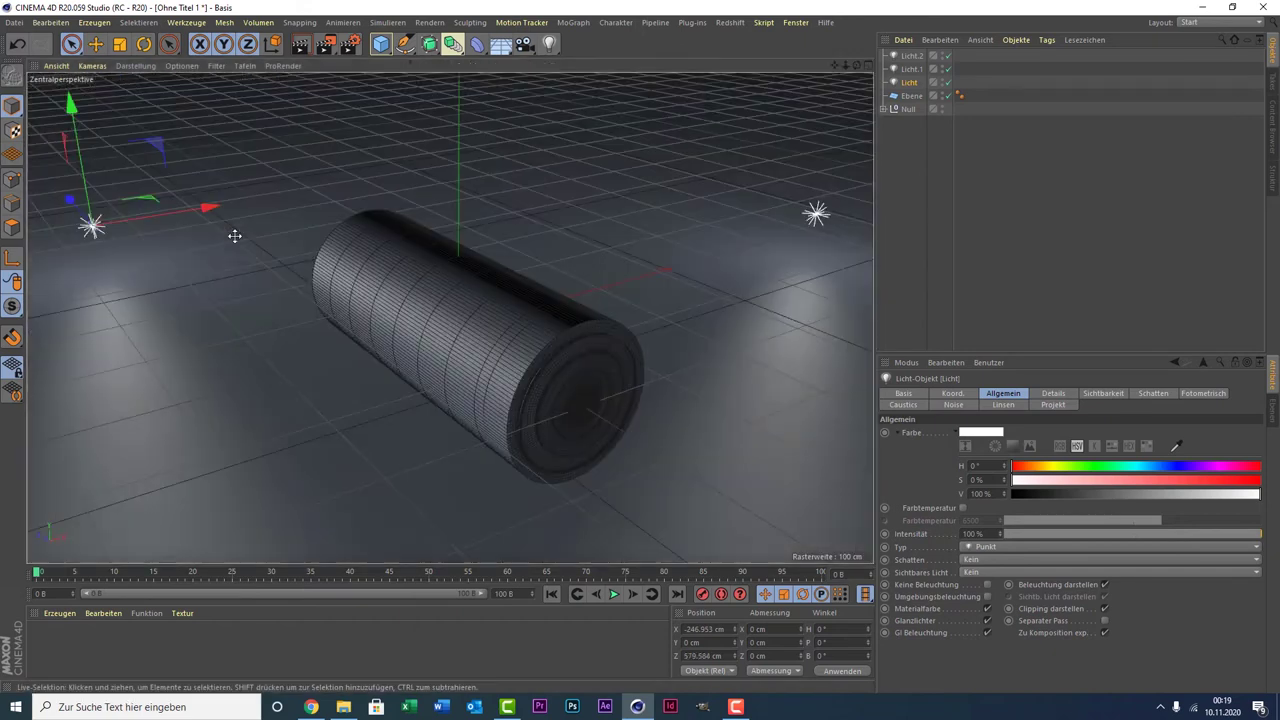
# - Raise all three lights together above the floor to Y 376.196 cm
pyautogui.moveTo(966, 86); pyautogui.dragTo(955, 50)
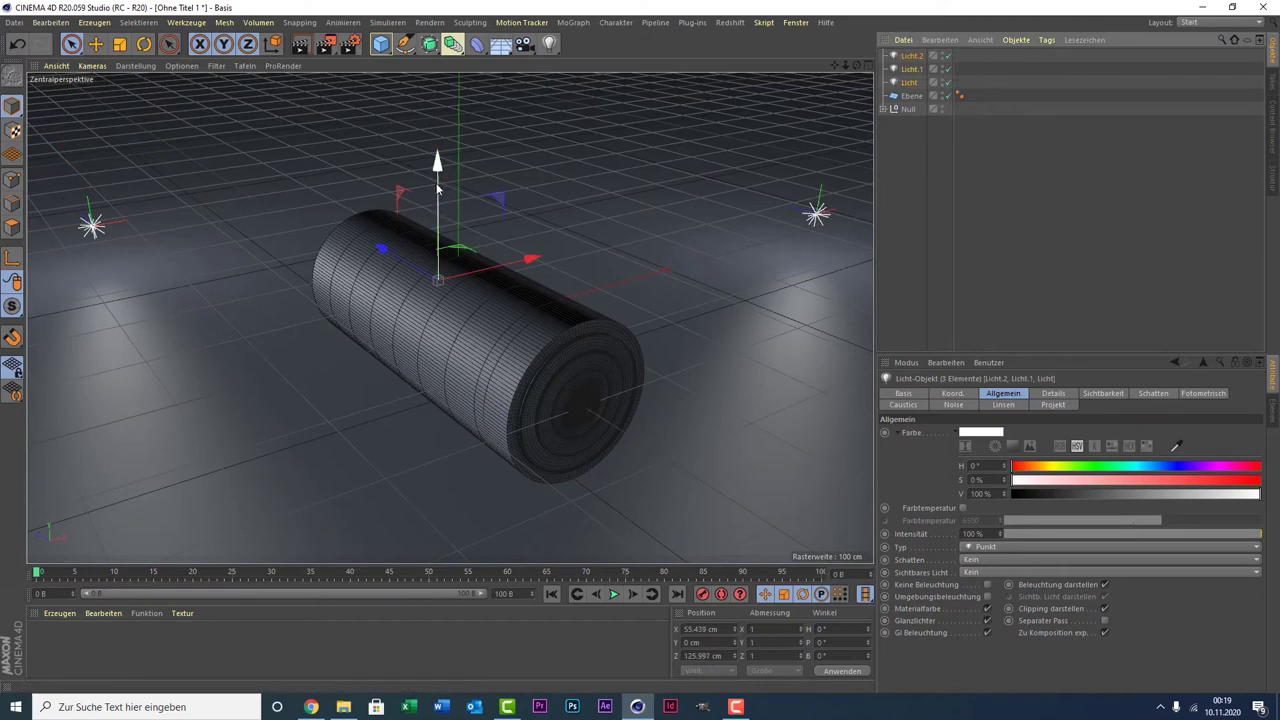
pyautogui.moveTo(443, 205); pyautogui.dragTo(437, 75)
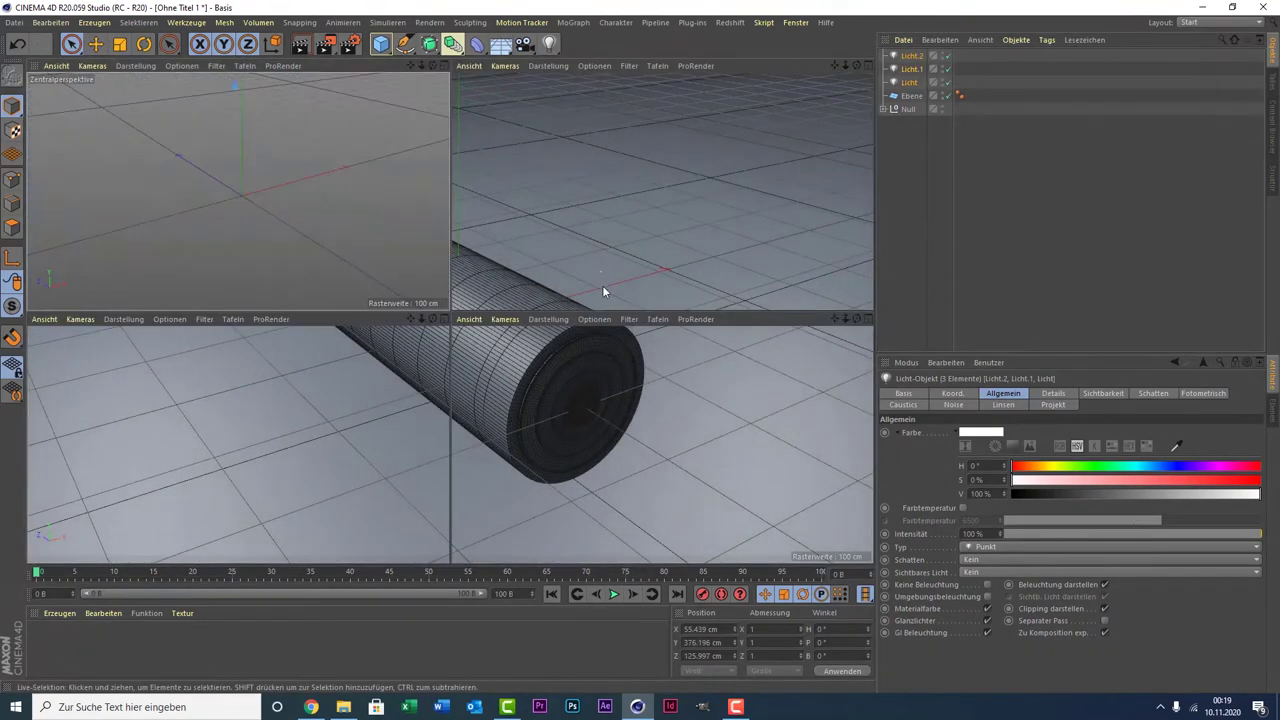
pyautogui.middleClick(600, 270)
pyautogui.middleClick(325, 360)
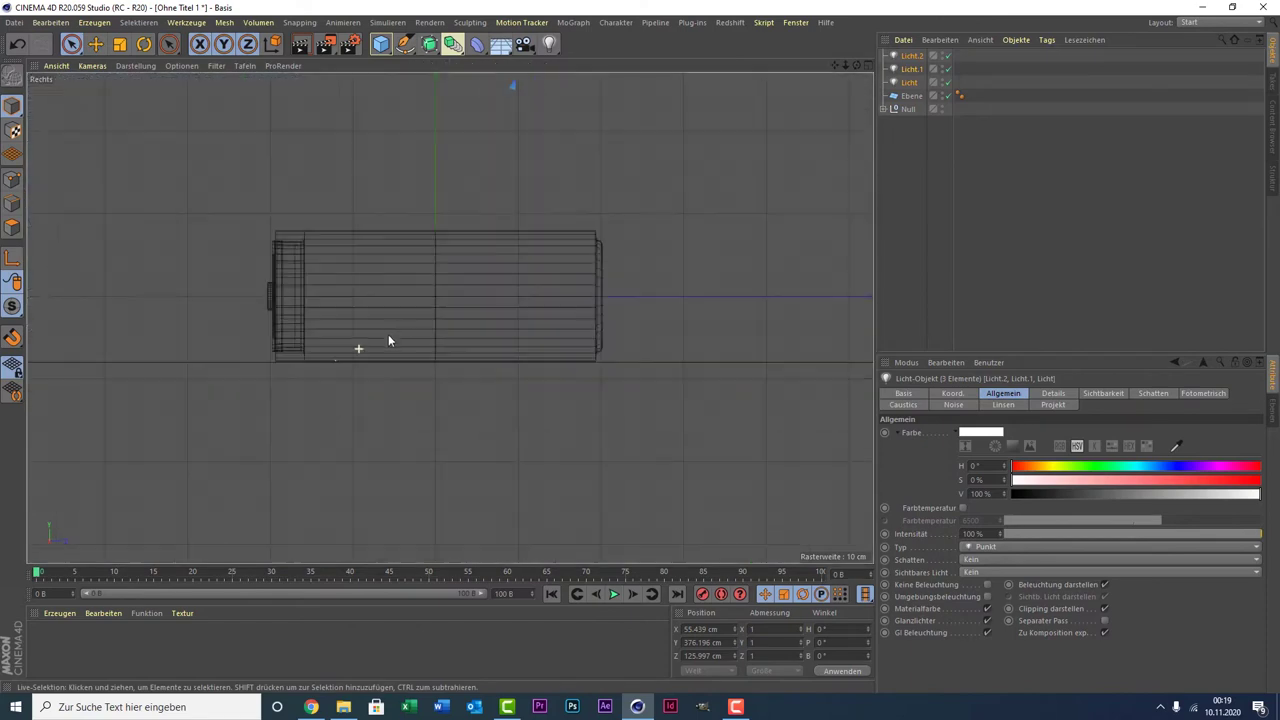
pyautogui.scroll(-5, 406, 310)
pyautogui.scroll(3, 407, 300)
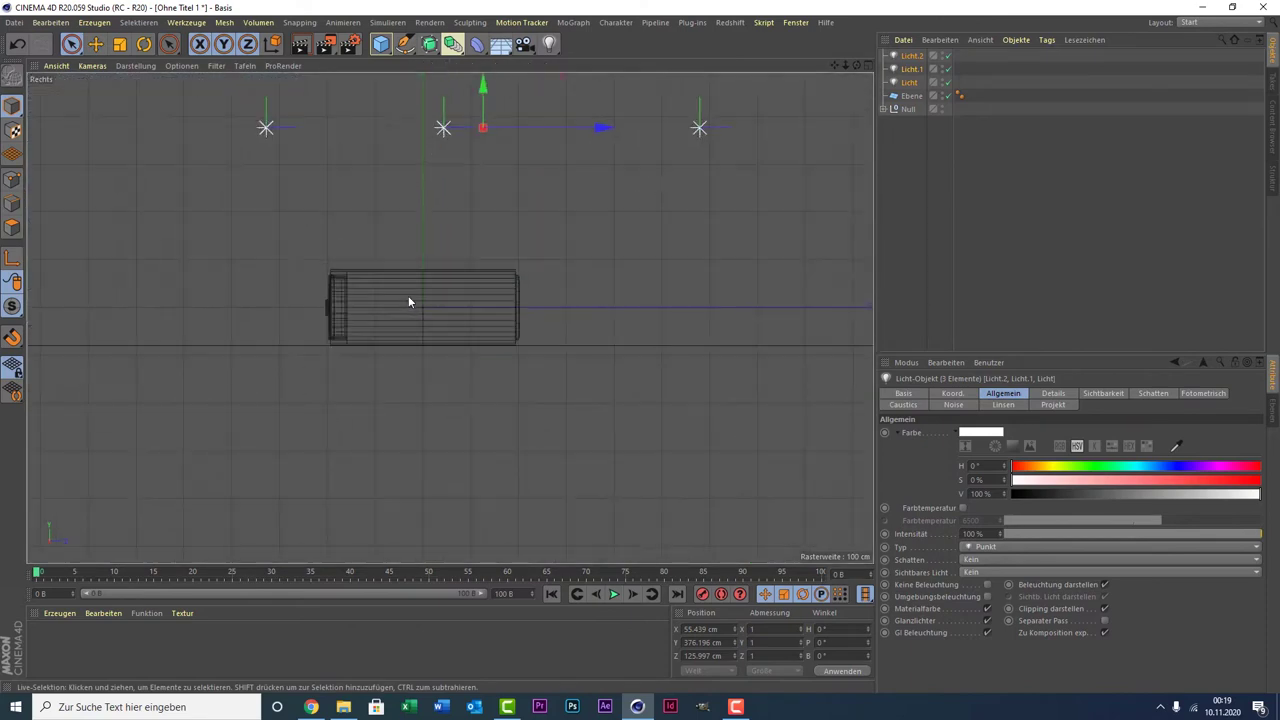
pyautogui.middleClick(408, 295)
pyautogui.middleClick(352, 256)
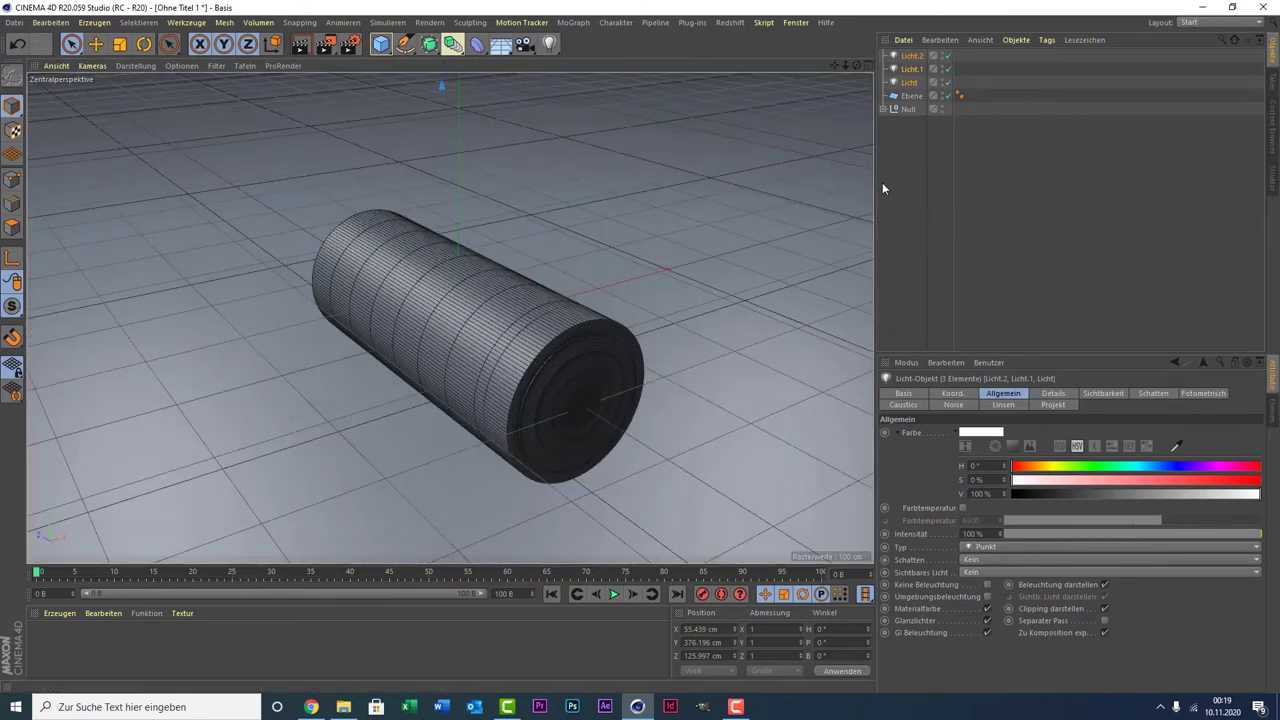
pyautogui.moveTo(449, 237)
pyautogui.keyDown('alt'); pyautogui.mouseDown()
pyautogui.moveTo(450, 317)
pyautogui.moveTo(449, 277)
pyautogui.mouseUp(); pyautogui.keyUp('alt')
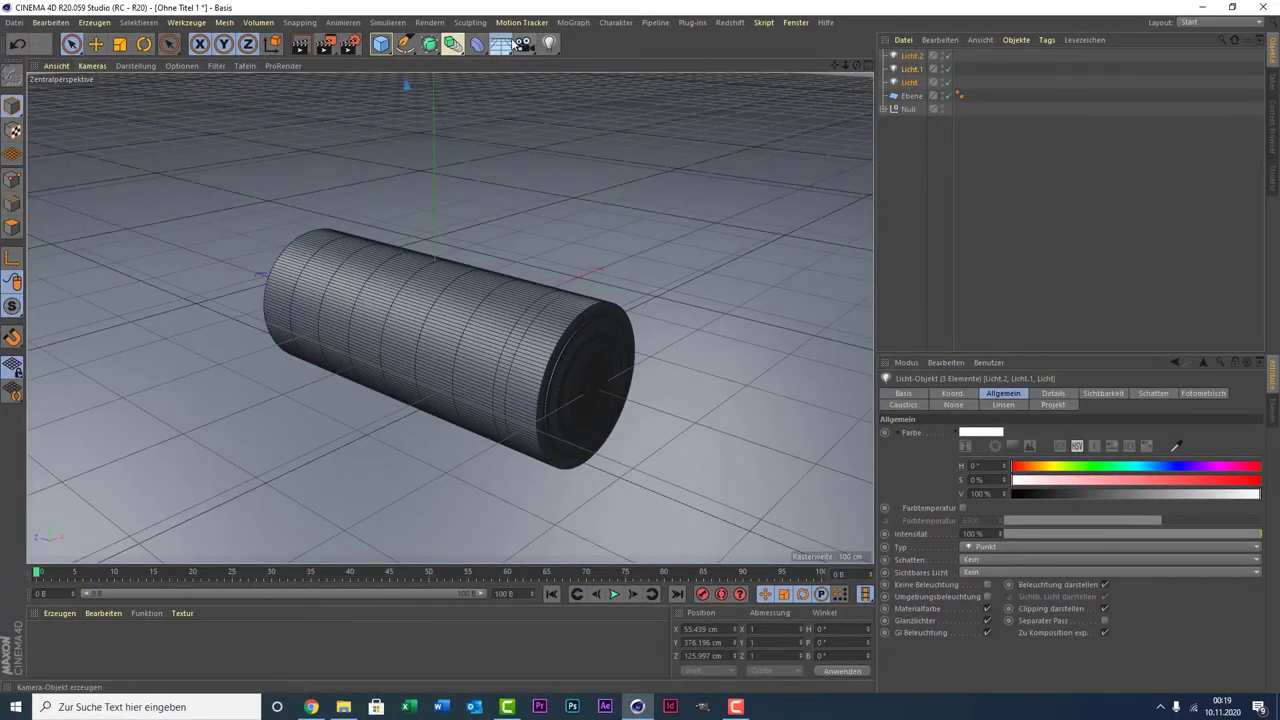
# - Add a Himmel sky object and browse the material presets to the Forest Road HDRI
pyautogui.click(516, 44)
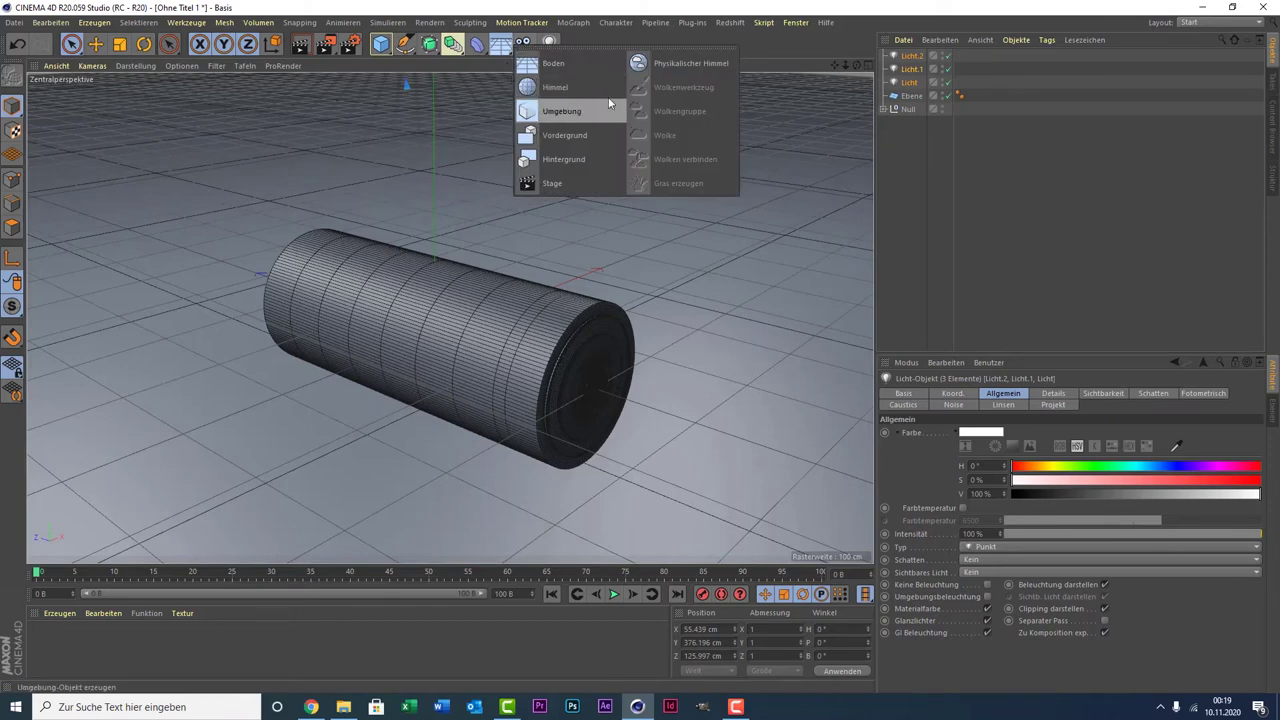
pyautogui.click(555, 87)
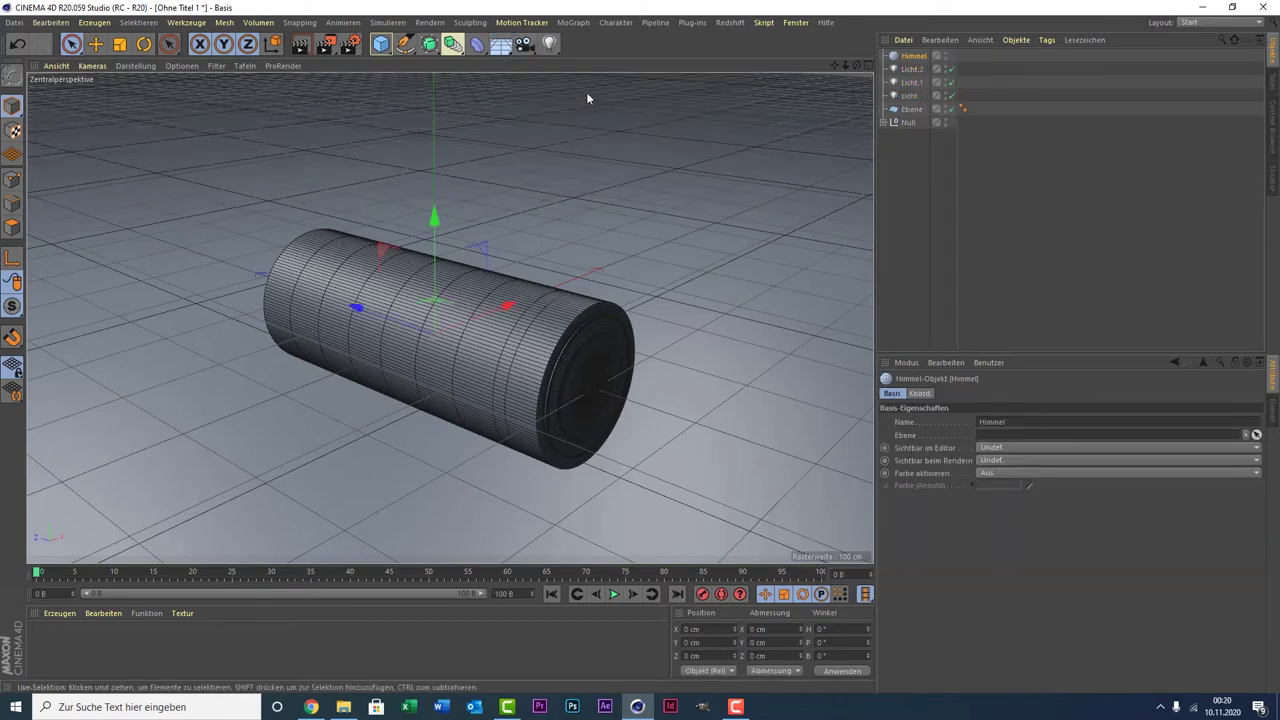
pyautogui.click(60, 614)
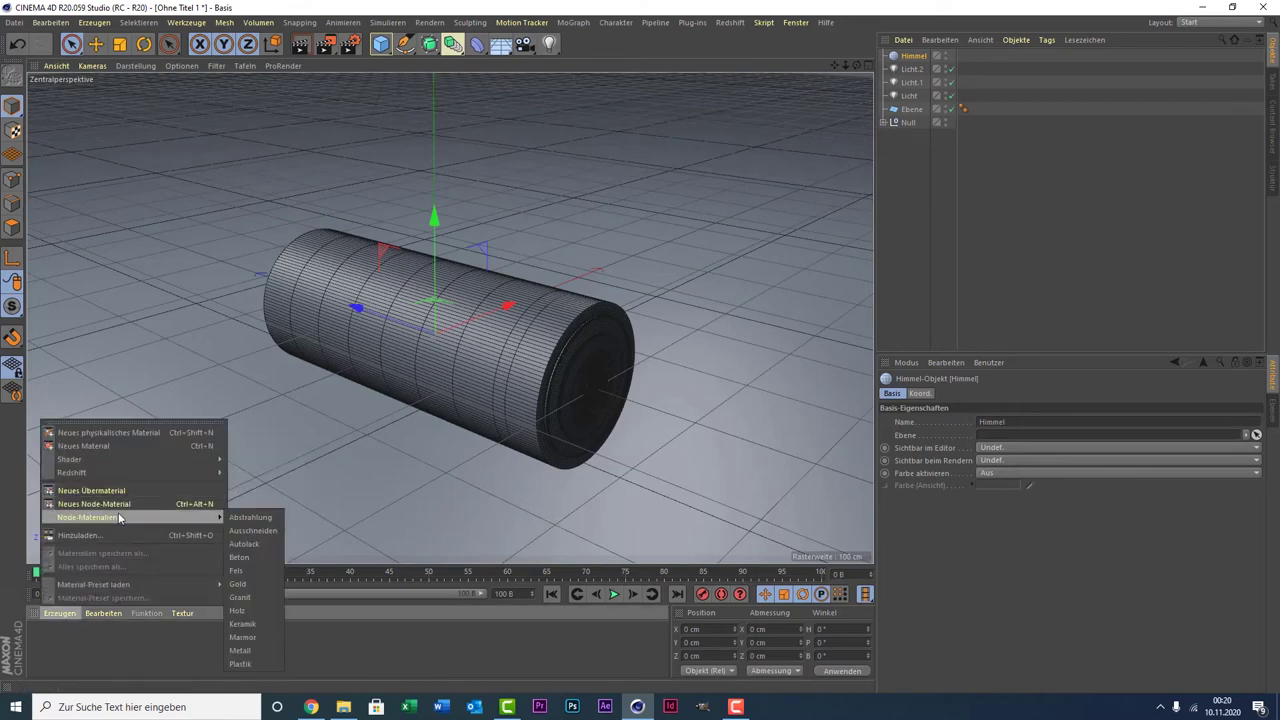
pyautogui.moveTo(94, 584)
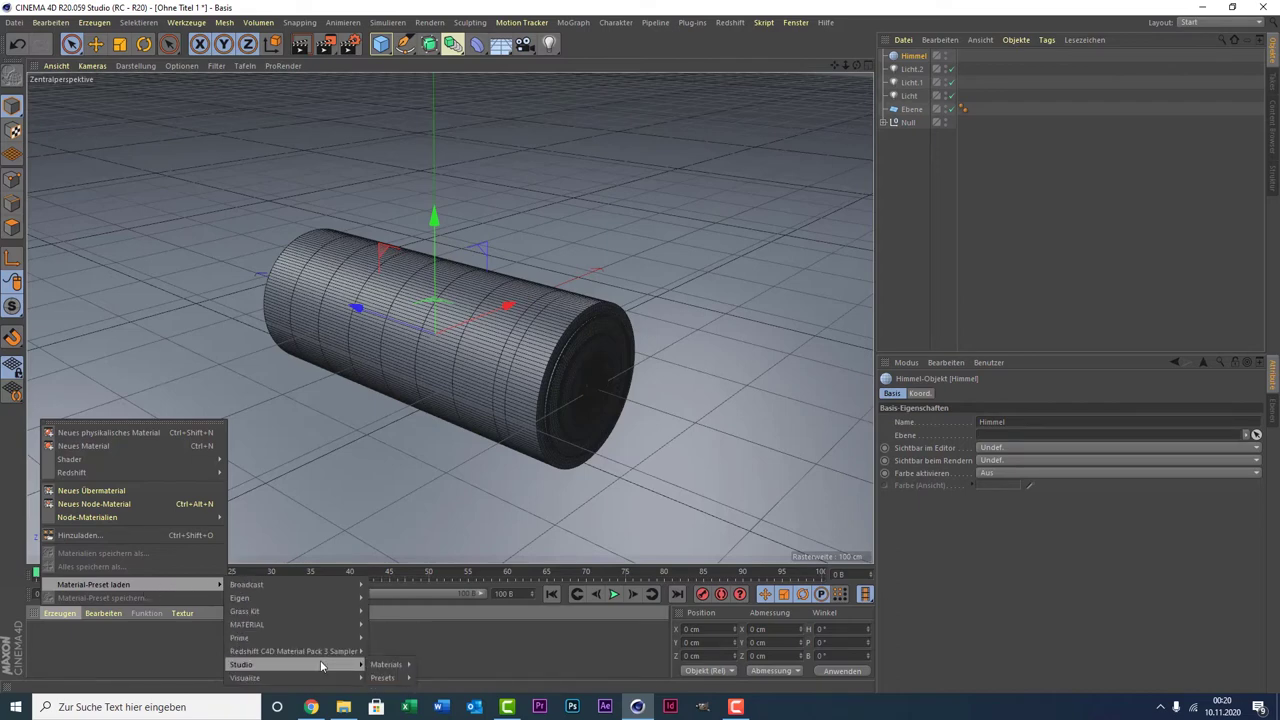
pyautogui.moveTo(241, 664)
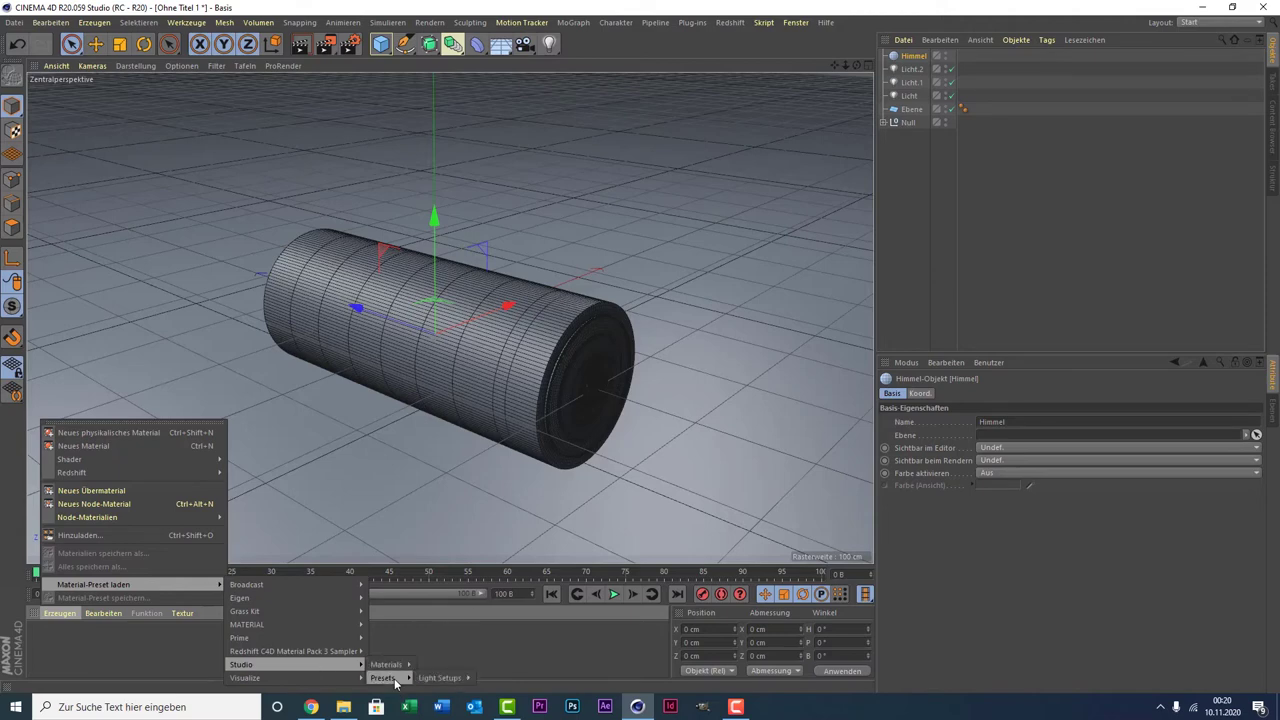
pyautogui.moveTo(383, 678)
pyautogui.moveTo(487, 678)
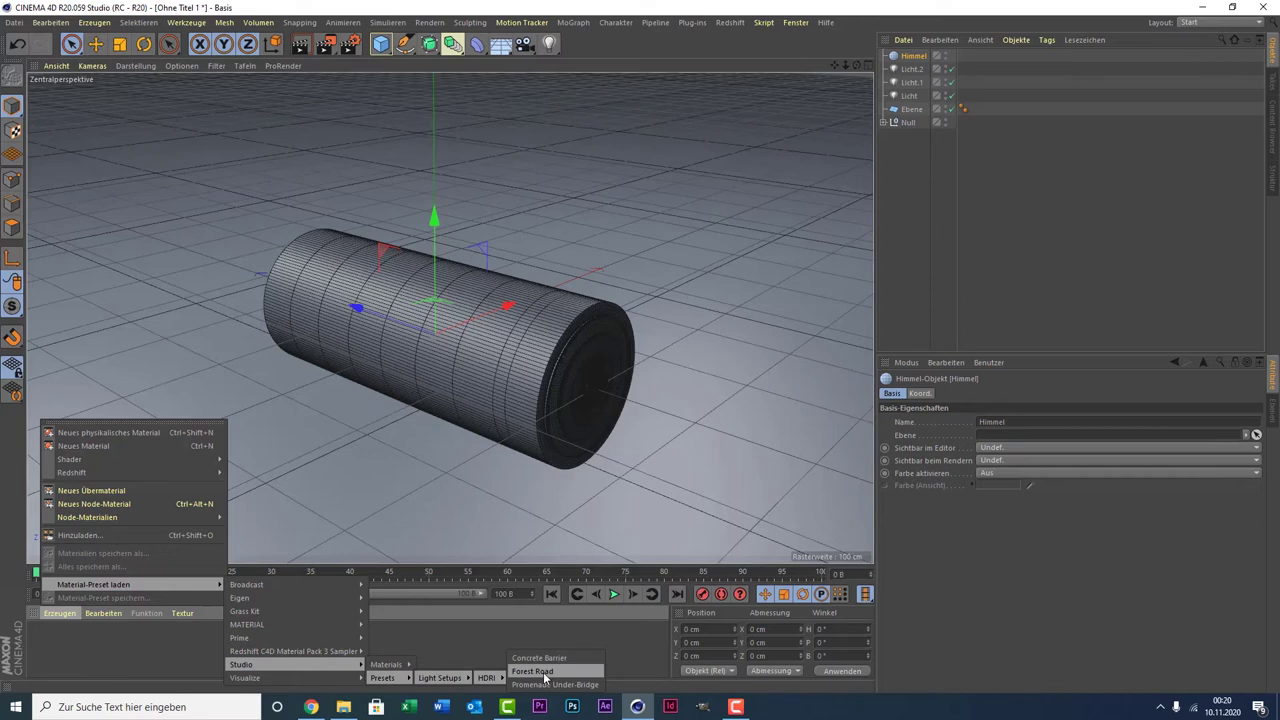
# - Load the Forest Road HDRI material and apply it to the Himmel sky
pyautogui.click(533, 671)
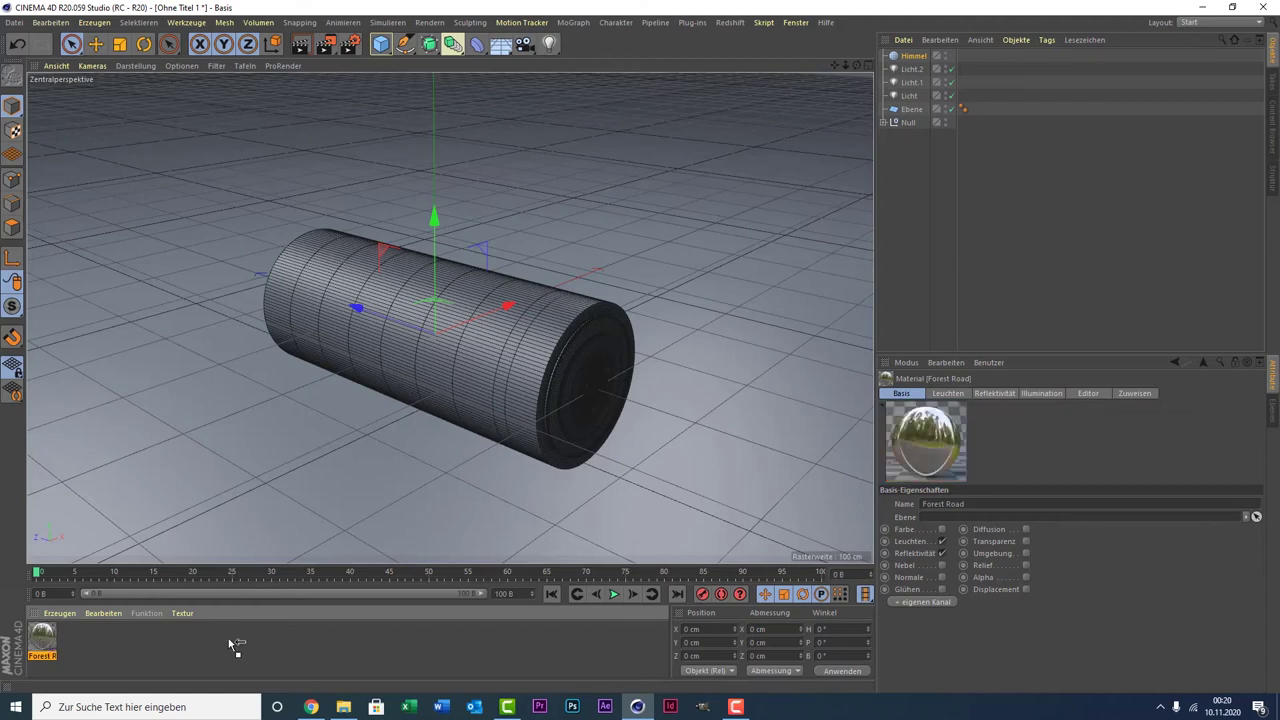
pyautogui.moveTo(937, 69); pyautogui.dragTo(925, 57)
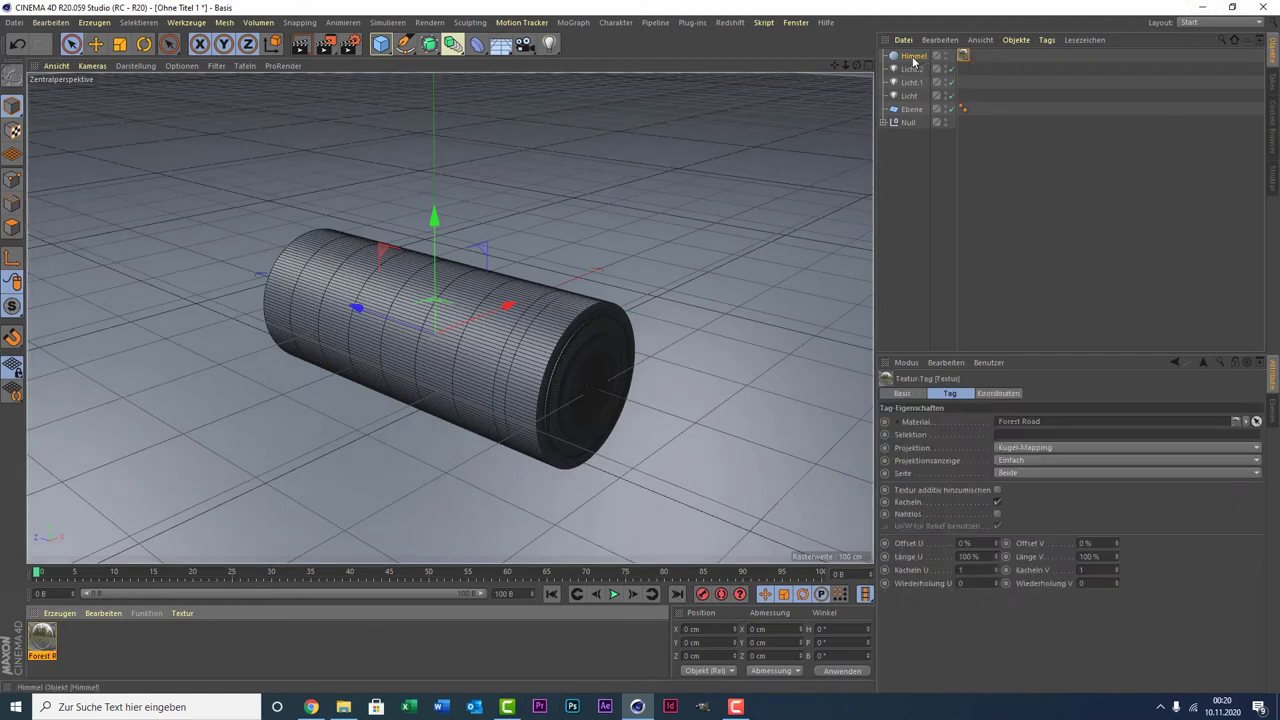
pyautogui.scroll(-3, 763, 94)
pyautogui.scroll(-2, 794, 80)
pyautogui.press('h')
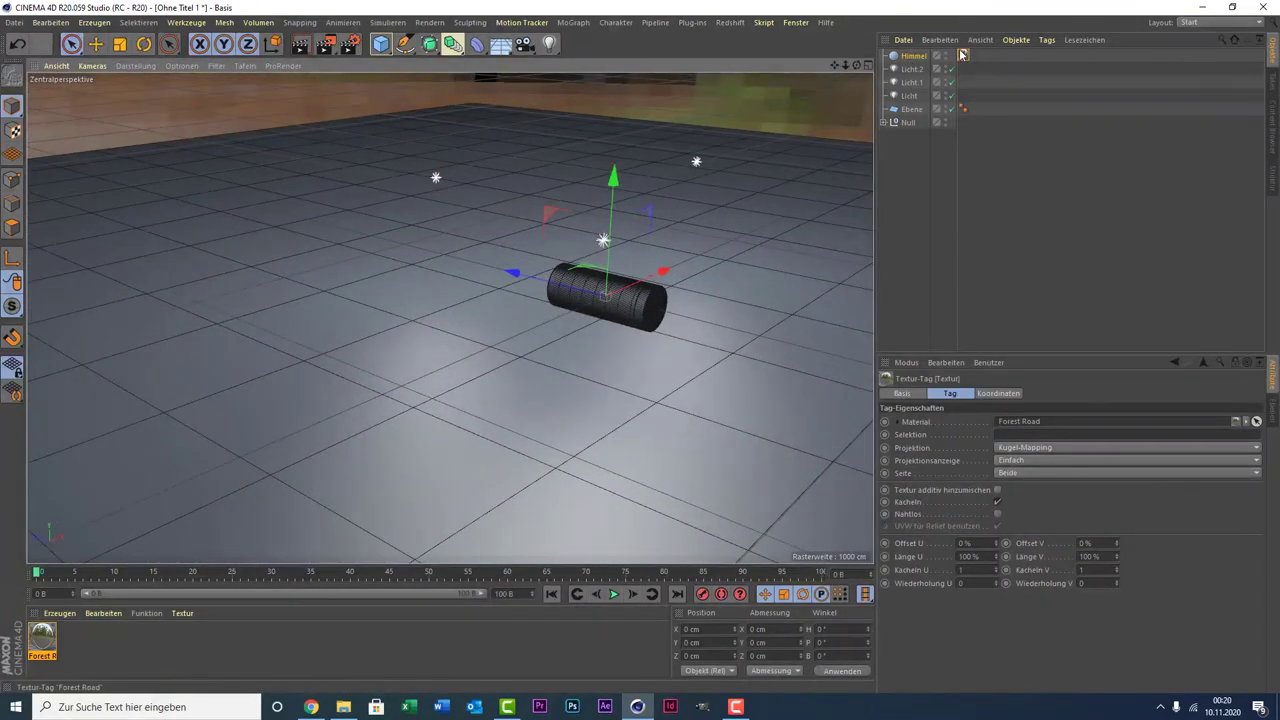
# - Keep the sky texture on Kugel-Mapping projection and zoom in close to the cylinder
pyautogui.click(1034, 449)
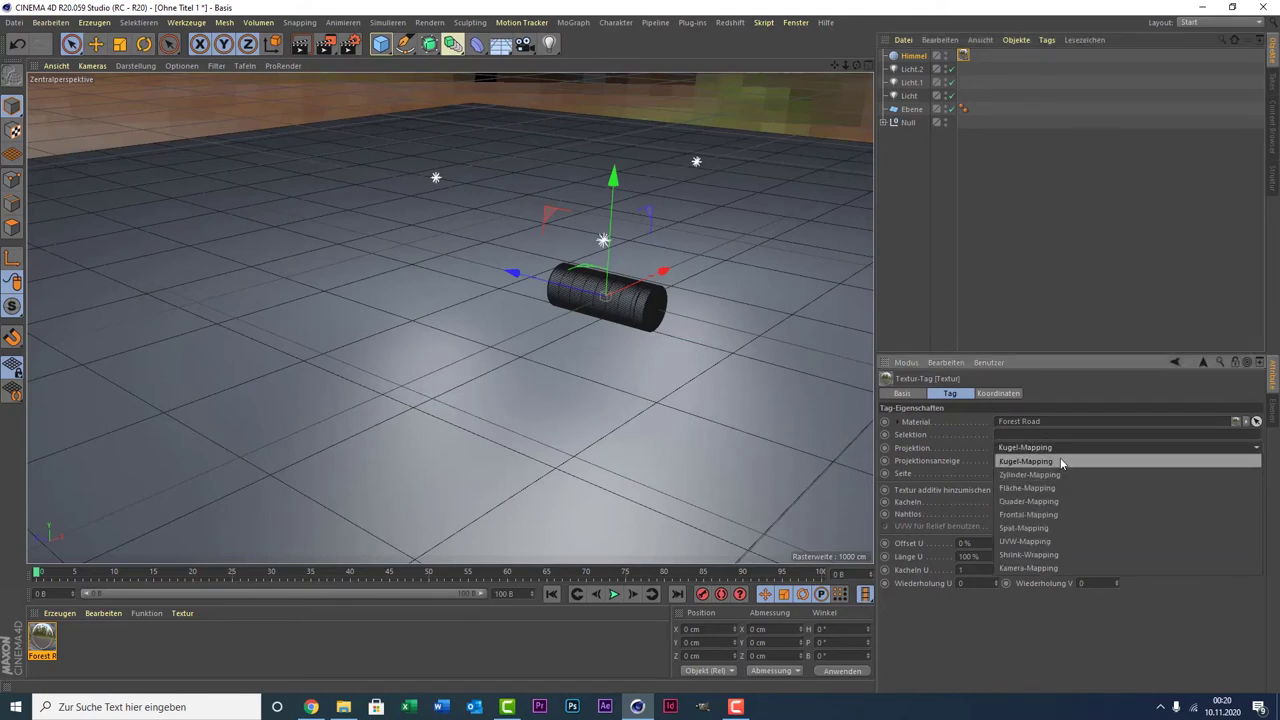
pyautogui.click(1060, 458)
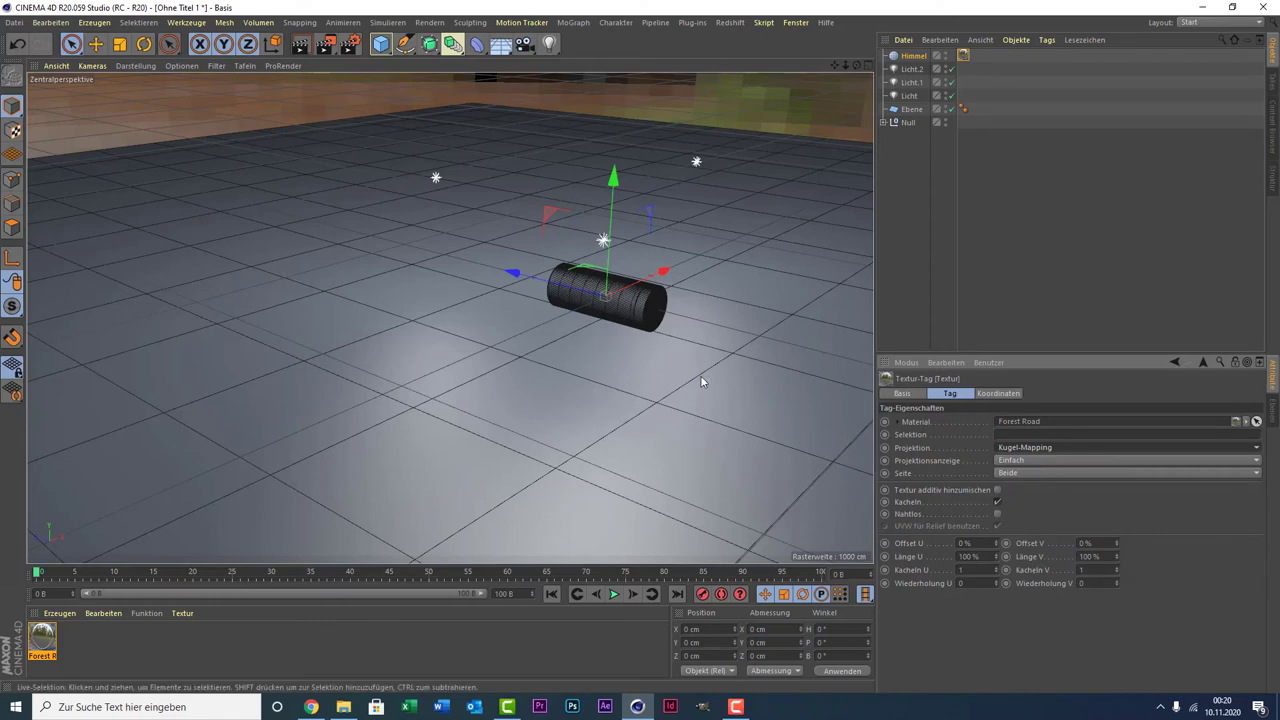
pyautogui.scroll(2, 700, 372)
pyautogui.scroll(2, 690, 370)
pyautogui.scroll(1, 655, 345)
pyautogui.scroll(1, 643, 327)
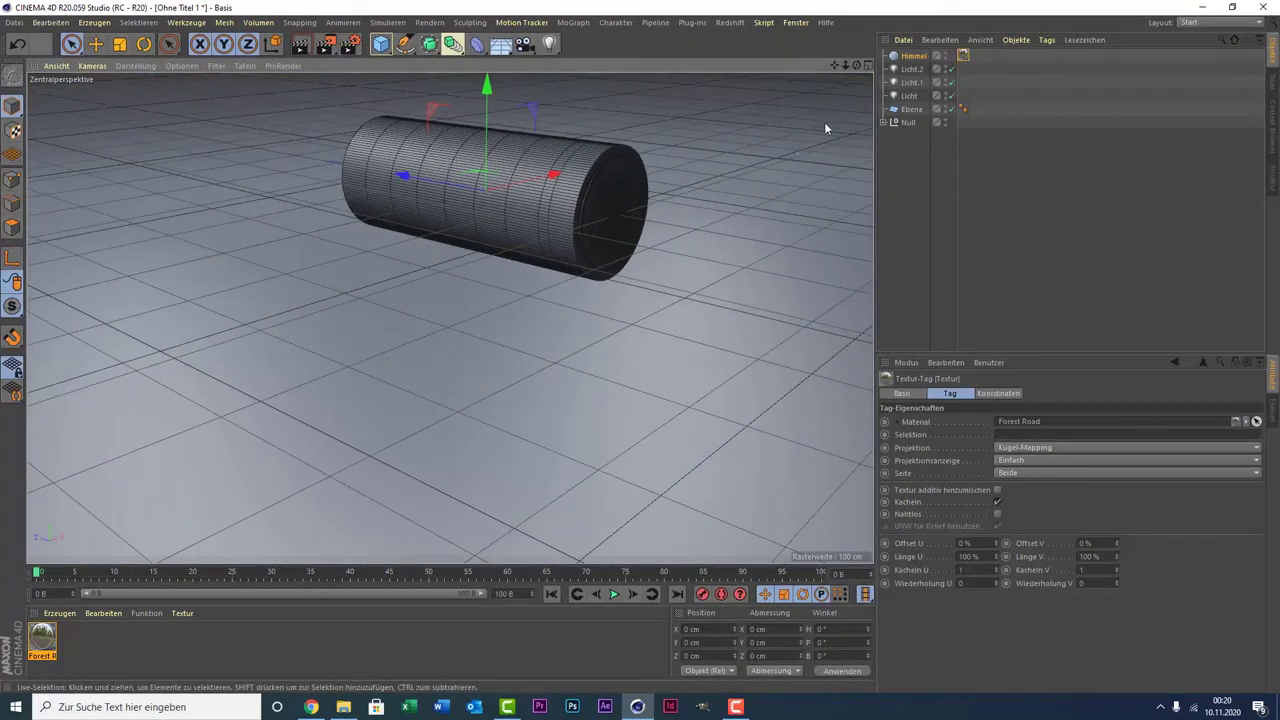
pyautogui.moveTo(841, 66); pyautogui.dragTo(845, 190)
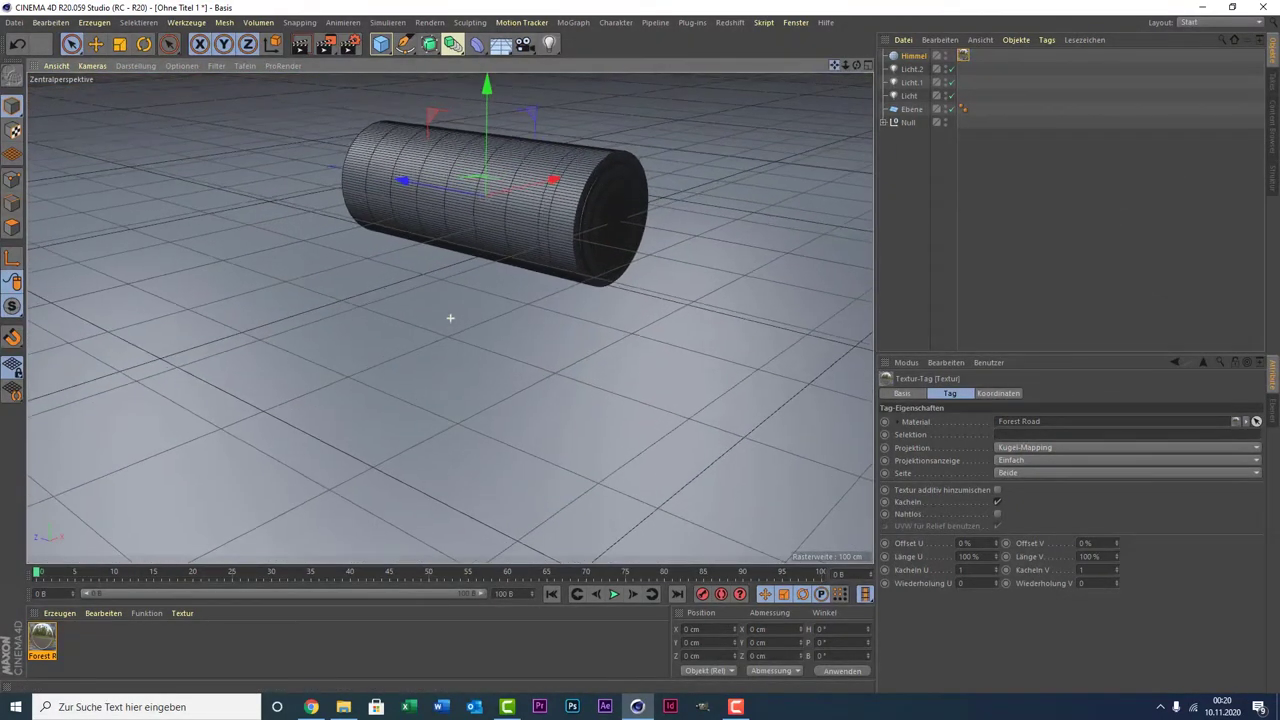
pyautogui.moveTo(853, 70); pyautogui.dragTo(849, 86)
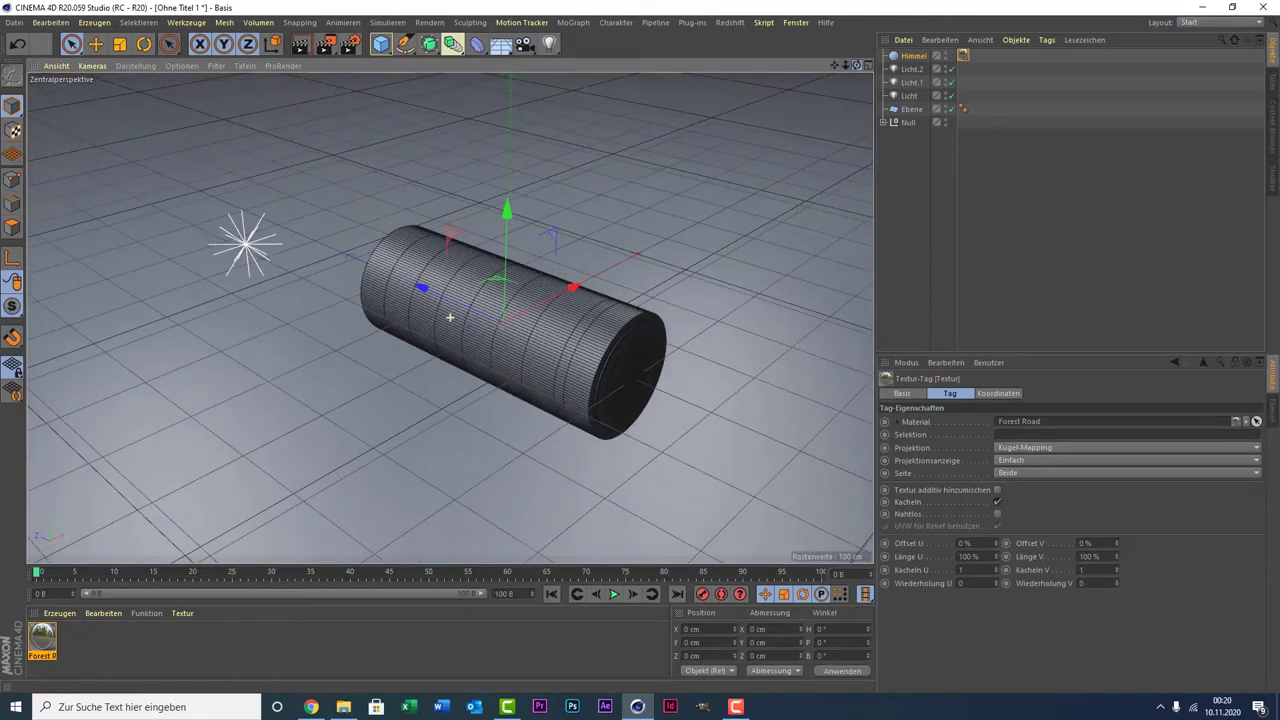
# - Apply a new white material to the floor Ebene and set all three lights' shadows to Shadow Maps (Weich)
pyautogui.doubleClick(93, 645)
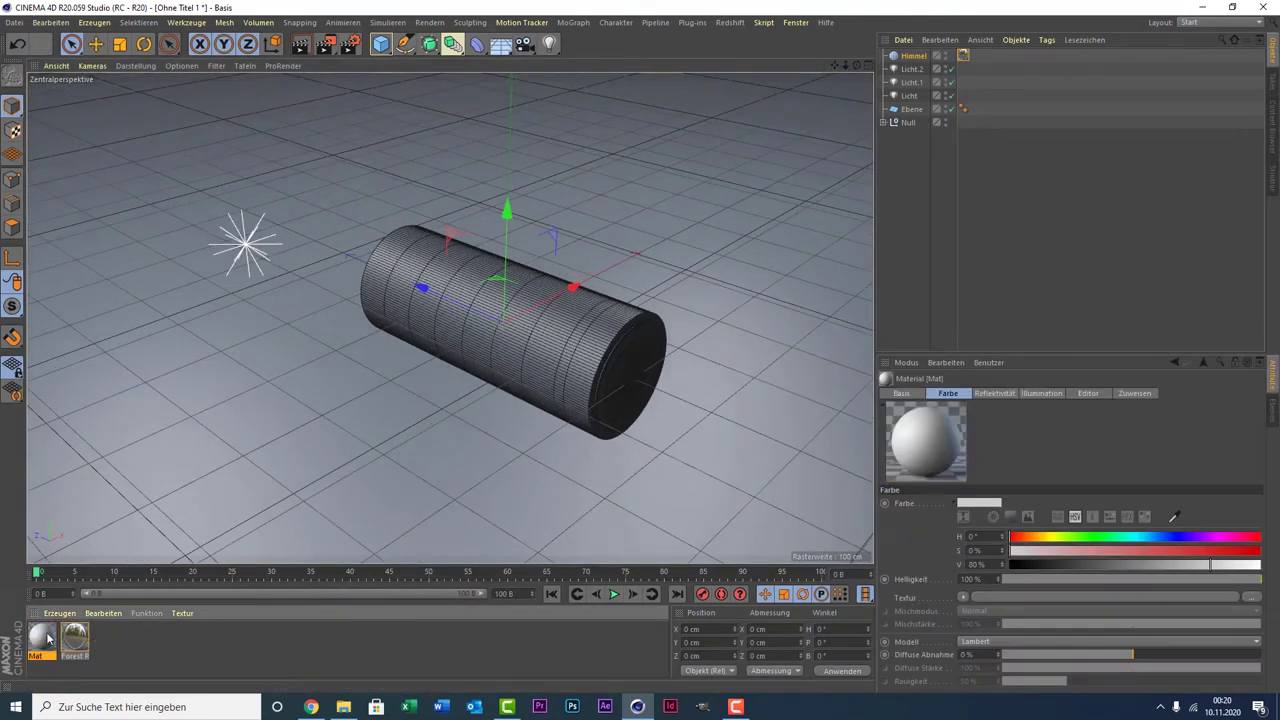
pyautogui.moveTo(45, 638); pyautogui.dragTo(170, 350)
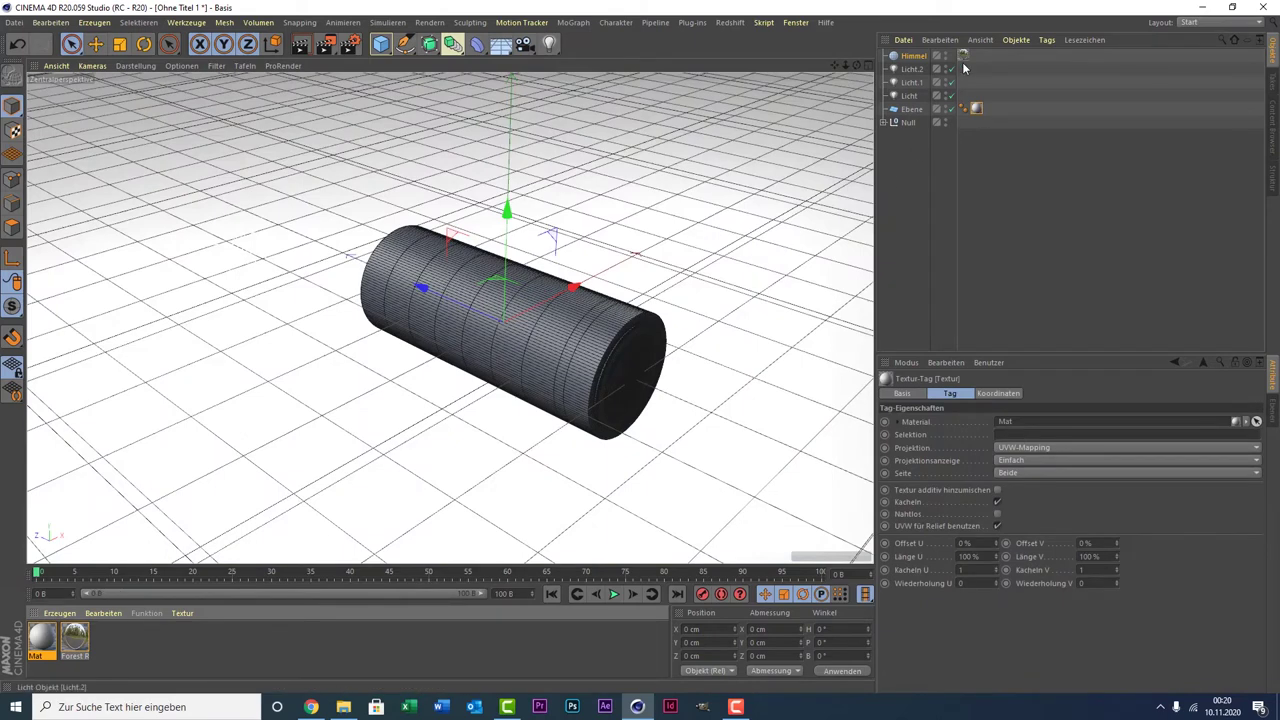
pyautogui.moveTo(966, 100); pyautogui.dragTo(900, 62)
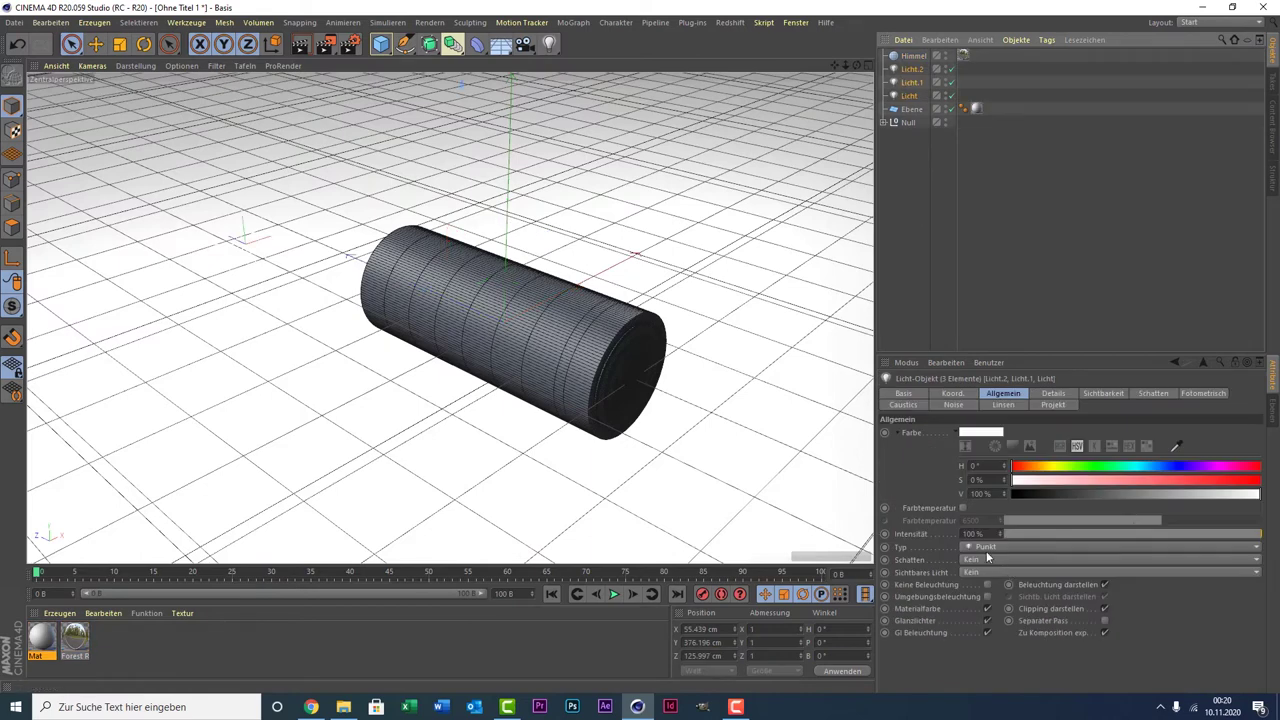
pyautogui.click(985, 558)
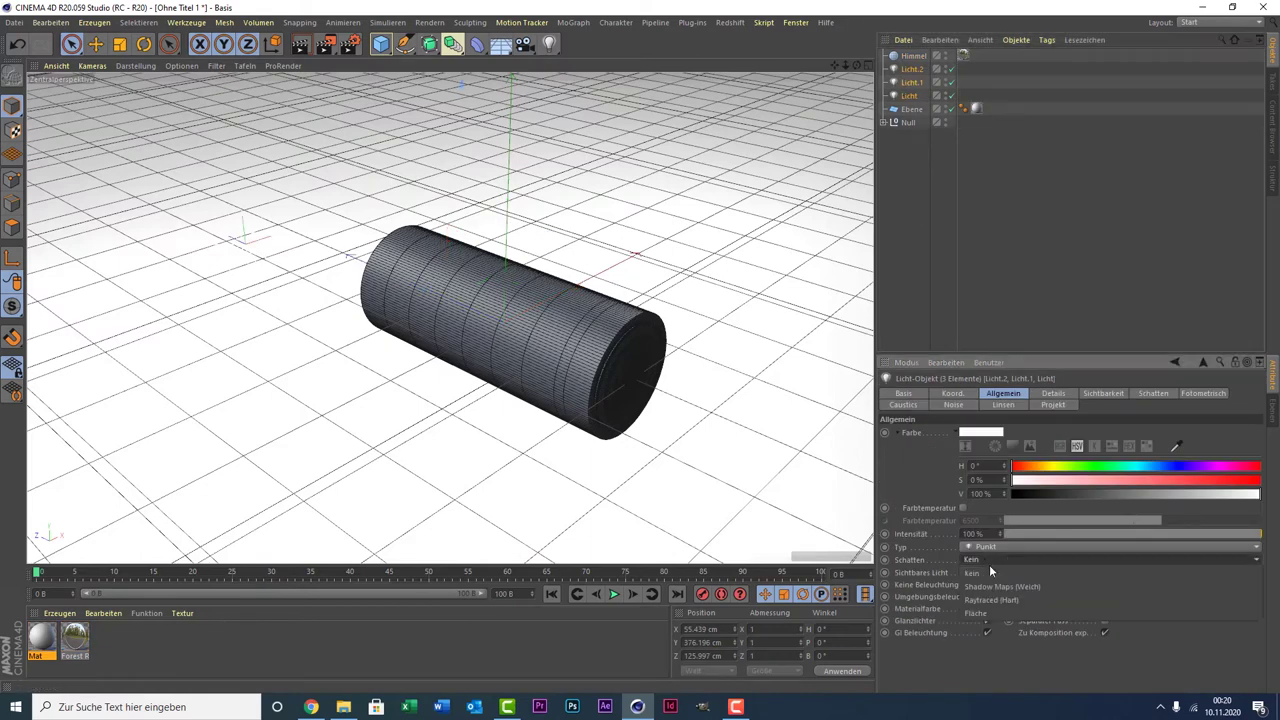
pyautogui.click(1046, 592)
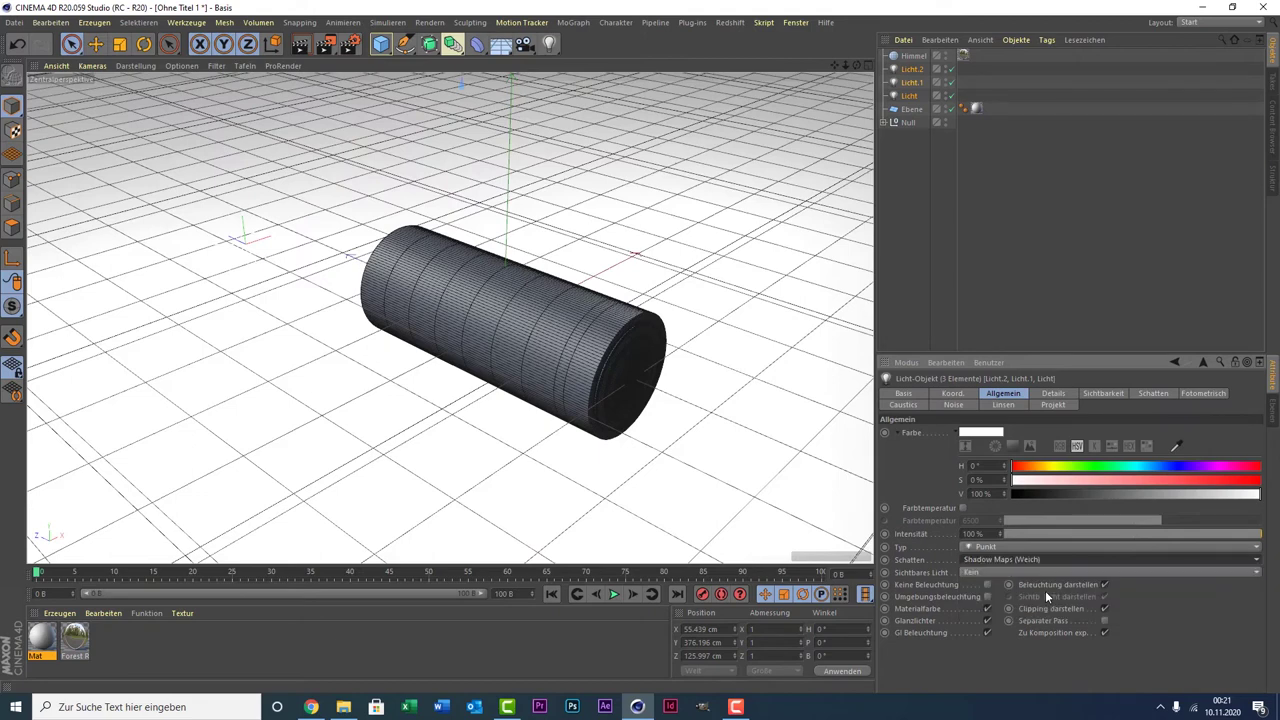
# - Create material Mat.1 and add a GGX layer under its Reflektivität settings
pyautogui.doubleClick(118, 646)
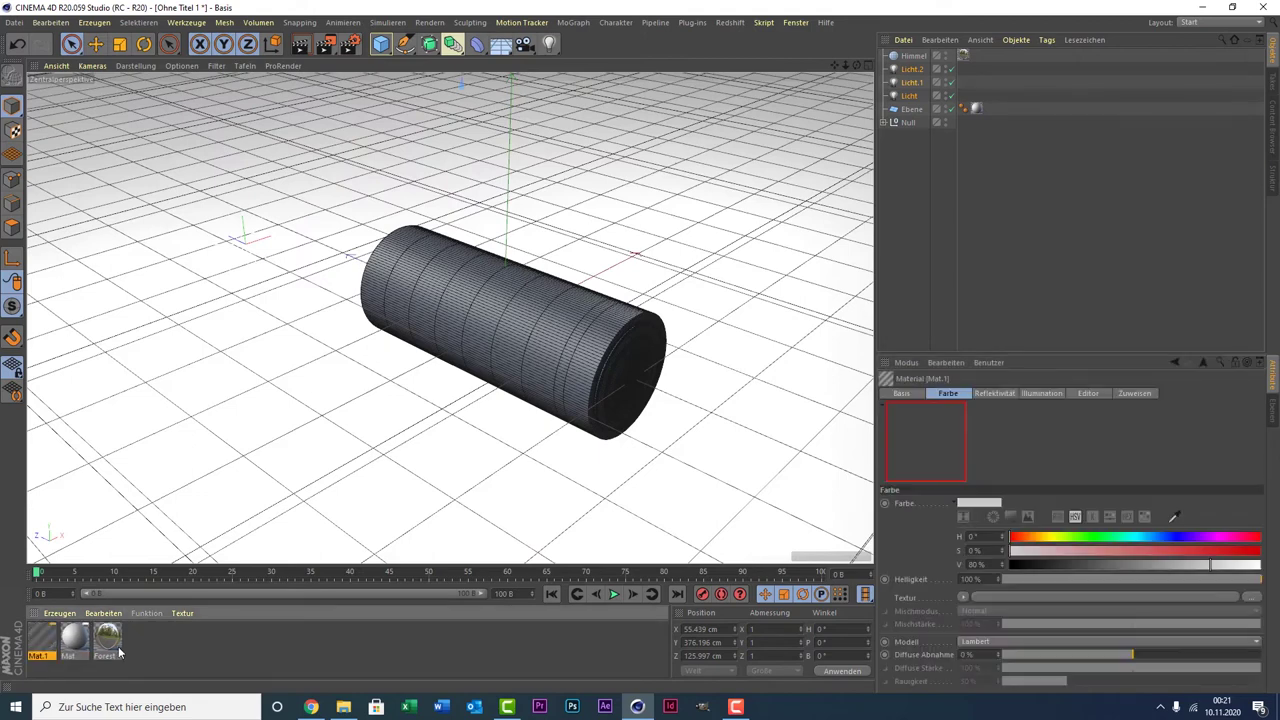
pyautogui.doubleClick(40, 642)
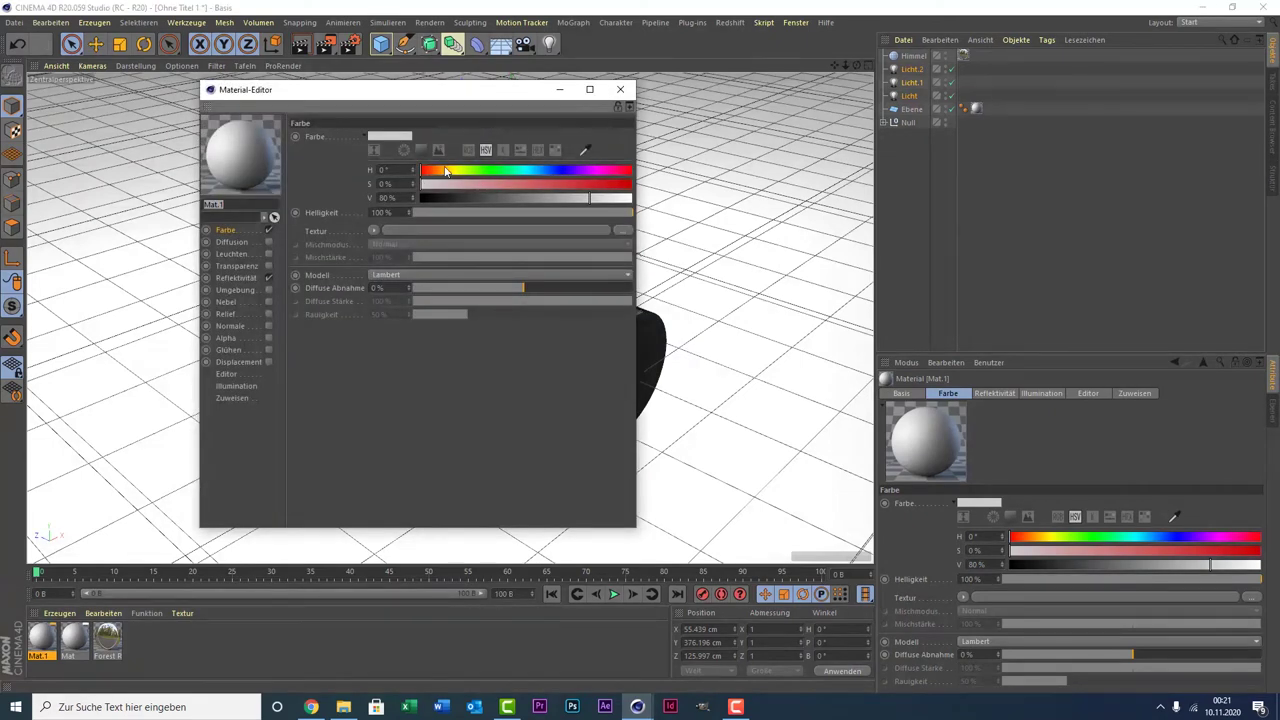
pyautogui.click(250, 279)
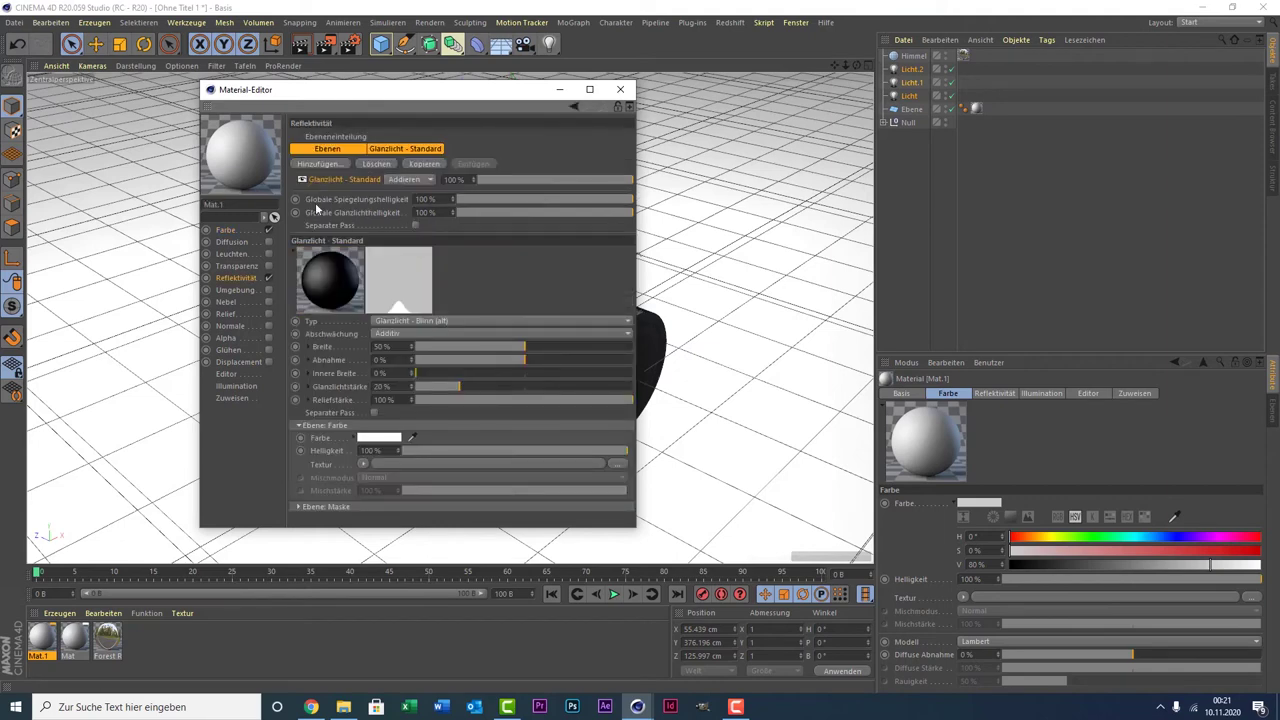
pyautogui.click(325, 164)
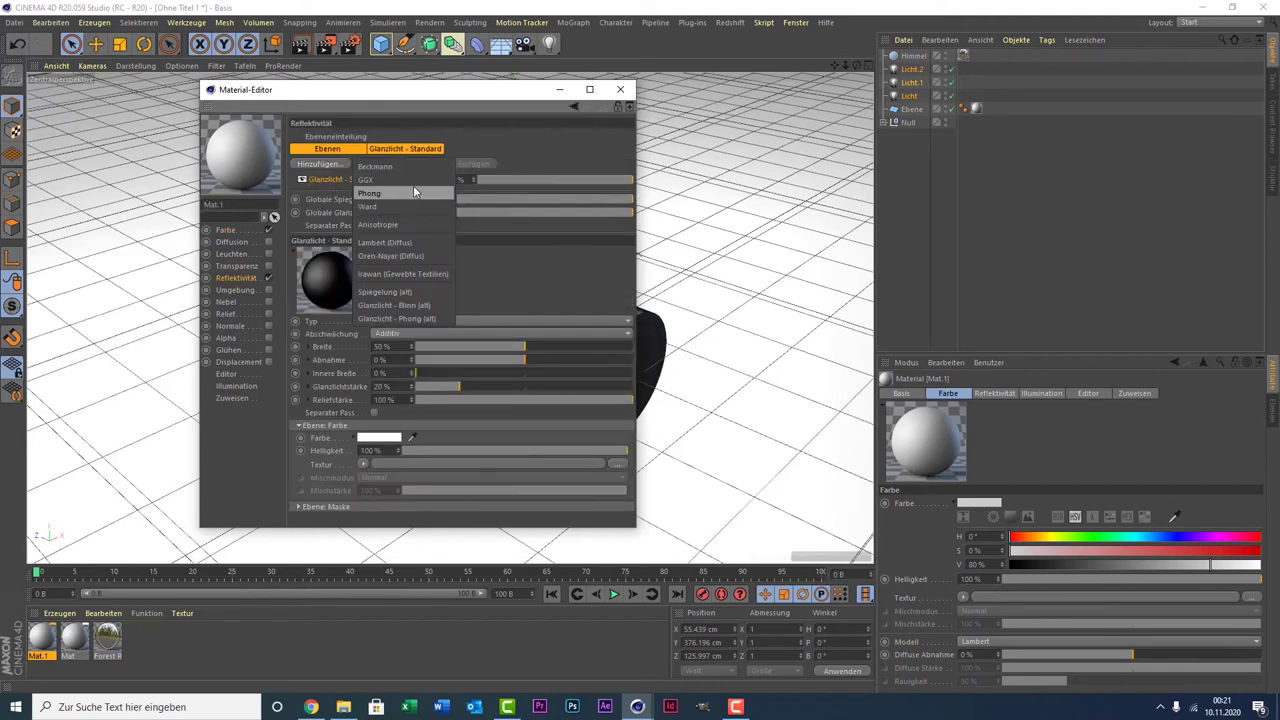
pyautogui.click(411, 182)
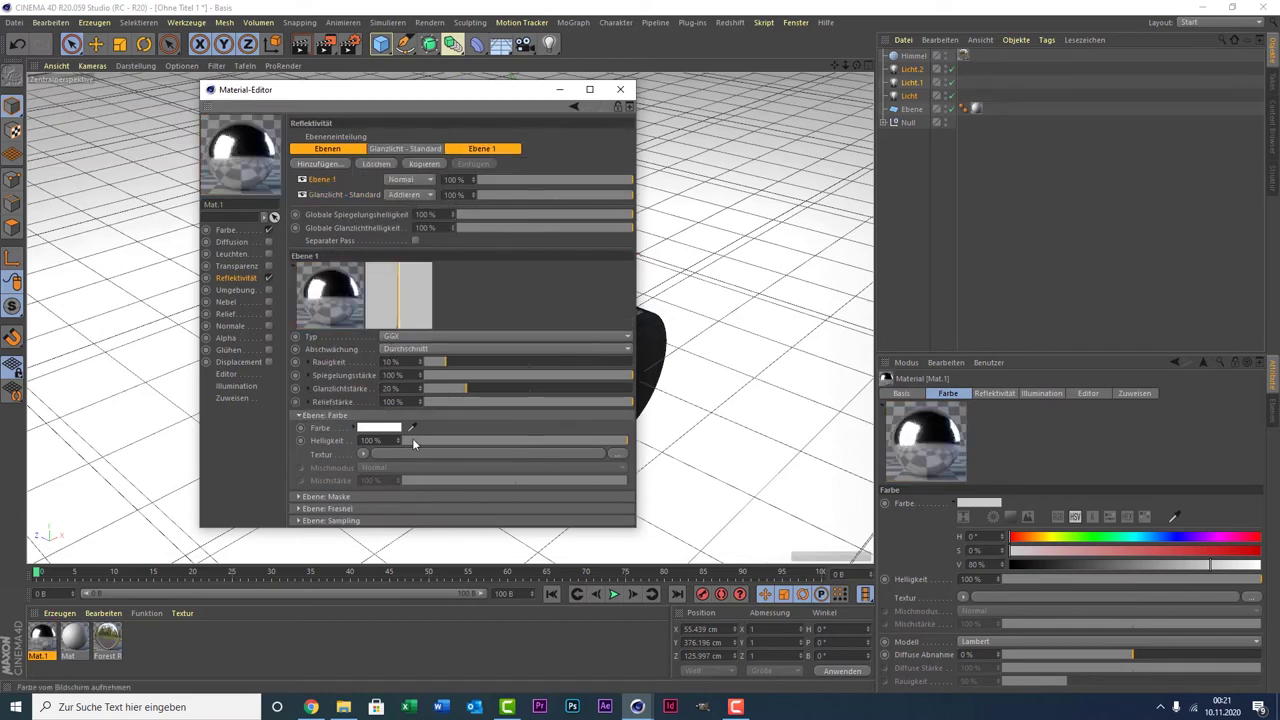
# - Set the GGX layer's Rauigkeit to 30% and close the Material-Editor
pyautogui.click(480, 362)
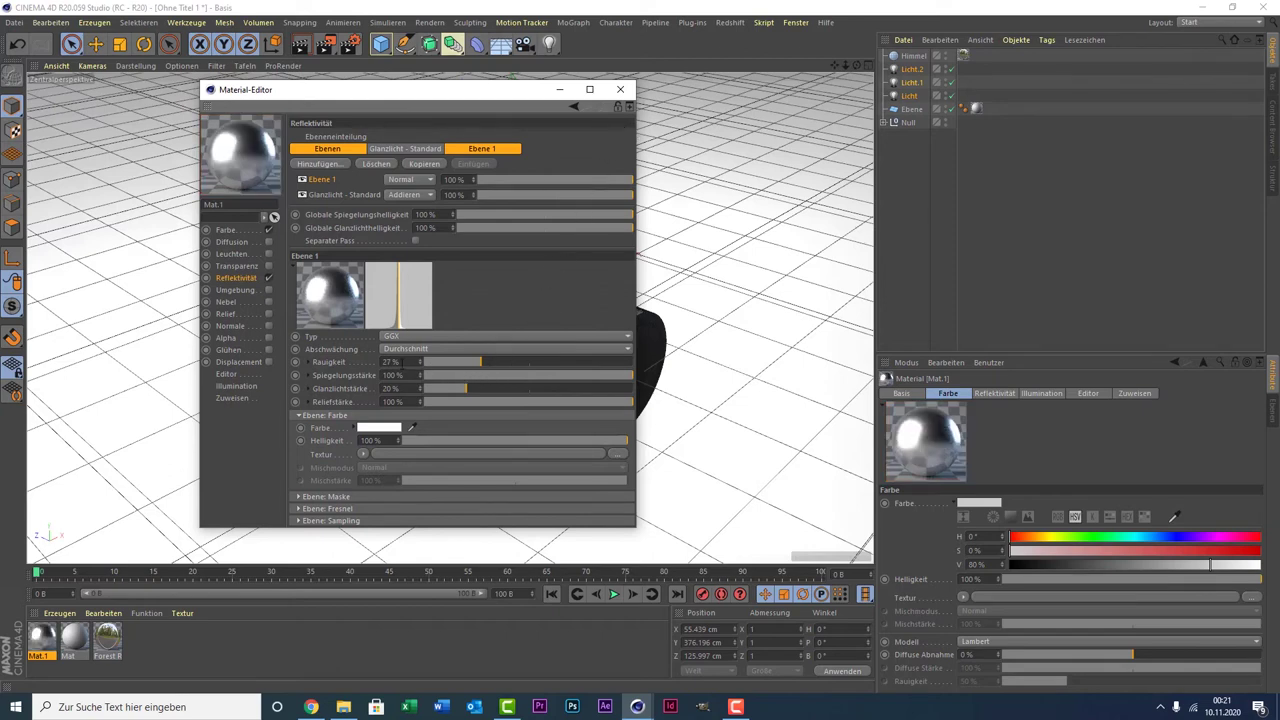
pyautogui.click(390, 362)
pyautogui.write('30')
pyautogui.press('Return')
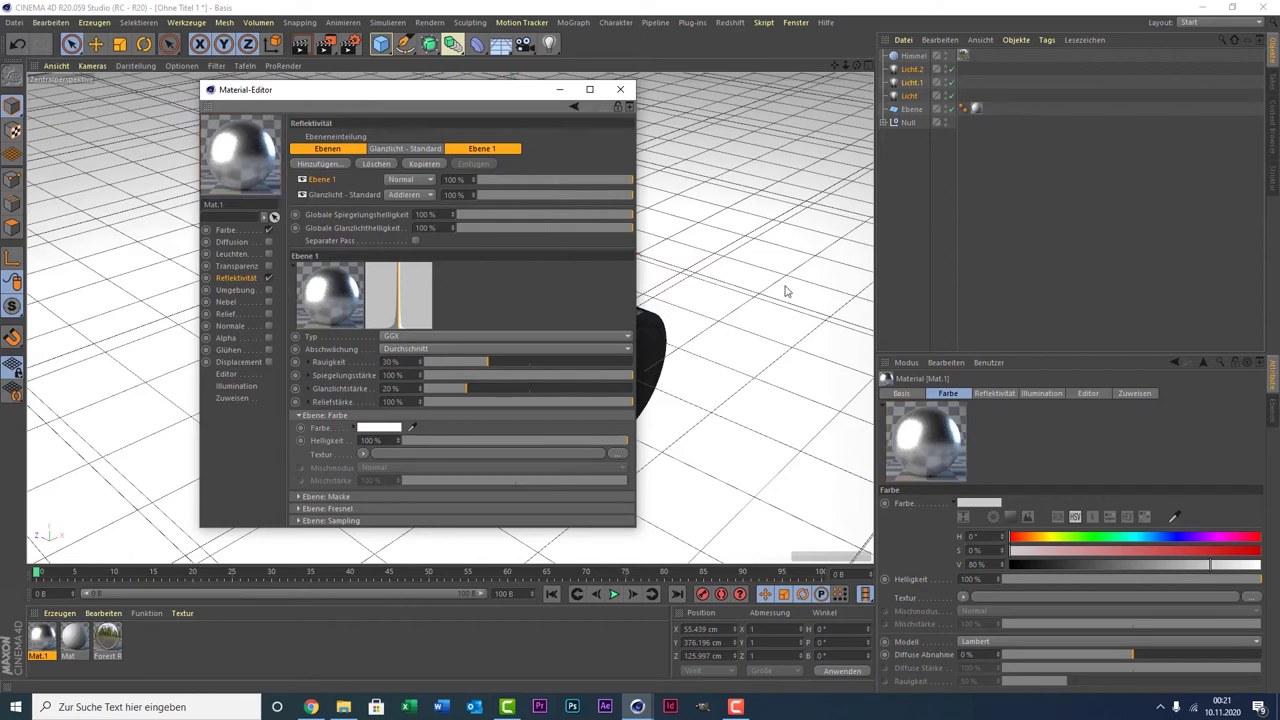
pyautogui.click(620, 89)
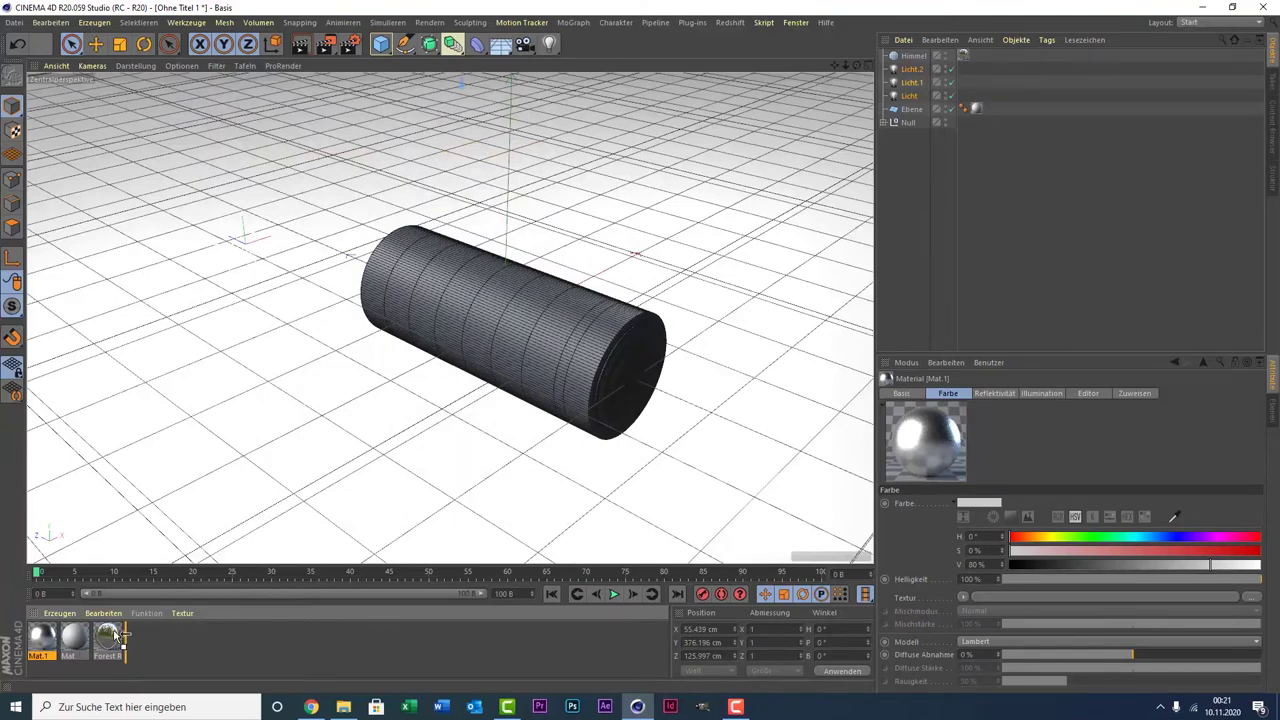
# - Expand the Null group and assign Mat.1 to the cup's cylinder objects
pyautogui.moveTo(116, 632); pyautogui.dragTo(40, 640)
pyautogui.click(884, 122)
pyautogui.click(913, 137)
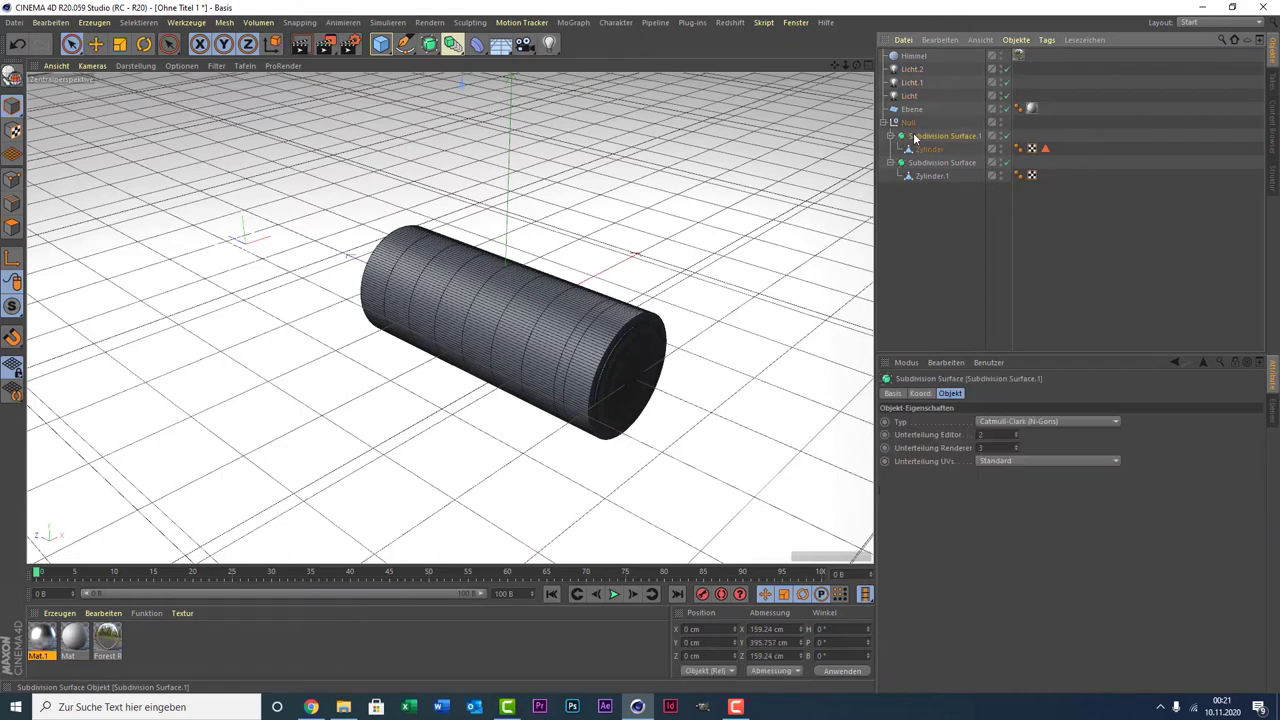
pyautogui.click(937, 165)
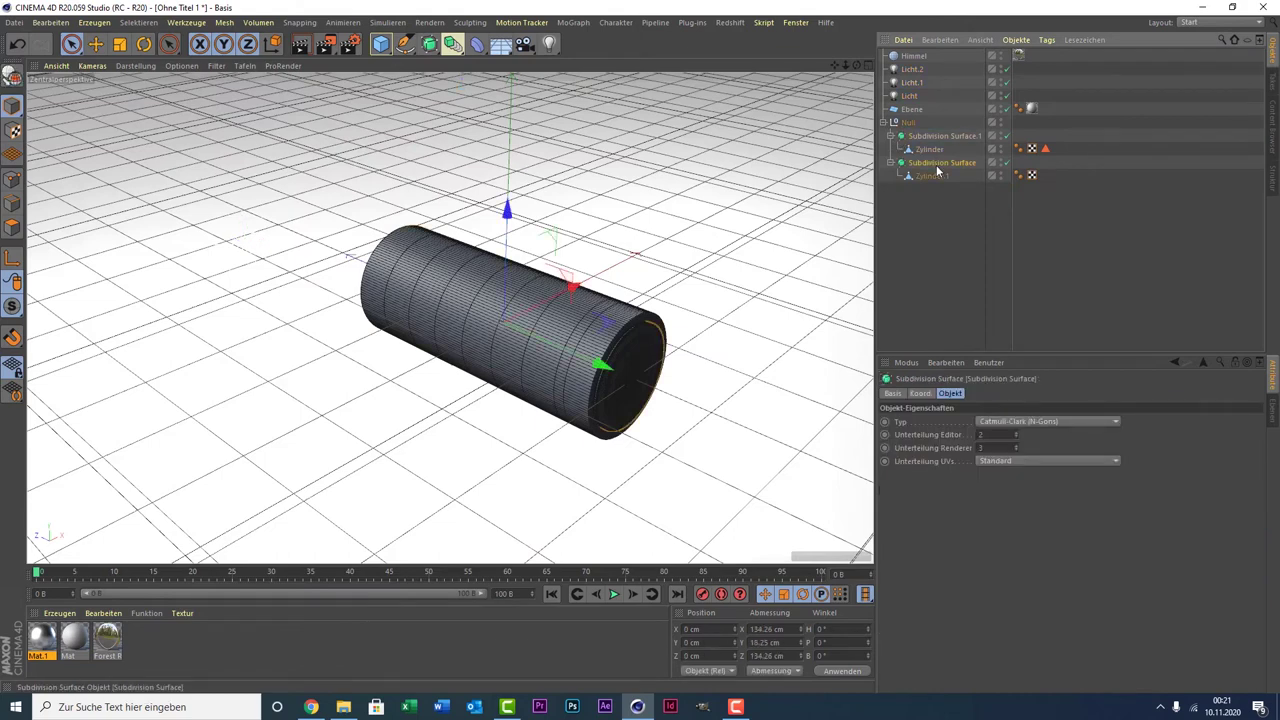
pyautogui.moveTo(55, 635)
pyautogui.mouseDown()
pyautogui.moveTo(955, 150)
pyautogui.moveTo(955, 163)
pyautogui.mouseUp()
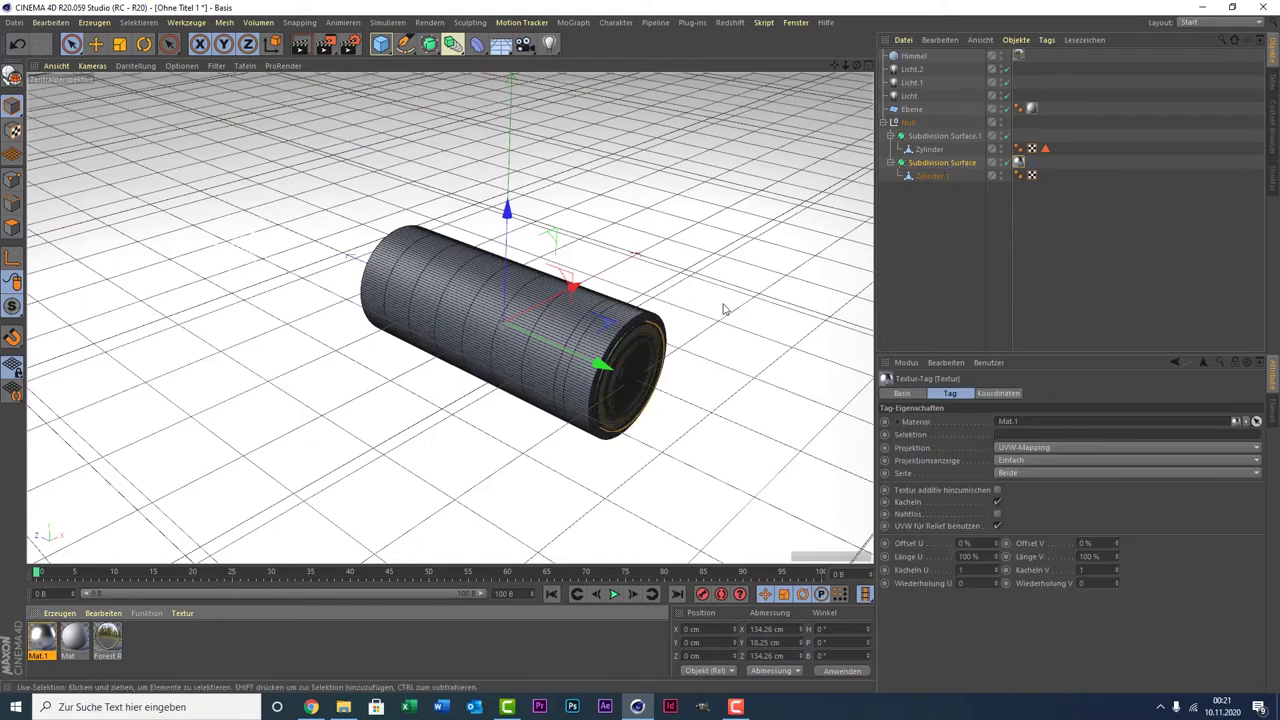
# - Apply Mat.1 to the Polygon-Auswahl end-cap polygons, then orbit and zoom to inspect the cylinder
pyautogui.click(1044, 149)
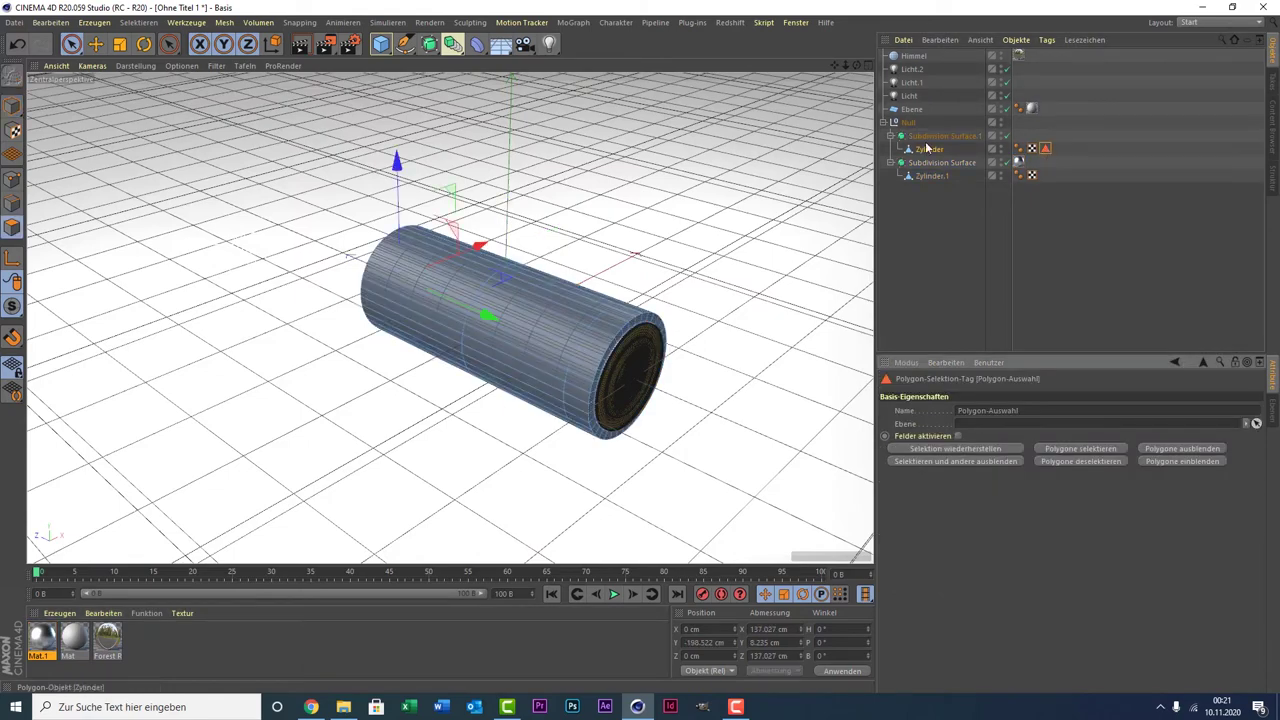
pyautogui.moveTo(857, 65); pyautogui.dragTo(810, 70)
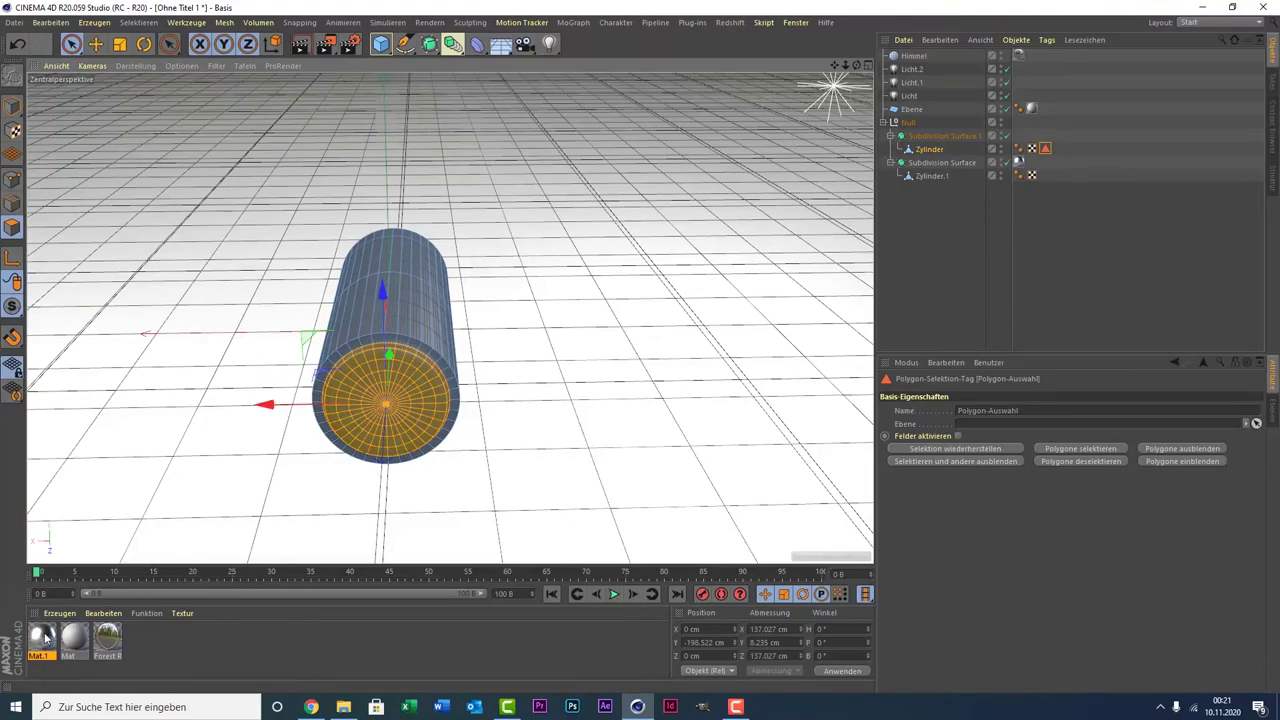
pyautogui.moveTo(44, 637); pyautogui.dragTo(408, 408)
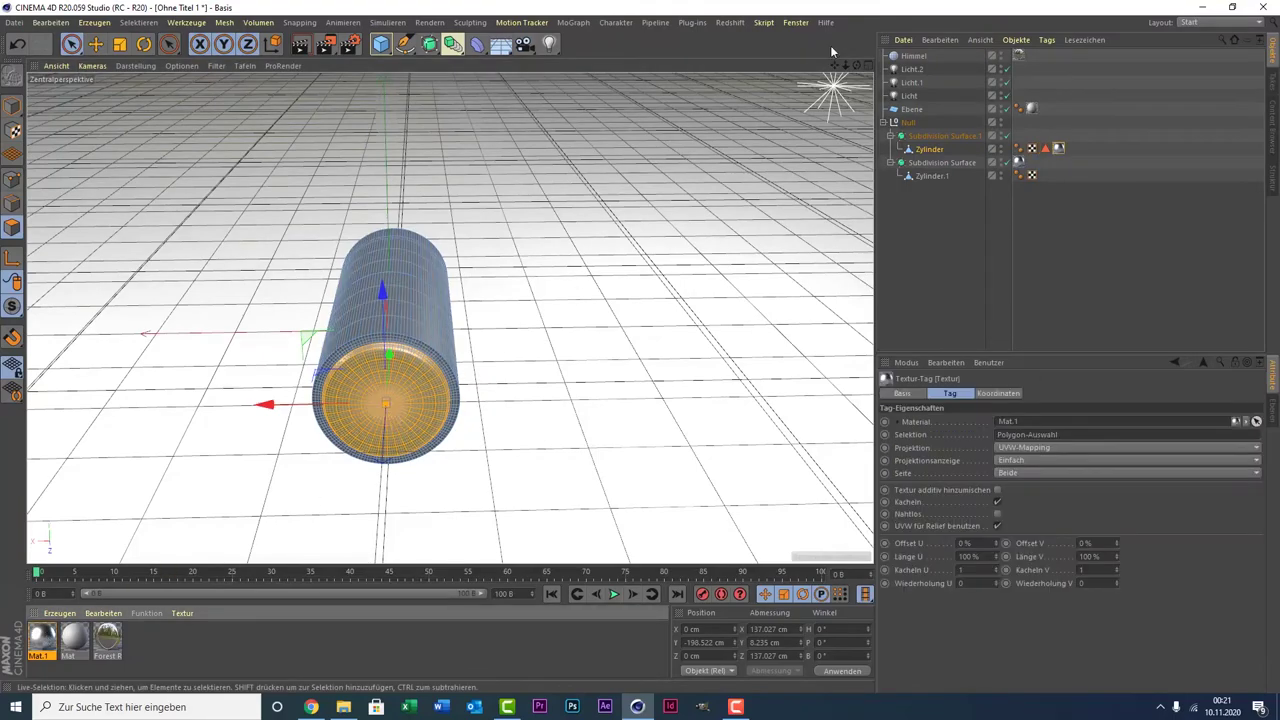
pyautogui.moveTo(856, 66)
pyautogui.mouseDown()
pyautogui.moveTo(800, 70)
pyautogui.moveTo(310, 346)
pyautogui.mouseUp()
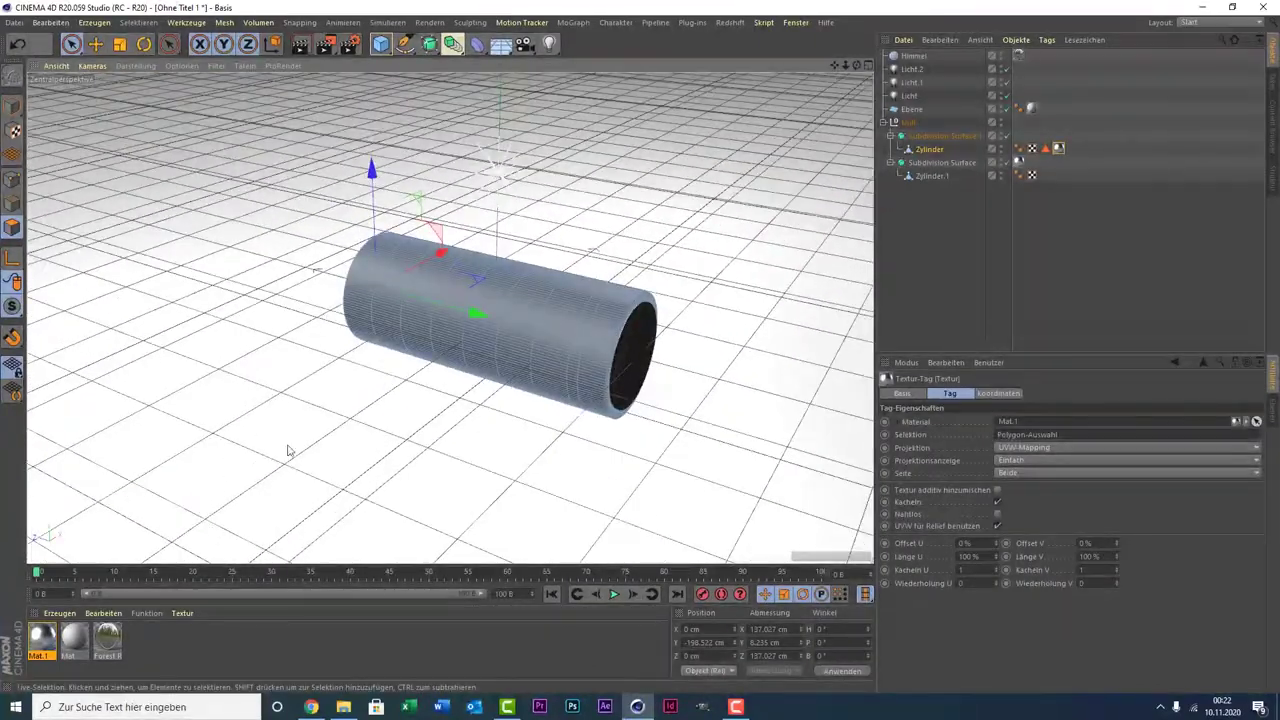
pyautogui.keyDown('alt'); pyautogui.moveTo(289, 446); pyautogui.dragTo(431, 334, button='right'); pyautogui.keyUp('alt')
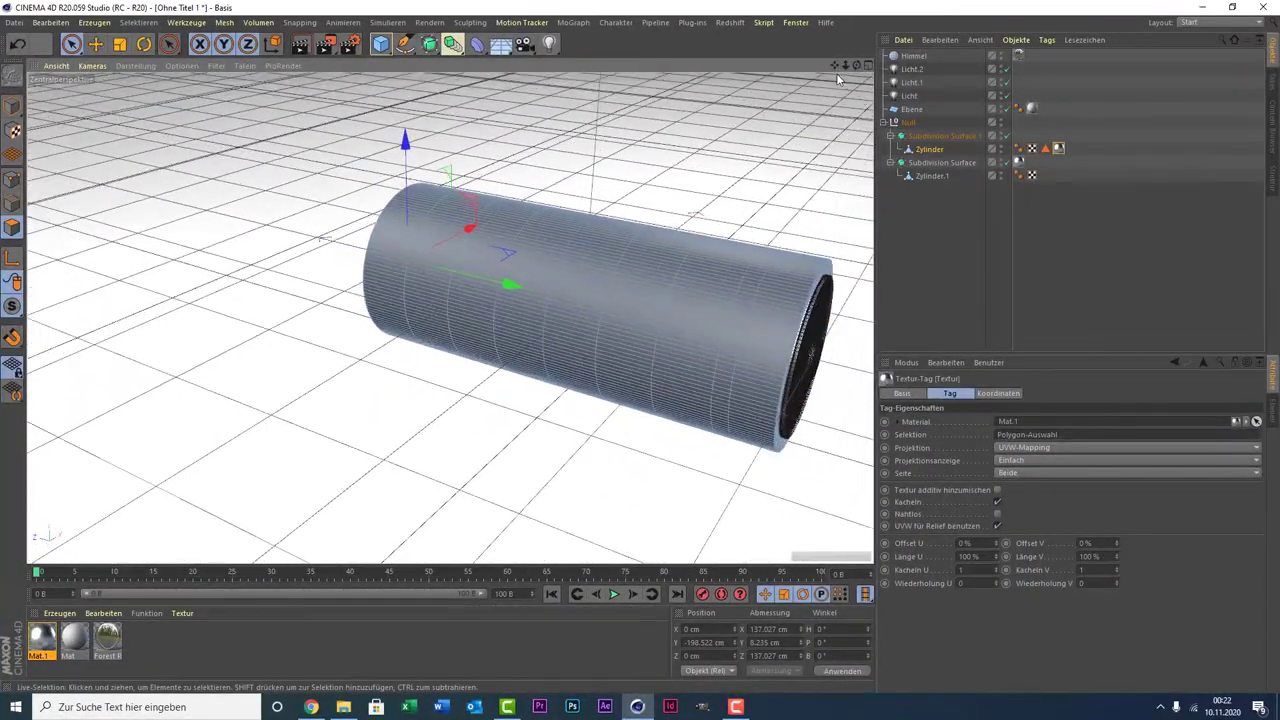
pyautogui.moveTo(840, 66); pyautogui.dragTo(958, 120)
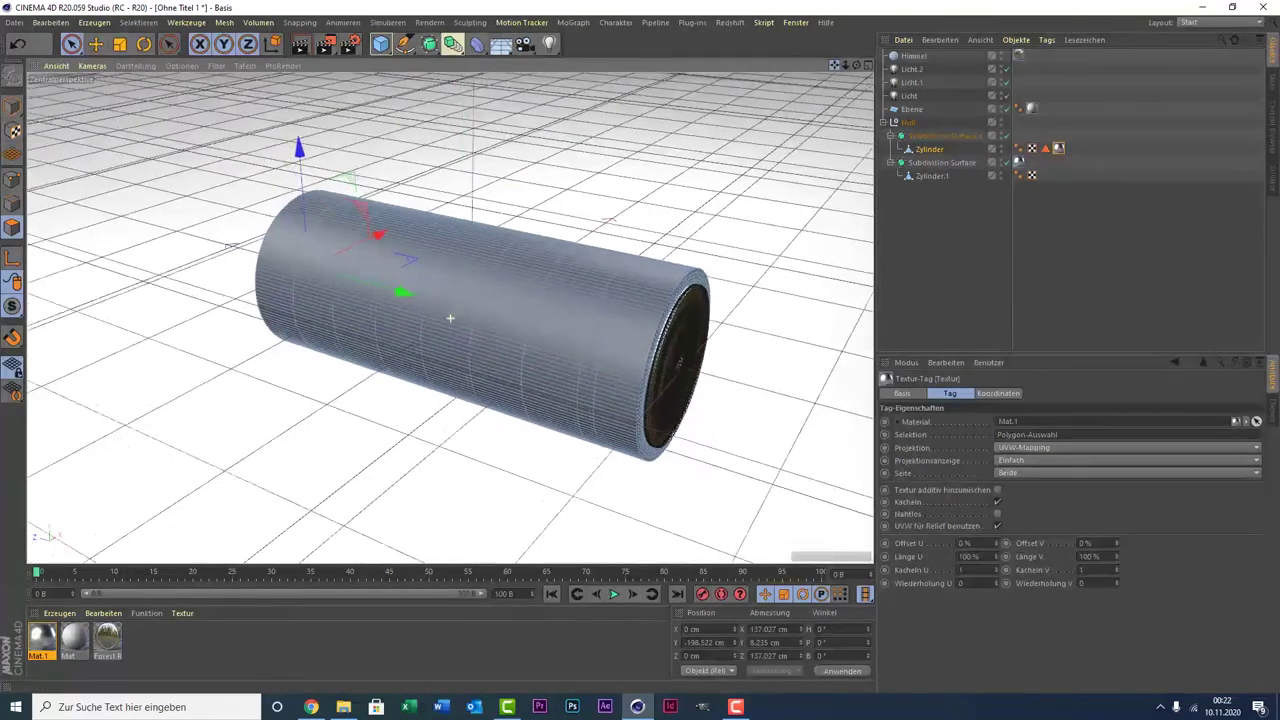
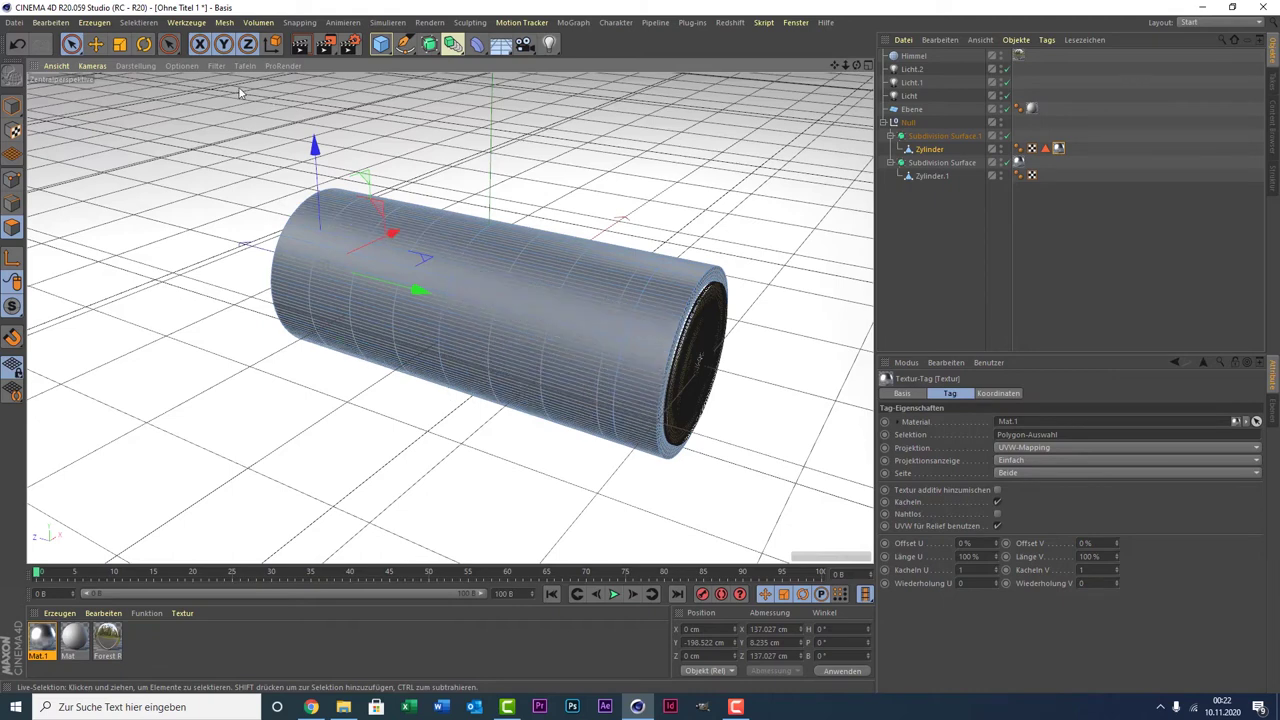
# - Loop-select the cylinder's right-half polygons, then create material Mat.2 and open its editor
pyautogui.click(150, 24)
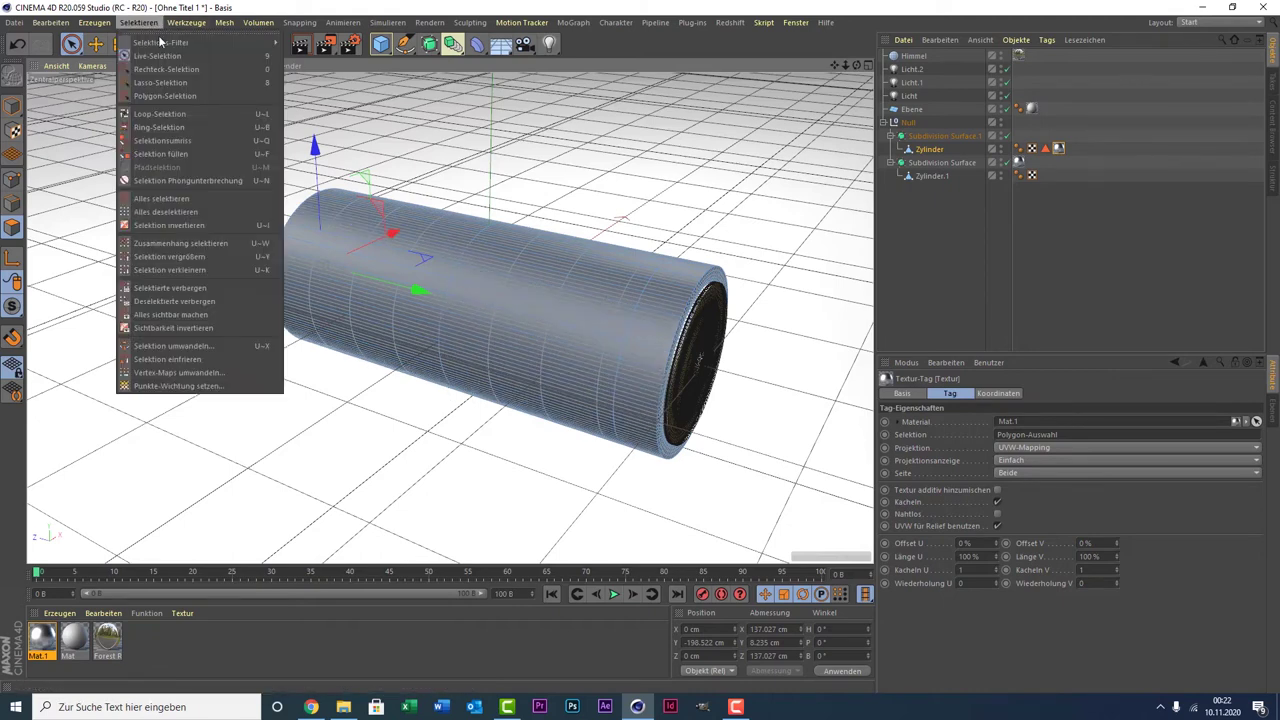
pyautogui.click(170, 113)
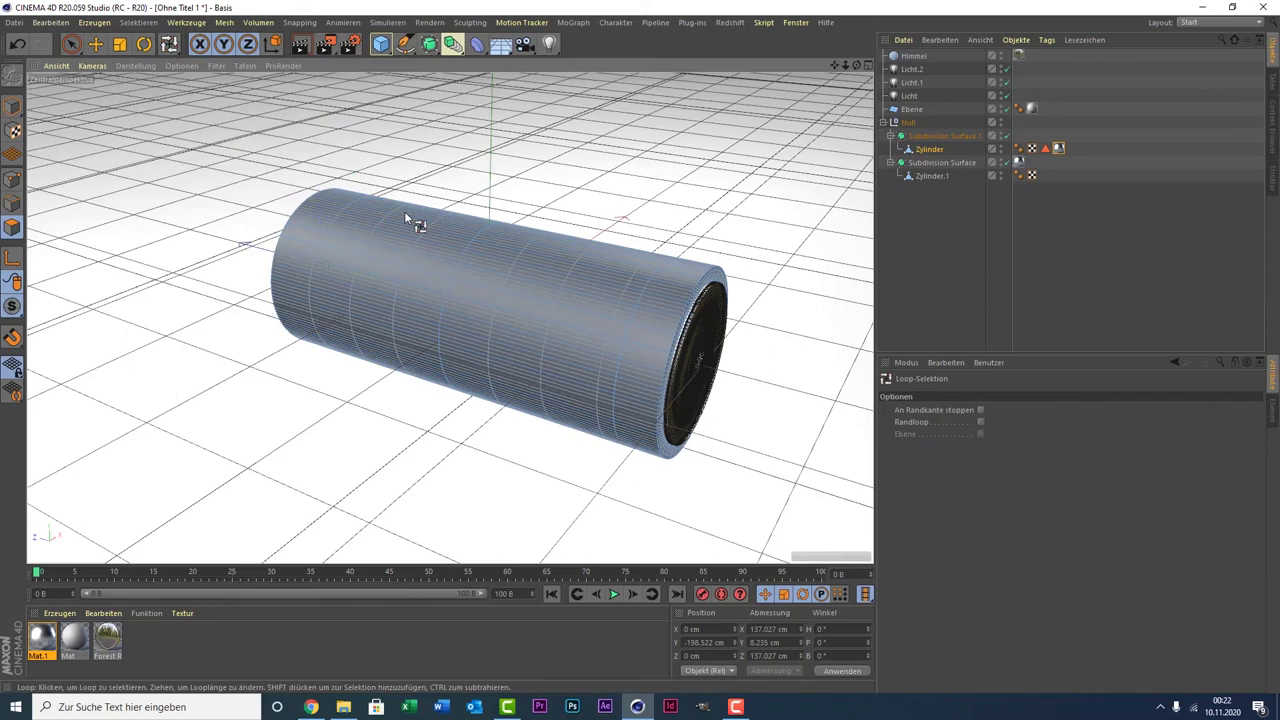
pyautogui.click(508, 297)
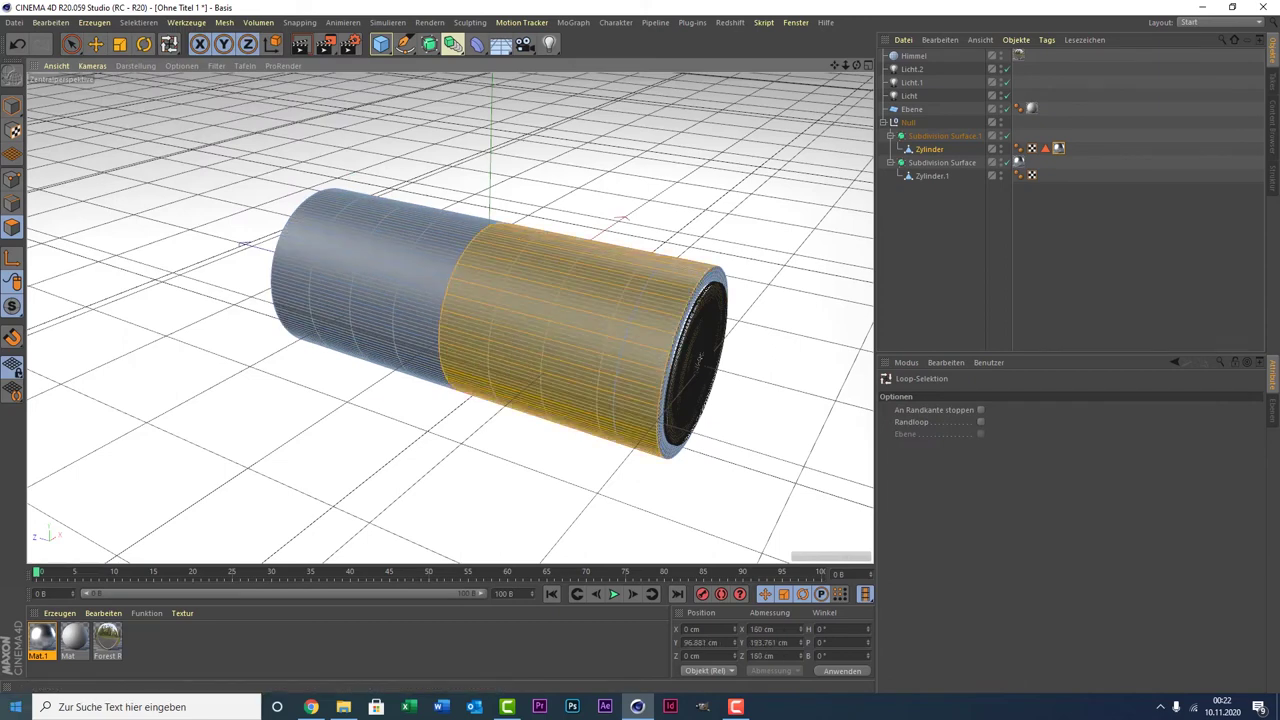
pyautogui.doubleClick(190, 648)
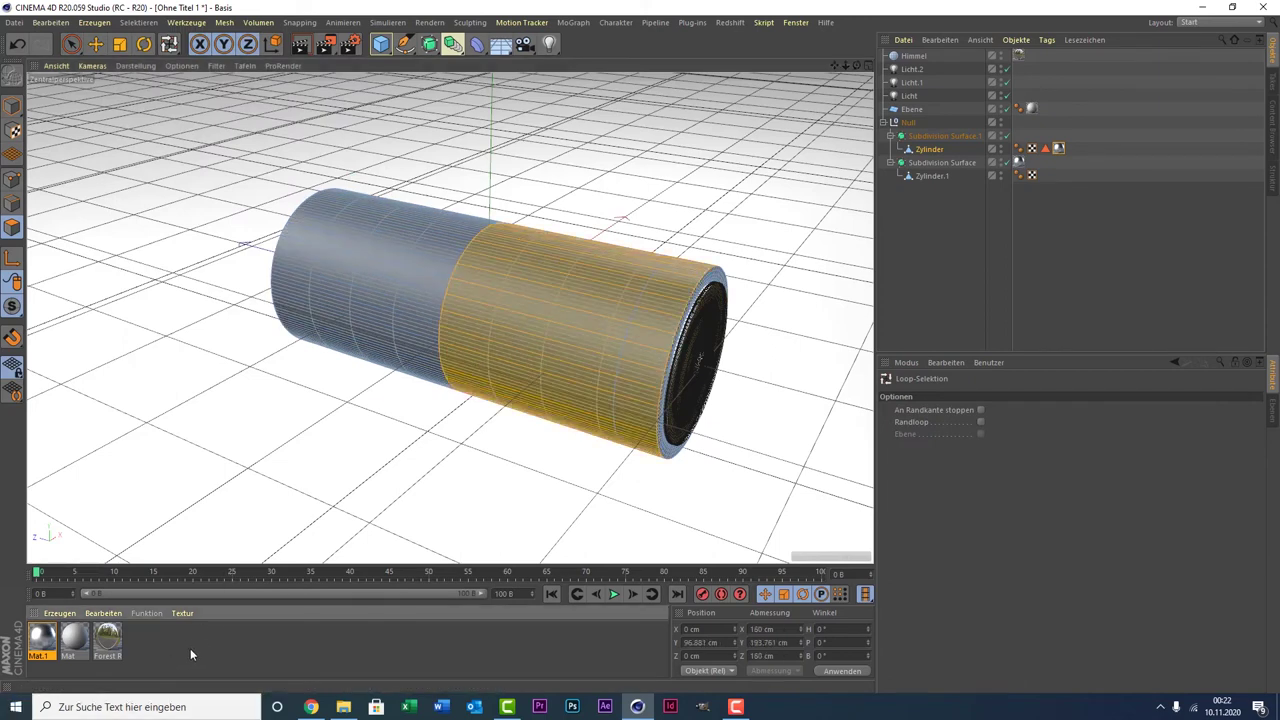
pyautogui.doubleClick(40, 638)
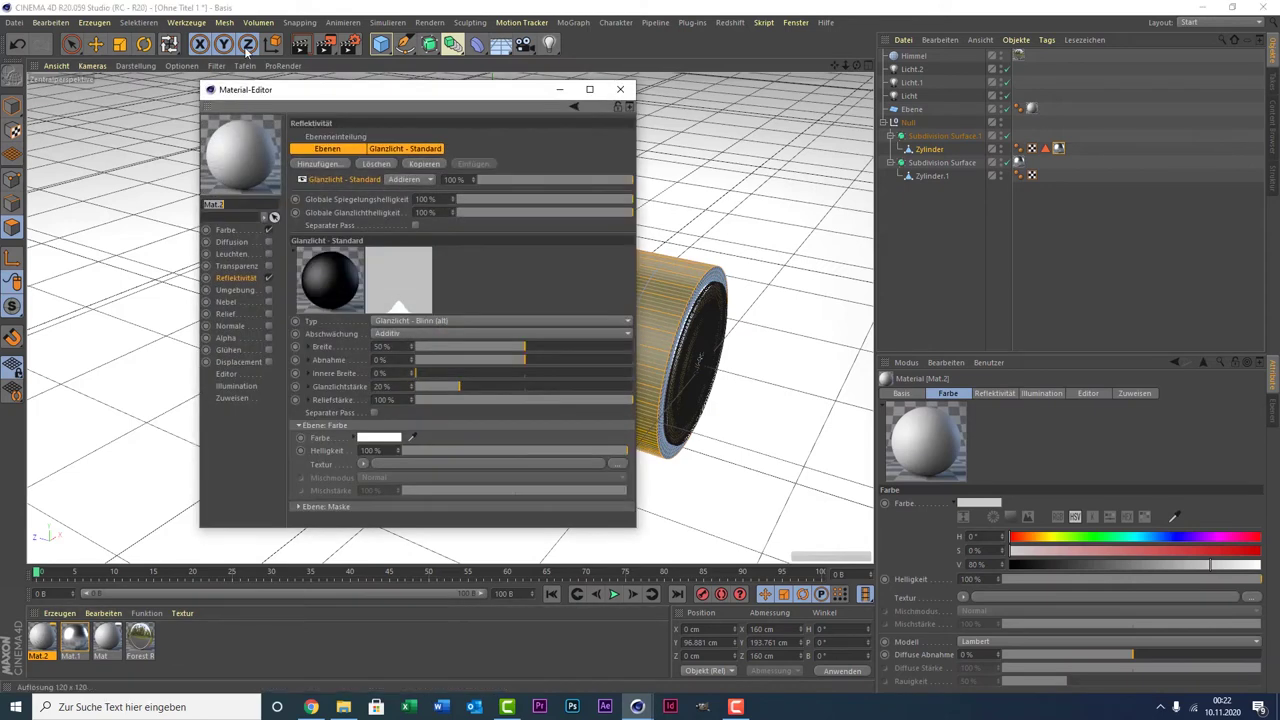
# - Set Mat.2's colour to blue with hue 217° and saturation 68%
pyautogui.click(224, 231)
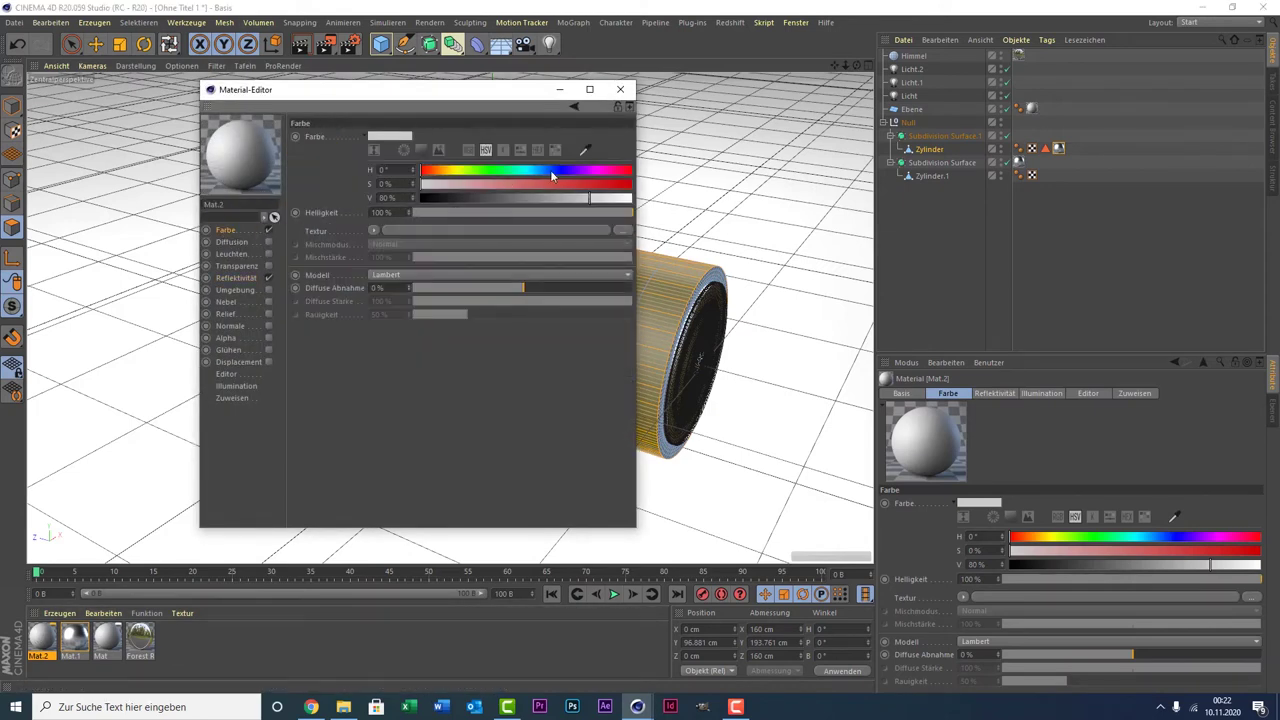
pyautogui.click(549, 170)
pyautogui.moveTo(532, 186); pyautogui.dragTo(566, 187)
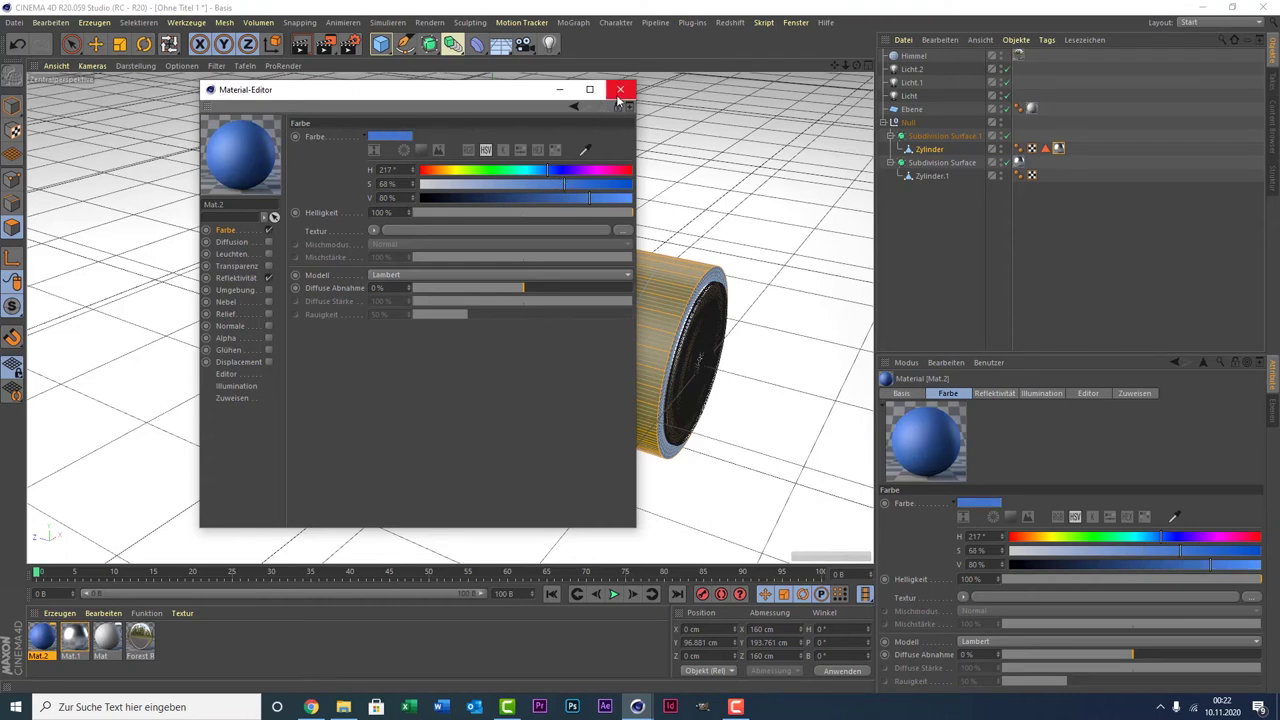
# - Add a reflectance layer with a Fresnel shader texture to Mat.2 and close the editor
pyautogui.click(240, 278)
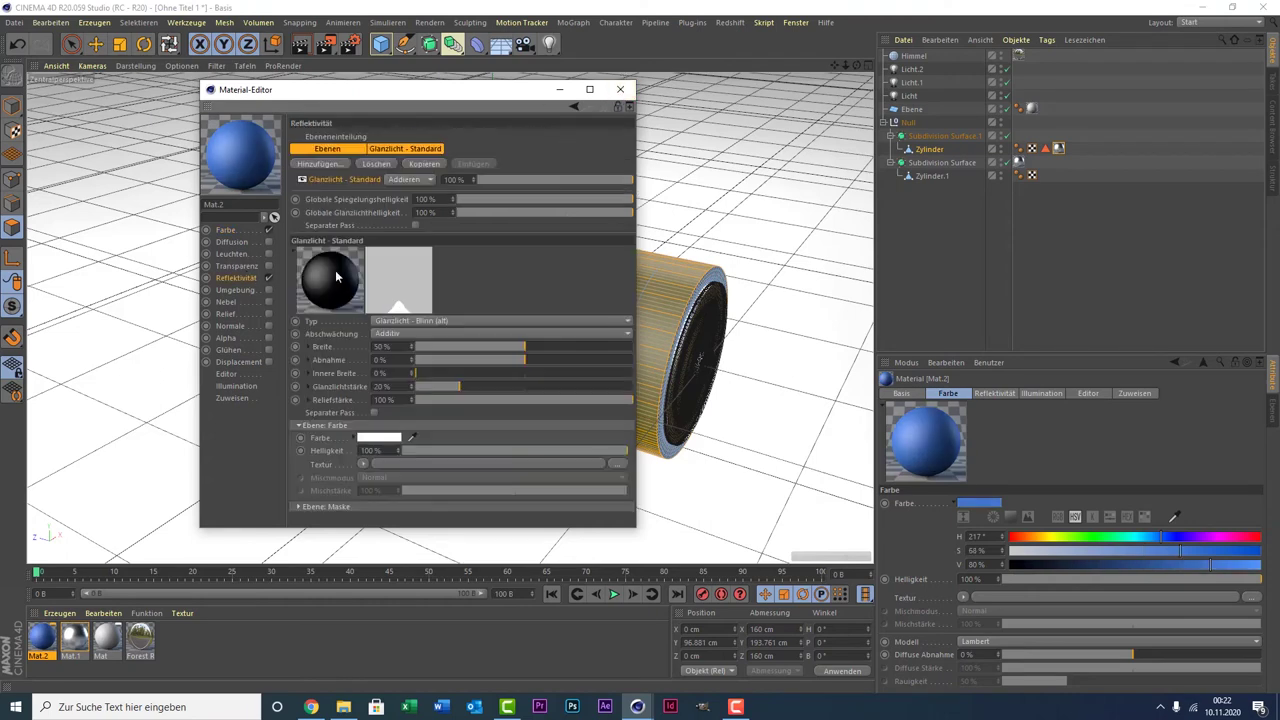
pyautogui.click(327, 164)
pyautogui.click(400, 195)
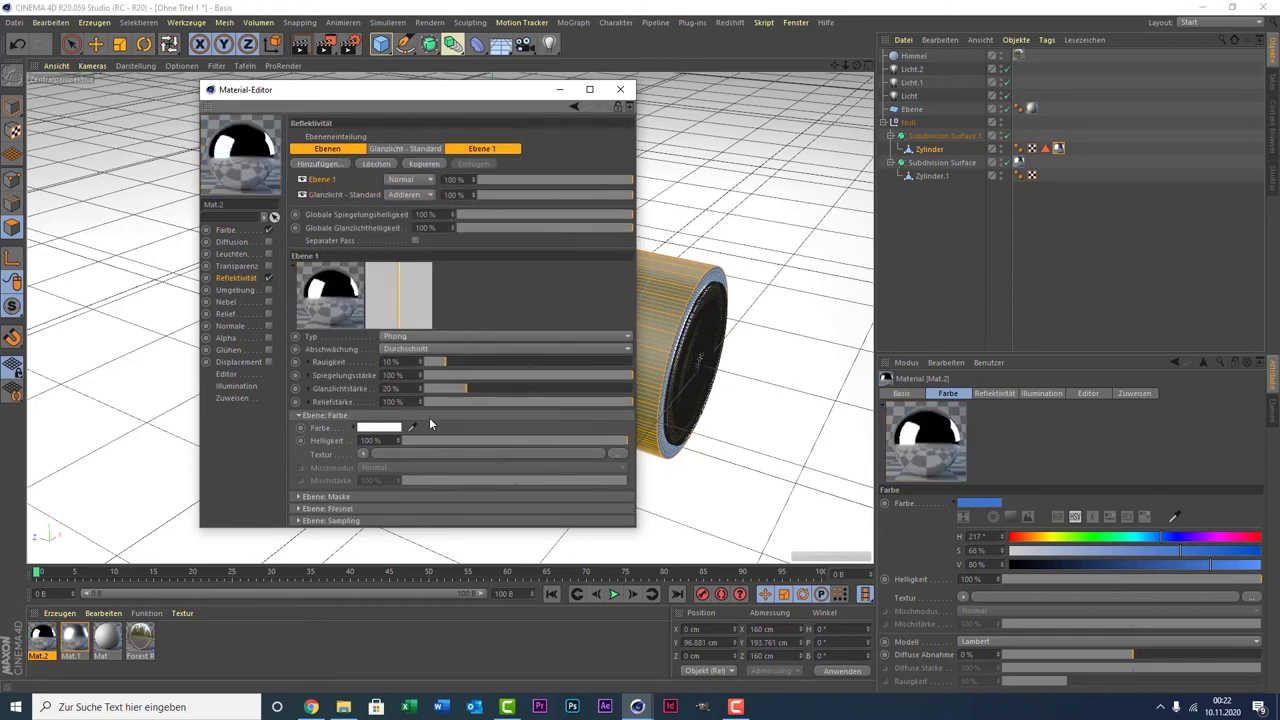
pyautogui.click(363, 455)
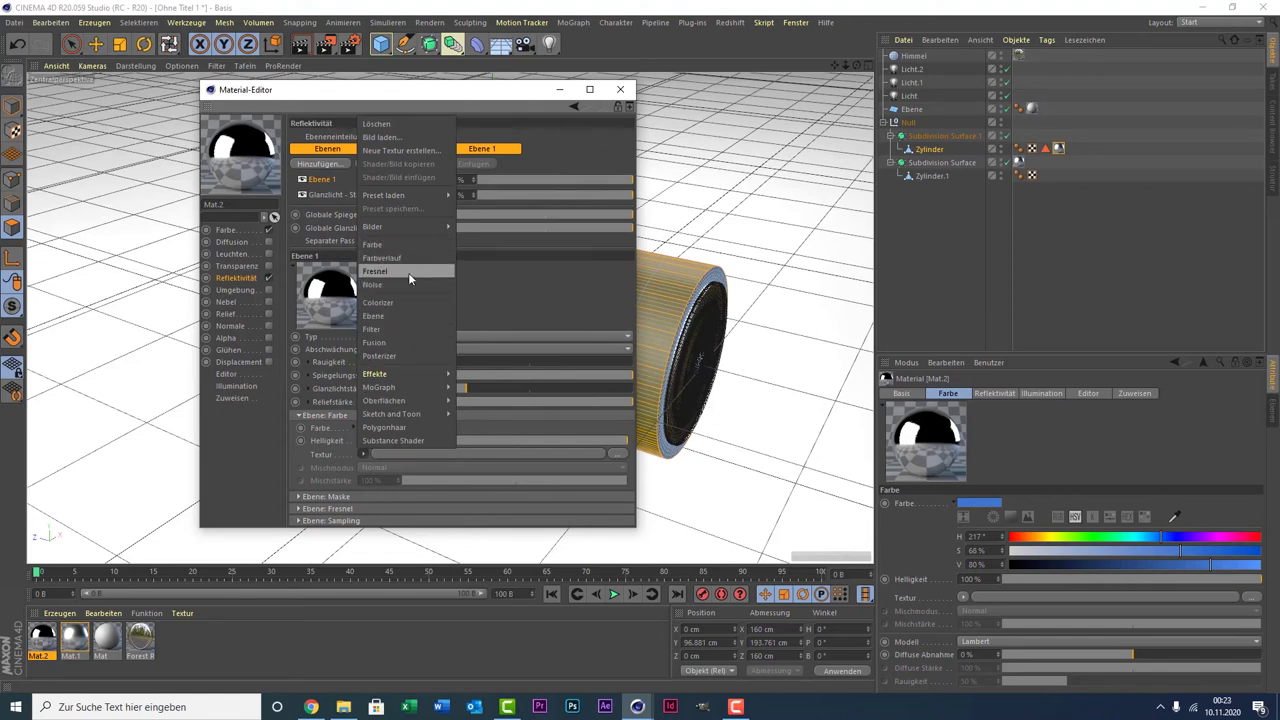
pyautogui.click(408, 272)
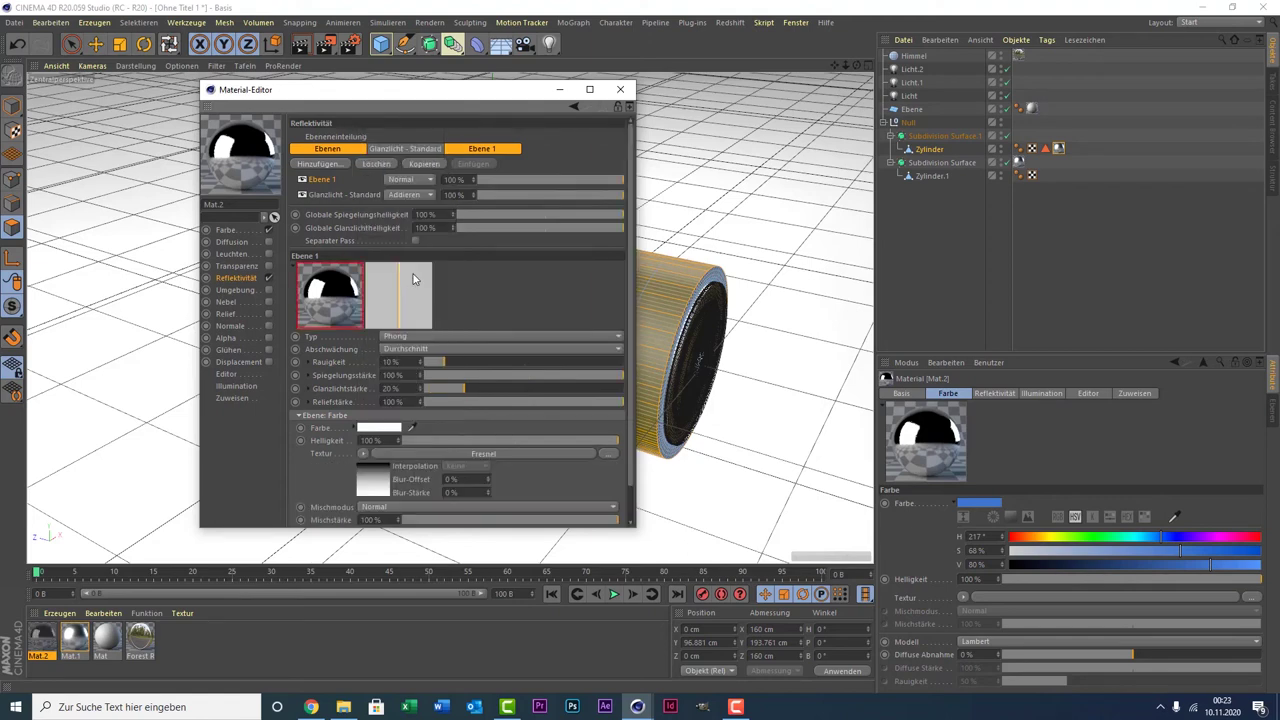
pyautogui.click(620, 89)
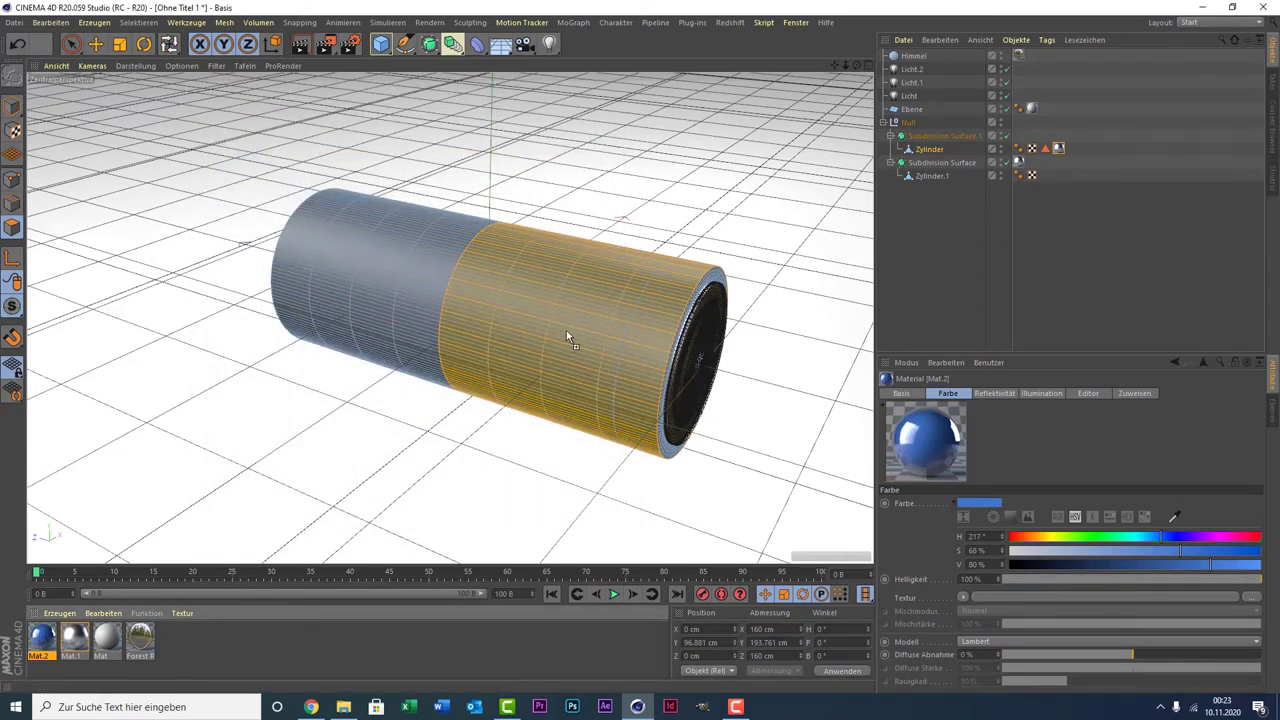
# - Apply blue Mat.2 to the right-half polygons and make a red copy with hue 0°
pyautogui.moveTo(567, 332); pyautogui.dragTo(567, 332)
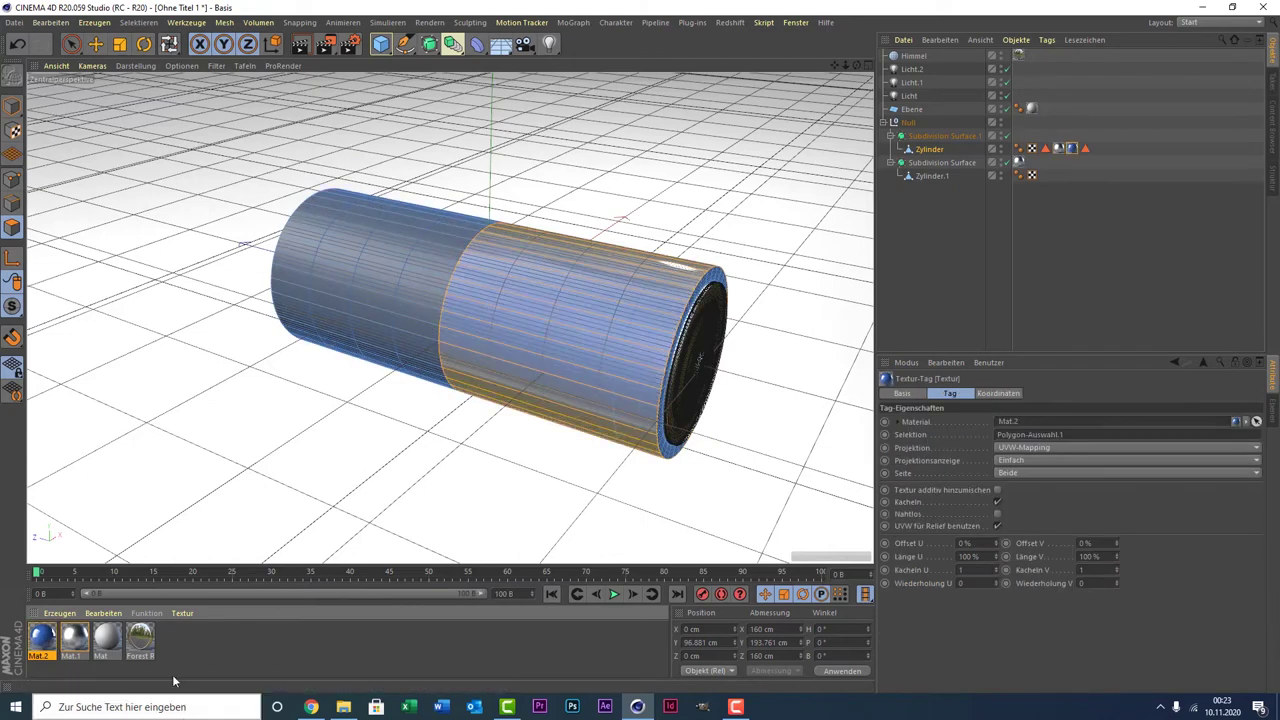
pyautogui.click(45, 641)
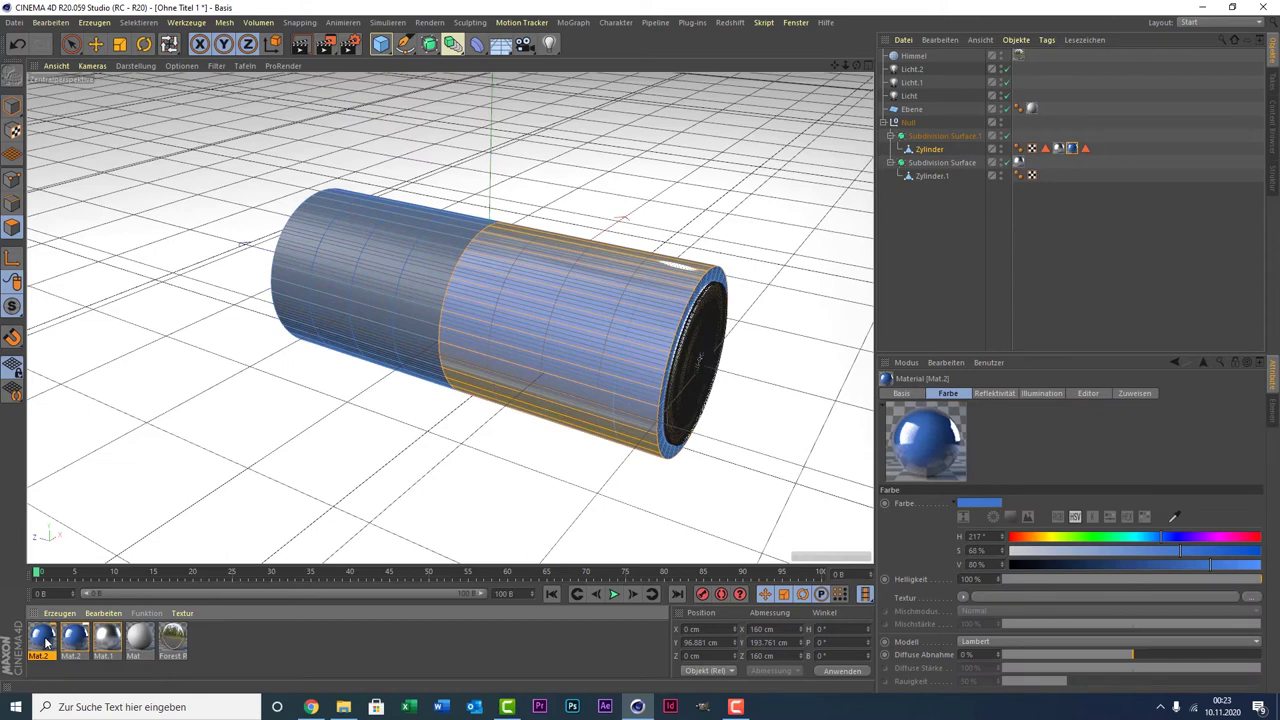
pyautogui.doubleClick(45, 641)
pyautogui.click(237, 231)
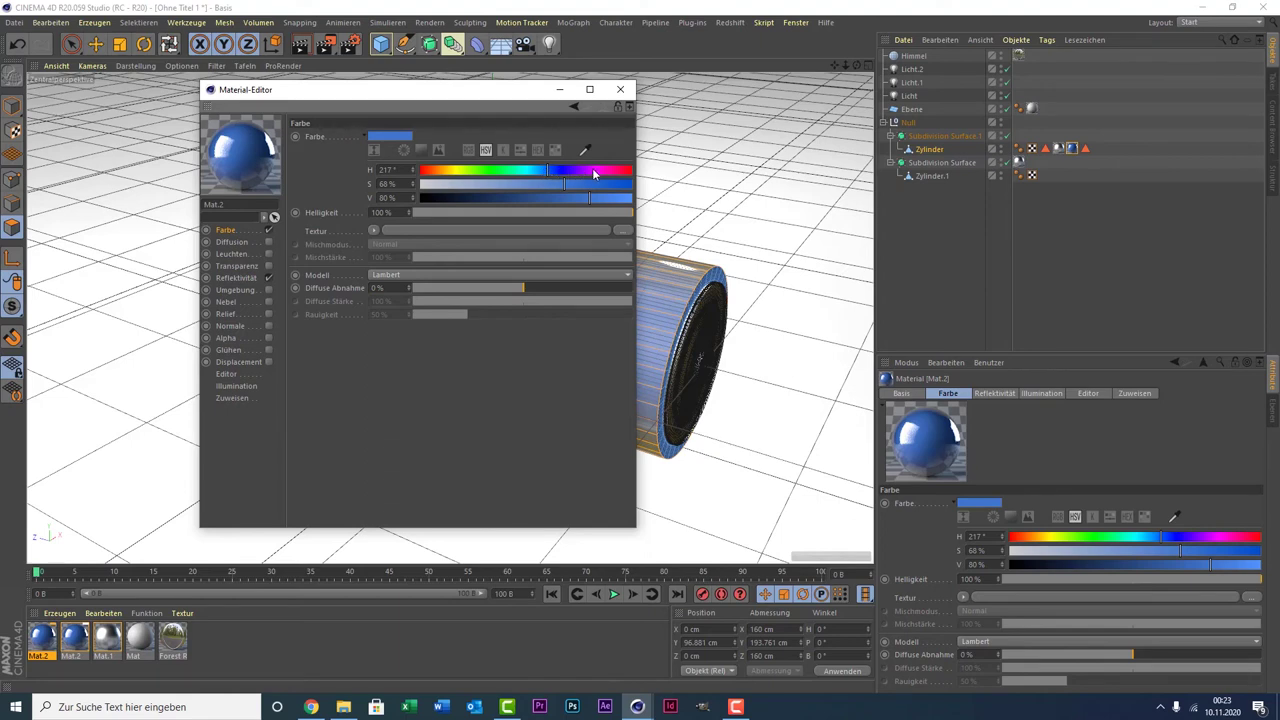
pyautogui.click(620, 89)
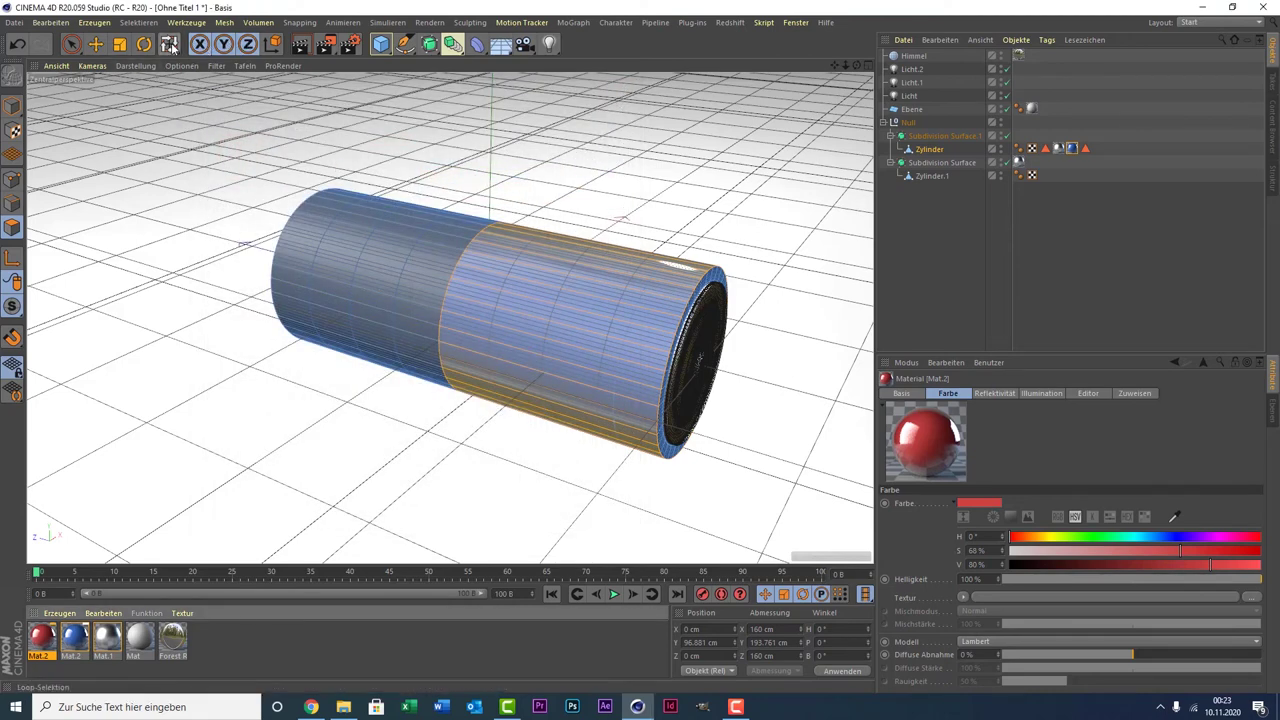
# - Loop-select the cylinder's left half, apply the red material copy to it, and deselect
pyautogui.press('u')
pyautogui.press('l')
pyautogui.moveTo(331, 238)
pyautogui.mouseDown()
pyautogui.moveTo(391, 246)
pyautogui.moveTo(286, 366)
pyautogui.mouseUp()
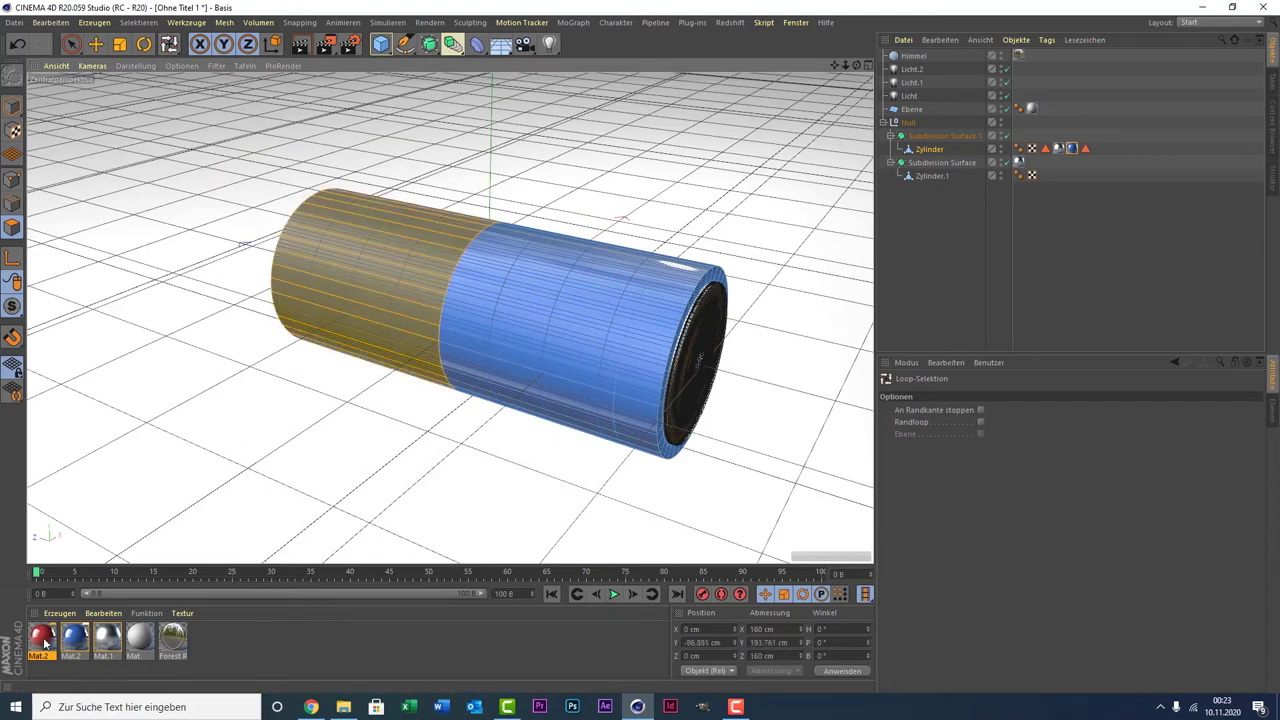
pyautogui.moveTo(44, 642); pyautogui.dragTo(58, 593)
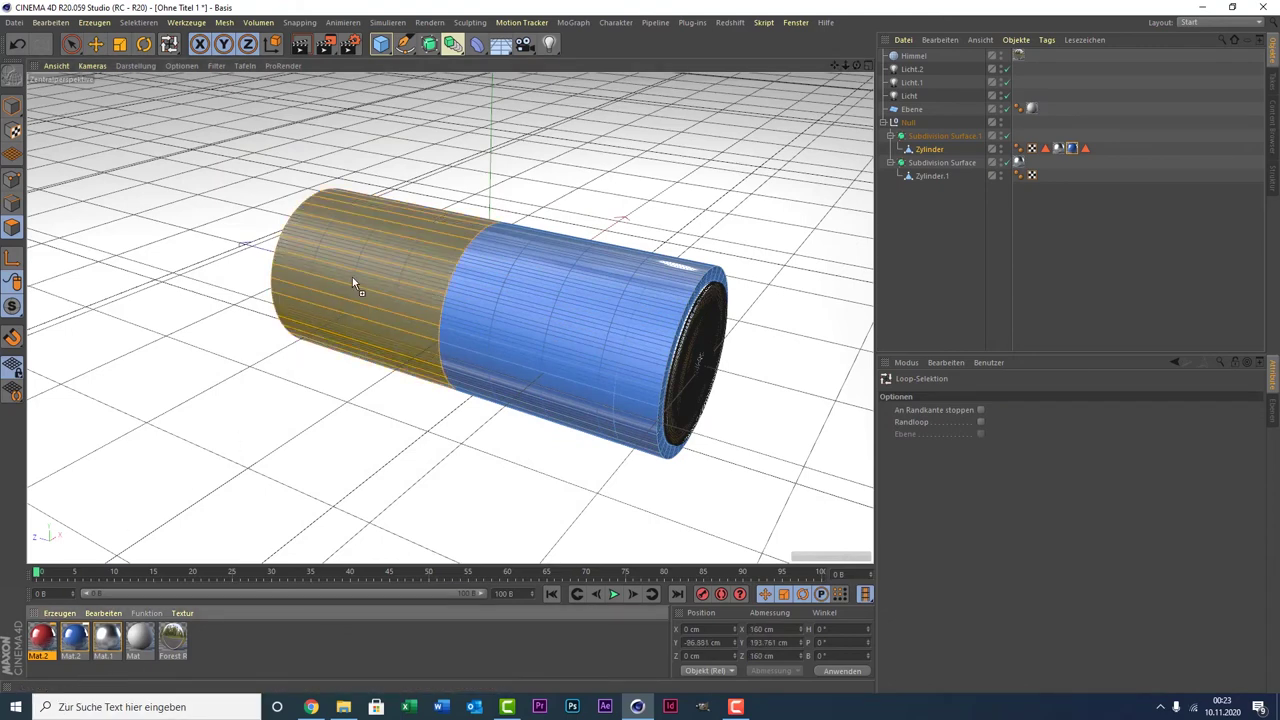
pyautogui.moveTo(353, 281); pyautogui.dragTo(353, 281)
pyautogui.click(950, 305)
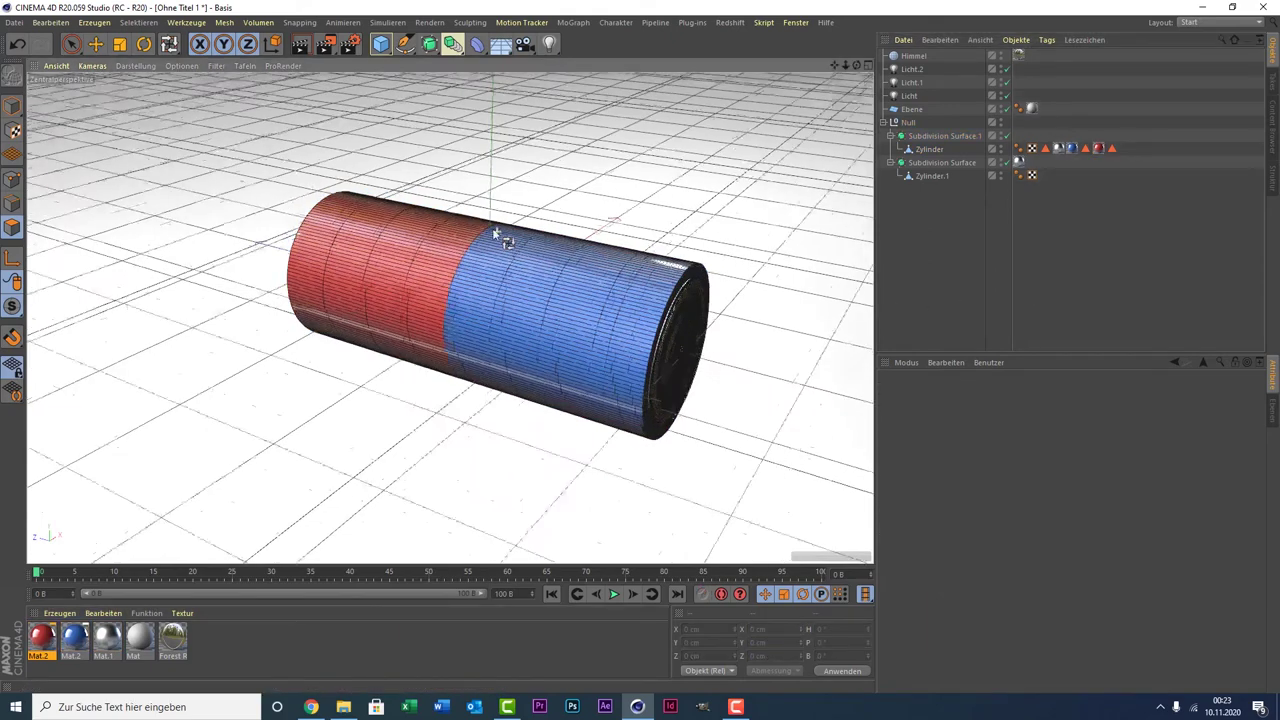
pyautogui.scroll(-2, 500, 243)
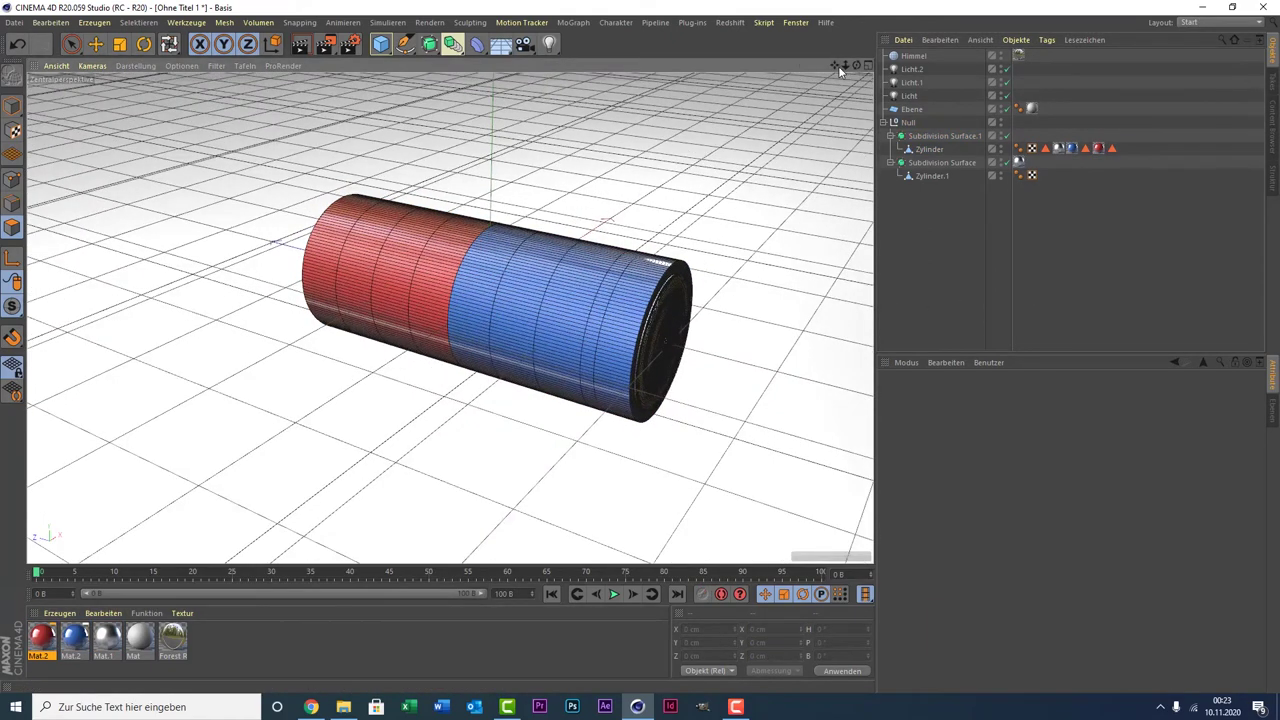
pyautogui.moveTo(840, 70); pyautogui.dragTo(361, 46)
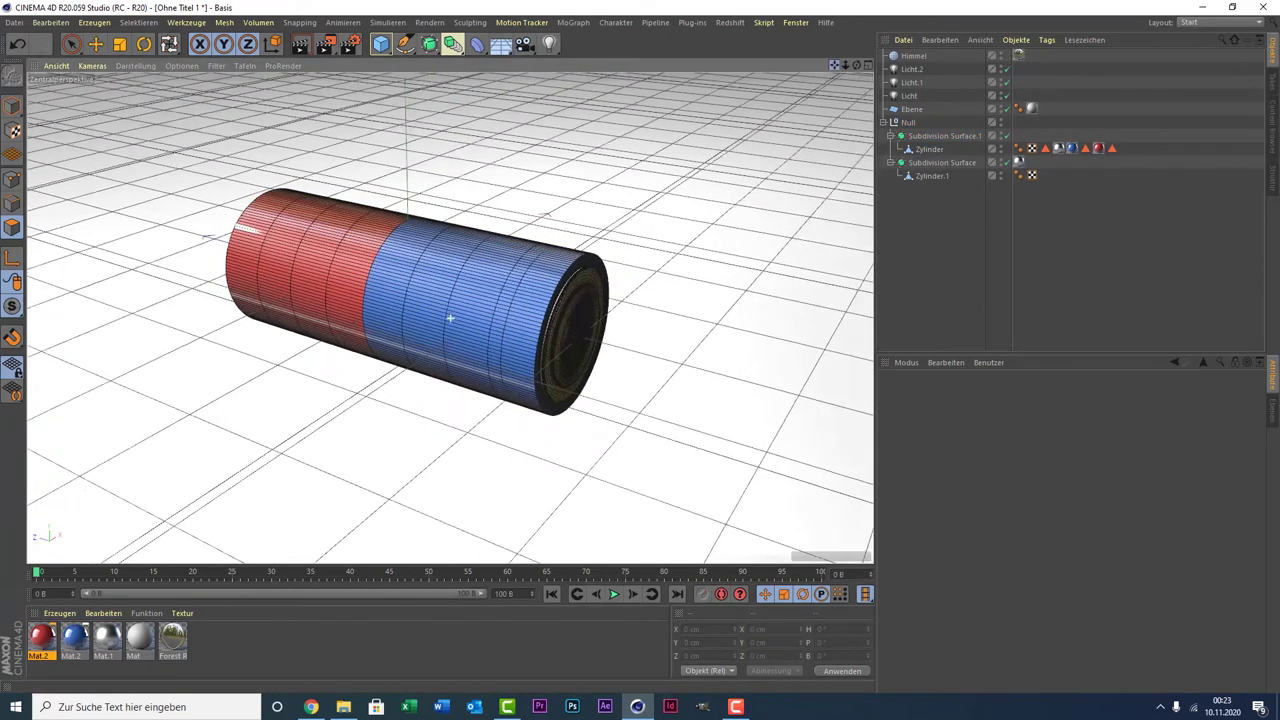
# - Add Ambient Occlusion and Global Illumination effects in the render settings
pyautogui.click(352, 45)
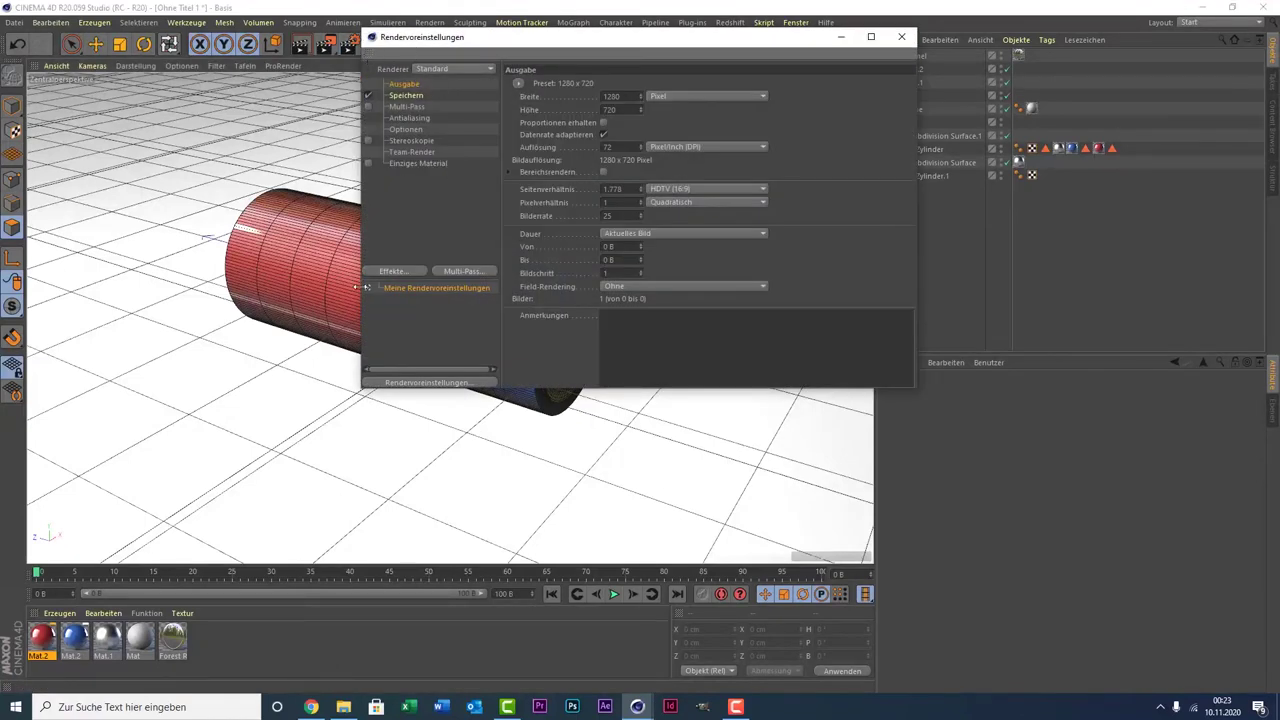
pyautogui.click(392, 270)
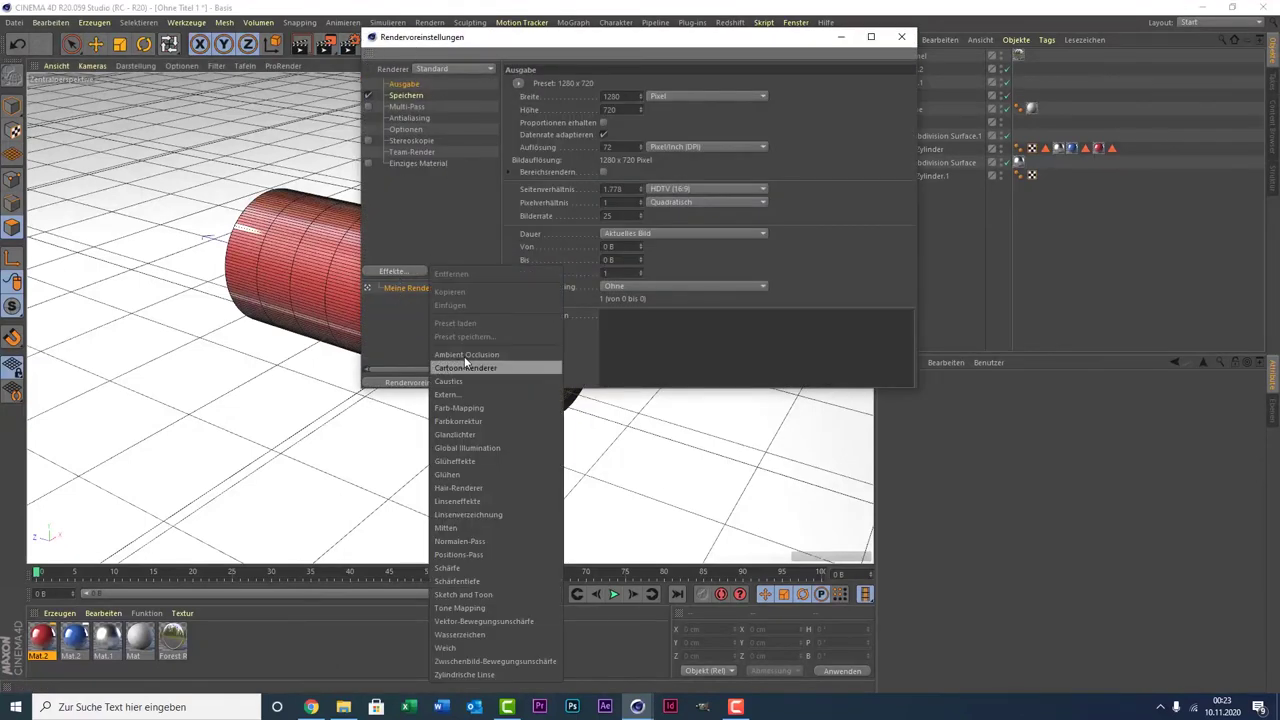
pyautogui.click(468, 365)
pyautogui.click(394, 271)
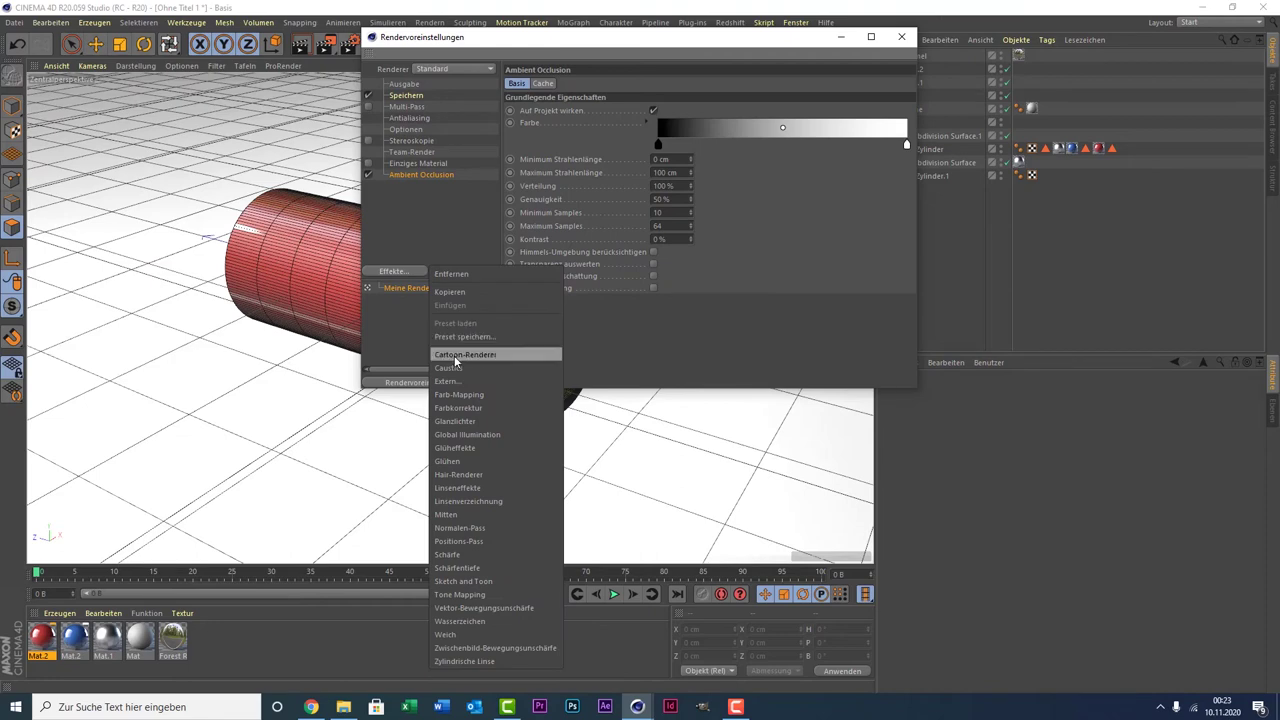
pyautogui.click(494, 433)
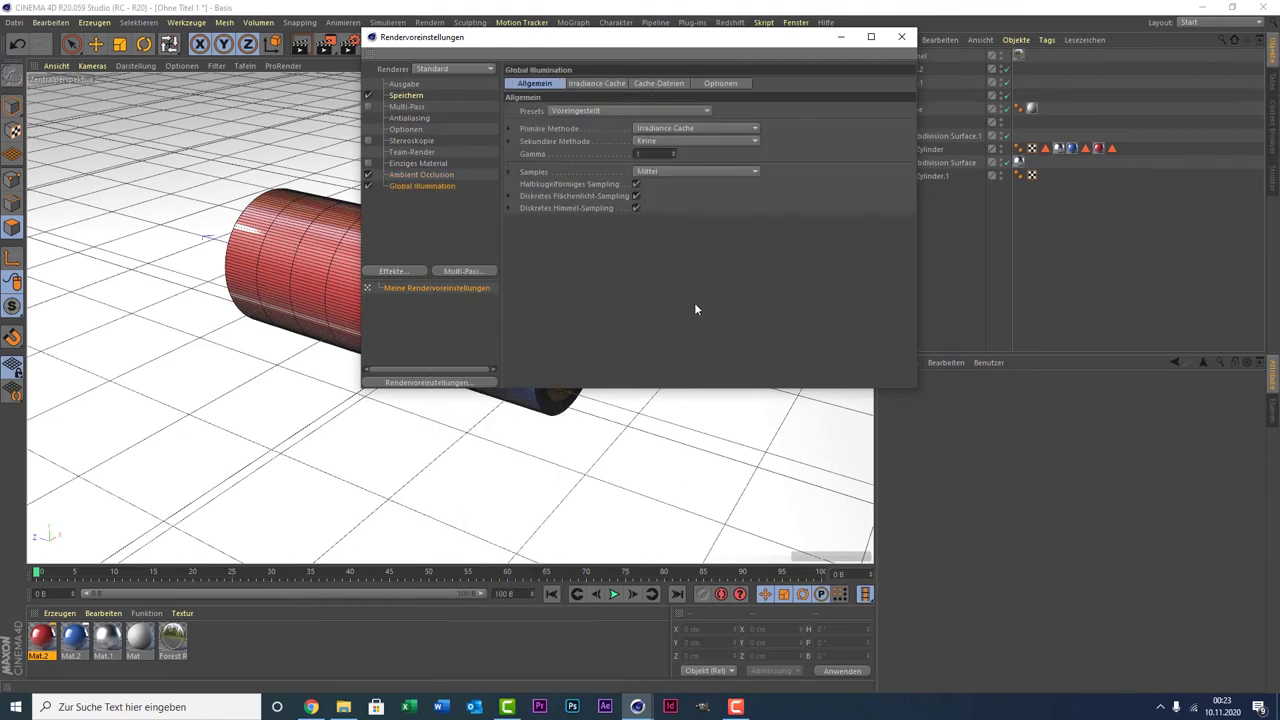
pyautogui.click(903, 36)
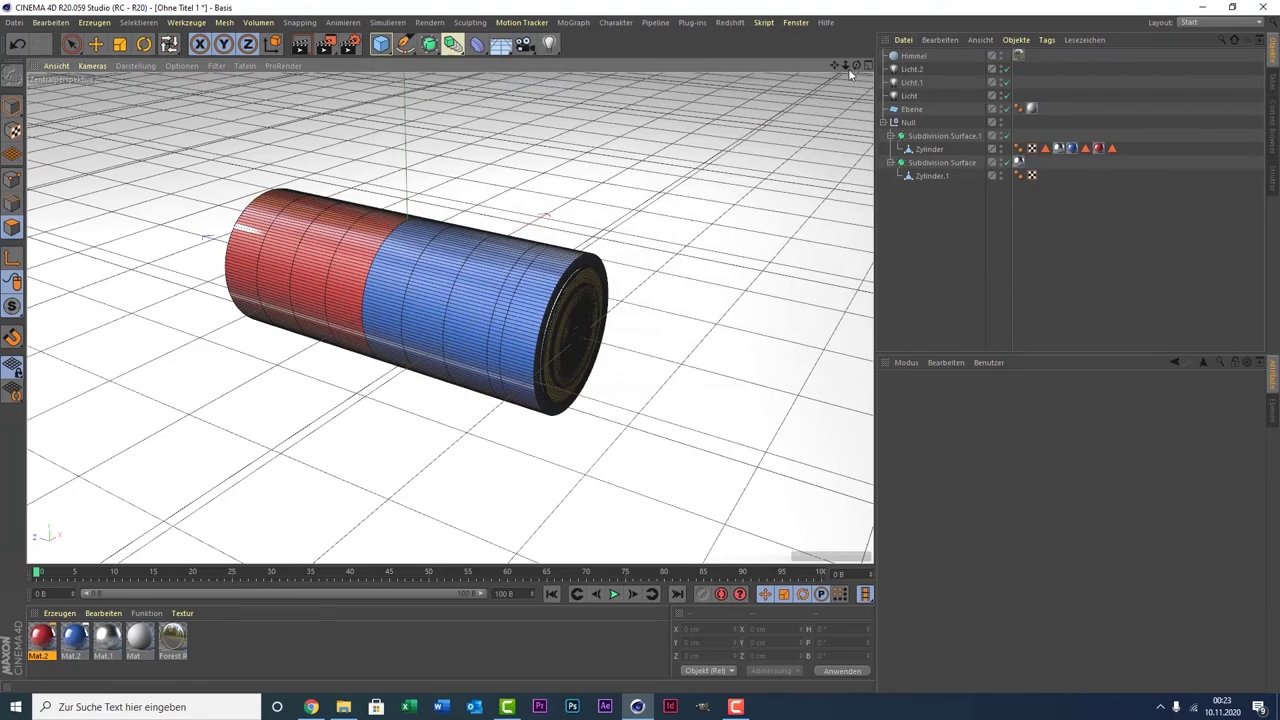
# - Orbit the view slightly and render the red-and-blue battery in the viewport
pyautogui.moveTo(857, 67); pyautogui.dragTo(820, 80)
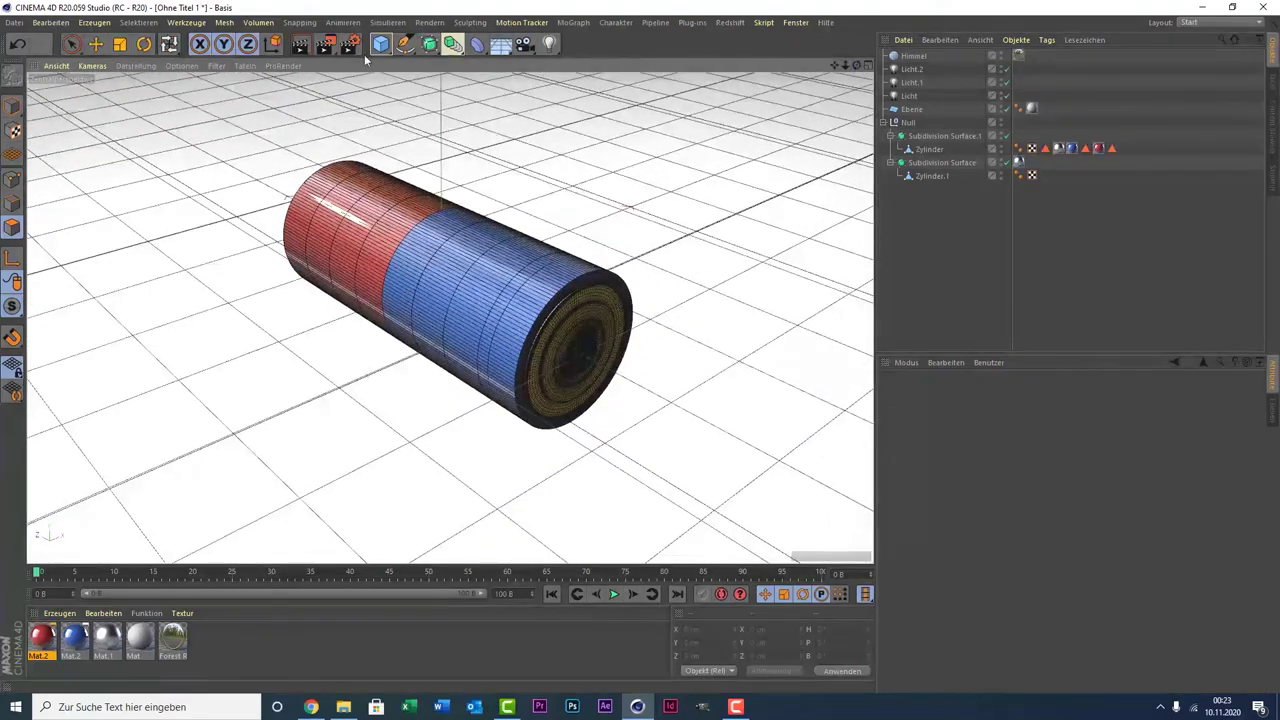
pyautogui.click(300, 44)
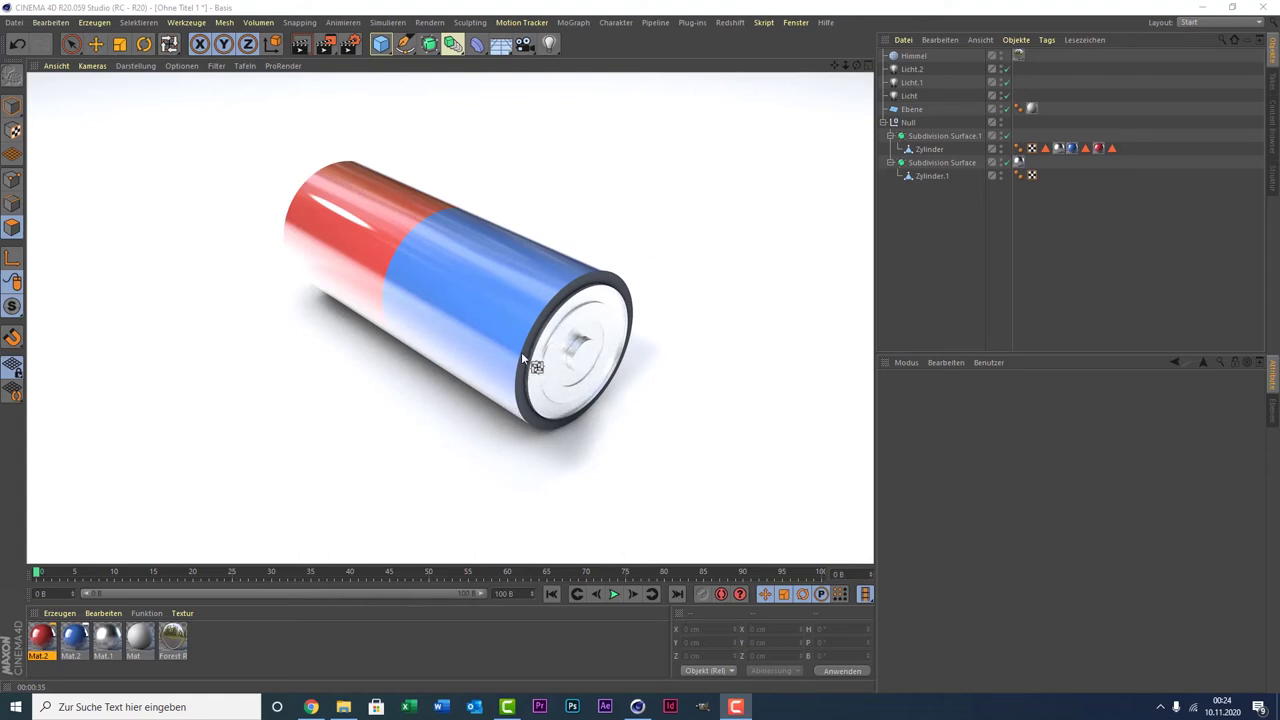
# - Loop-select the end cap's outer rim ring on Zylinder and apply red Mat.2 to it
pyautogui.click(940, 162)
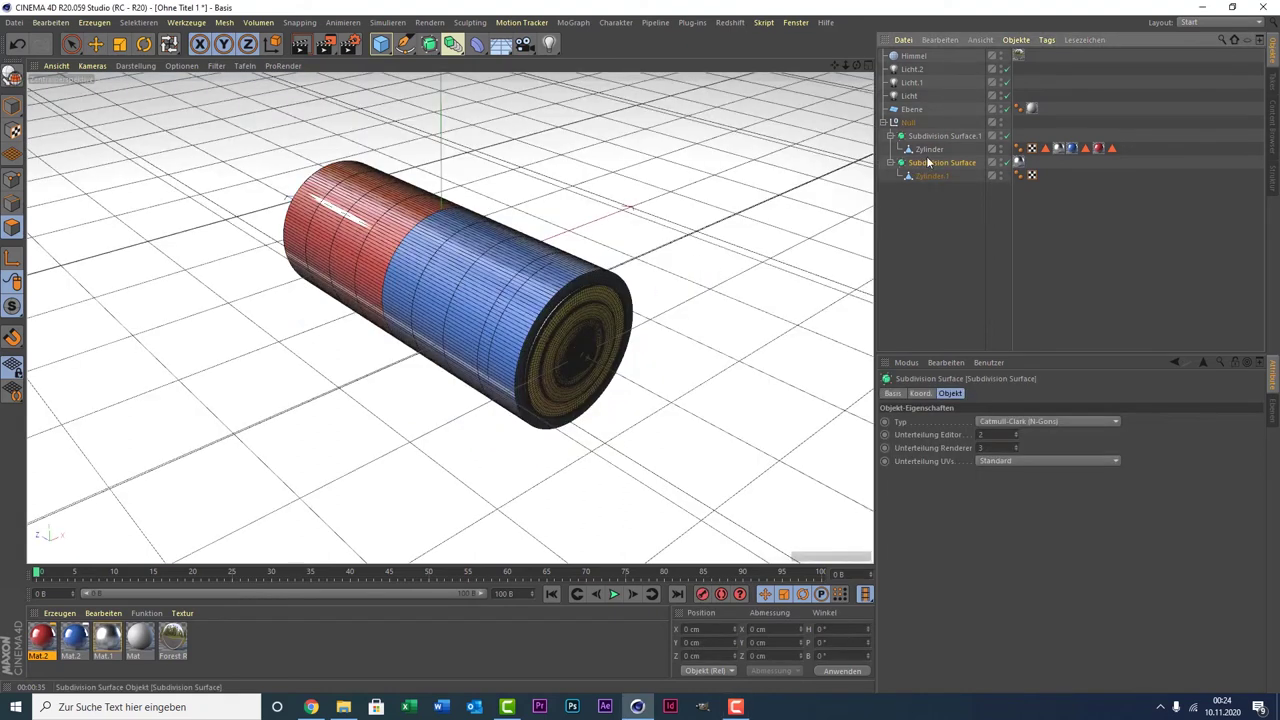
pyautogui.click(941, 136)
pyautogui.scroll(3, 580, 346)
pyautogui.scroll(3, 575, 340)
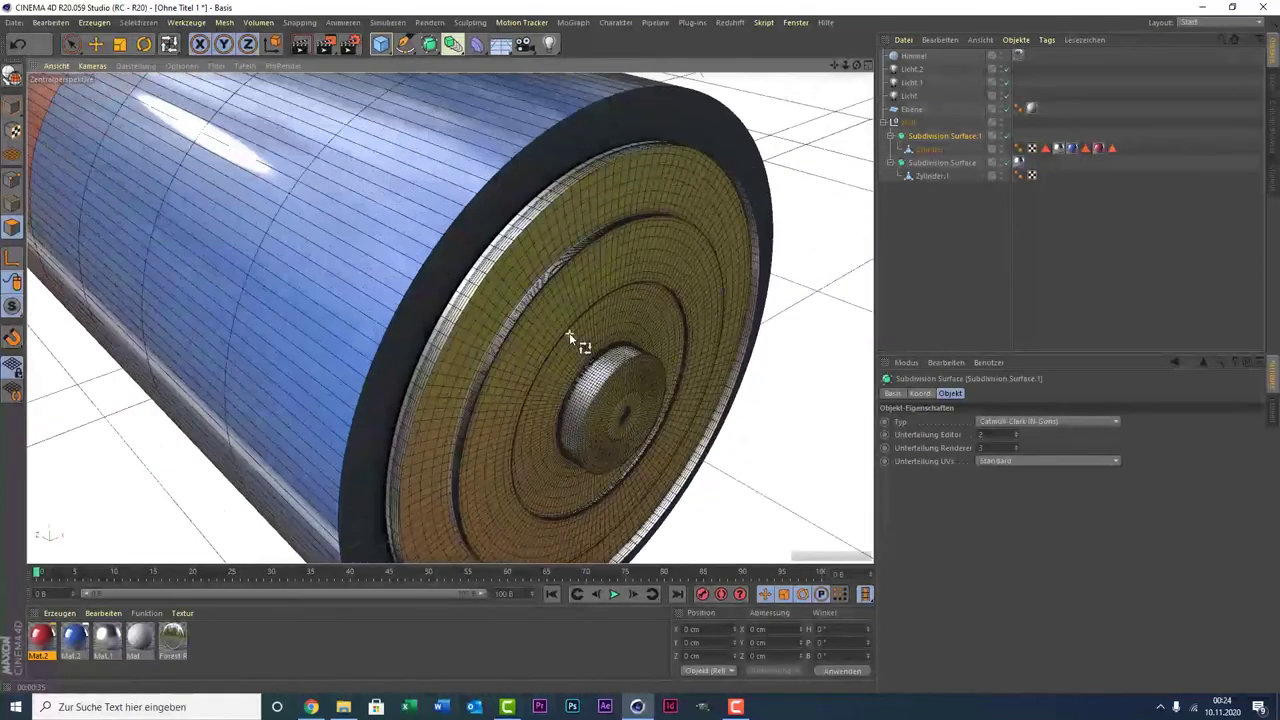
pyautogui.scroll(3, 570, 333)
pyautogui.click(929, 176)
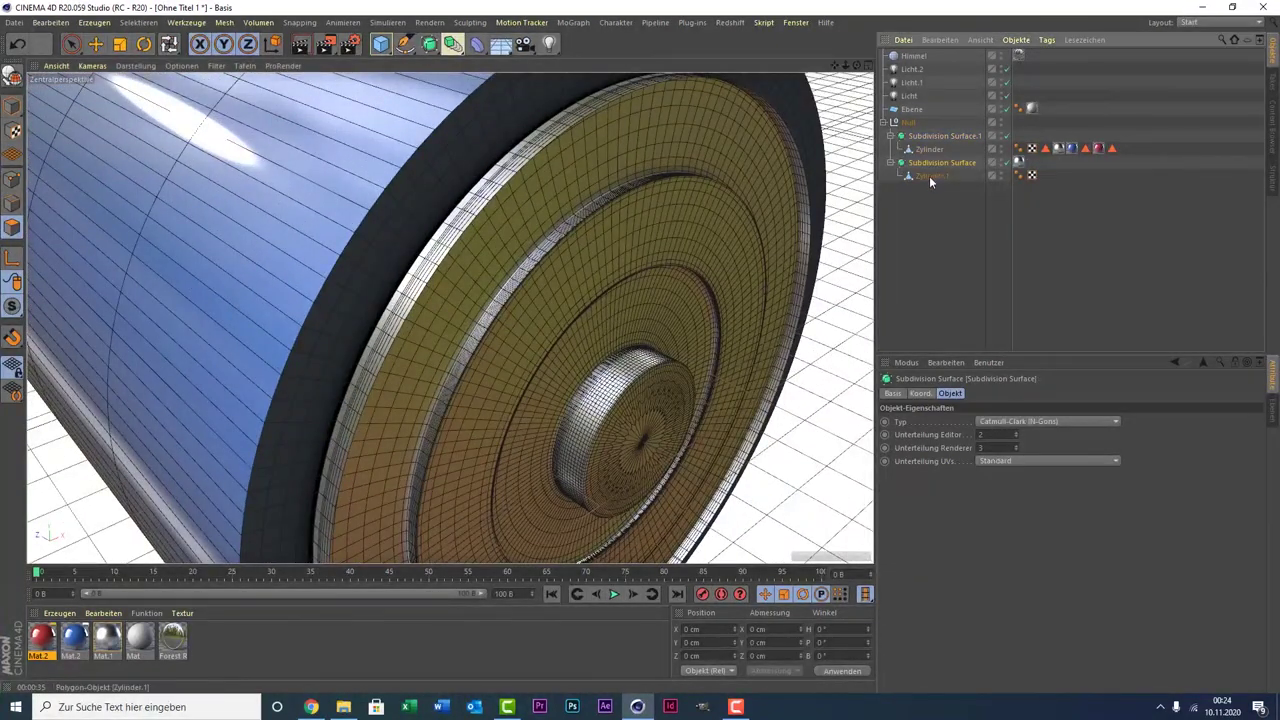
pyautogui.press('u')
pyautogui.press('l')
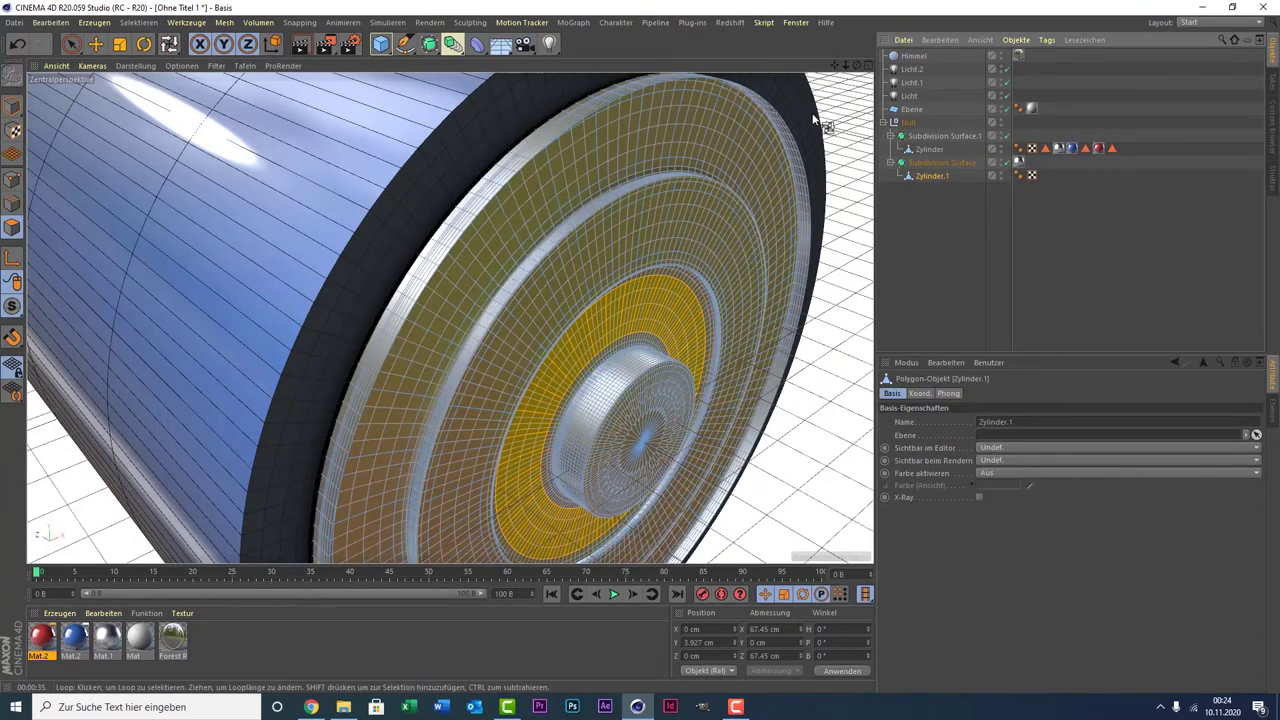
pyautogui.click(813, 118)
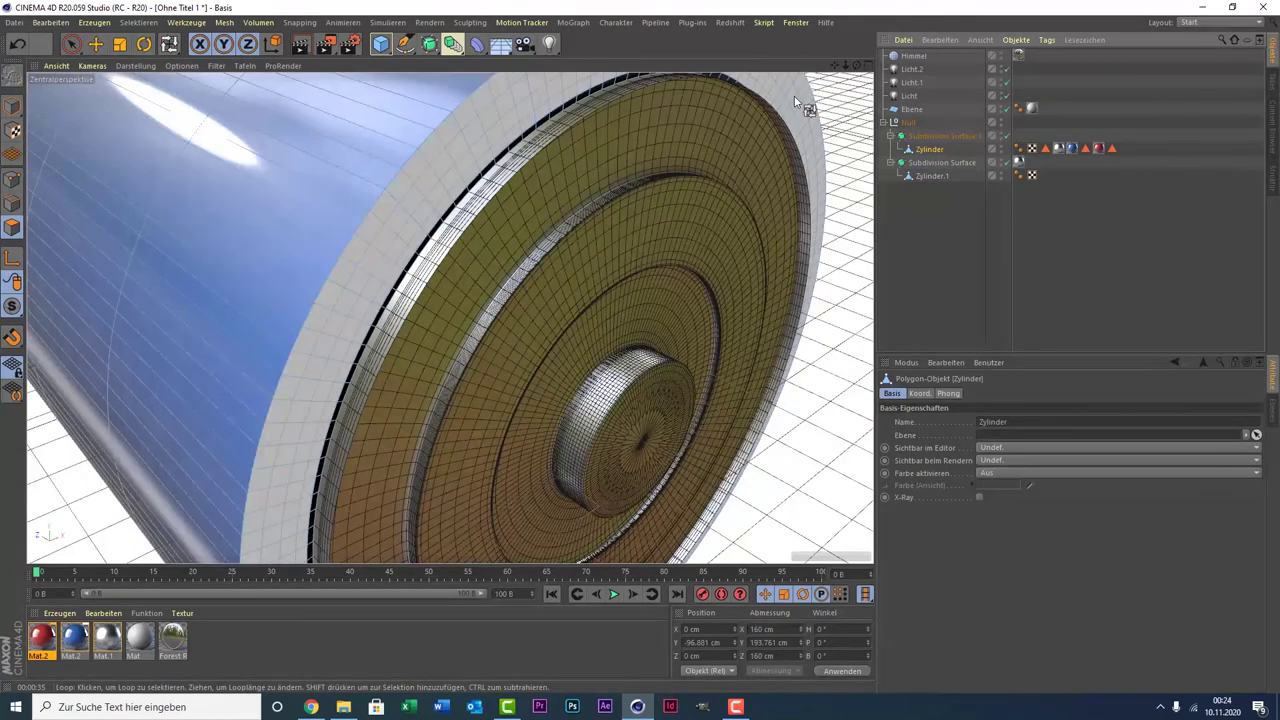
pyautogui.click(794, 96)
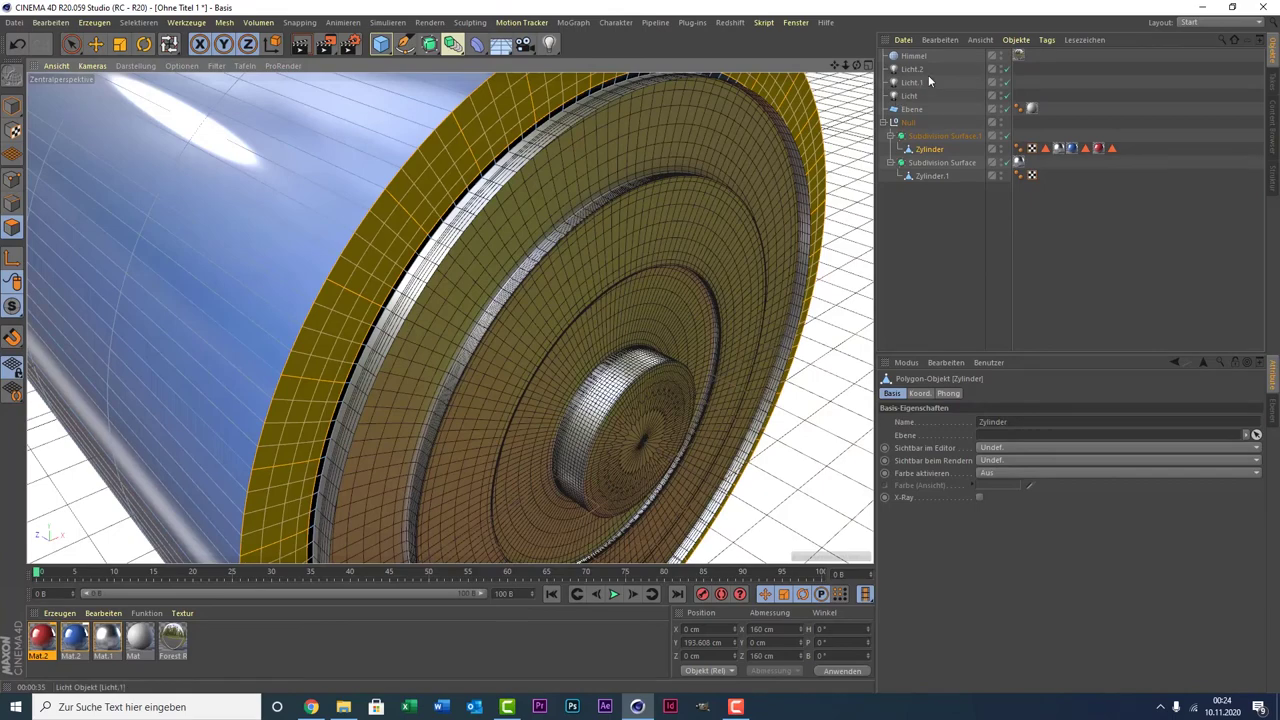
pyautogui.moveTo(836, 68); pyautogui.dragTo(150, 400)
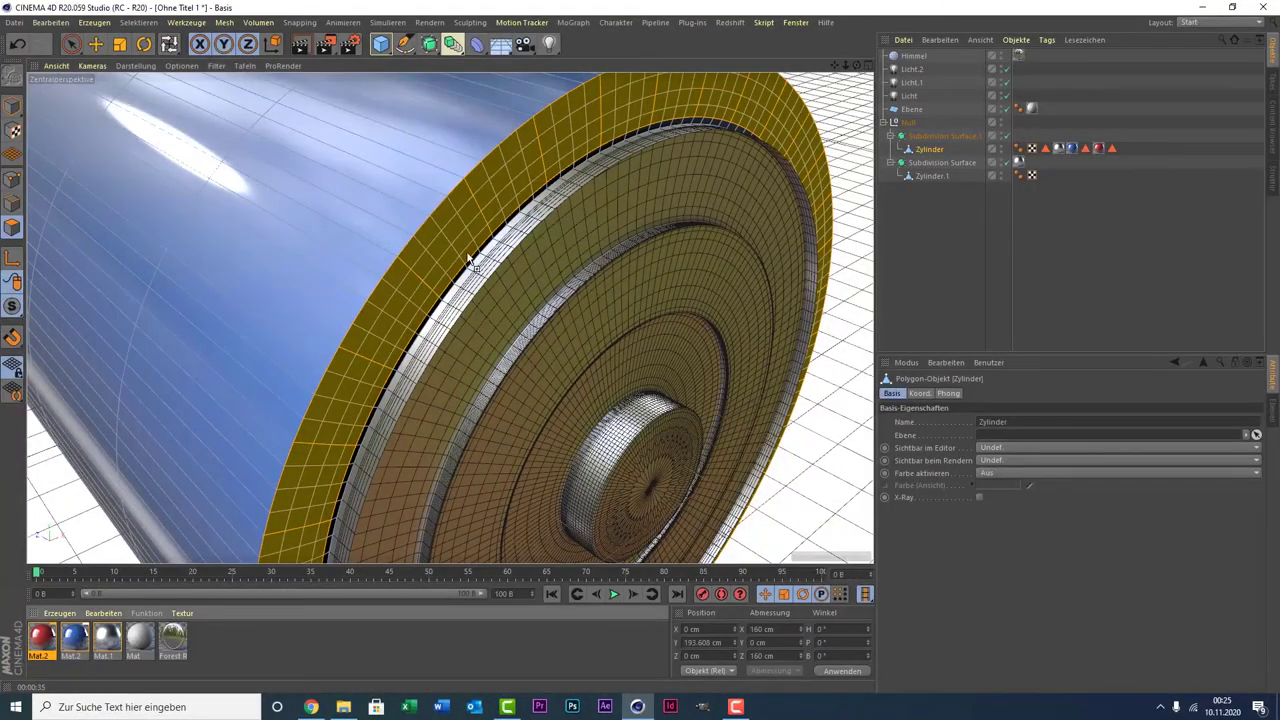
pyautogui.moveTo(468, 259); pyautogui.dragTo(470, 252)
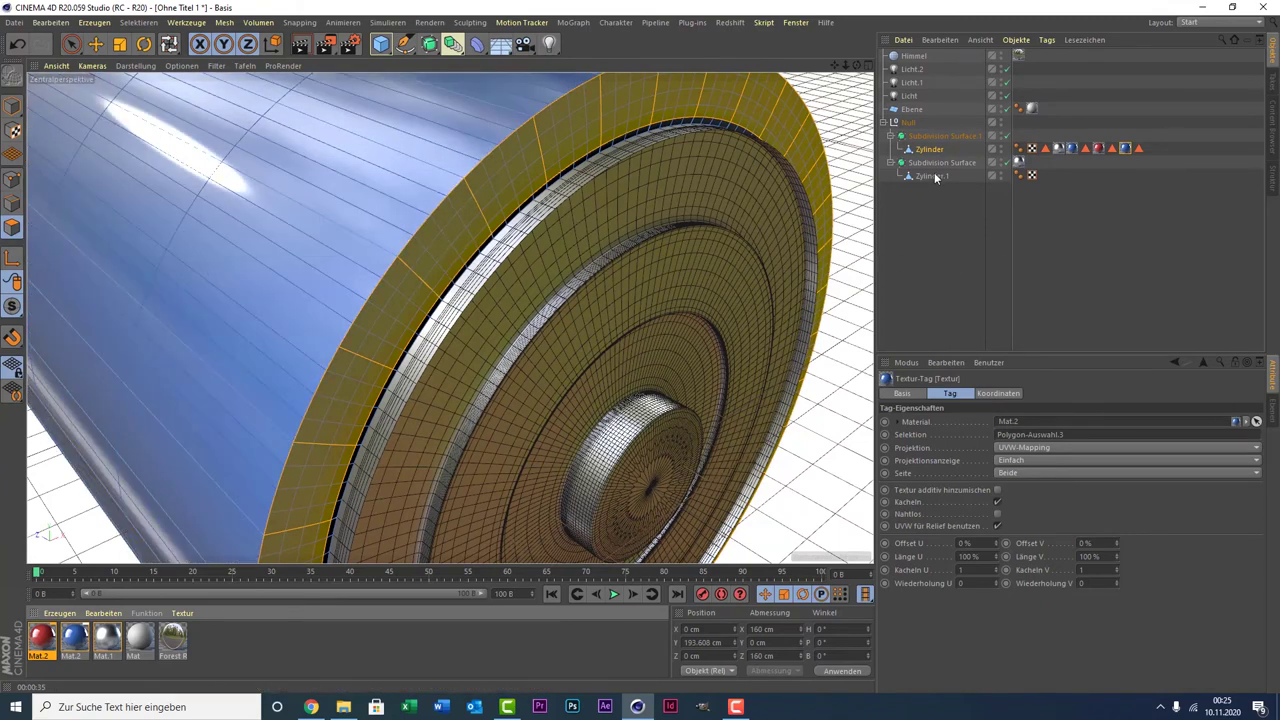
# - Move the inner cap piece Zylinder.1 slightly outward along its axis in model mode
pyautogui.click(928, 175)
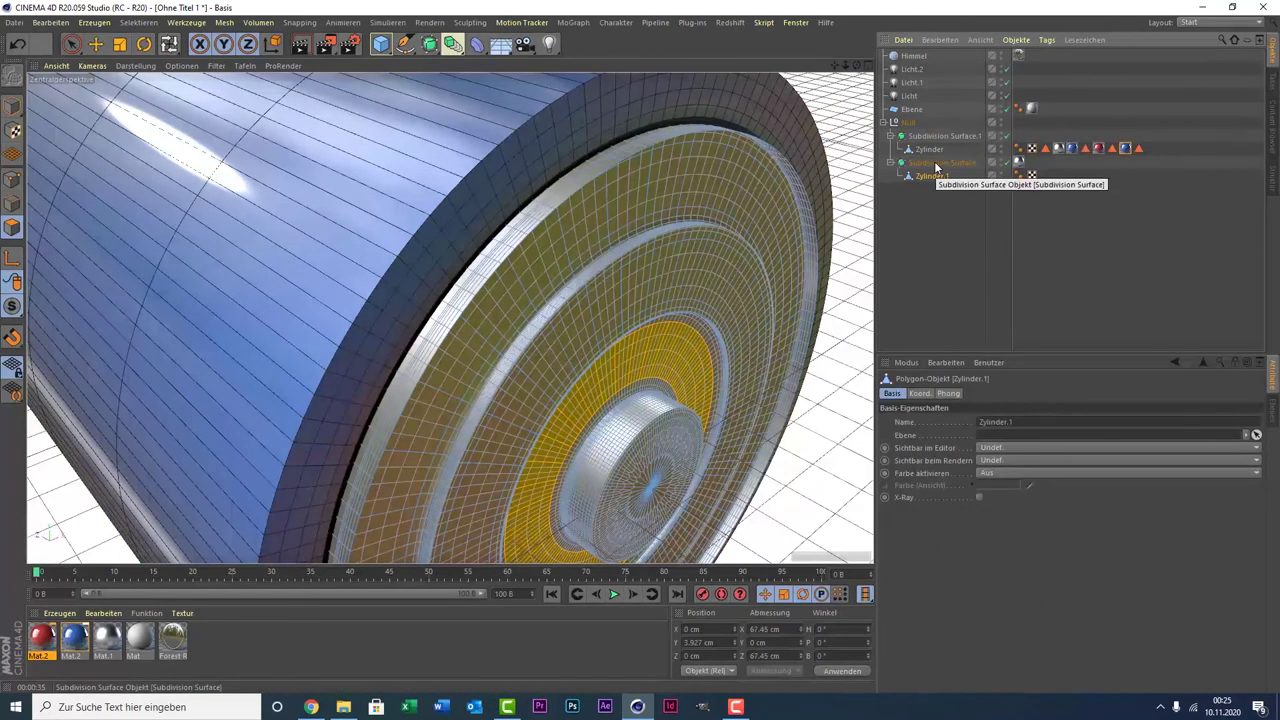
pyautogui.click(937, 163)
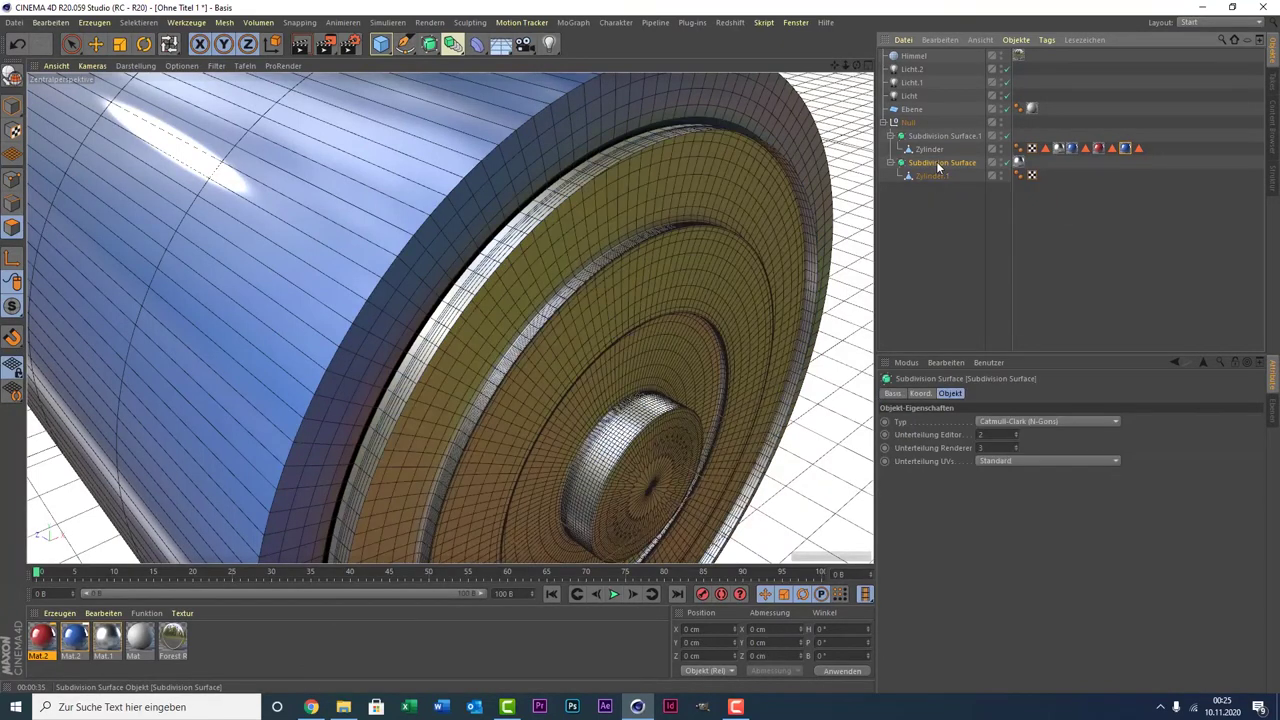
pyautogui.click(939, 152)
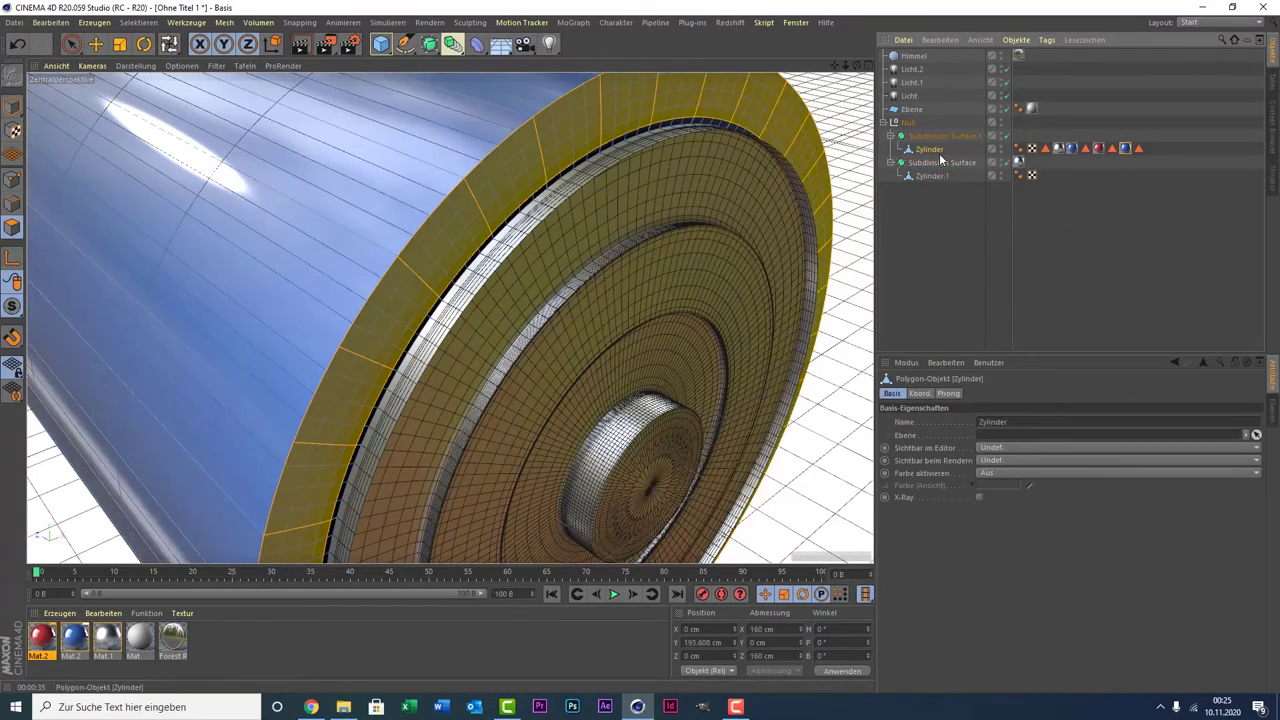
pyautogui.click(940, 163)
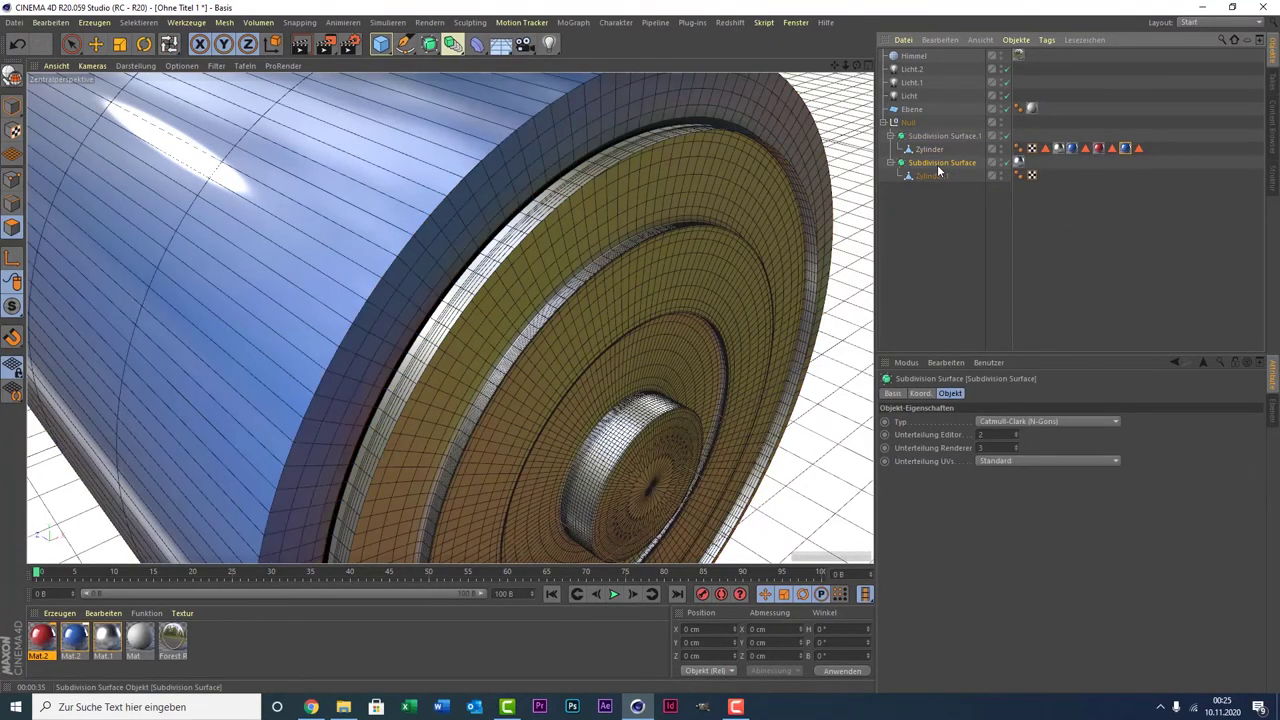
pyautogui.click(71, 44)
pyautogui.click(641, 340)
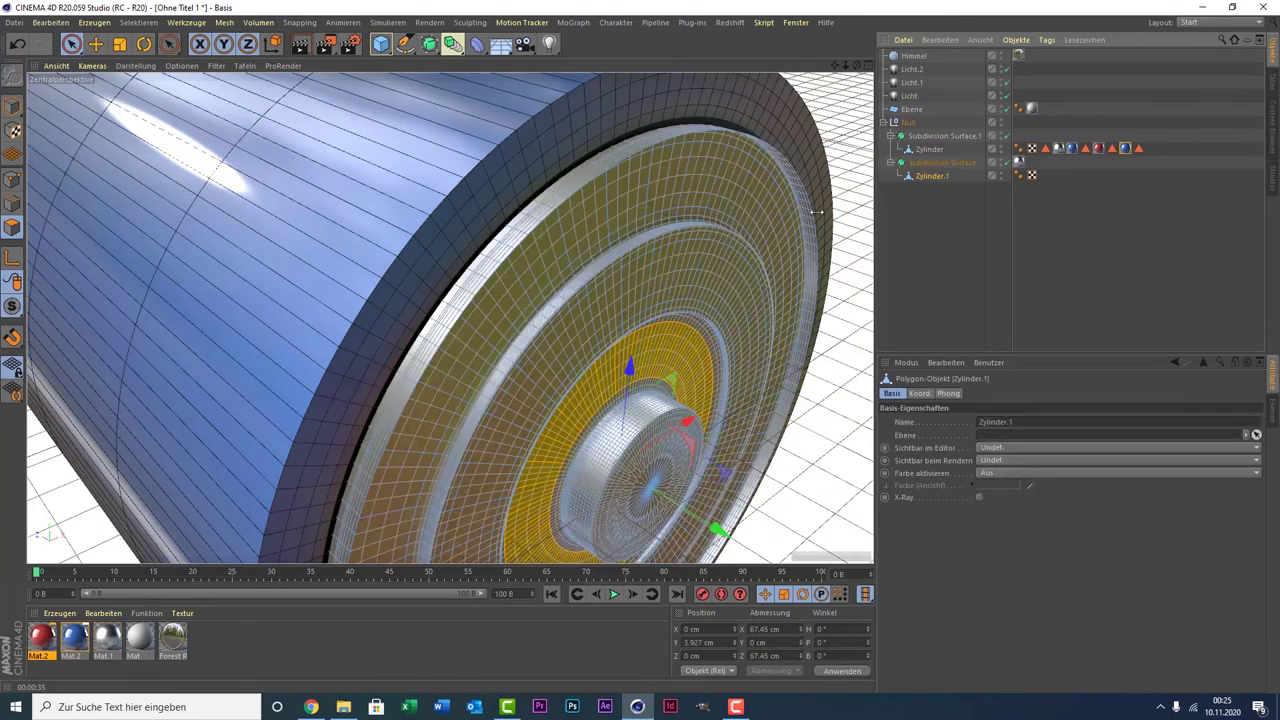
pyautogui.scroll(-2, 641, 340)
pyautogui.press('Return')
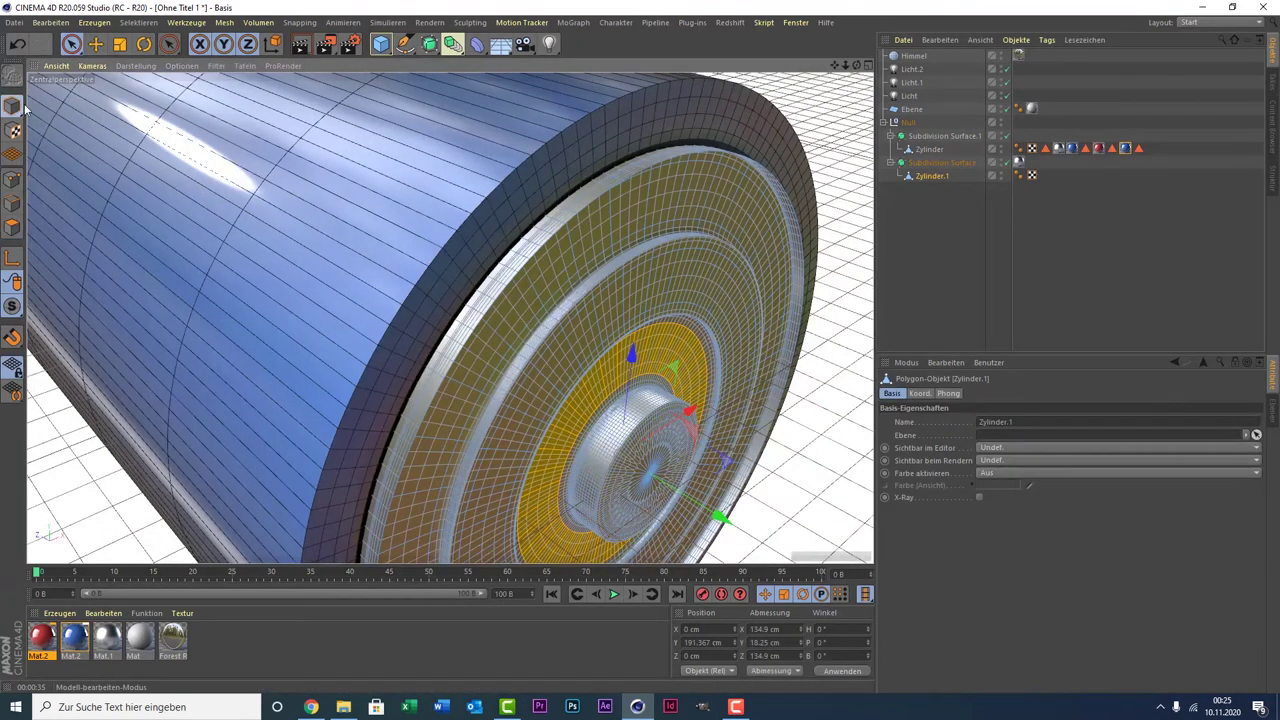
pyautogui.moveTo(667, 481)
pyautogui.mouseDown()
pyautogui.moveTo(689, 494)
pyautogui.moveTo(672, 492)
pyautogui.mouseUp()
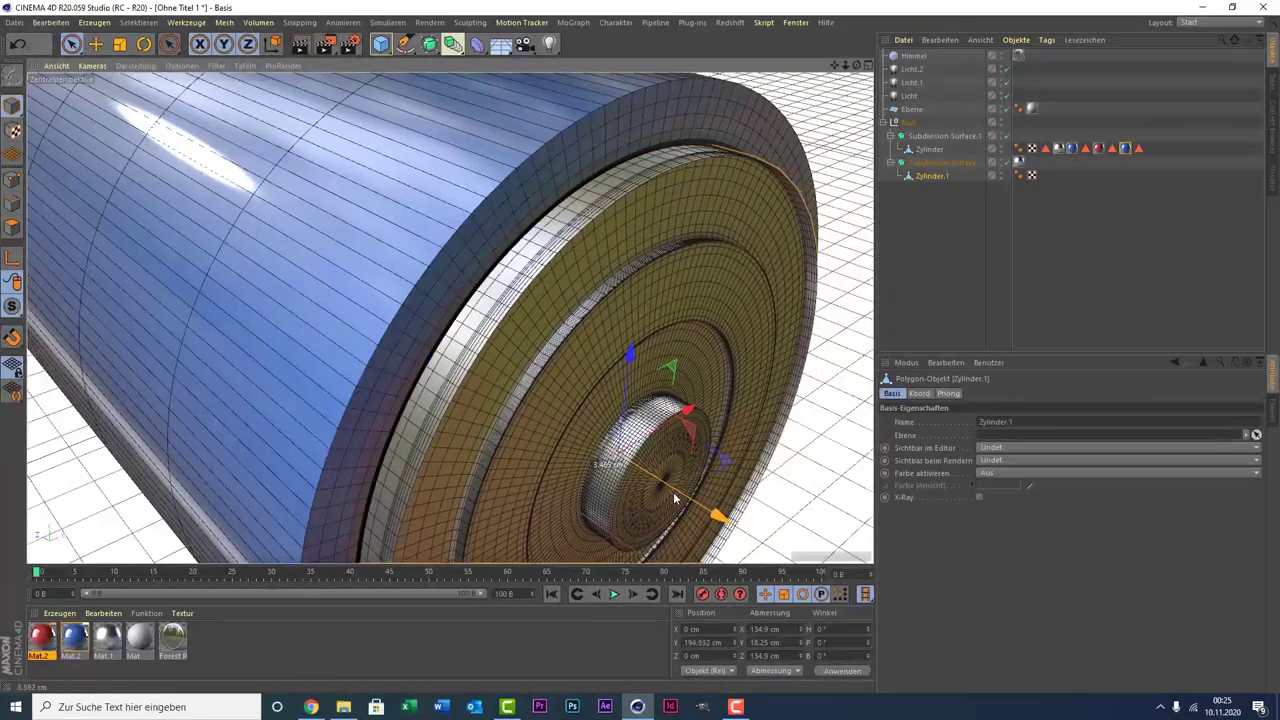
# - Reselect Zylinder.1 in the object list and switch to polygon editing mode
pyautogui.scroll(-2, 672, 492)
pyautogui.scroll(-4, 670, 440)
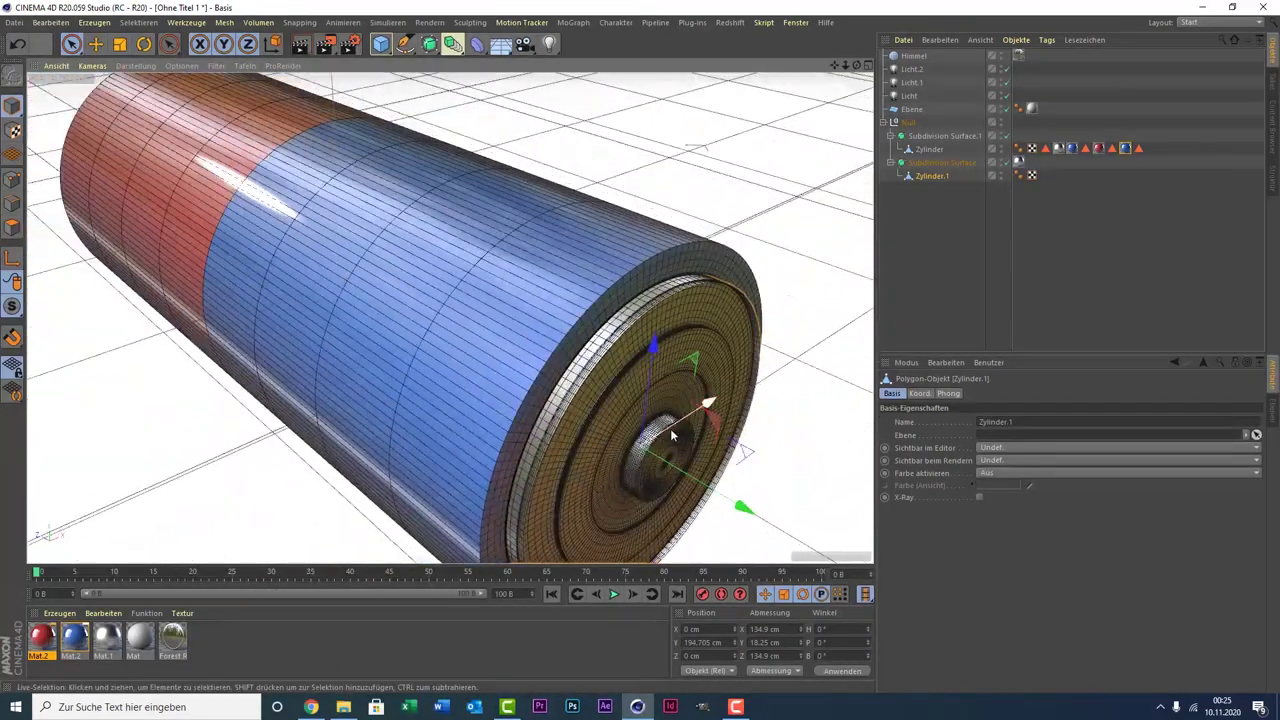
pyautogui.scroll(-3, 670, 428)
pyautogui.scroll(-3, 670, 435)
pyautogui.scroll(3, 670, 436)
pyautogui.scroll(3, 674, 437)
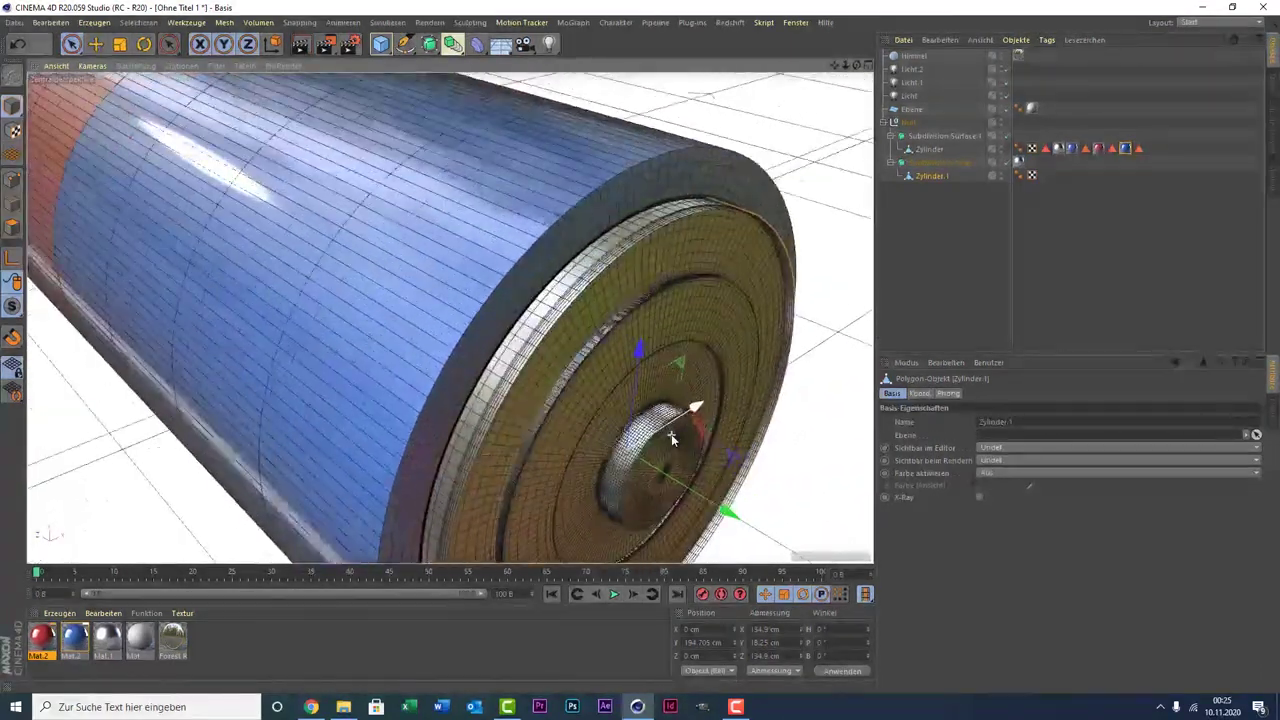
pyautogui.scroll(3, 672, 430)
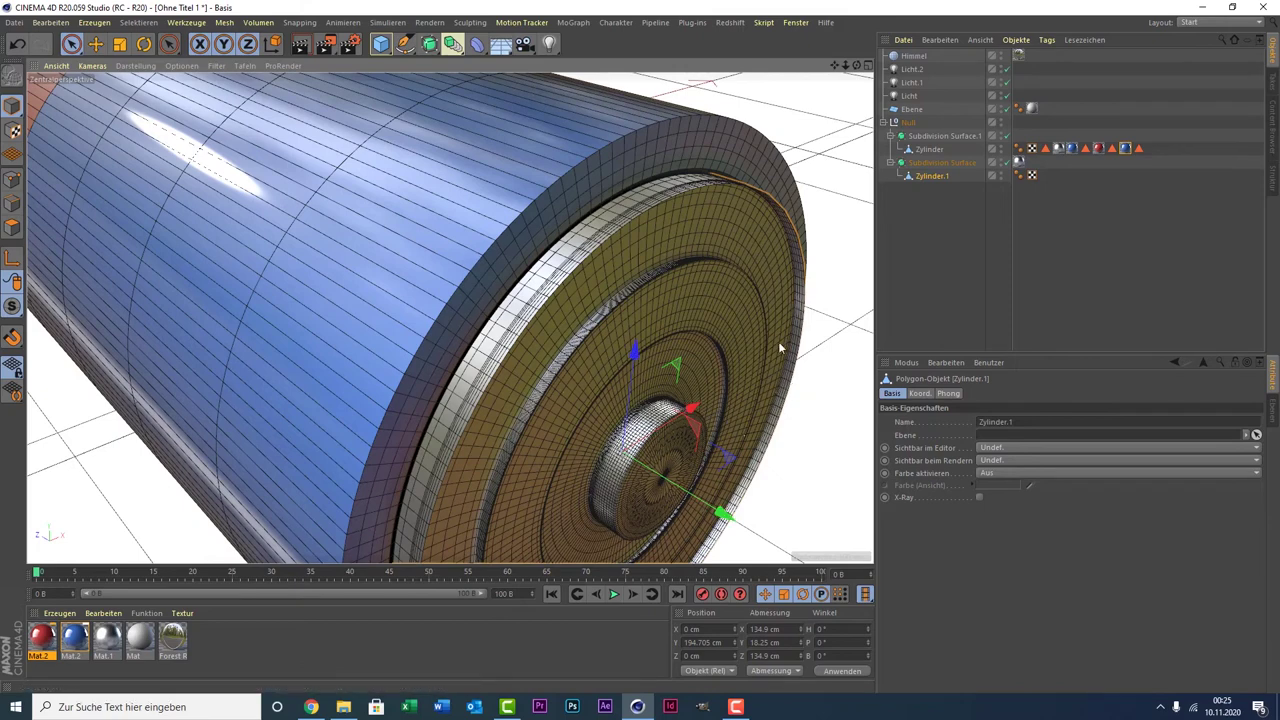
pyautogui.click(933, 177)
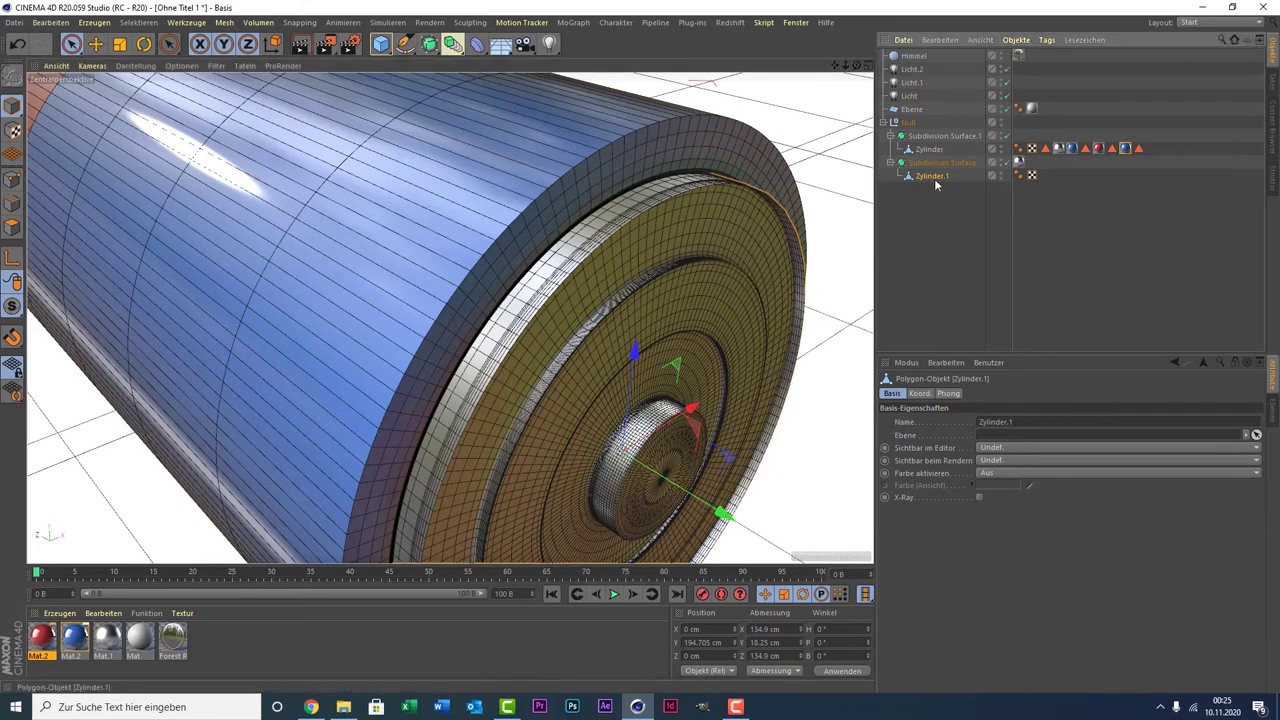
pyautogui.click(13, 229)
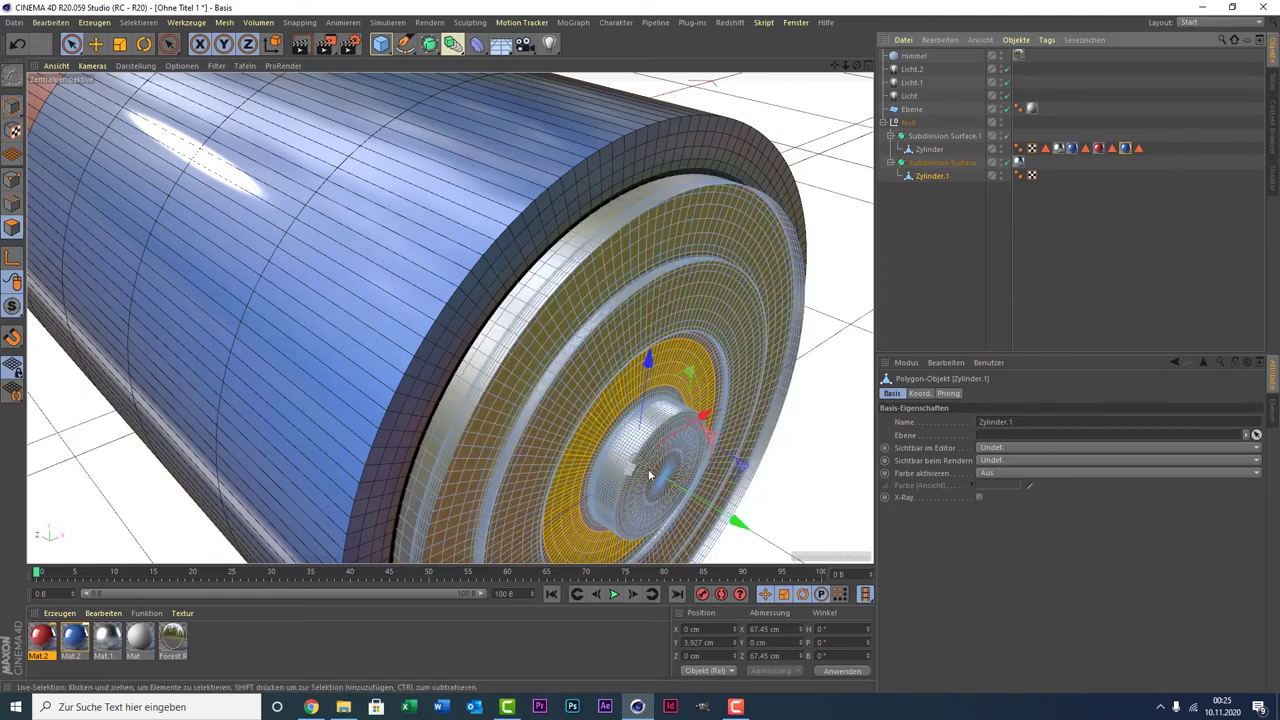
# - Loop-select only the terminal button's top face on Zylinder.1
pyautogui.click(148, 24)
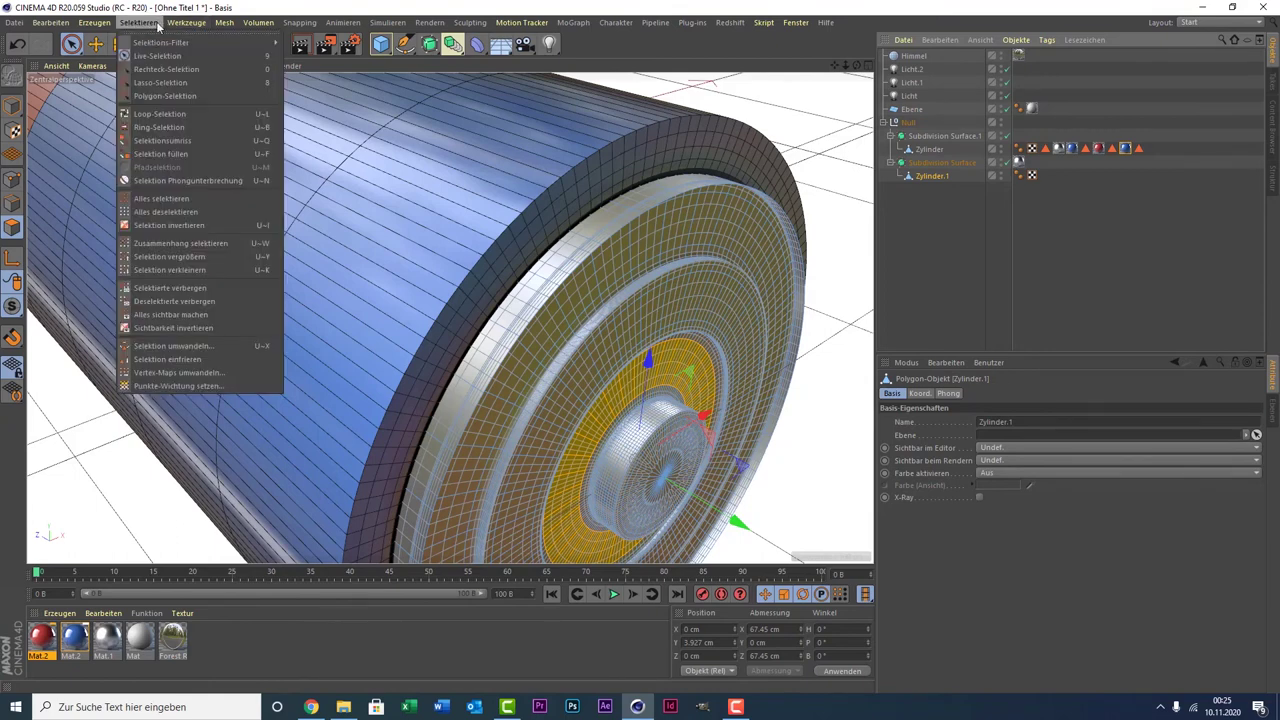
pyautogui.click(207, 116)
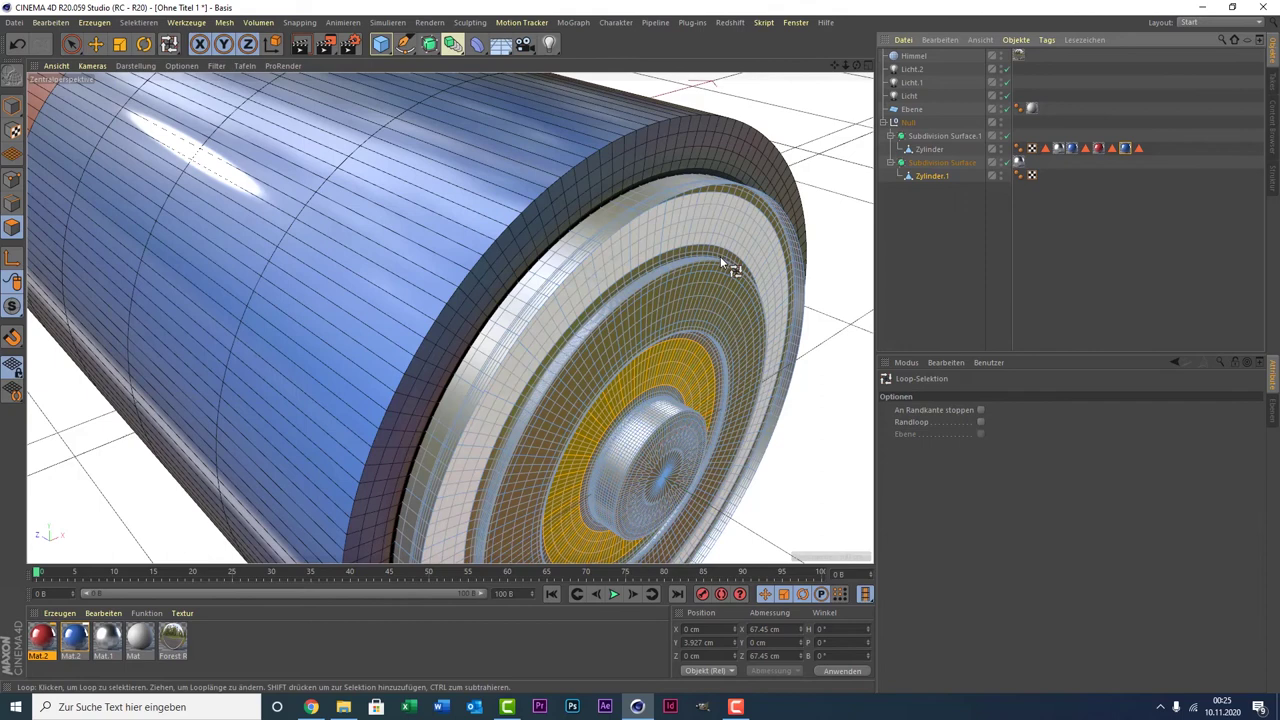
pyautogui.click(924, 180)
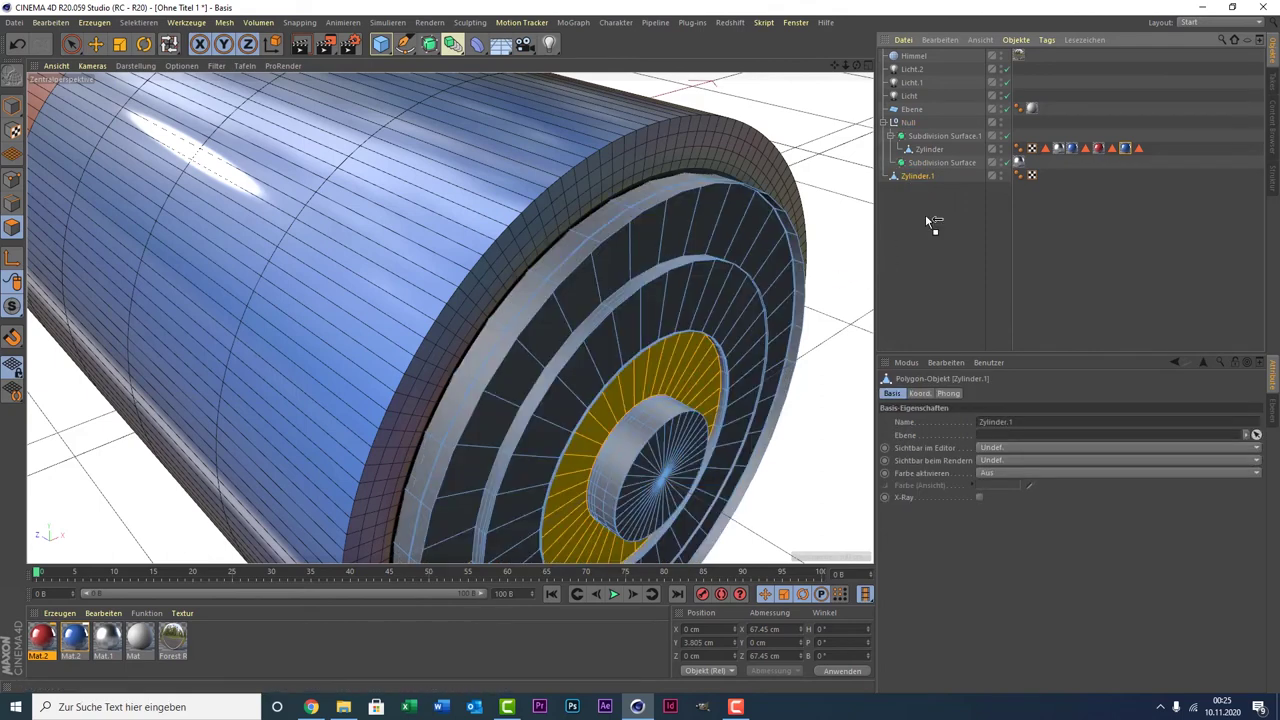
pyautogui.keyDown('shift'); pyautogui.click(652, 462); pyautogui.keyUp('shift')
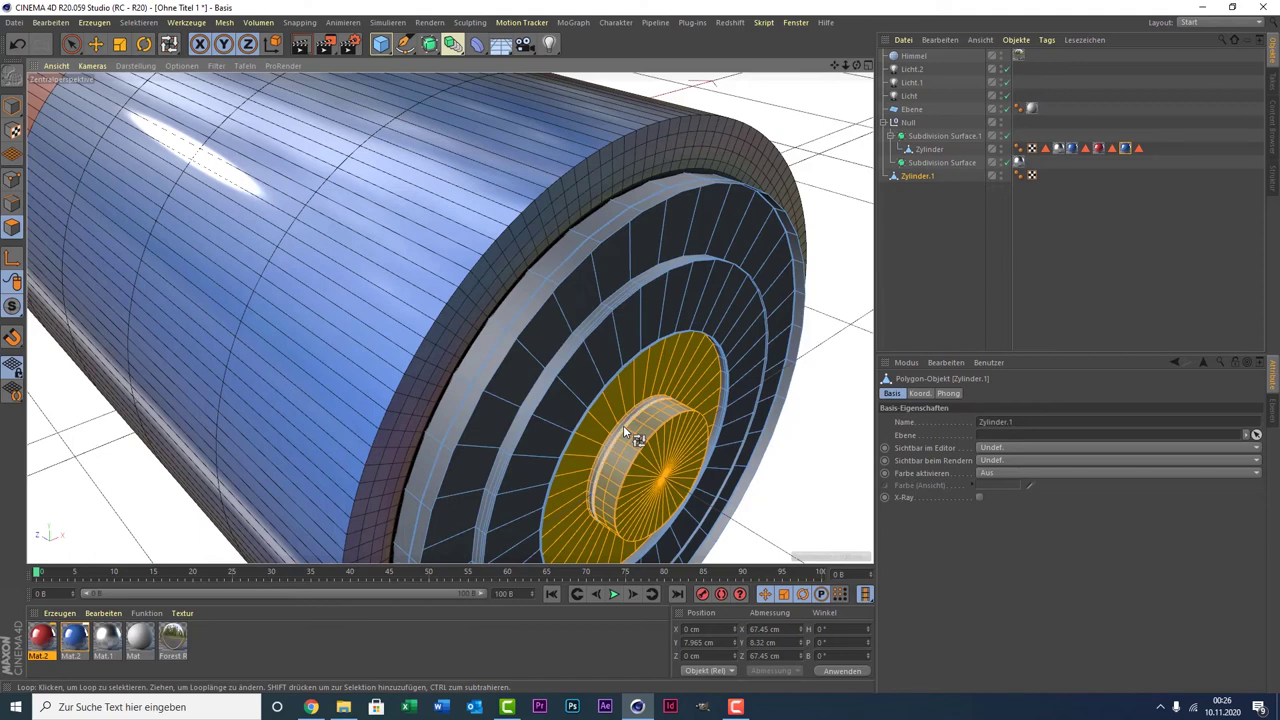
pyautogui.keyDown('shift'); pyautogui.click(623, 425); pyautogui.keyUp('shift')
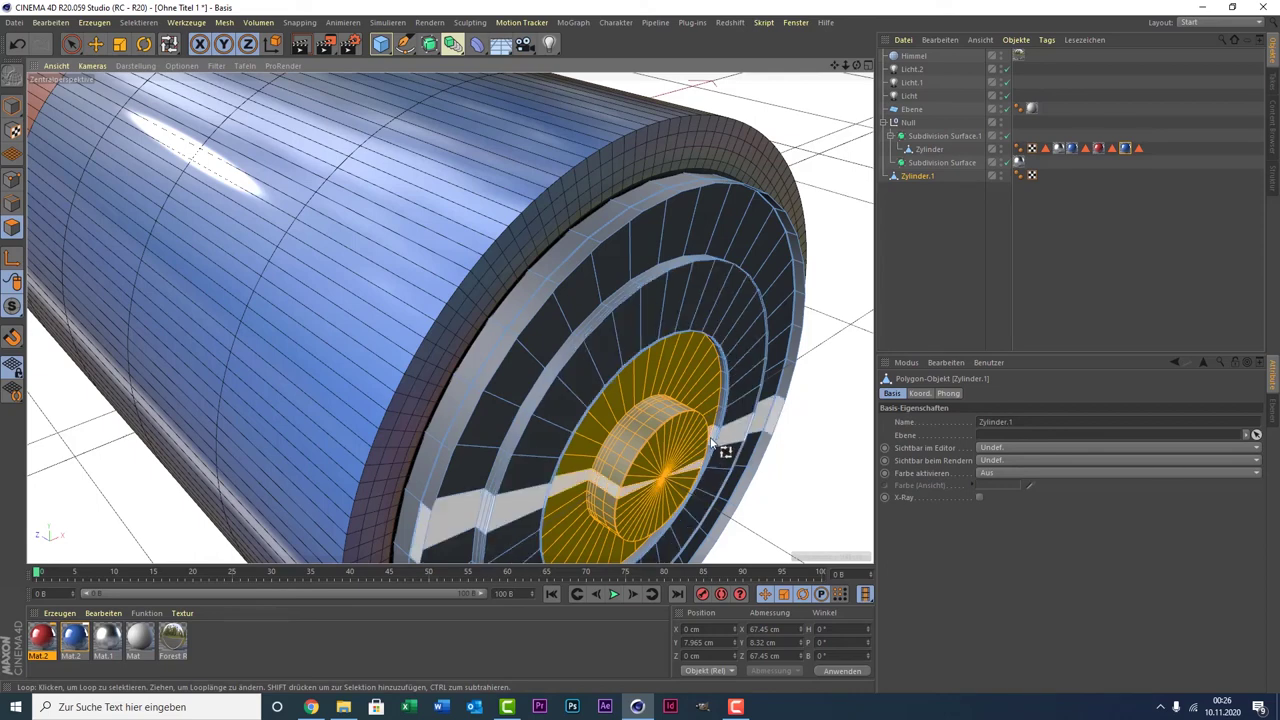
pyautogui.click(675, 448)
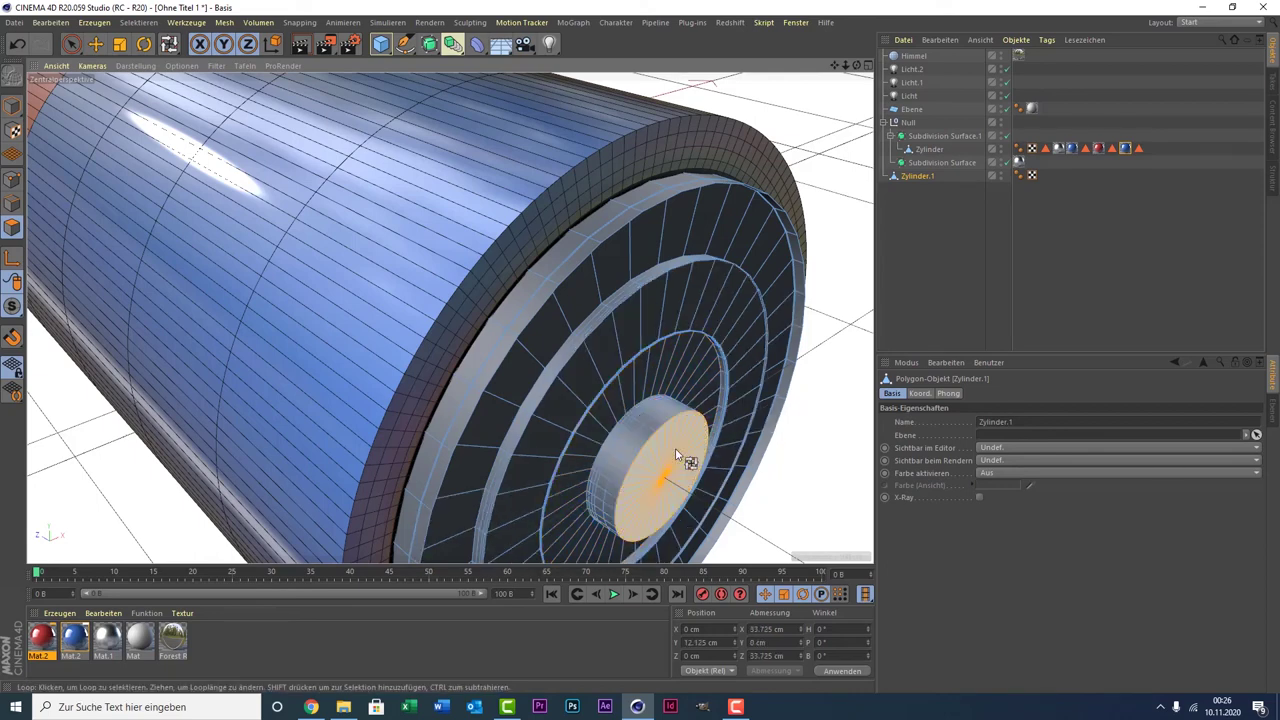
# - Extrude the terminal button's top face outward by about 8.32 cm
pyautogui.rightClick(816, 397)
pyautogui.click(830, 404)
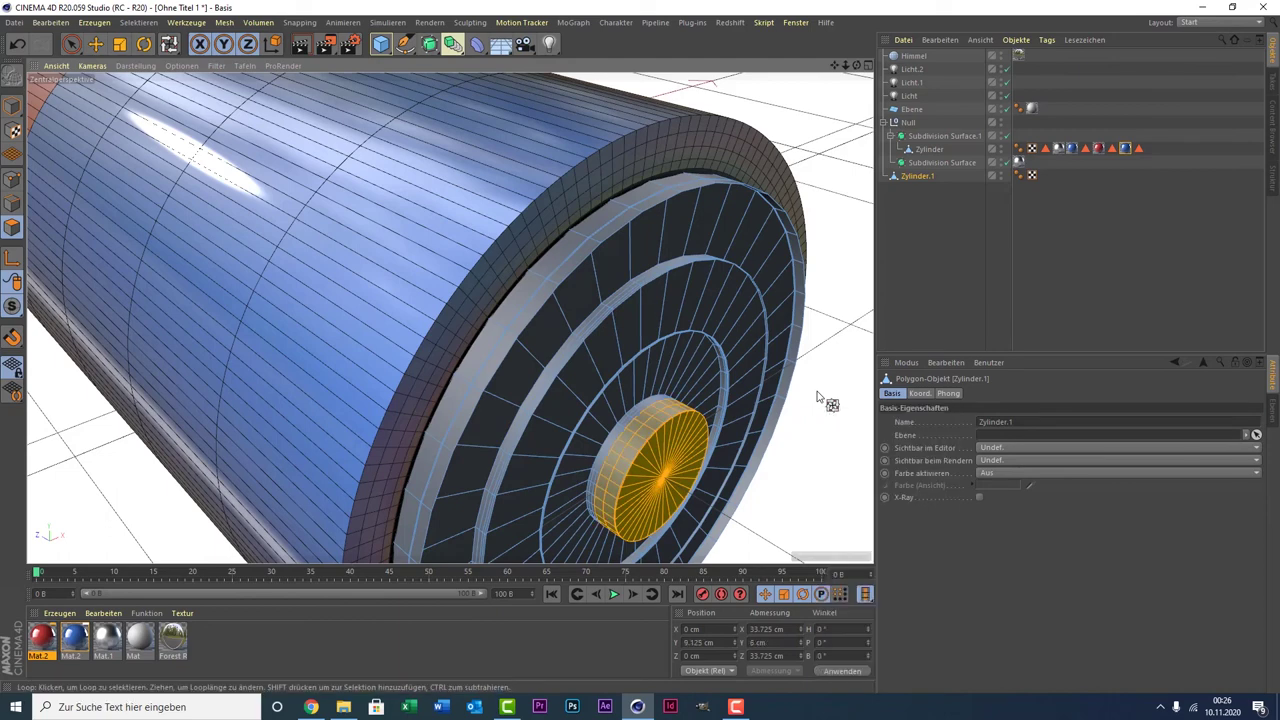
pyautogui.moveTo(816, 397); pyautogui.dragTo(822, 397)
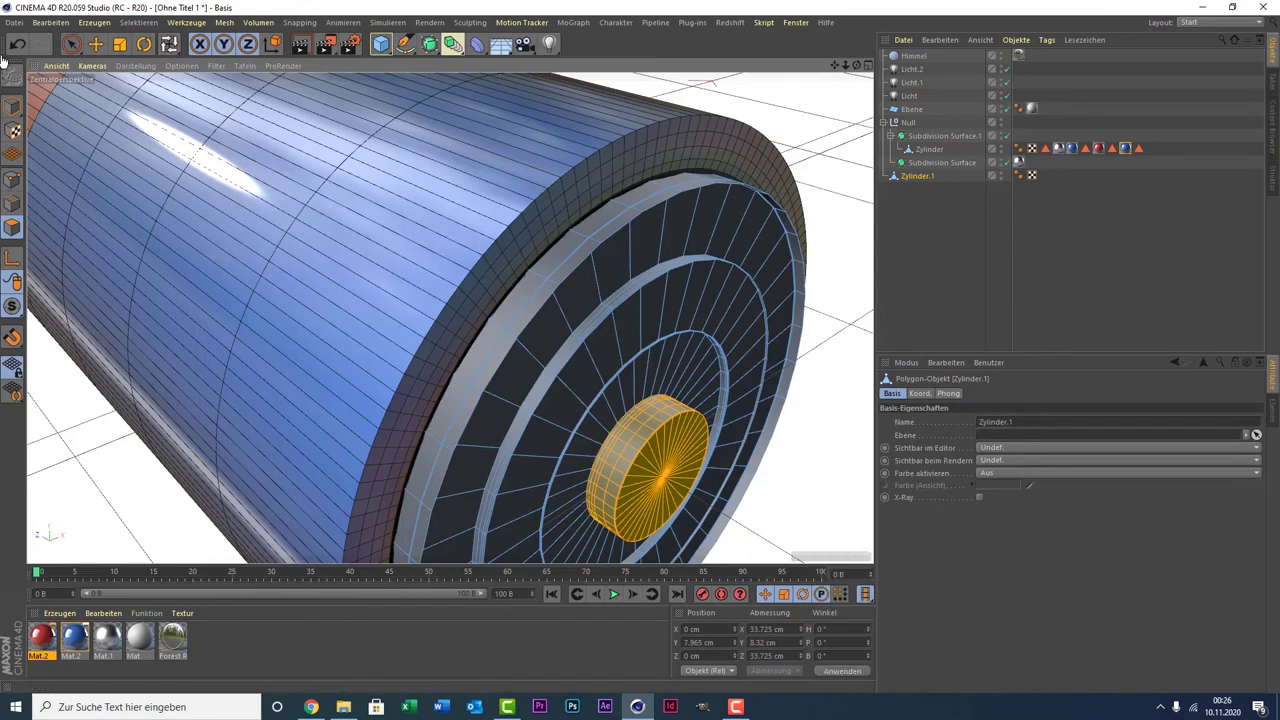
pyautogui.click(71, 43)
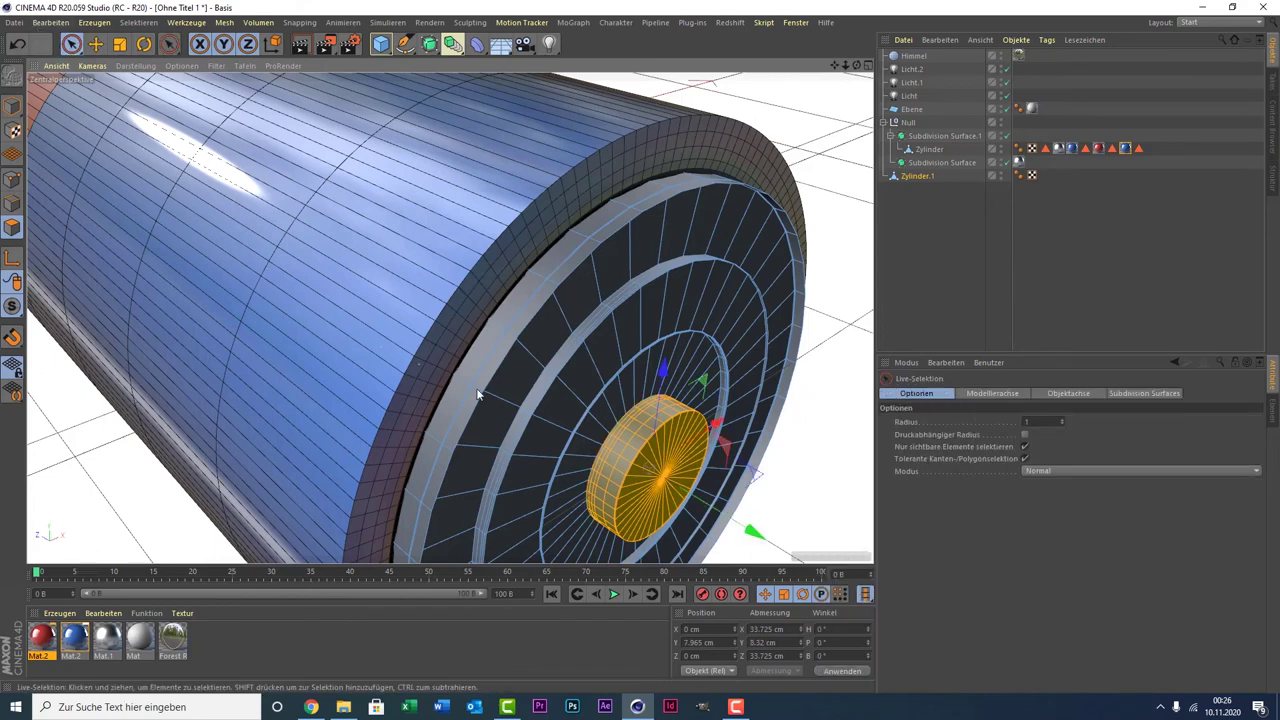
# - Shift the terminal disc inward and extrude its faces slightly inward, undoing a stray move
pyautogui.moveTo(729, 518); pyautogui.dragTo(715, 515)
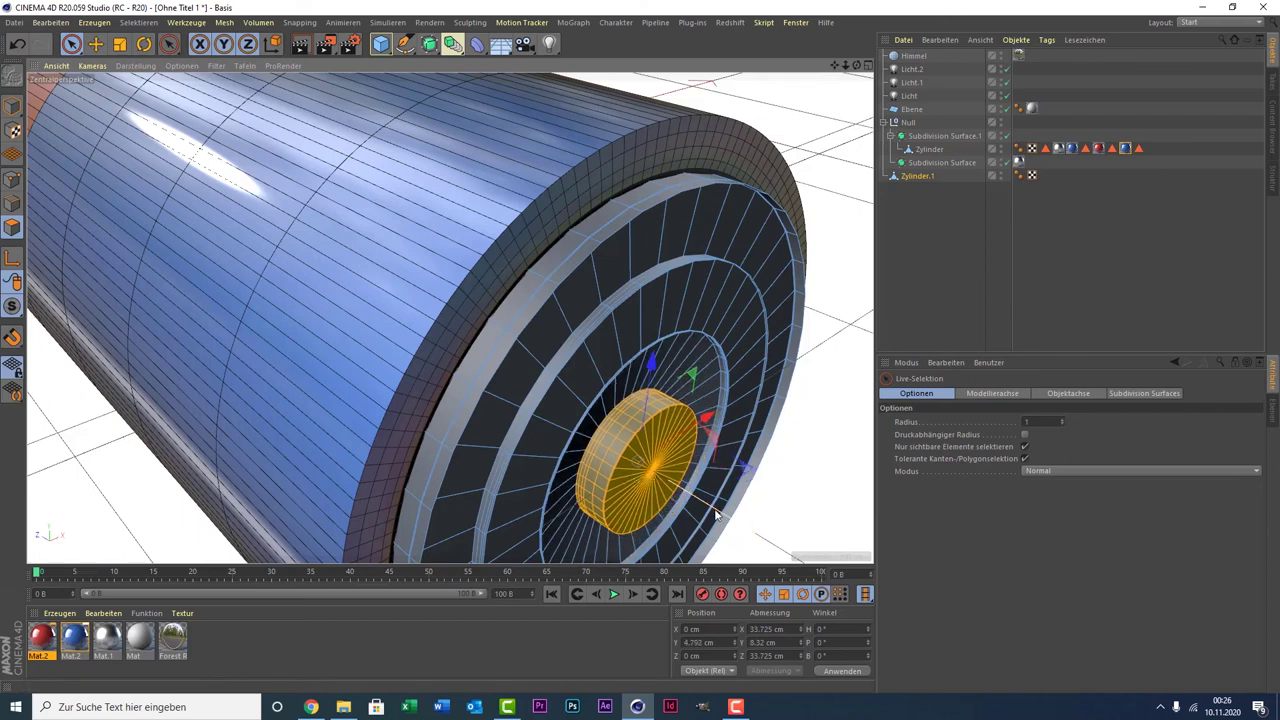
pyautogui.rightClick(559, 405)
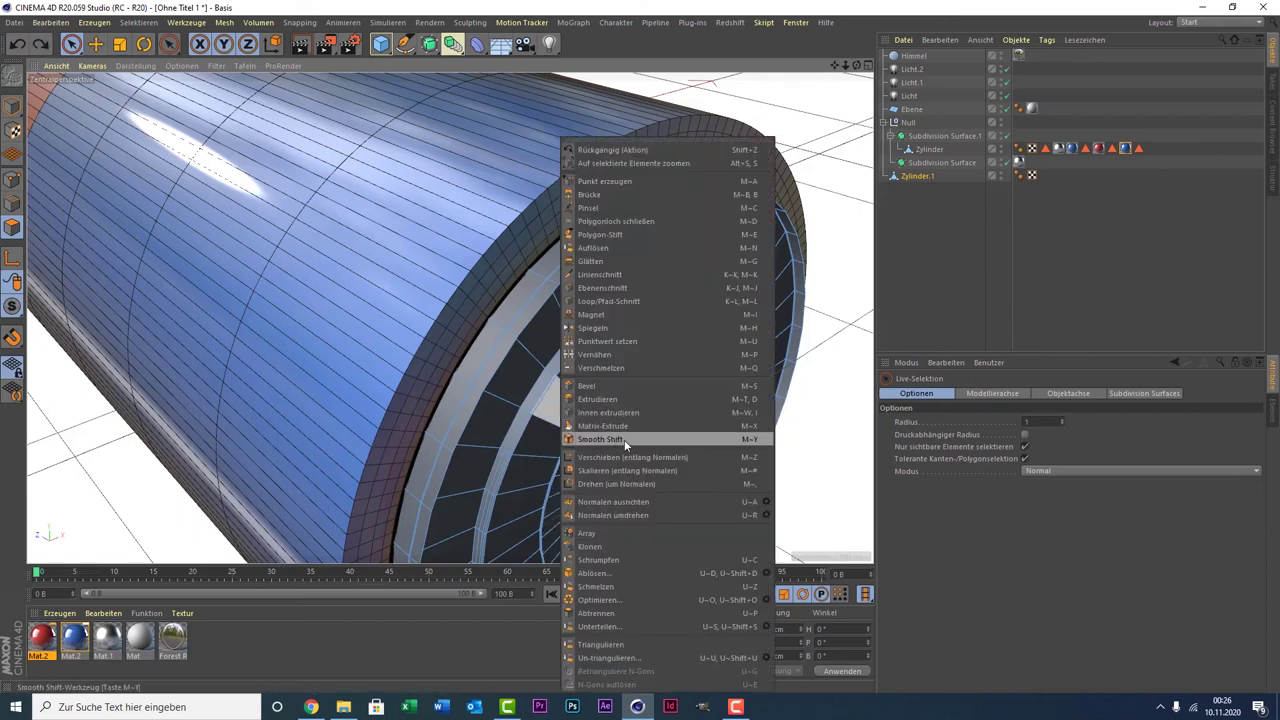
pyautogui.click(630, 403)
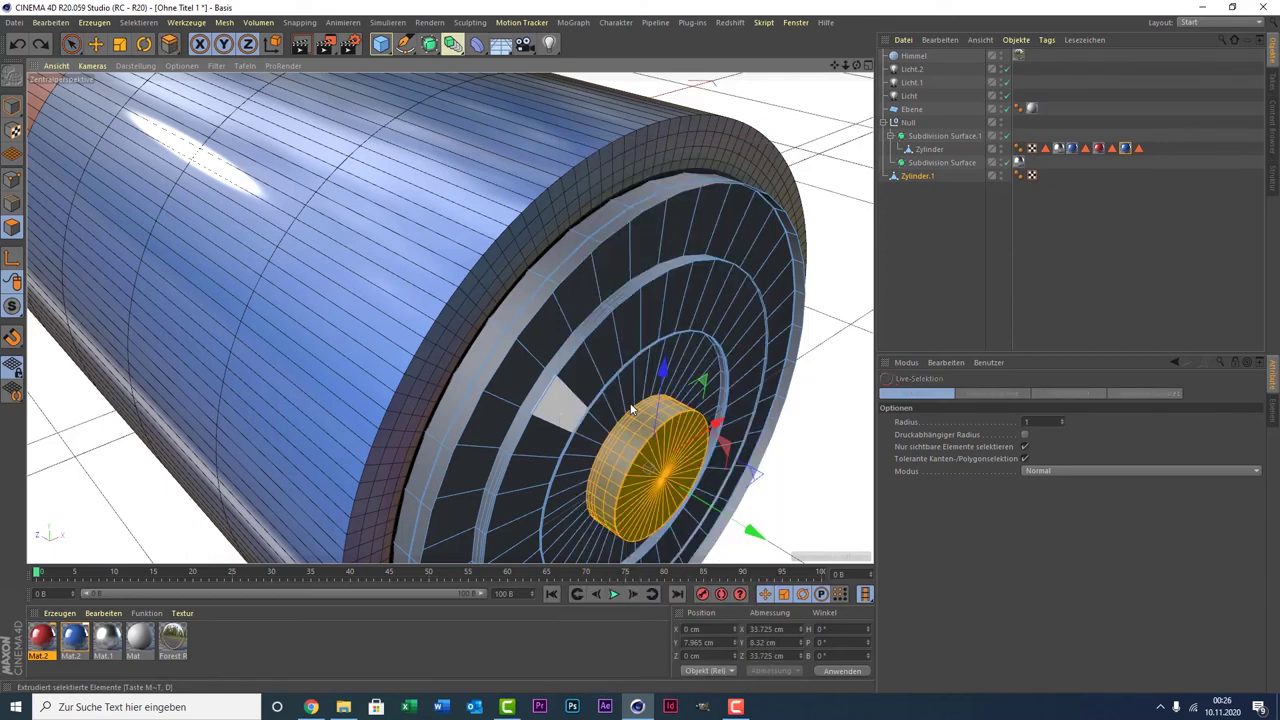
pyautogui.moveTo(632, 427)
pyautogui.mouseDown()
pyautogui.moveTo(600, 430)
pyautogui.moveTo(686, 470)
pyautogui.mouseUp()
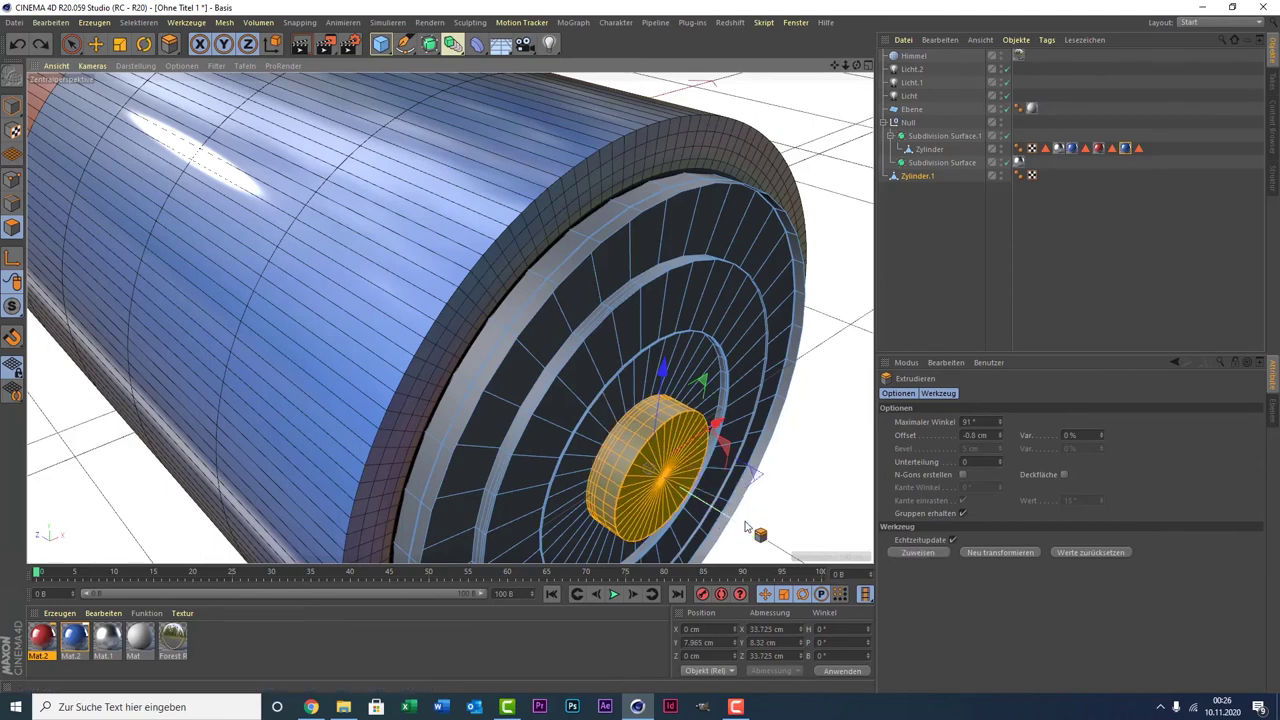
pyautogui.moveTo(747, 527); pyautogui.dragTo(725, 520)
pyautogui.hotkey('ctrl', 'z')
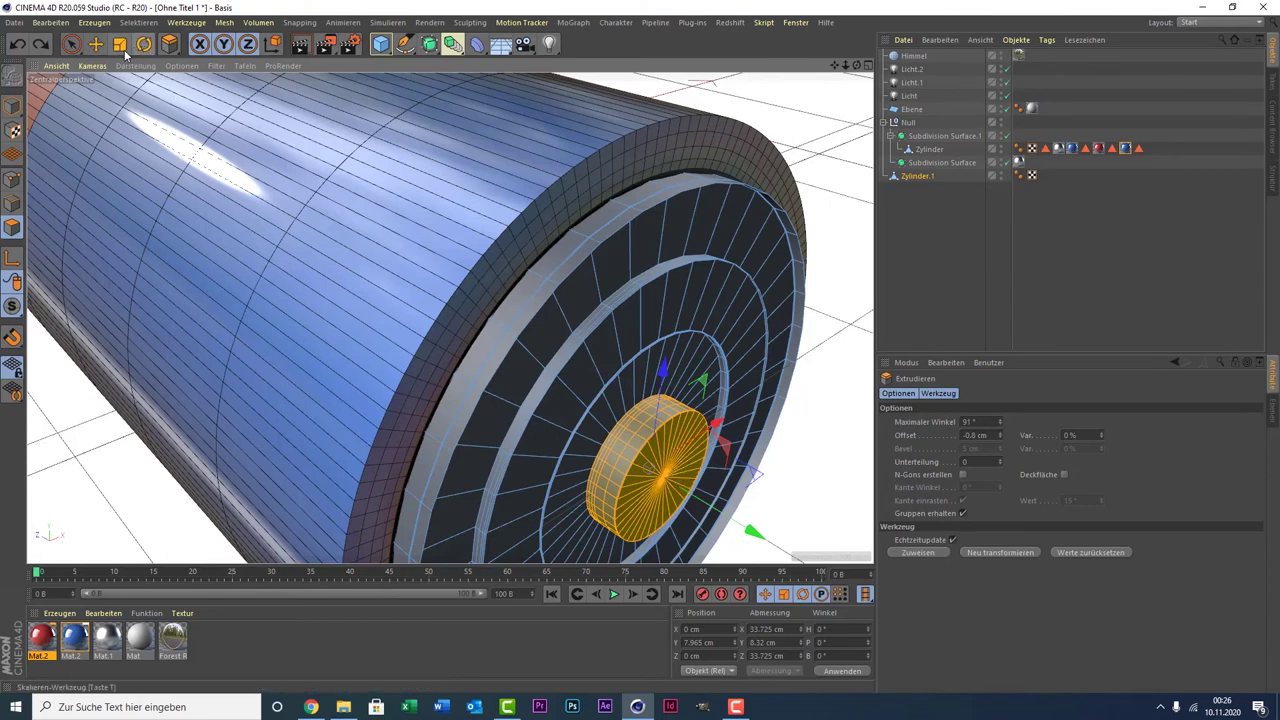
# - Scale the terminal disc flatter along its height and deselect it
pyautogui.click(119, 44)
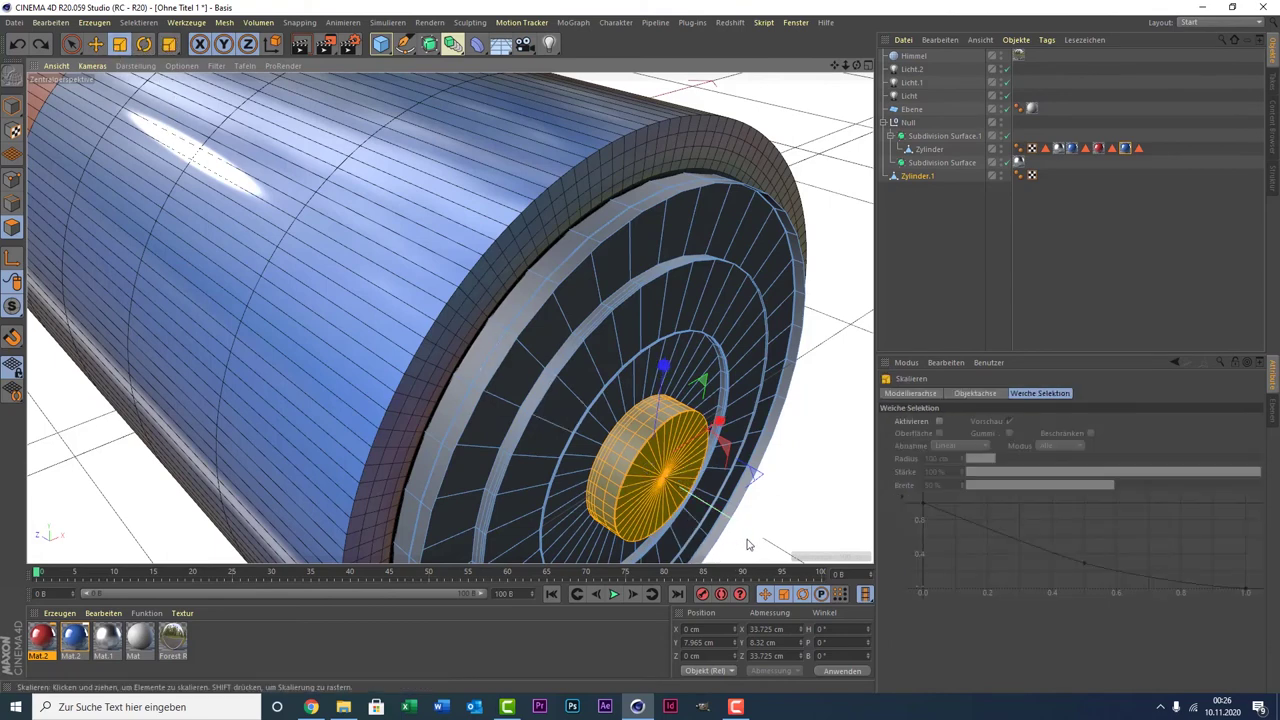
pyautogui.moveTo(757, 535)
pyautogui.mouseDown()
pyautogui.moveTo(665, 497)
pyautogui.moveTo(680, 486)
pyautogui.moveTo(708, 515)
pyautogui.mouseUp()
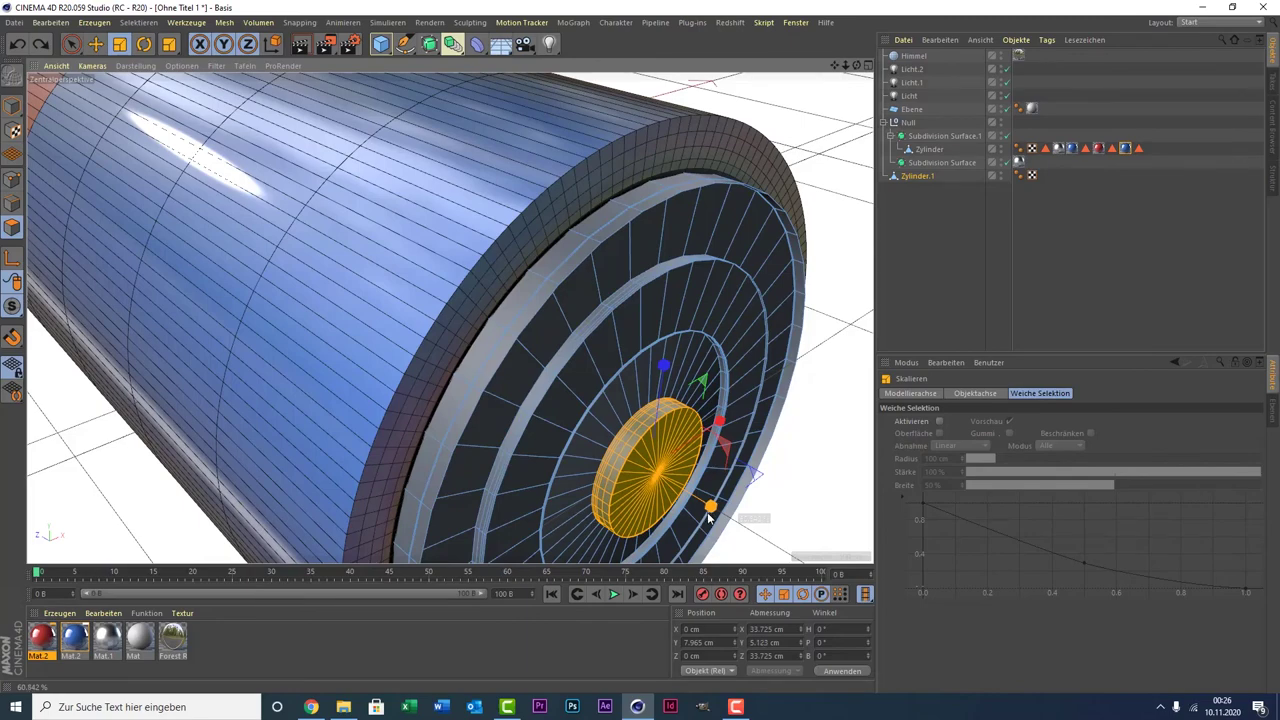
pyautogui.moveTo(708, 516); pyautogui.dragTo(714, 518)
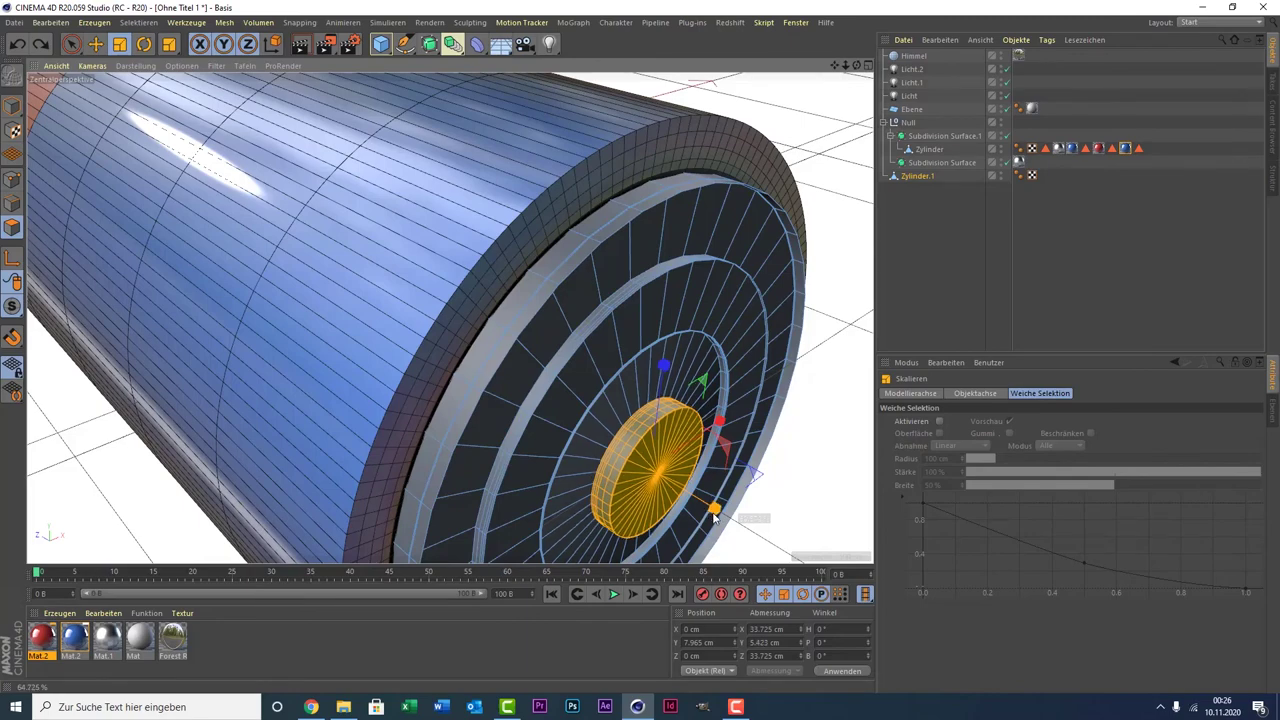
pyautogui.scroll(-3, 714, 518)
pyautogui.click(1069, 320)
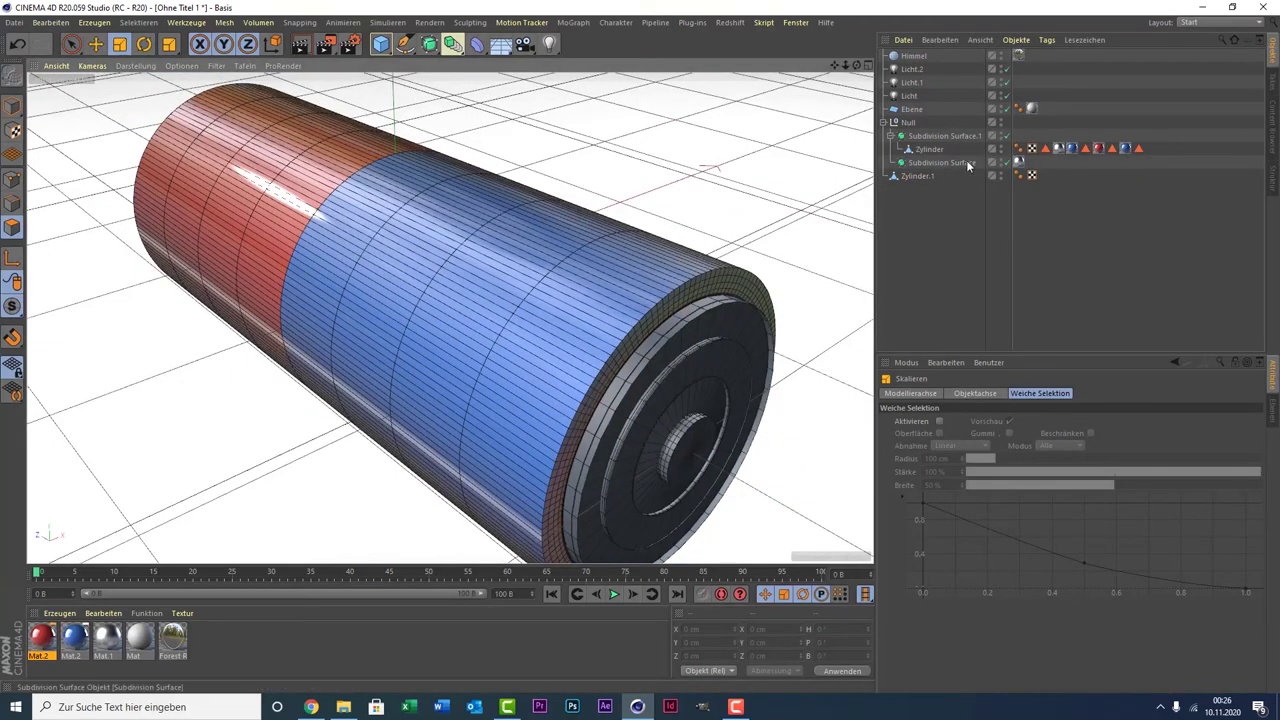
# - Scale the terminal disc Zylinder.1 up to about 46.136 cm
pyautogui.click(918, 176)
pyautogui.scroll(2, 706, 414)
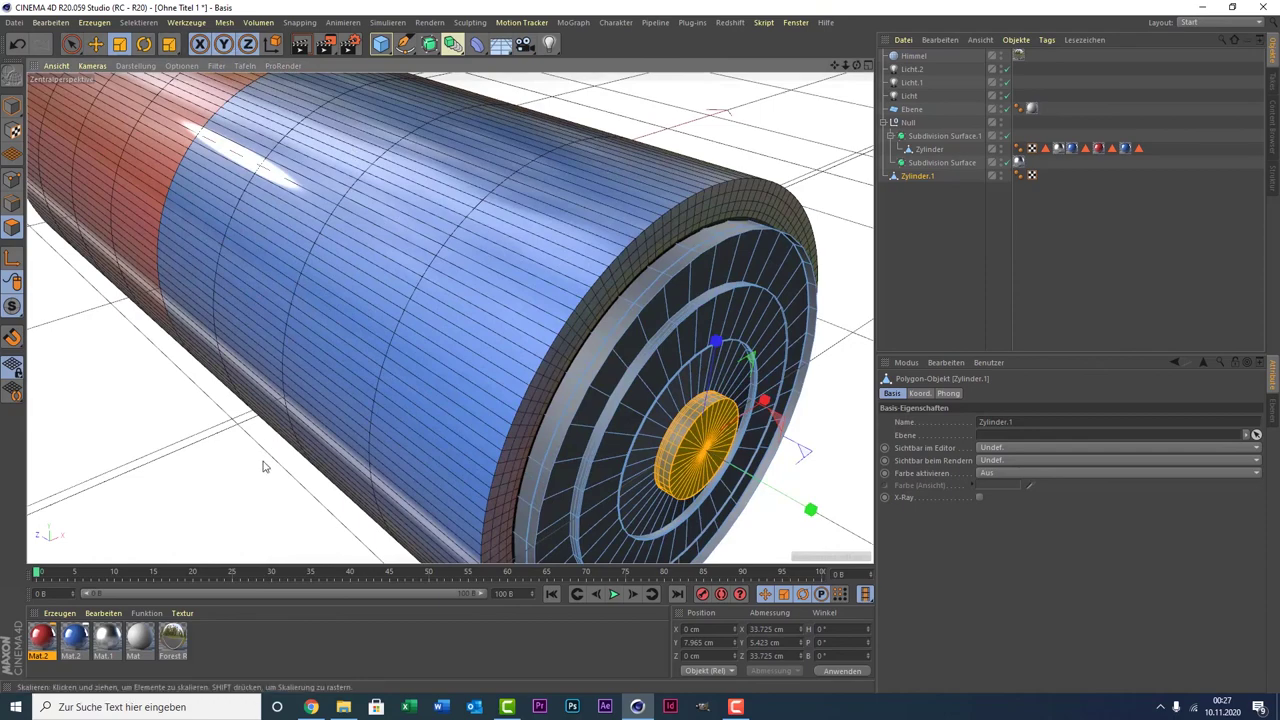
pyautogui.moveTo(264, 466)
pyautogui.mouseDown()
pyautogui.moveTo(393, 416)
pyautogui.moveTo(433, 385)
pyautogui.mouseUp()
pyautogui.scroll(-2, 602, 315)
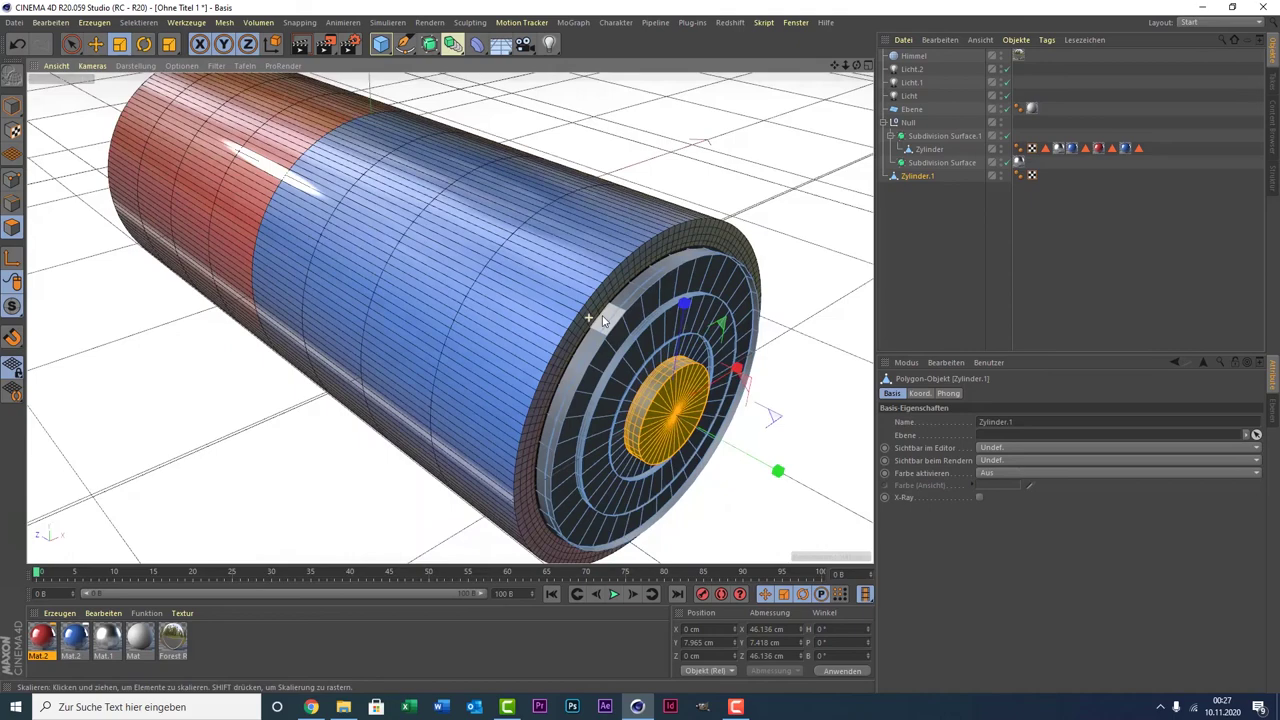
pyautogui.click(1045, 326)
pyautogui.scroll(-2, 630, 455)
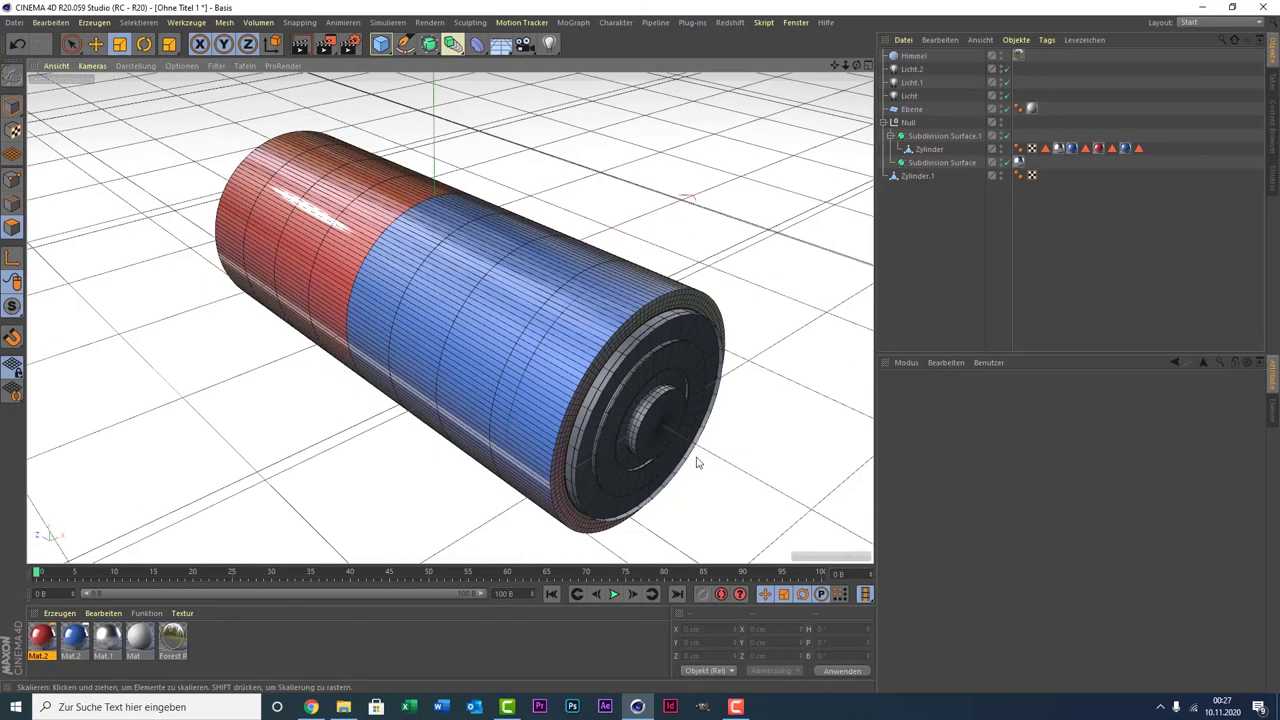
pyautogui.scroll(3, 697, 462)
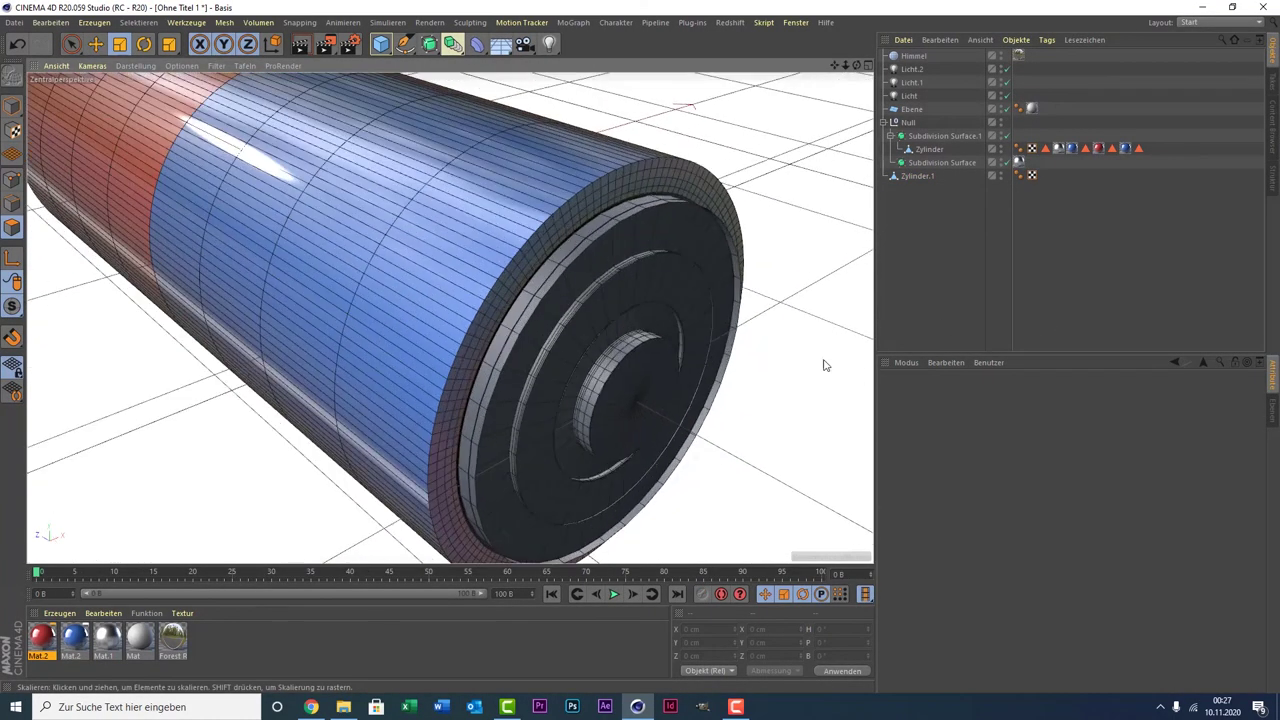
# - Nest Zylinder.1 under the Subdivision Surface and render a viewport preview of the battery
pyautogui.click(922, 175)
pyautogui.click(930, 272)
pyautogui.scroll(-3, 570, 336)
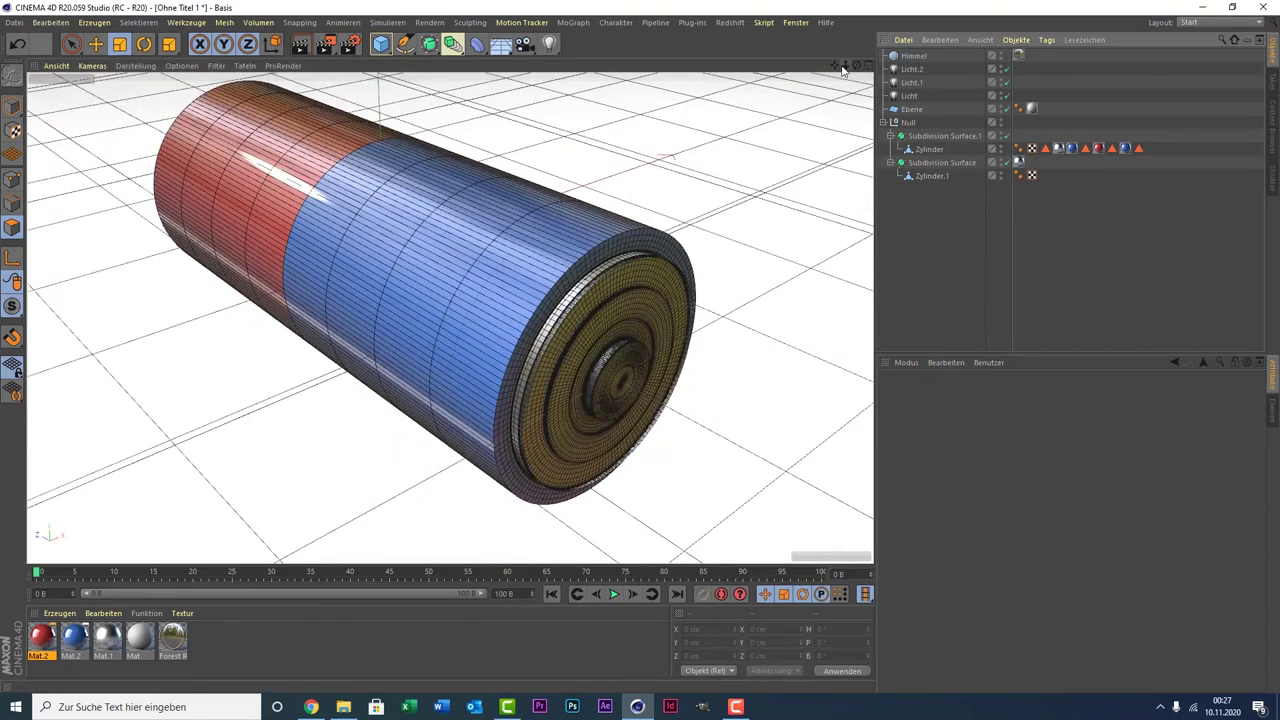
pyautogui.moveTo(841, 66); pyautogui.dragTo(318, 60)
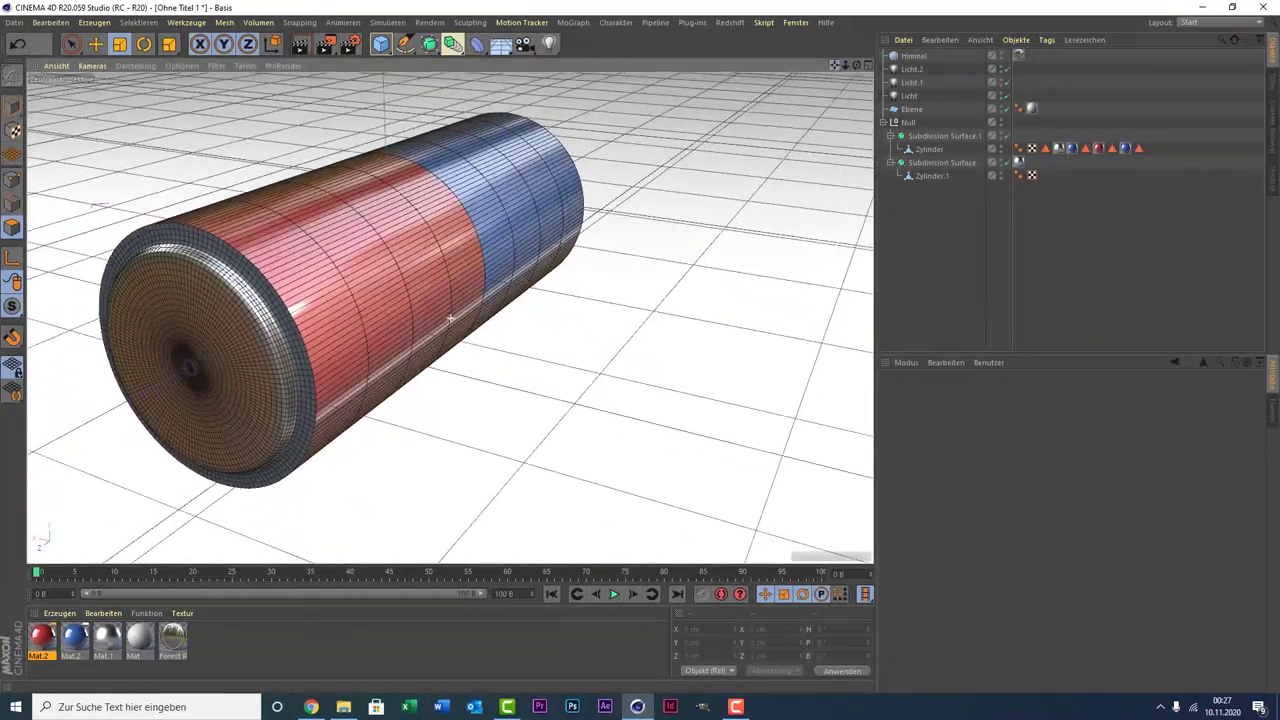
pyautogui.click(302, 46)
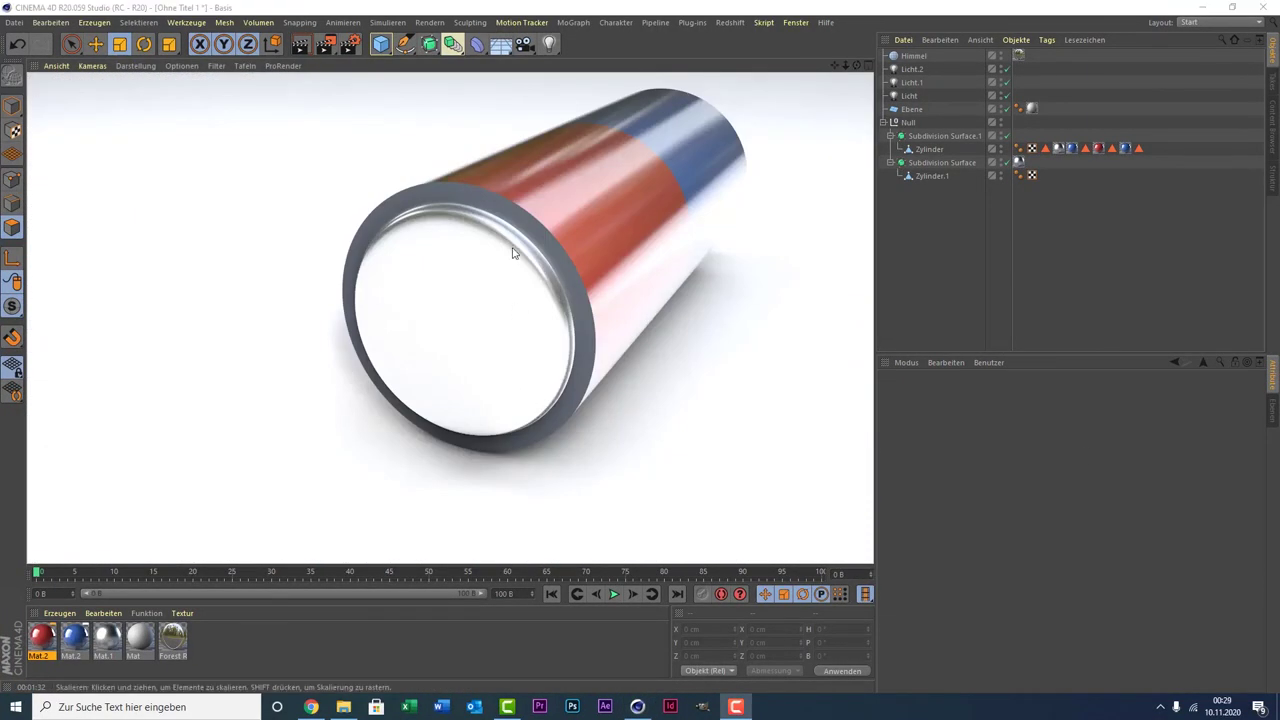
# - Select the end cap's outer rim polygon loop on the battery body Zylinder using Loop Selection
pyautogui.click(488, 196)
pyautogui.scroll(3, 488, 196)
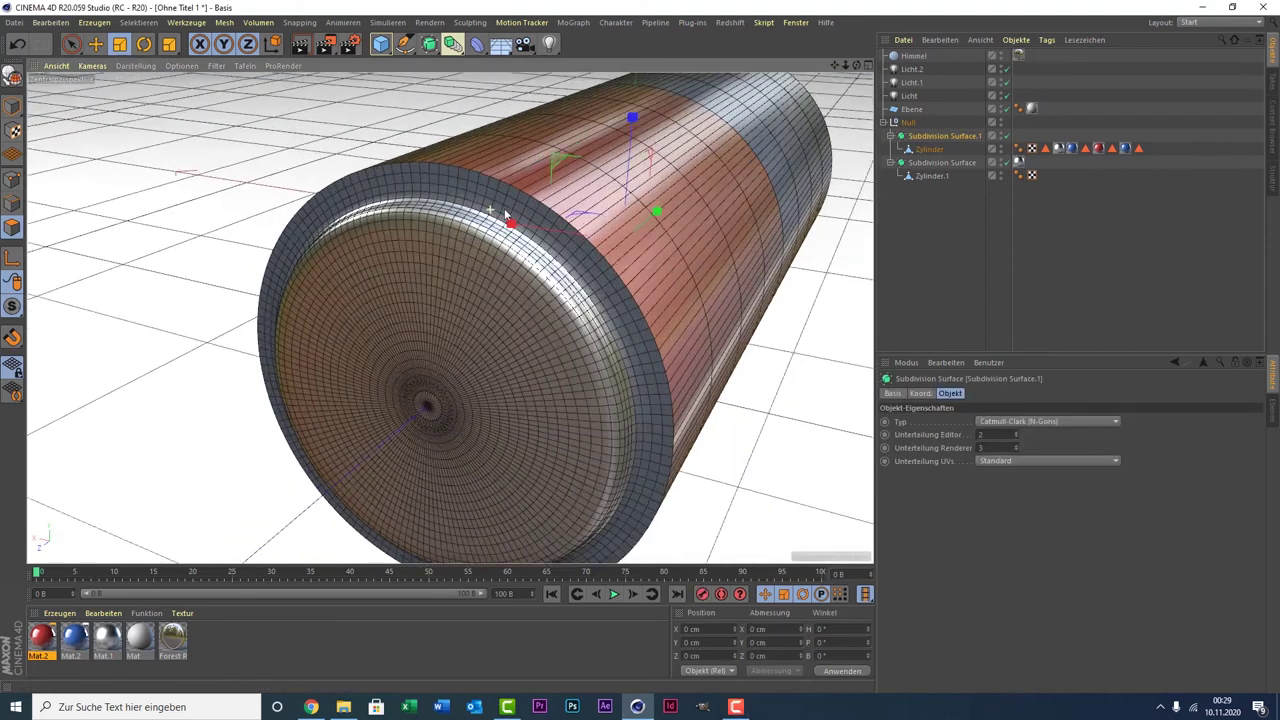
pyautogui.click(940, 162)
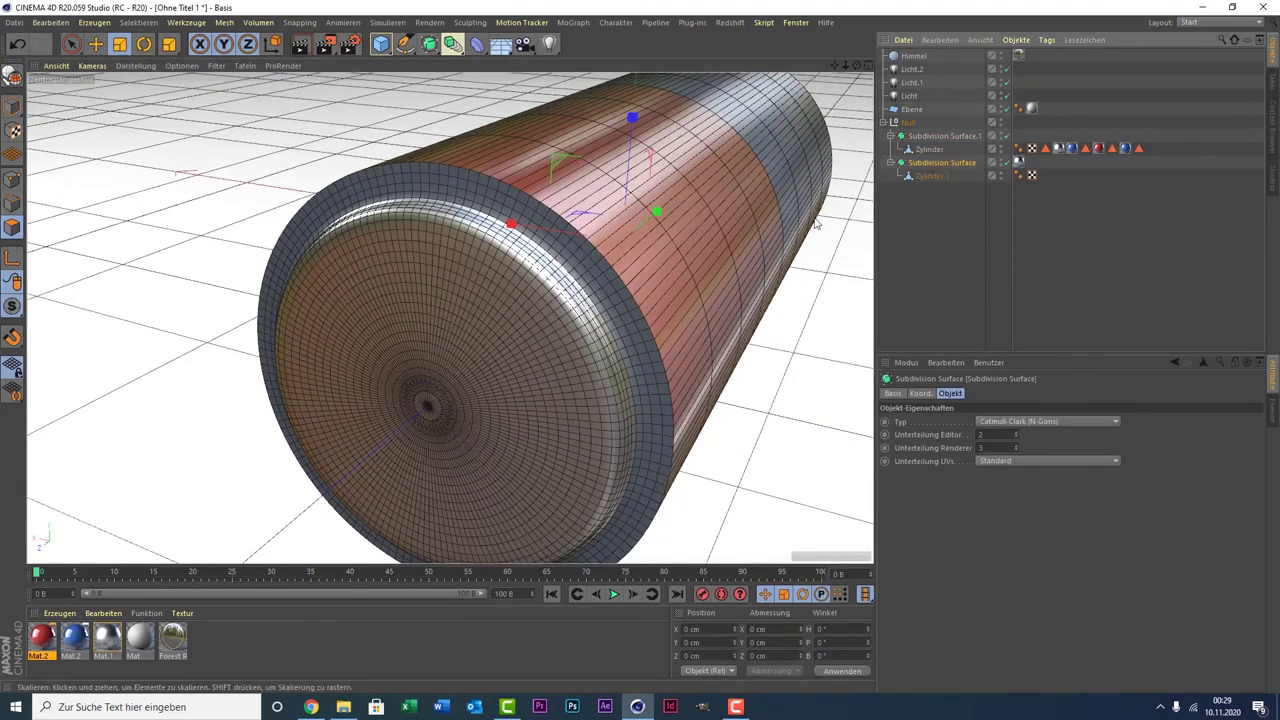
pyautogui.click(931, 176)
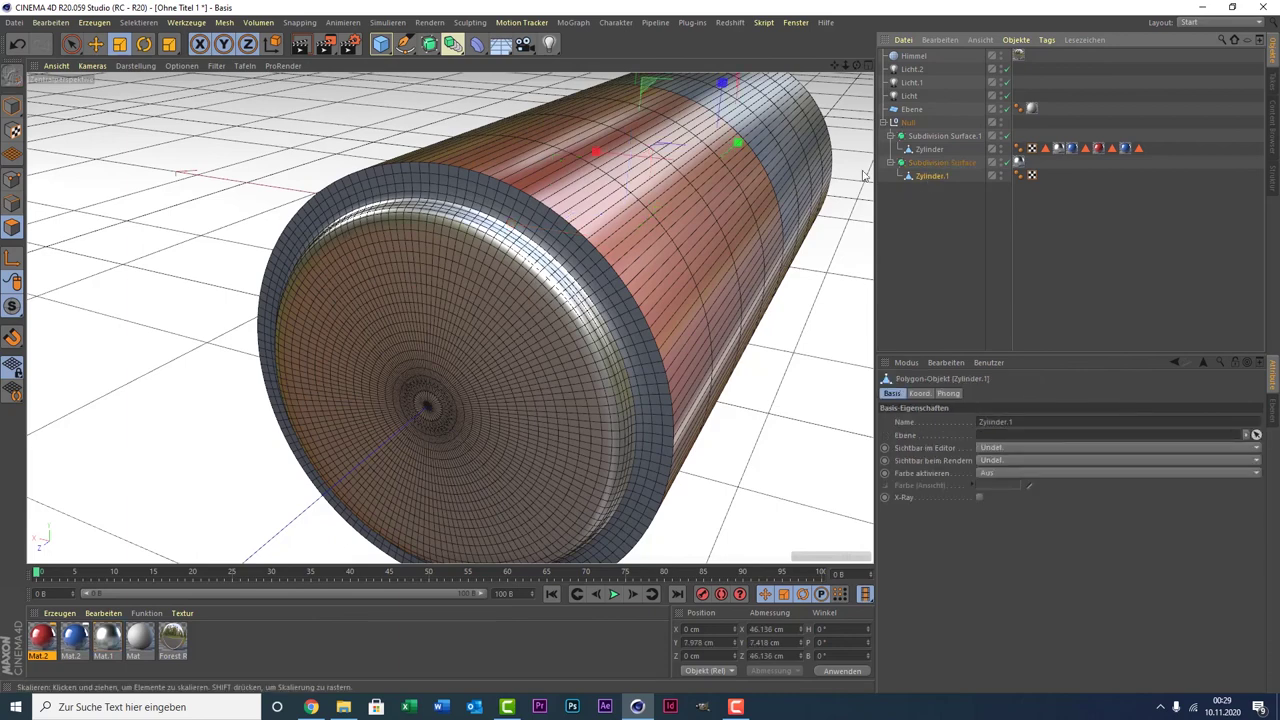
pyautogui.click(929, 149)
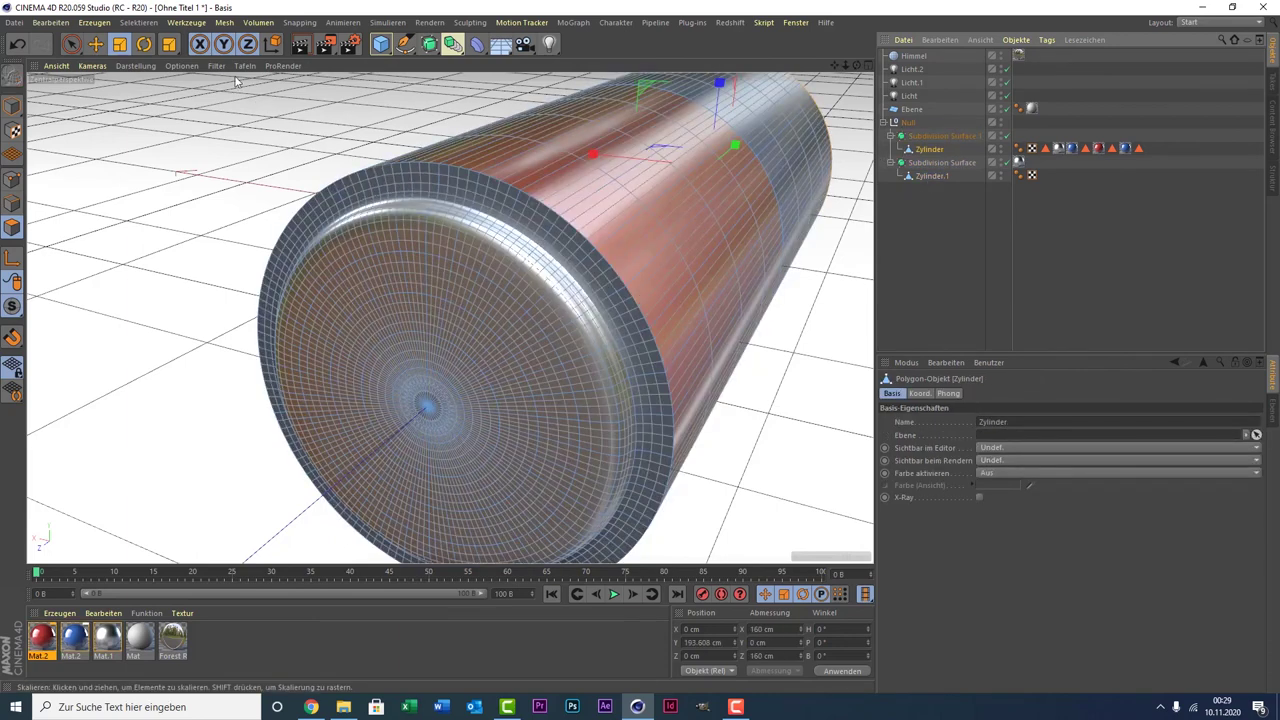
pyautogui.click(152, 22)
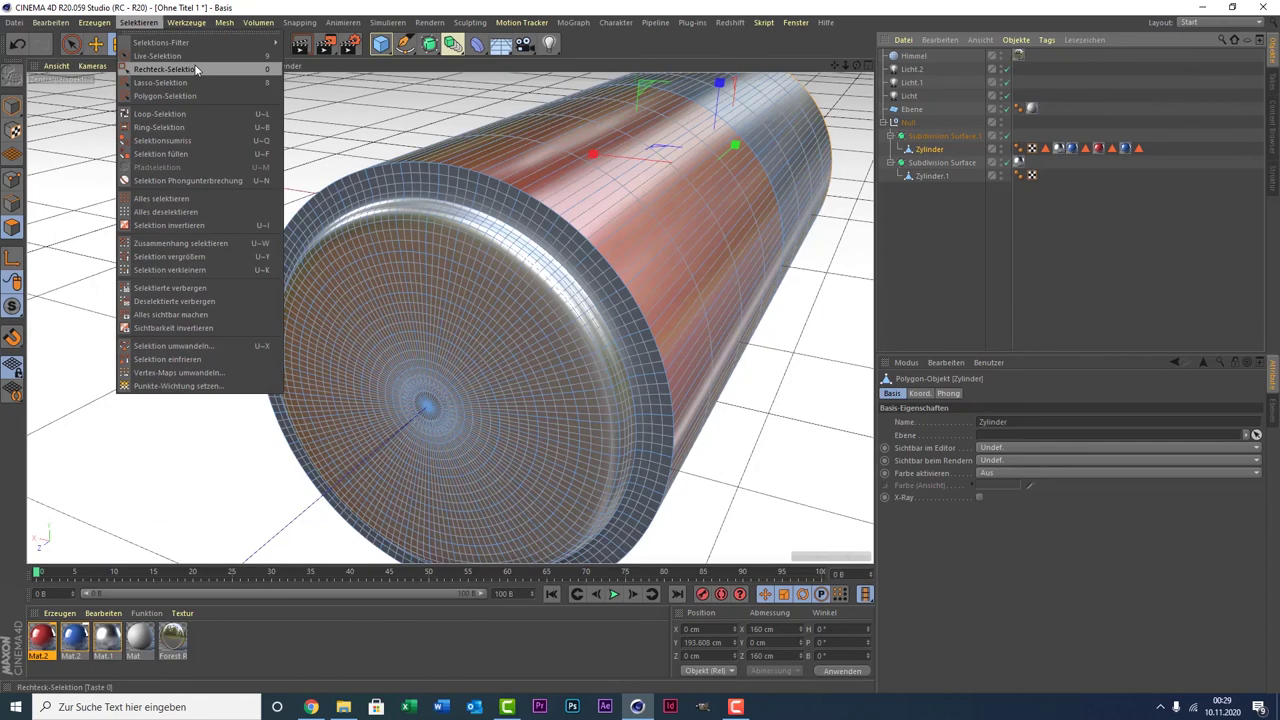
pyautogui.click(229, 113)
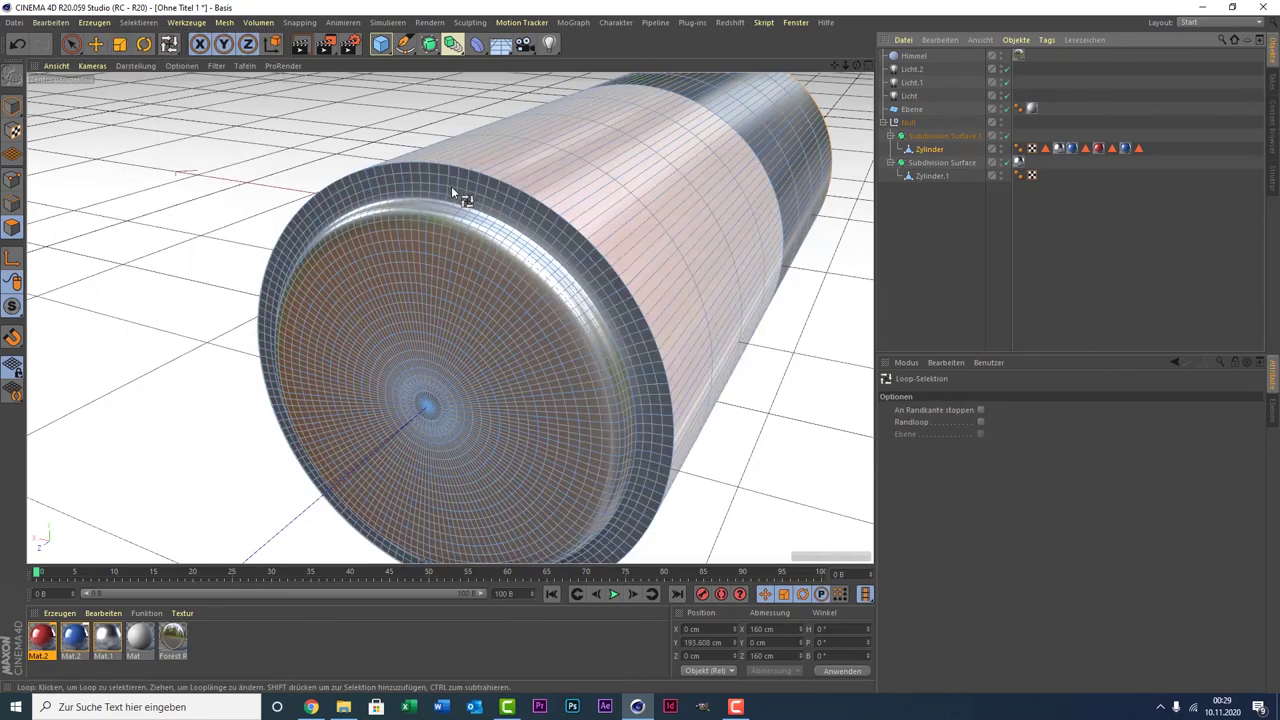
pyautogui.click(450, 192)
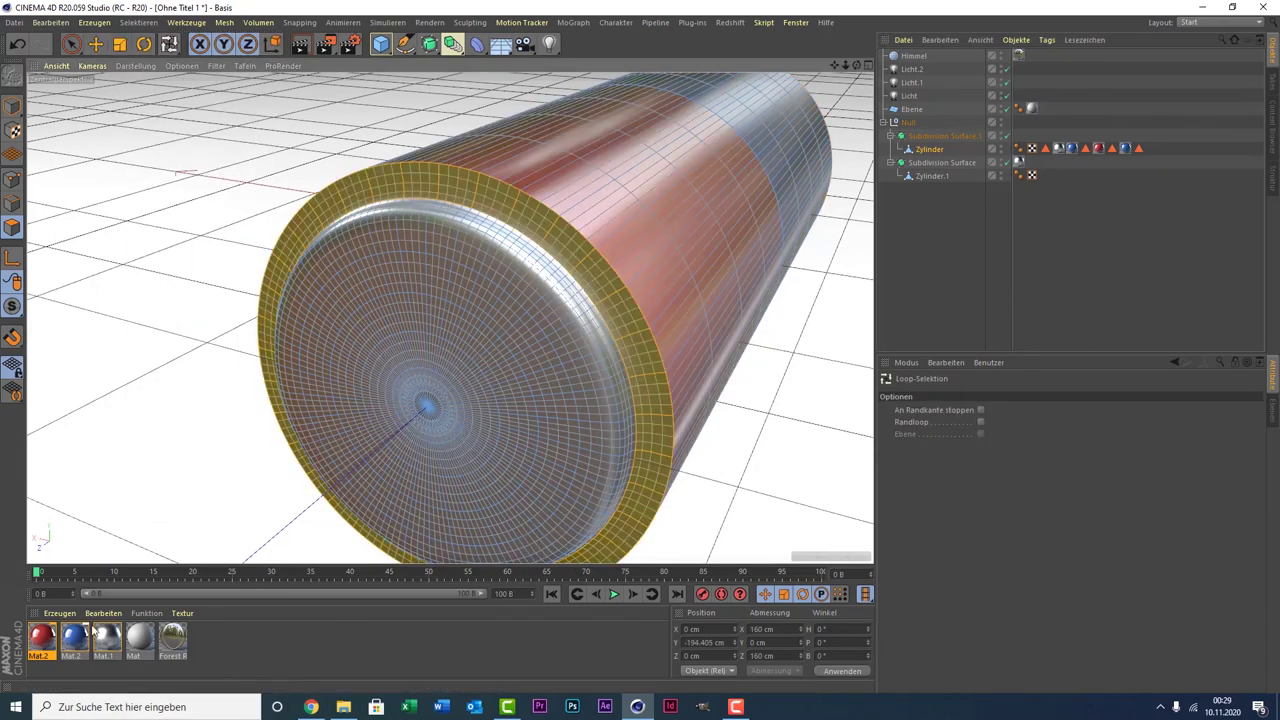
# - Apply the red Mat.2 material to the selected rim polygons and recentre the view
pyautogui.moveTo(48, 632); pyautogui.dragTo(78, 603)
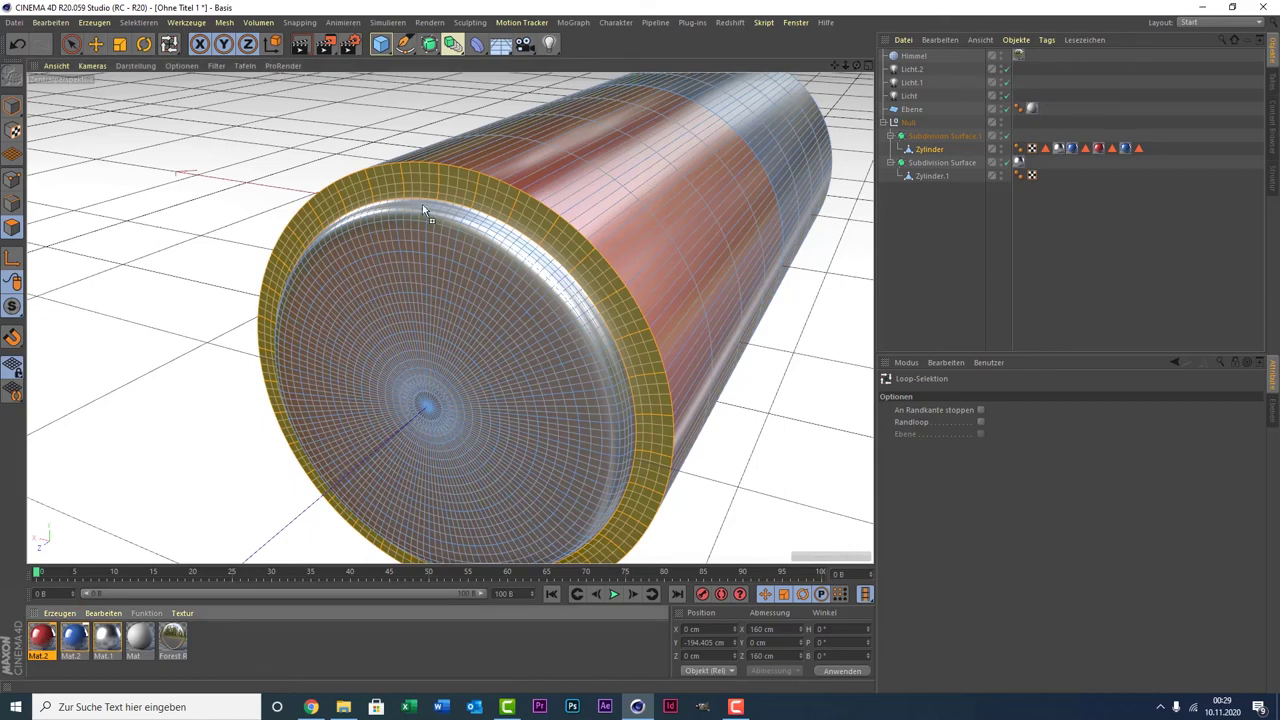
pyautogui.moveTo(431, 187); pyautogui.dragTo(431, 187)
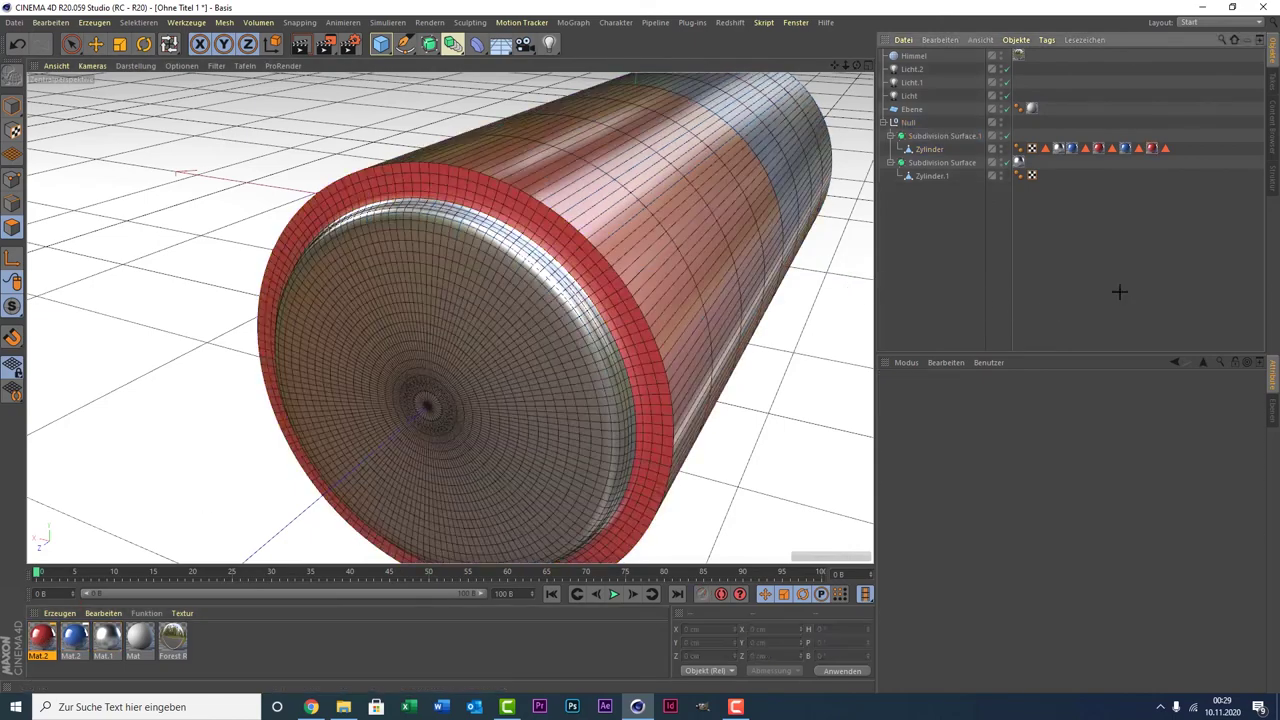
pyautogui.scroll(-3, 651, 334)
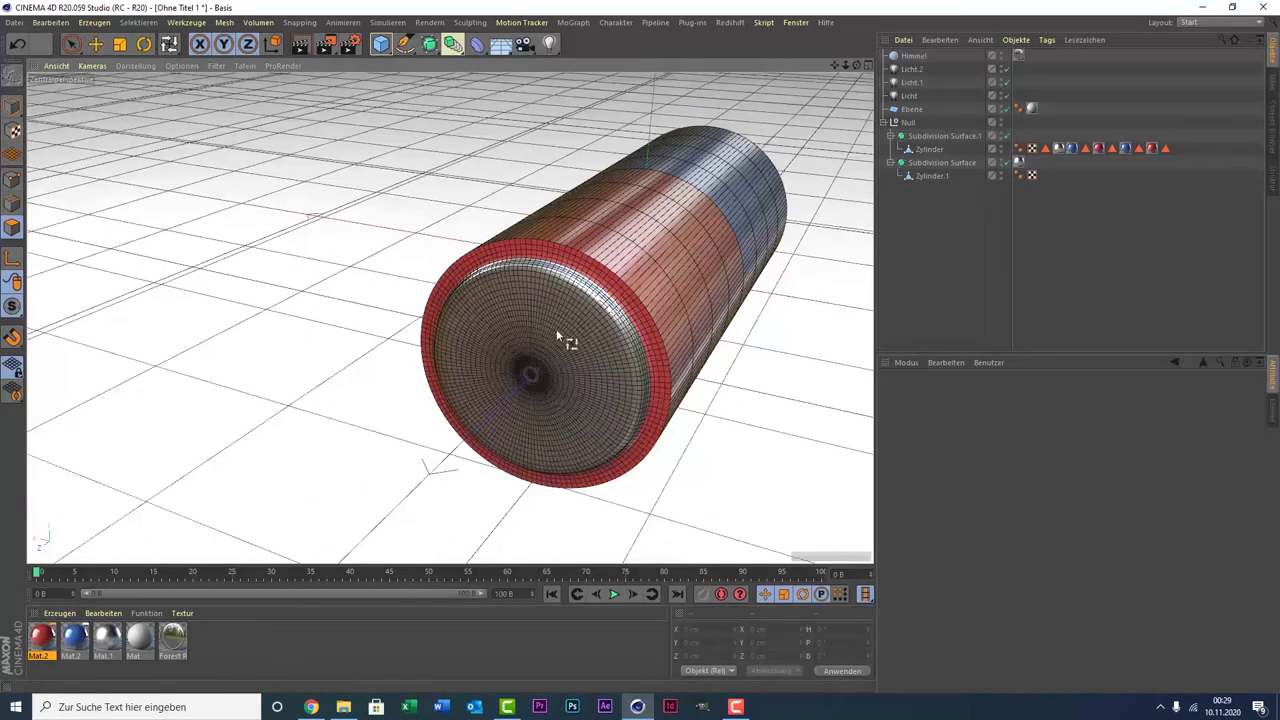
pyautogui.scroll(3, 556, 329)
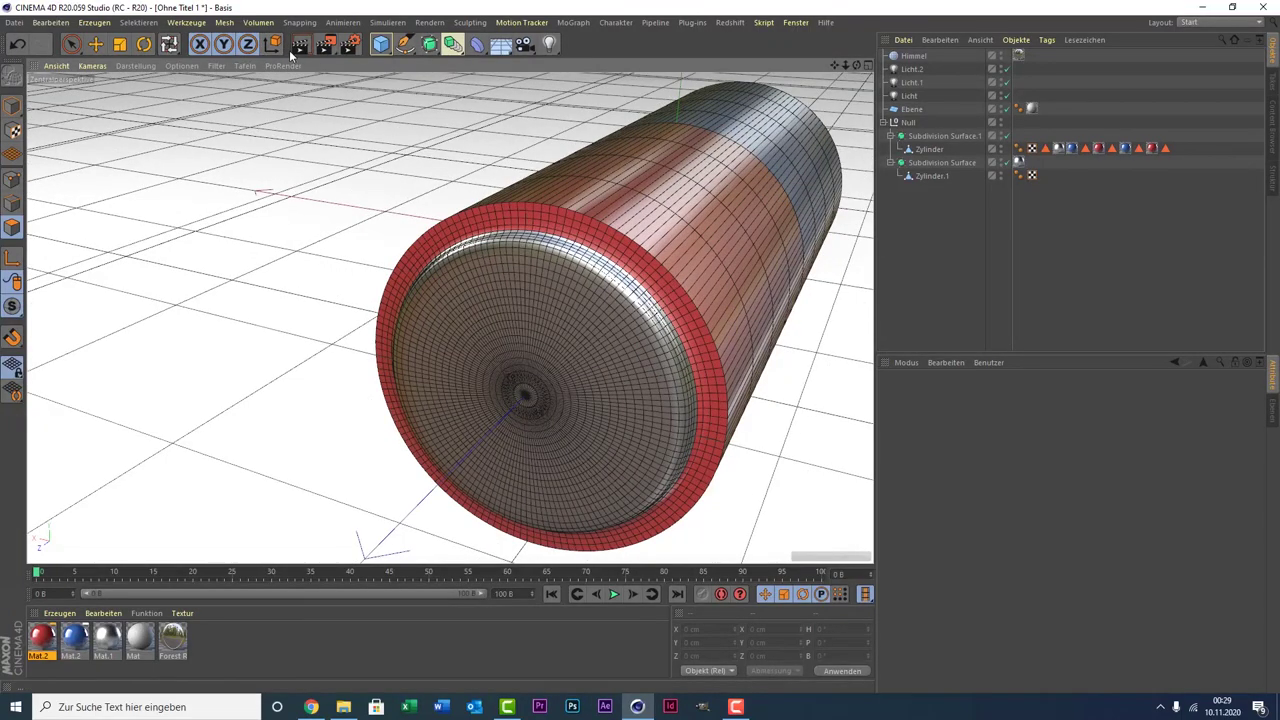
pyautogui.scroll(-2, 720, 188)
pyautogui.scroll(2, 730, 182)
pyautogui.moveTo(840, 66); pyautogui.dragTo(755, 26)
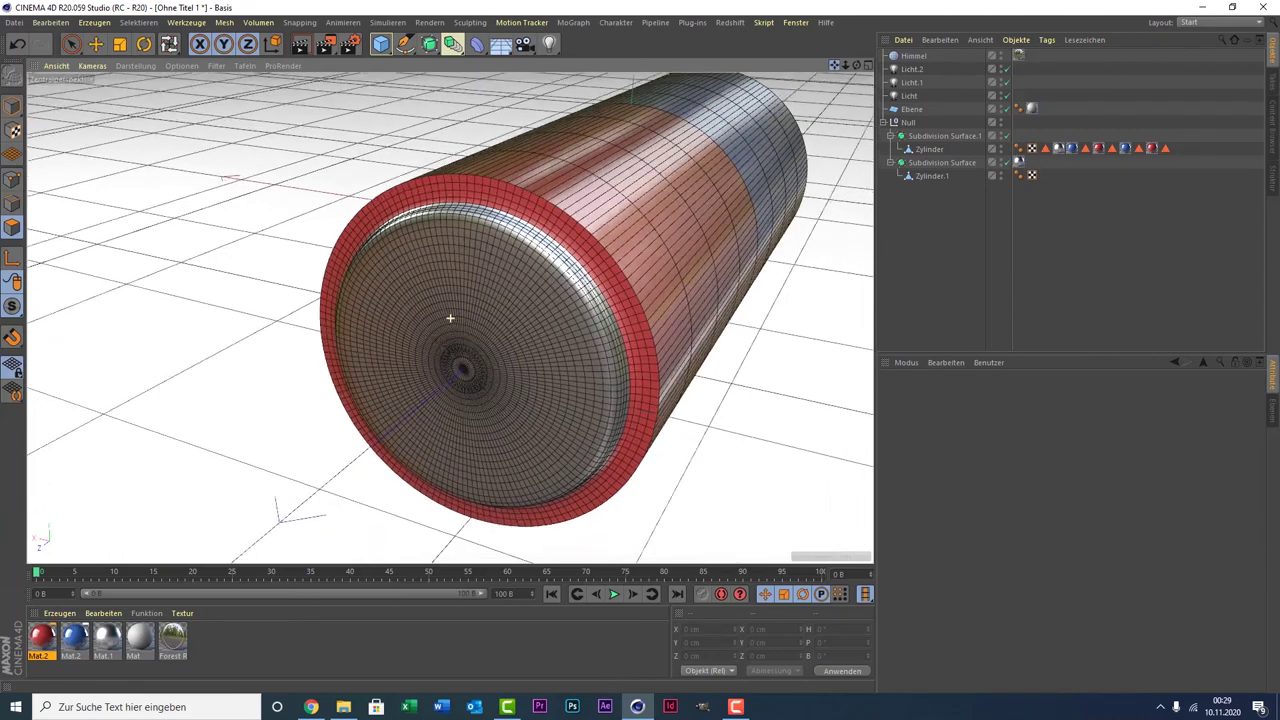